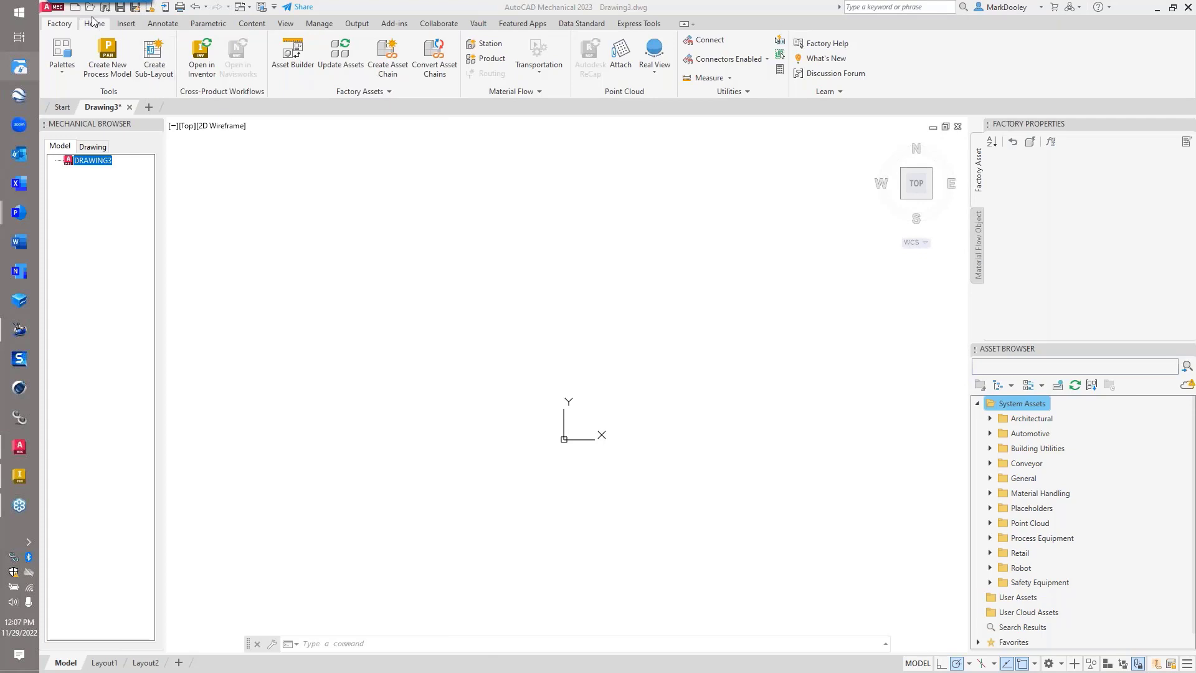
# - Start a new blank drawing and turn off its background grid
pyautogui.click(151, 106)
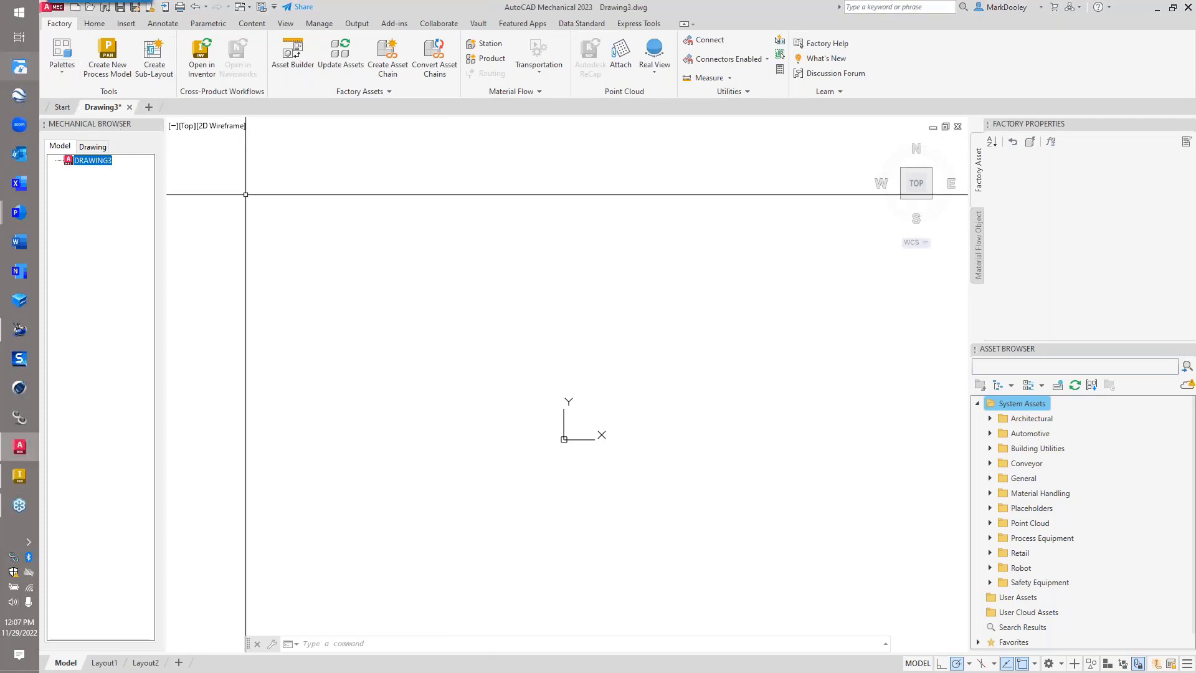
pyautogui.click(149, 106)
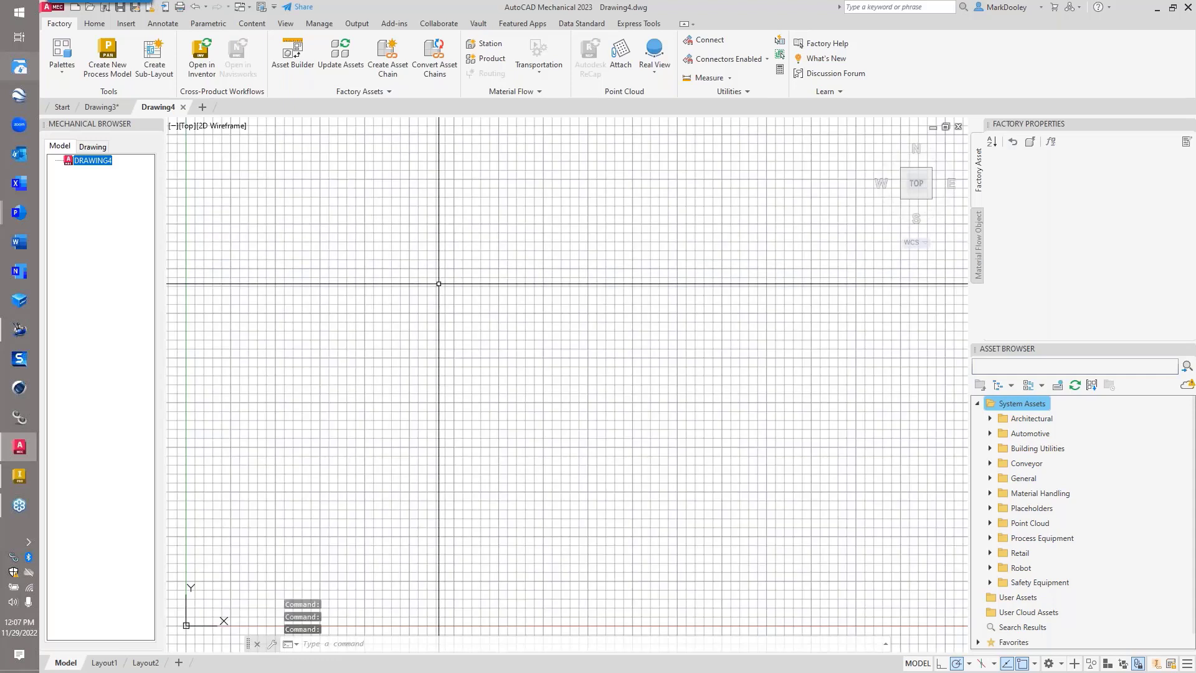
pyautogui.press('F7')
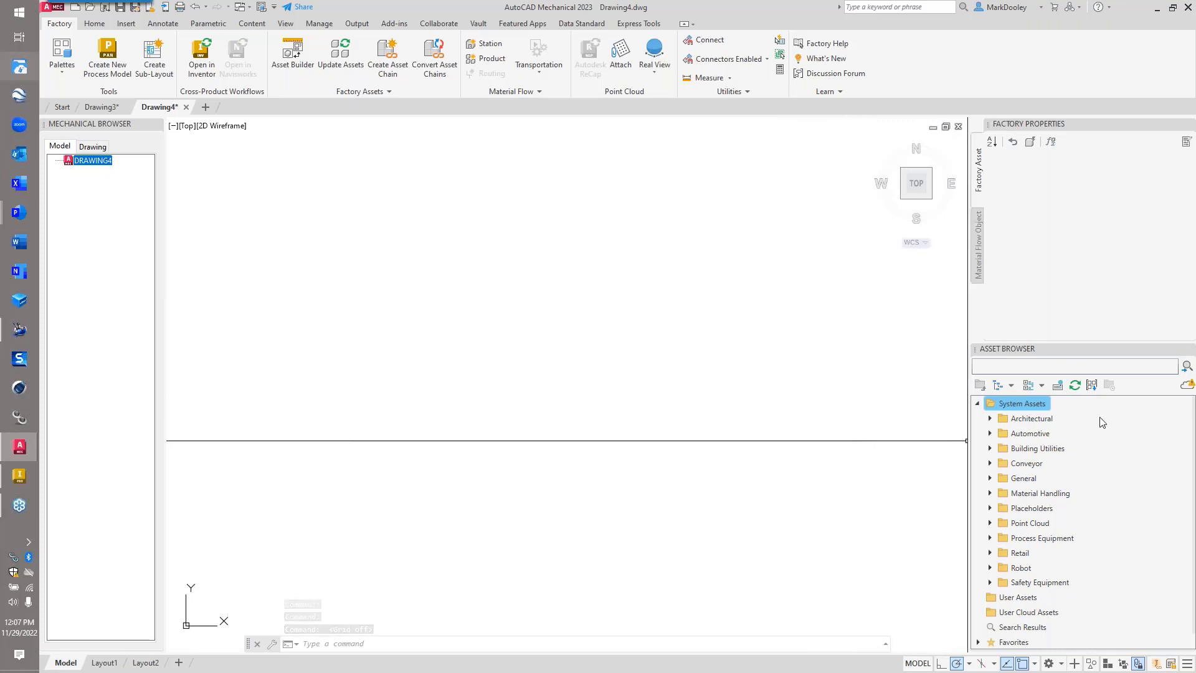
pyautogui.click(1061, 367)
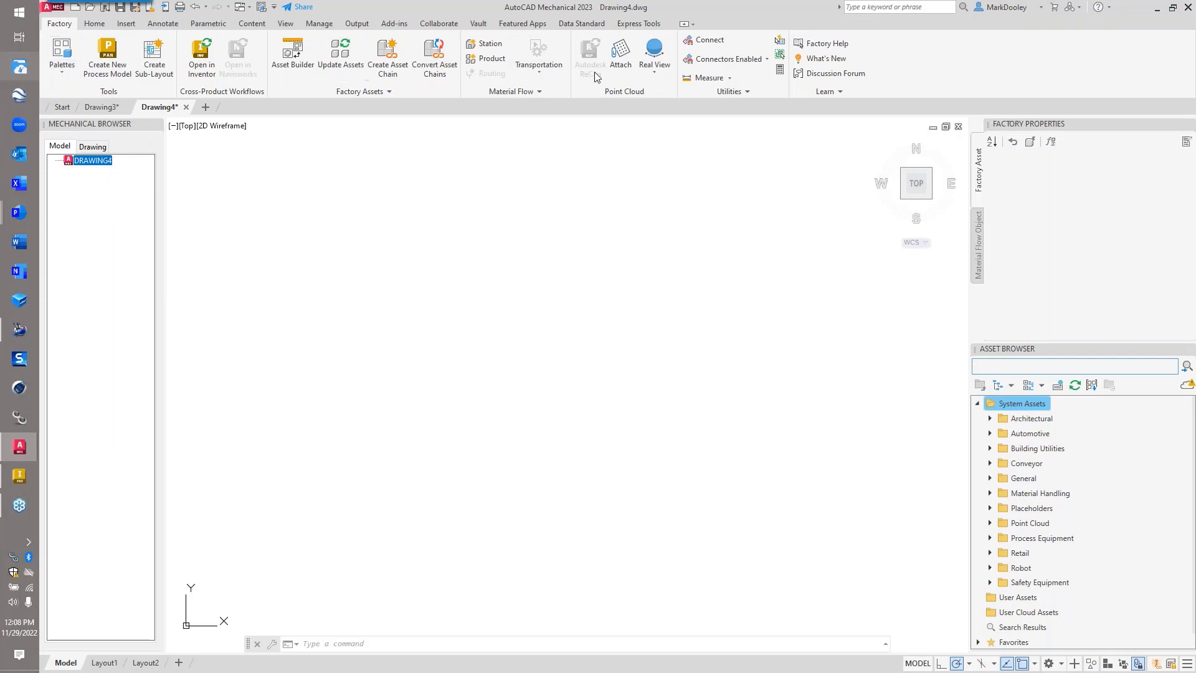
pyautogui.click(66, 70)
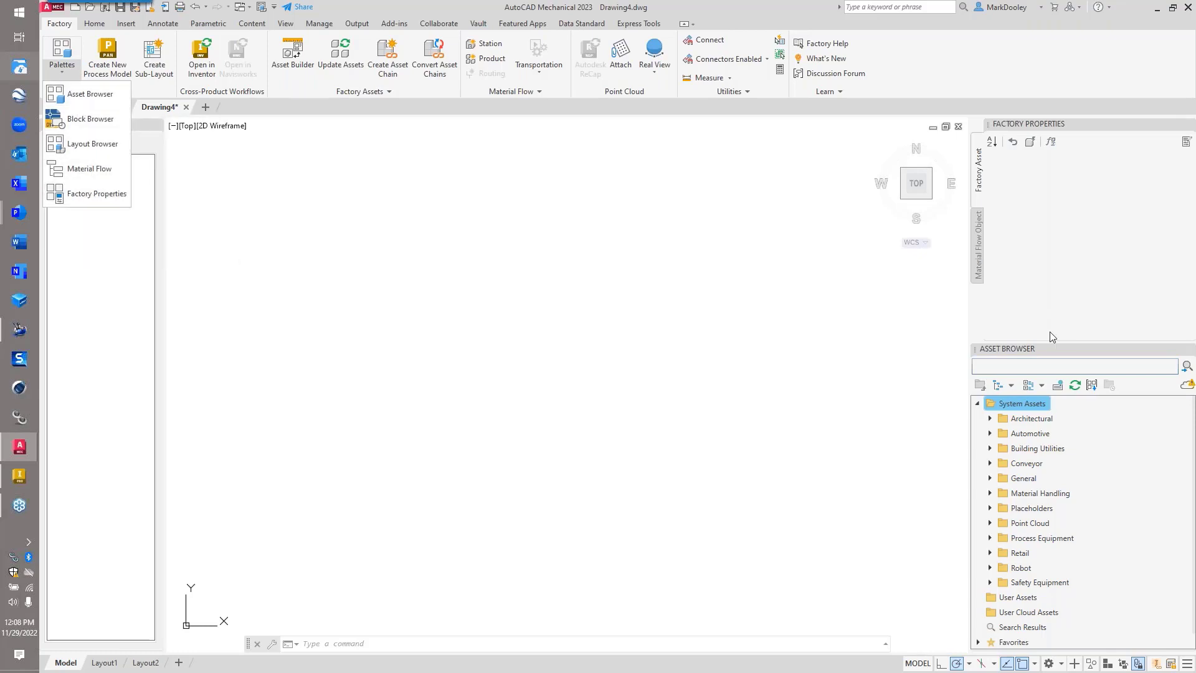
pyautogui.click(1019, 368)
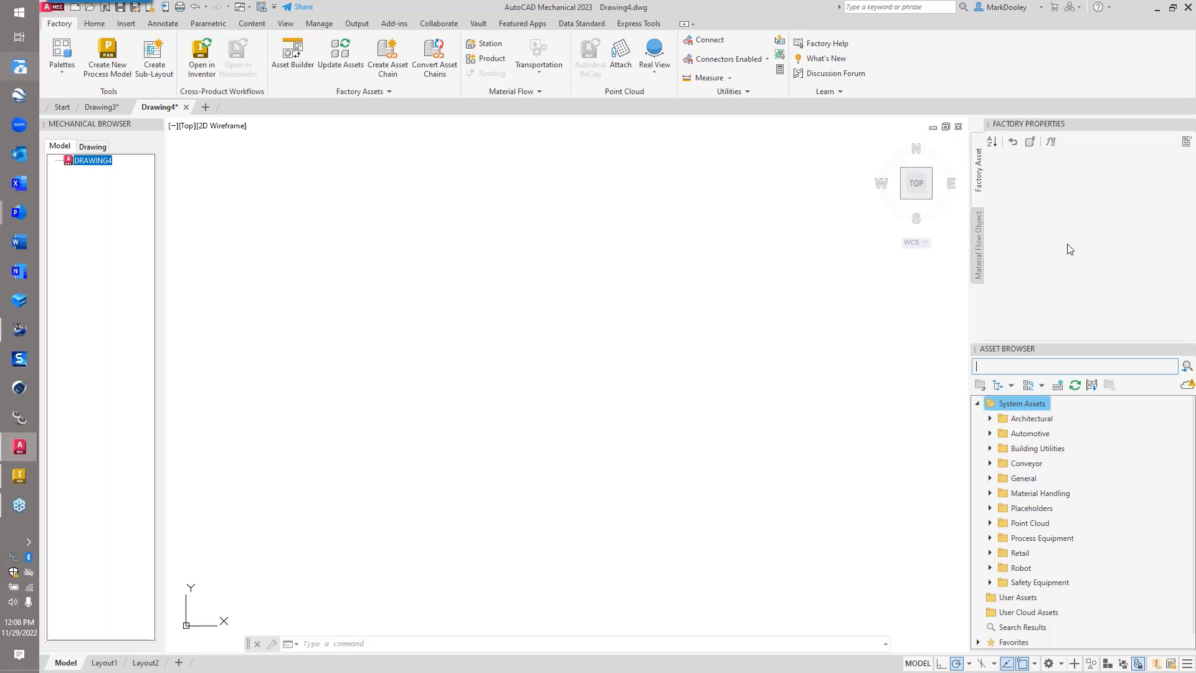
# - Expand the Conveyor category of the system assets and its Chain folder to list the chain conveyor assets
pyautogui.click(977, 404)
pyautogui.click(979, 404)
pyautogui.click(989, 463)
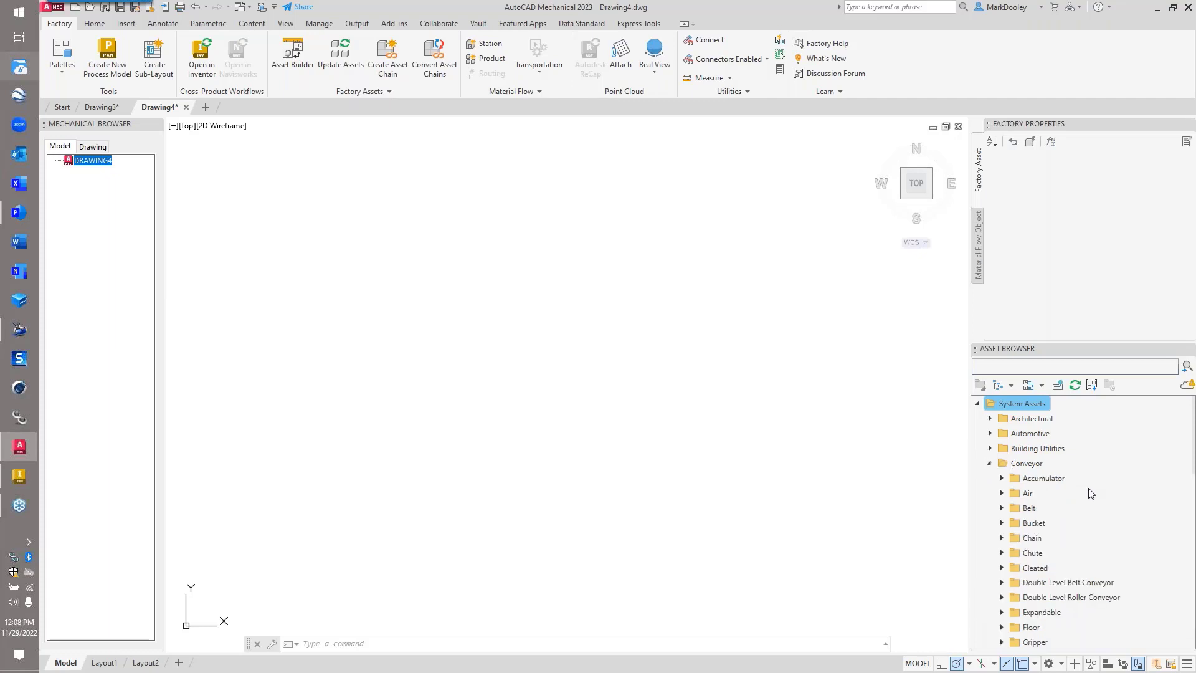
pyautogui.scroll(-2, 1080, 479)
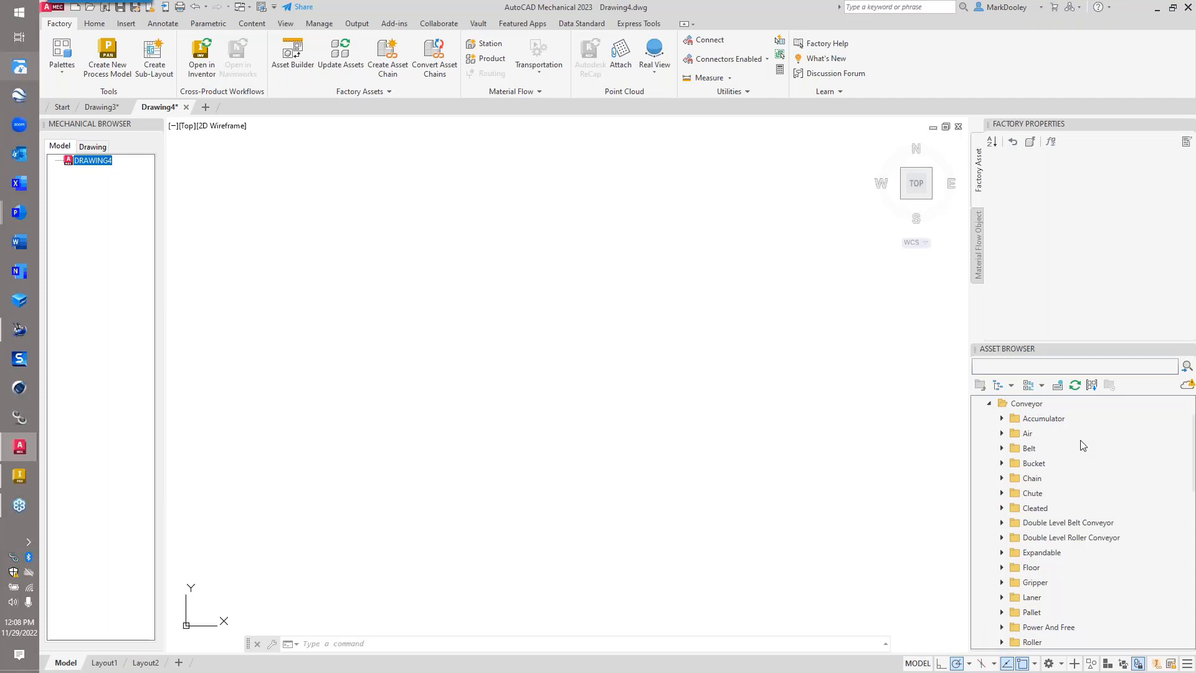
pyautogui.click(1002, 478)
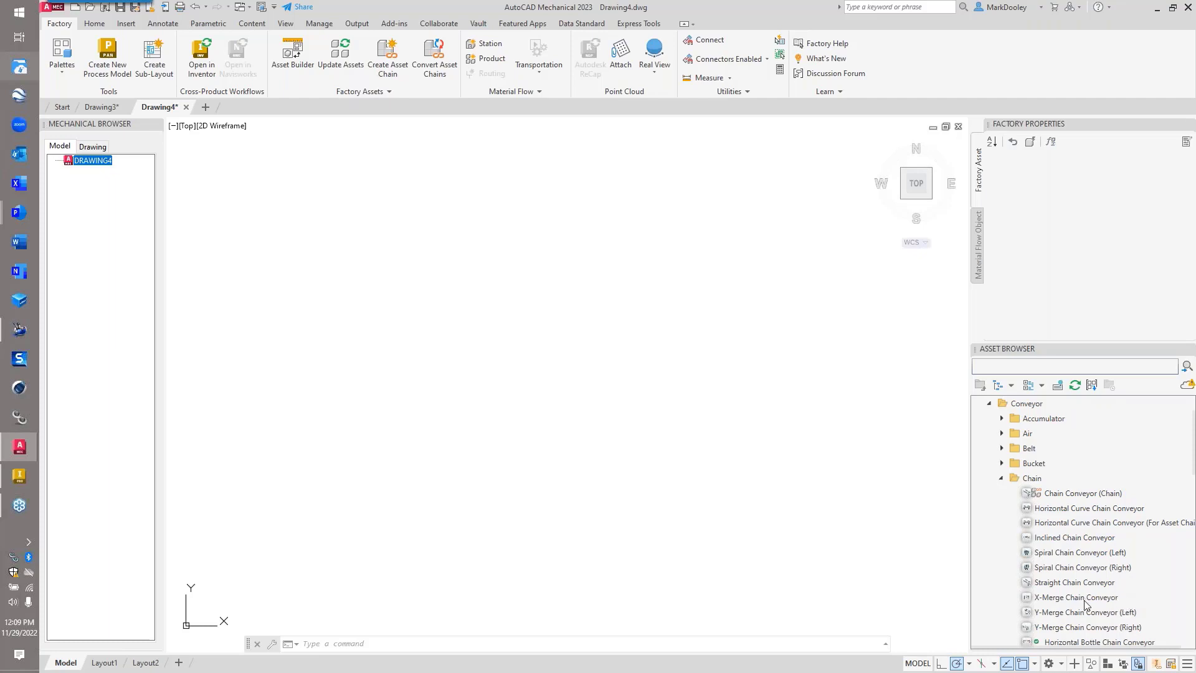
pyautogui.scroll(-2, 1091, 591)
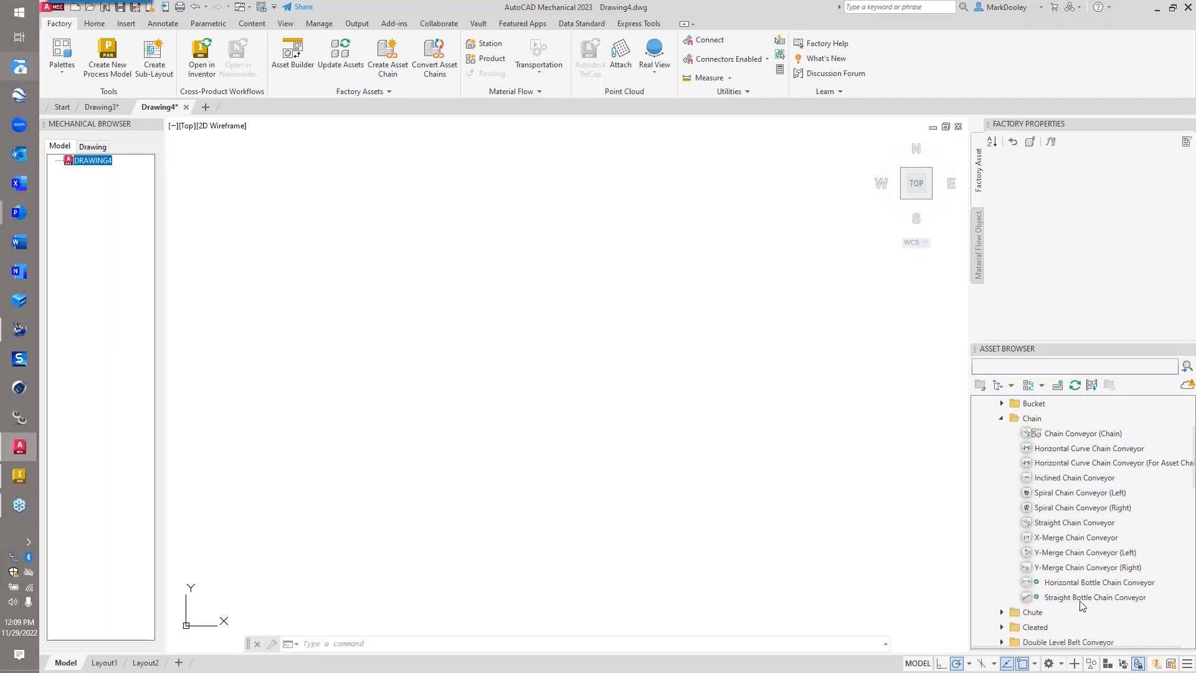
# - Place the Chain Conveyor (Chain) asset as one straight horizontal run 500 long, heading at 180° from a freely picked start point
pyautogui.click(1099, 434)
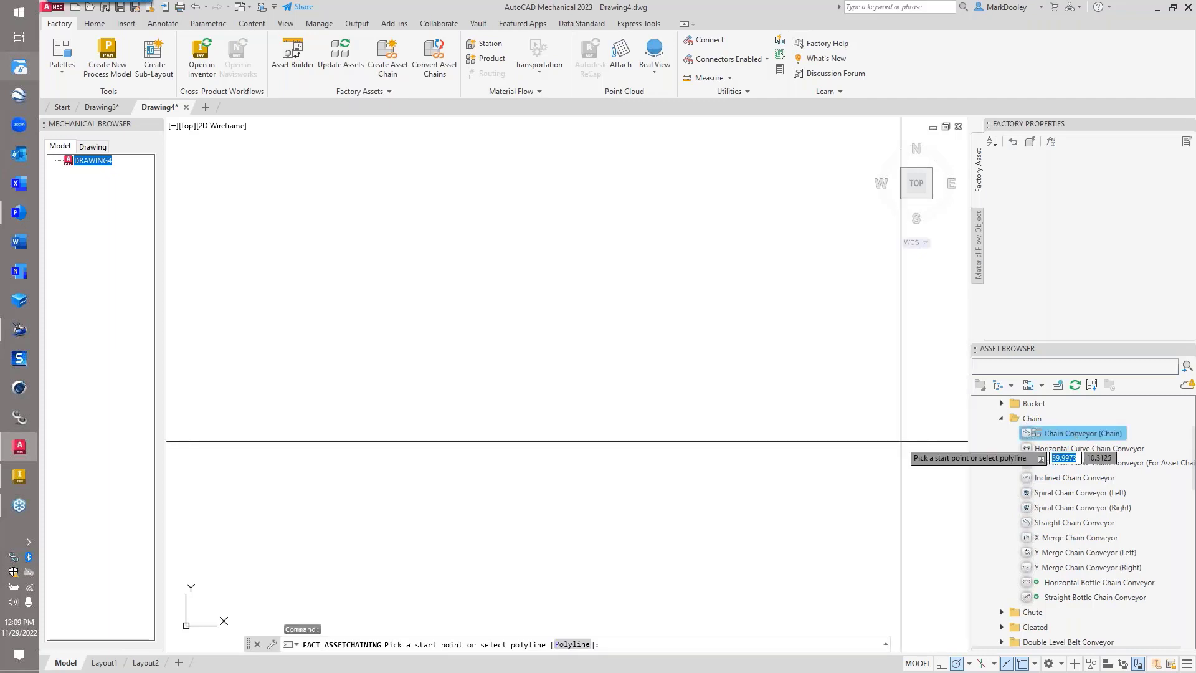
pyautogui.click(950, 486)
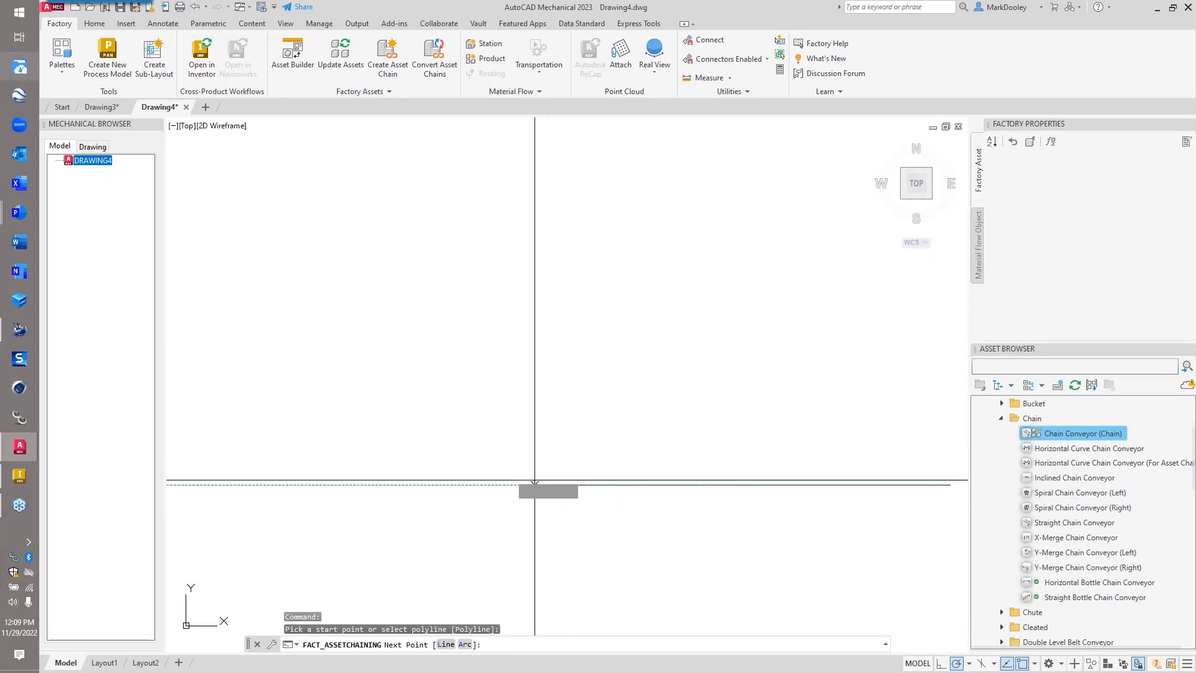
pyautogui.scroll(-1, 334, 469)
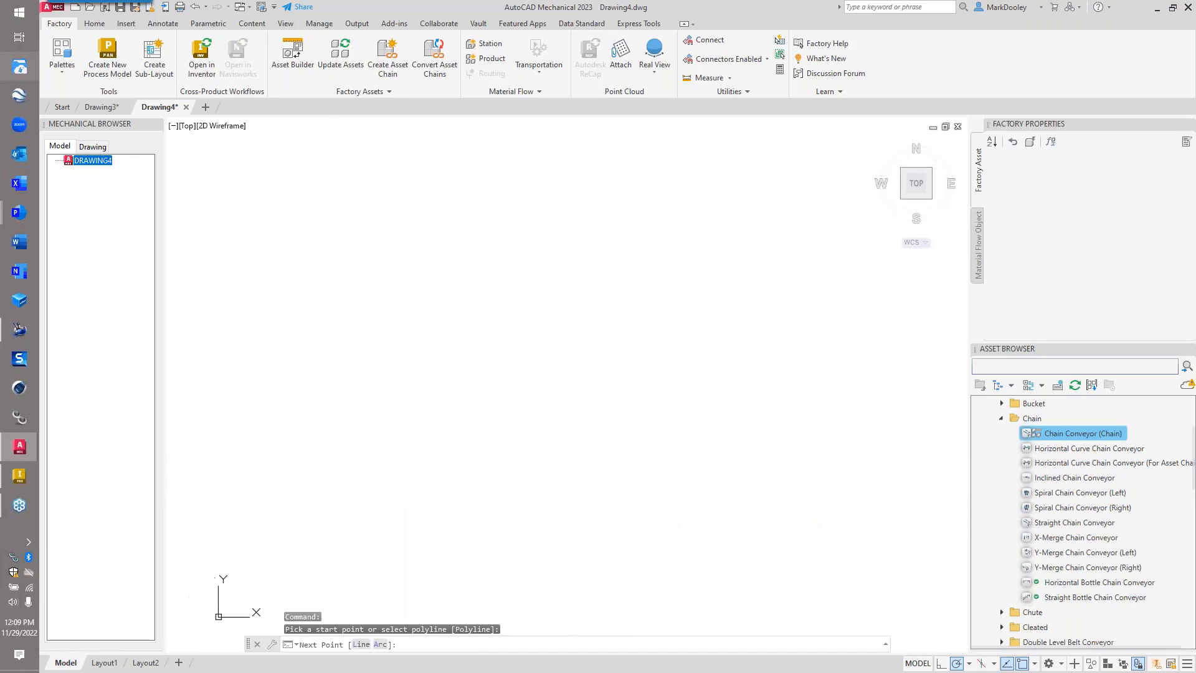
pyautogui.scroll(-5, 333, 468)
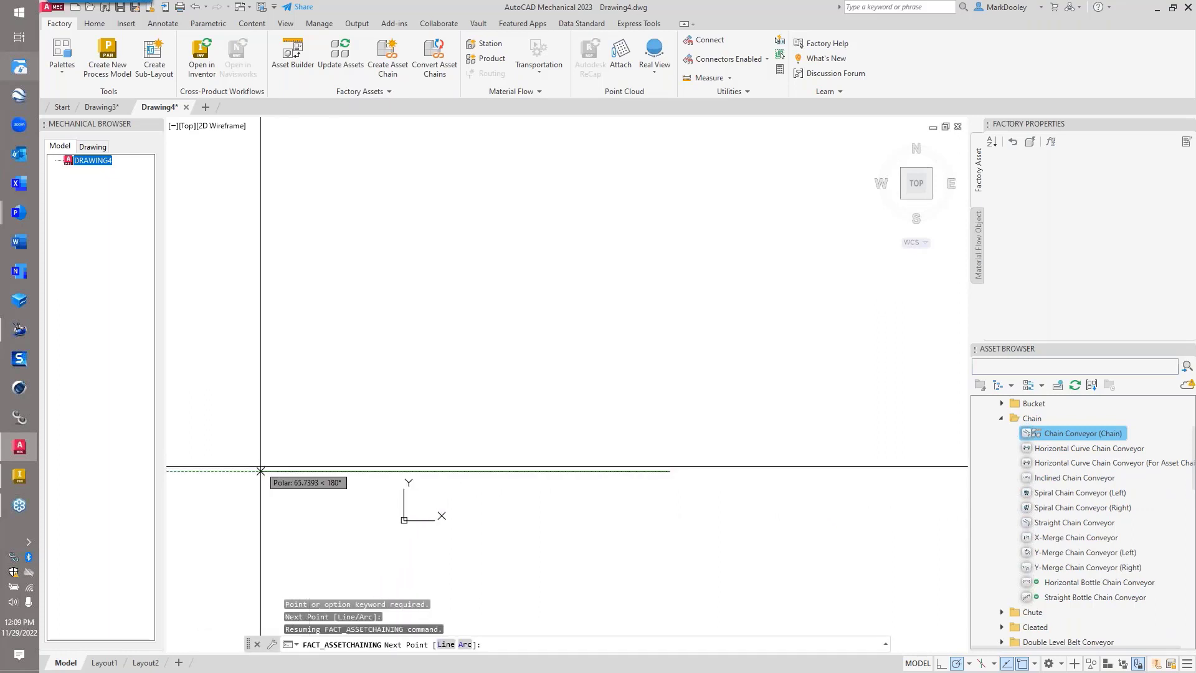
pyautogui.write('500')
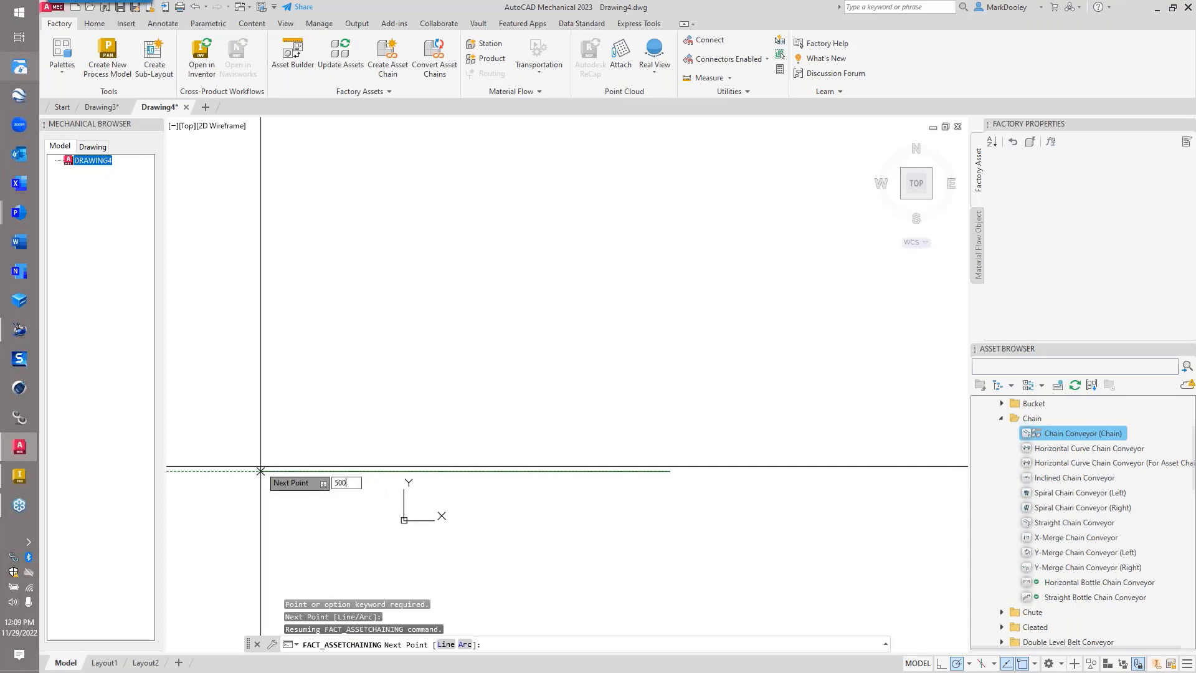
pyautogui.press('Return')
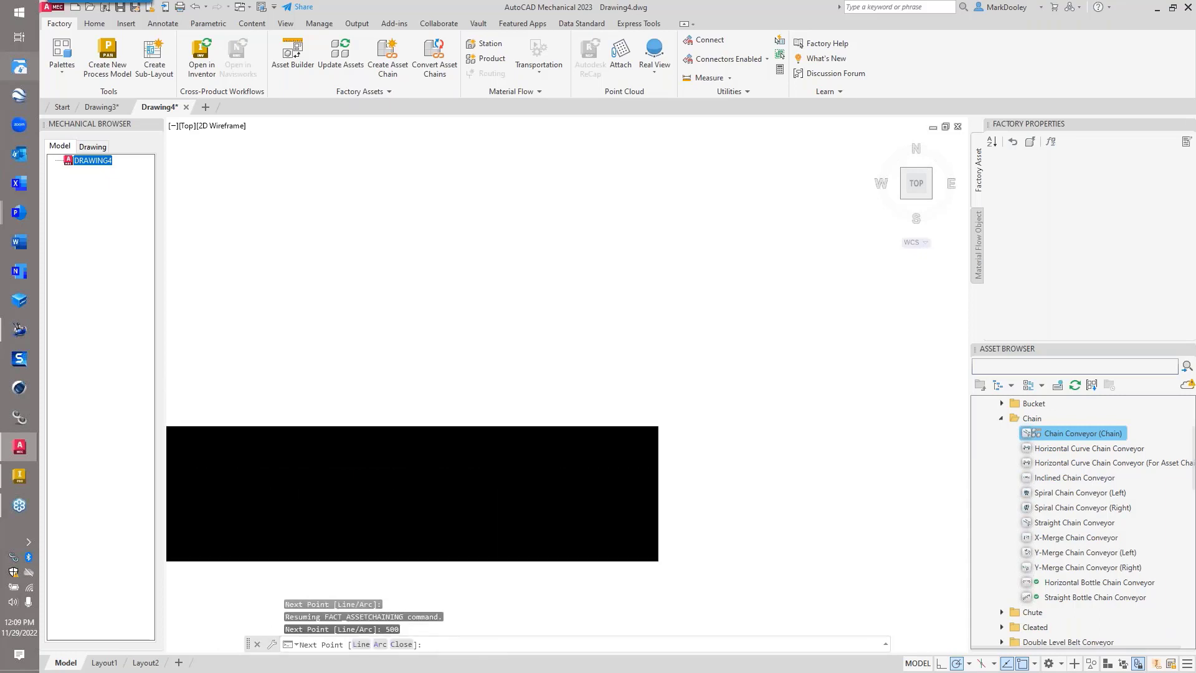
pyautogui.press('Return')
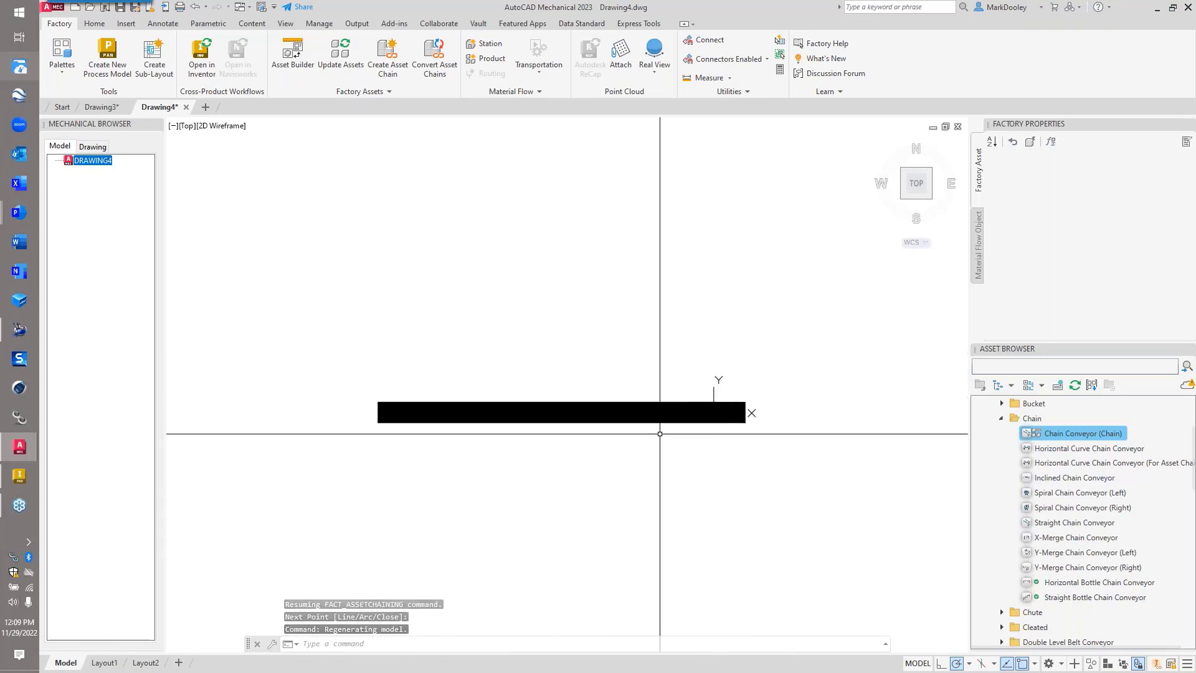
# - Convert the black conveyor asset chain into individual conveyor assets
pyautogui.click(438, 62)
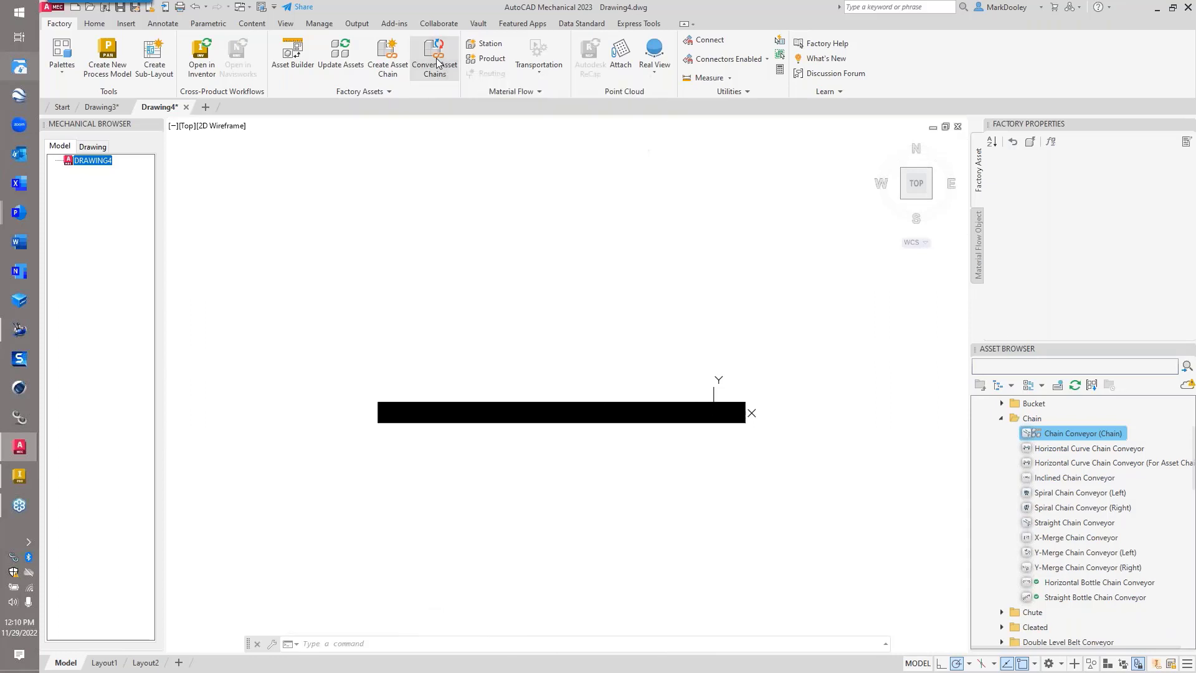
pyautogui.click(533, 397)
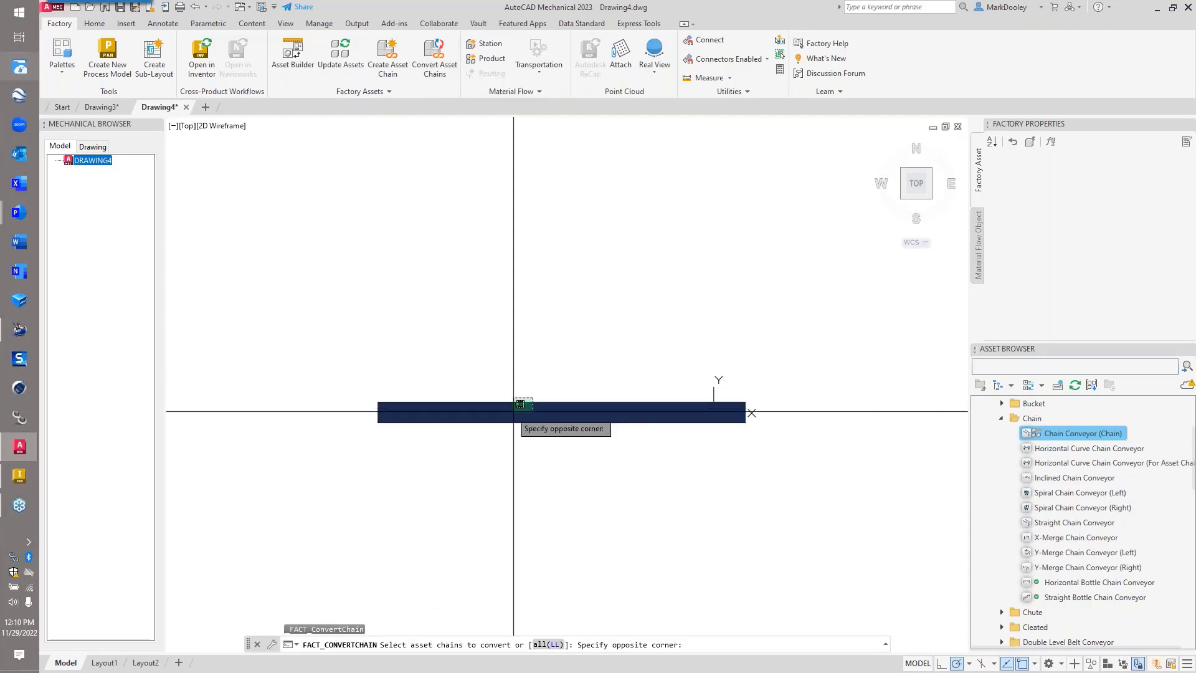
pyautogui.click(479, 426)
pyautogui.press('Return')
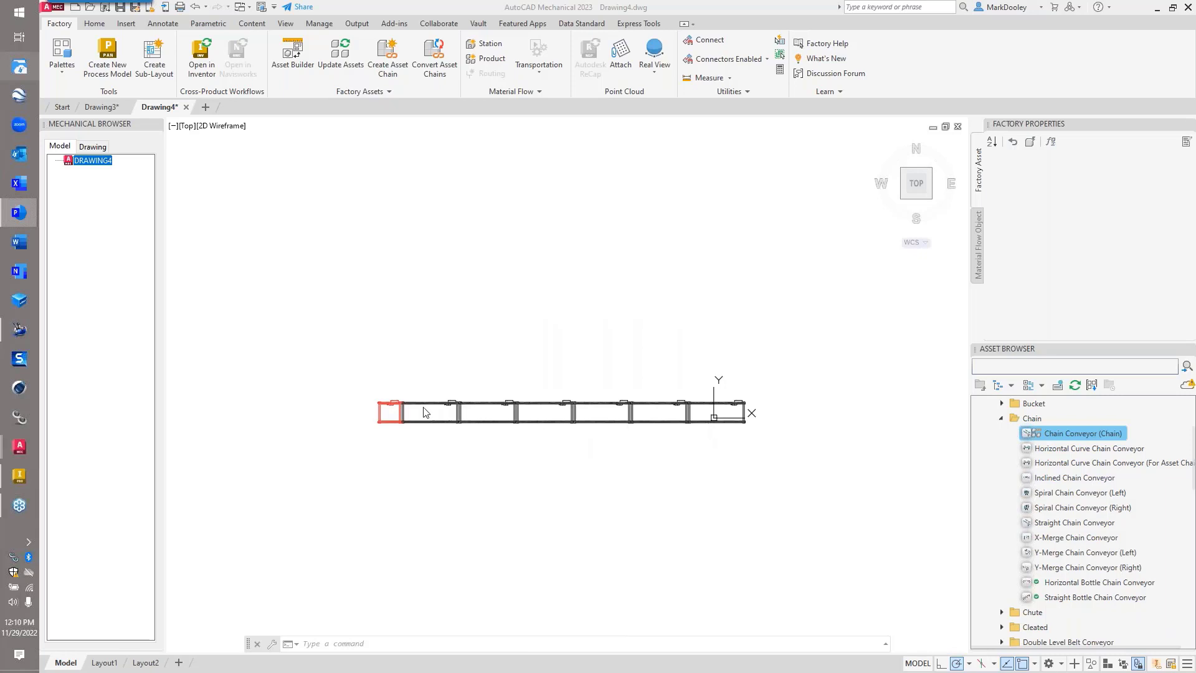
# - Examine the factory properties of the end segment, the middle segments and the short red segment, comparing their lengths
pyautogui.click(701, 424)
pyautogui.click(700, 422)
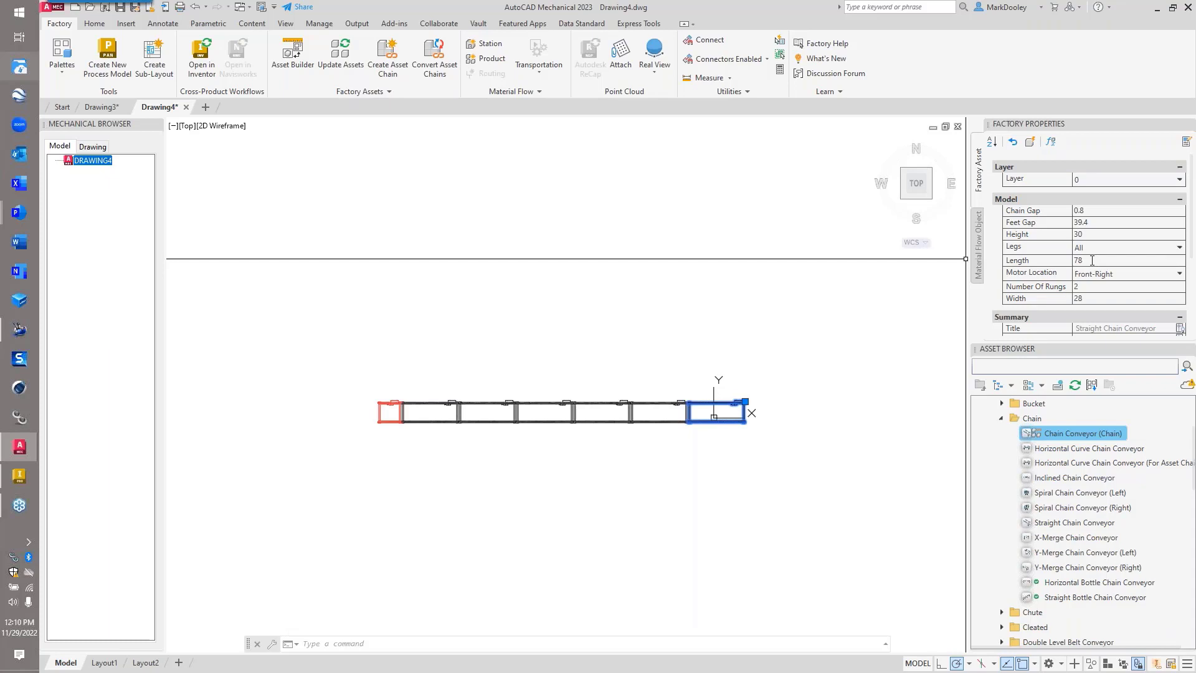
pyautogui.press('Escape')
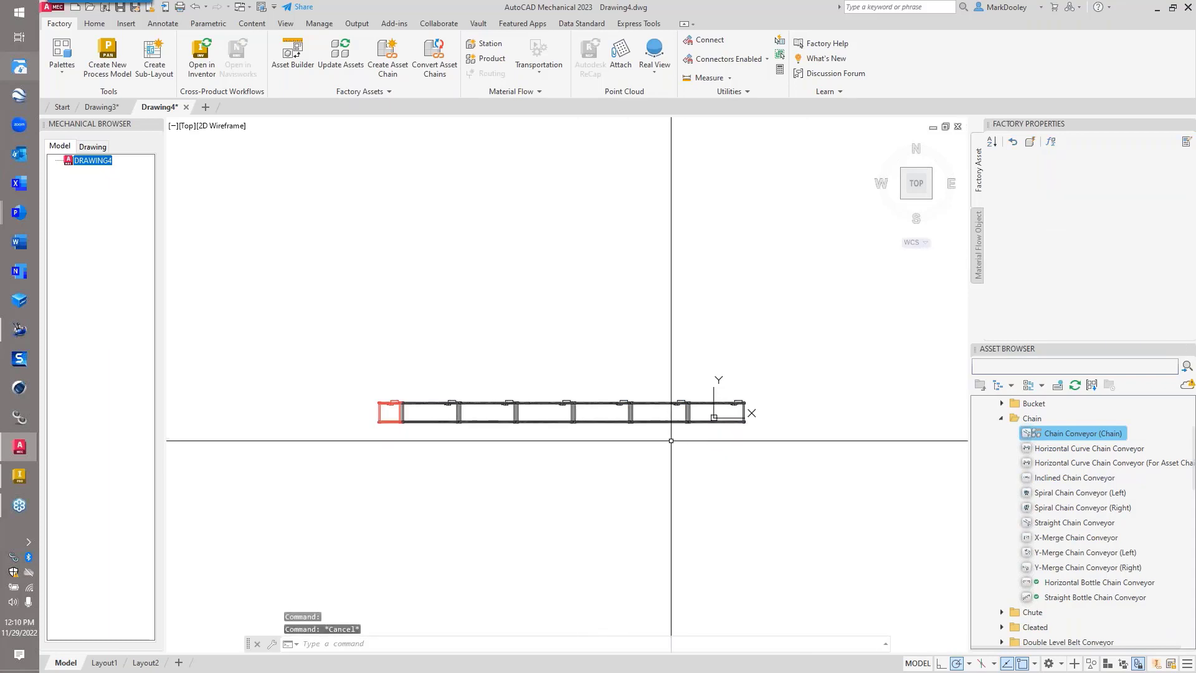
pyautogui.click(675, 439)
pyautogui.click(442, 371)
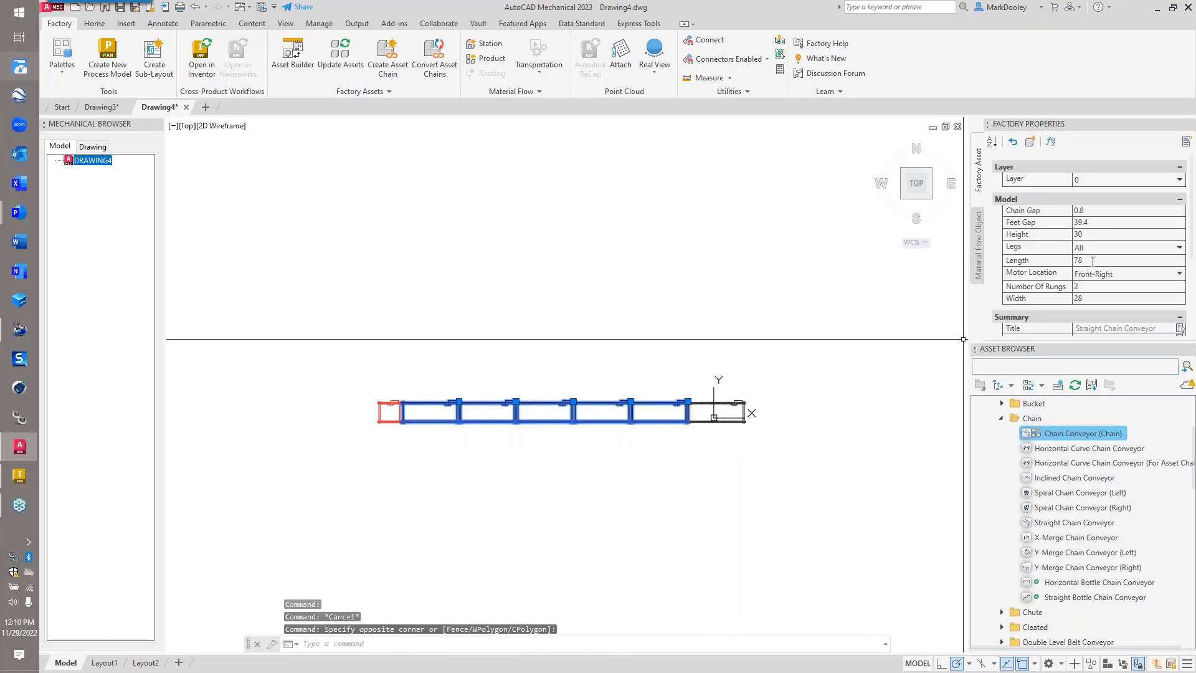
pyautogui.press('Escape')
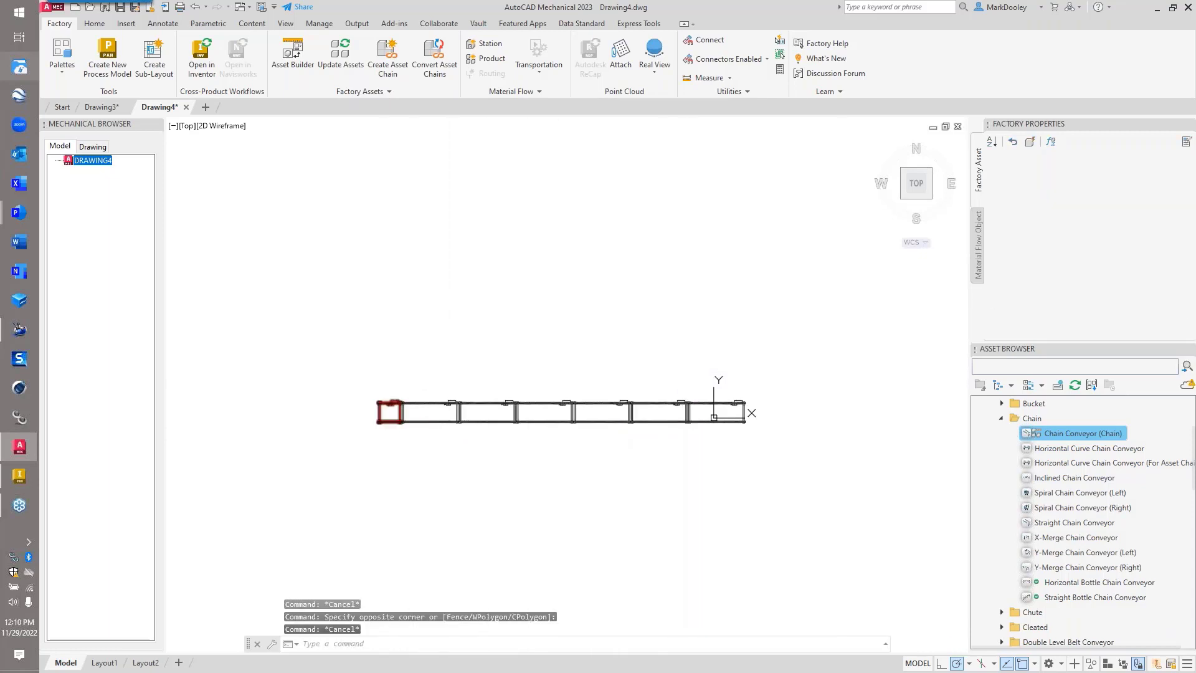
pyautogui.click(386, 405)
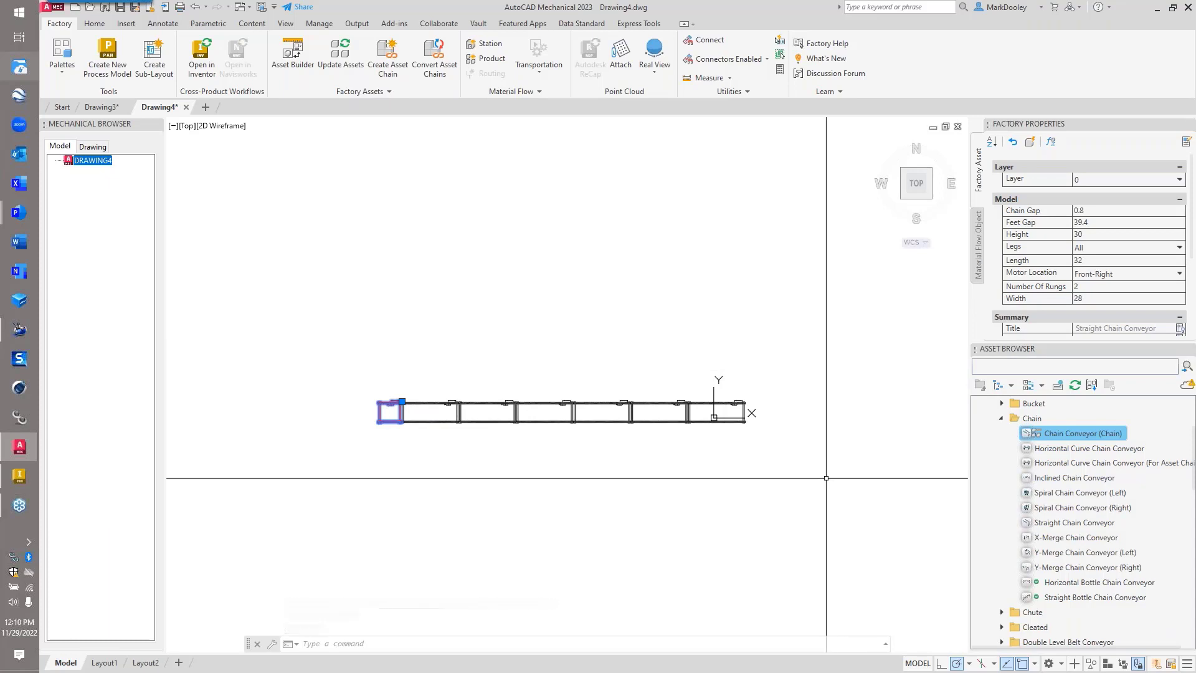
pyautogui.press('Escape')
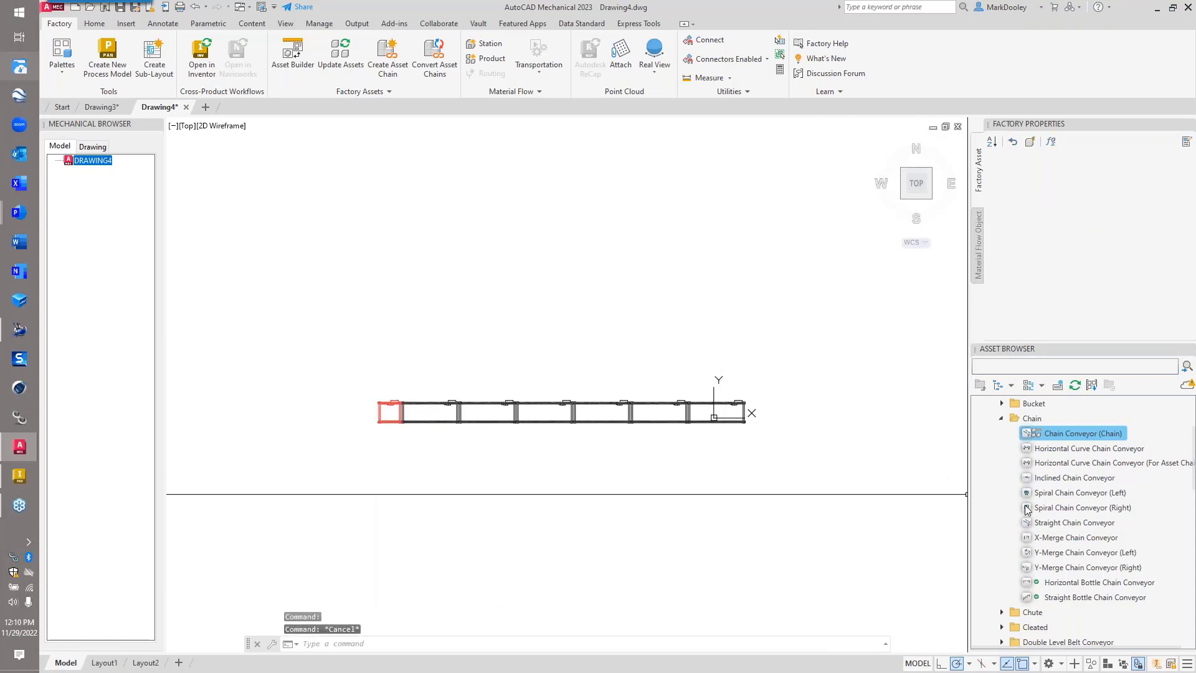
# - Insert two Straight Chain Conveyor assets end to end, continuing the line leftward from the short red segment
pyautogui.click(1070, 523)
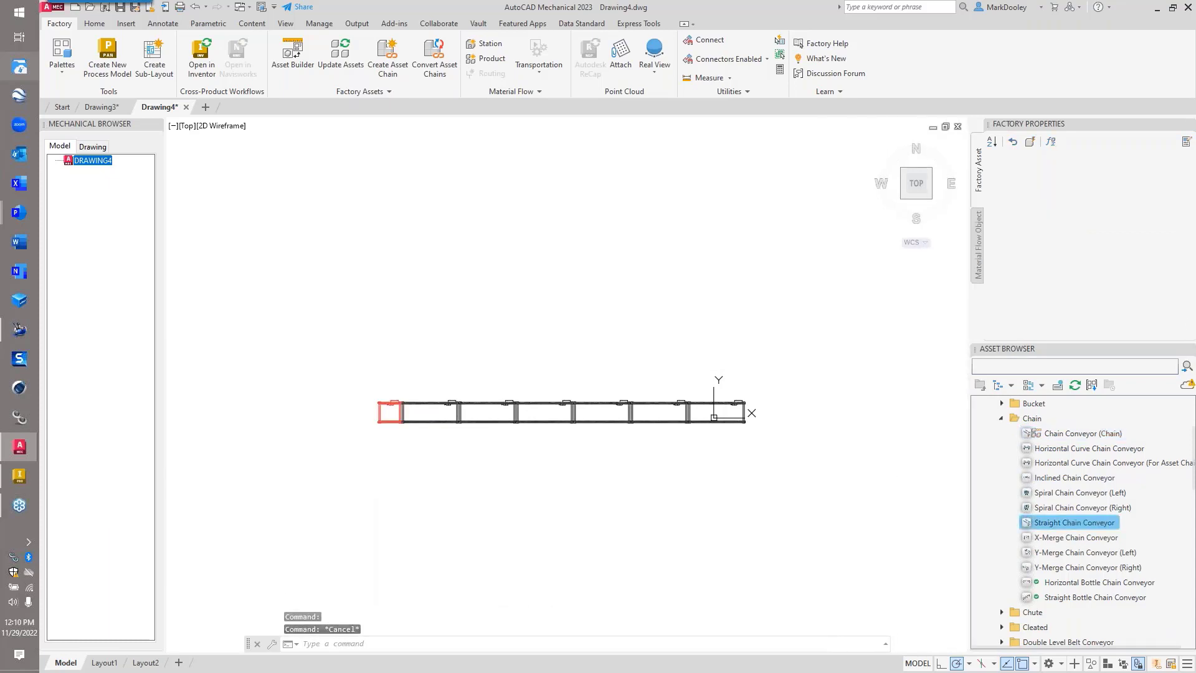
pyautogui.scroll(5, 320, 440)
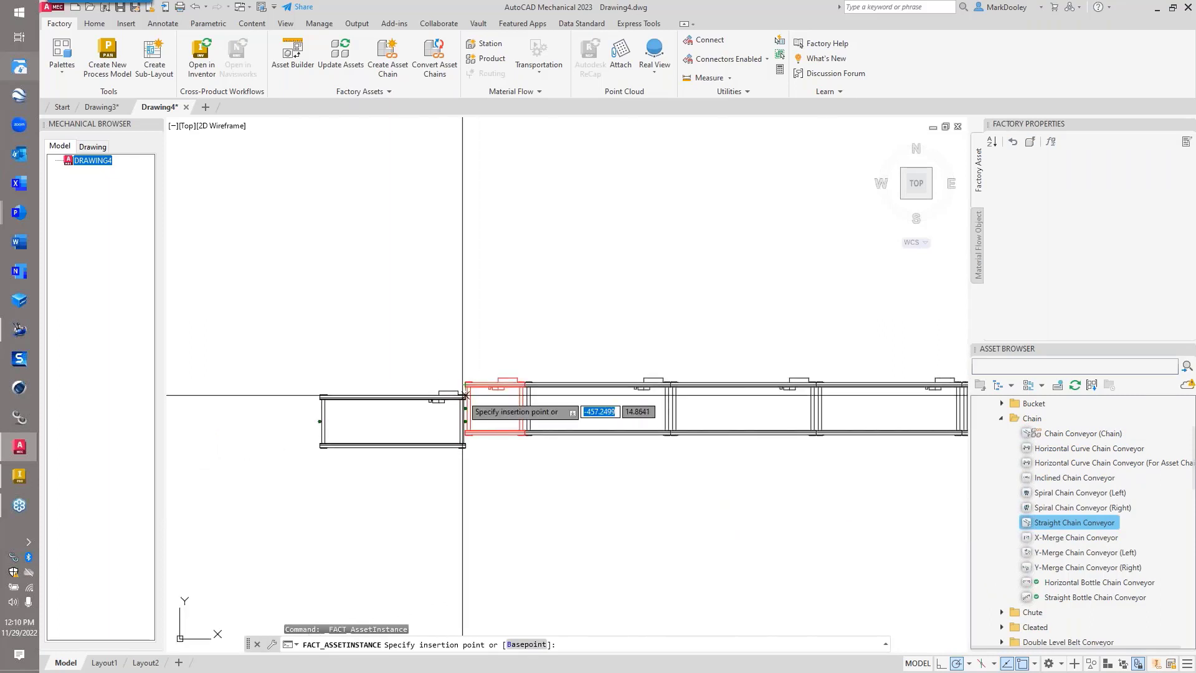
pyautogui.scroll(2, 463, 377)
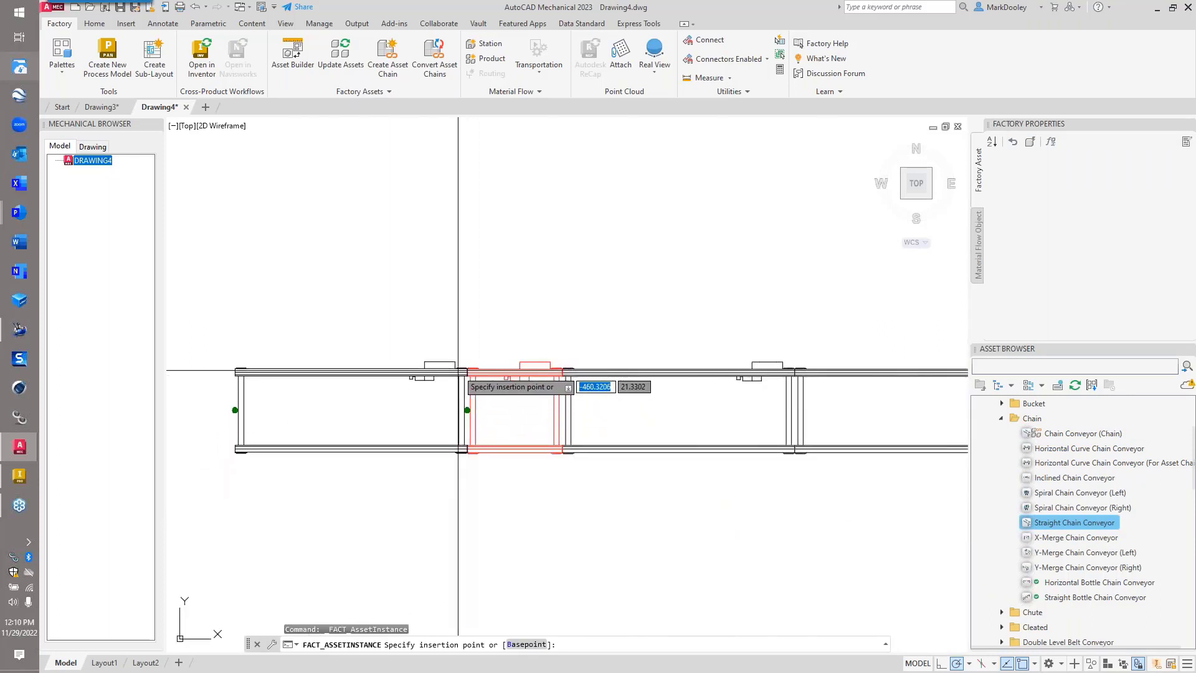
pyautogui.click(459, 371)
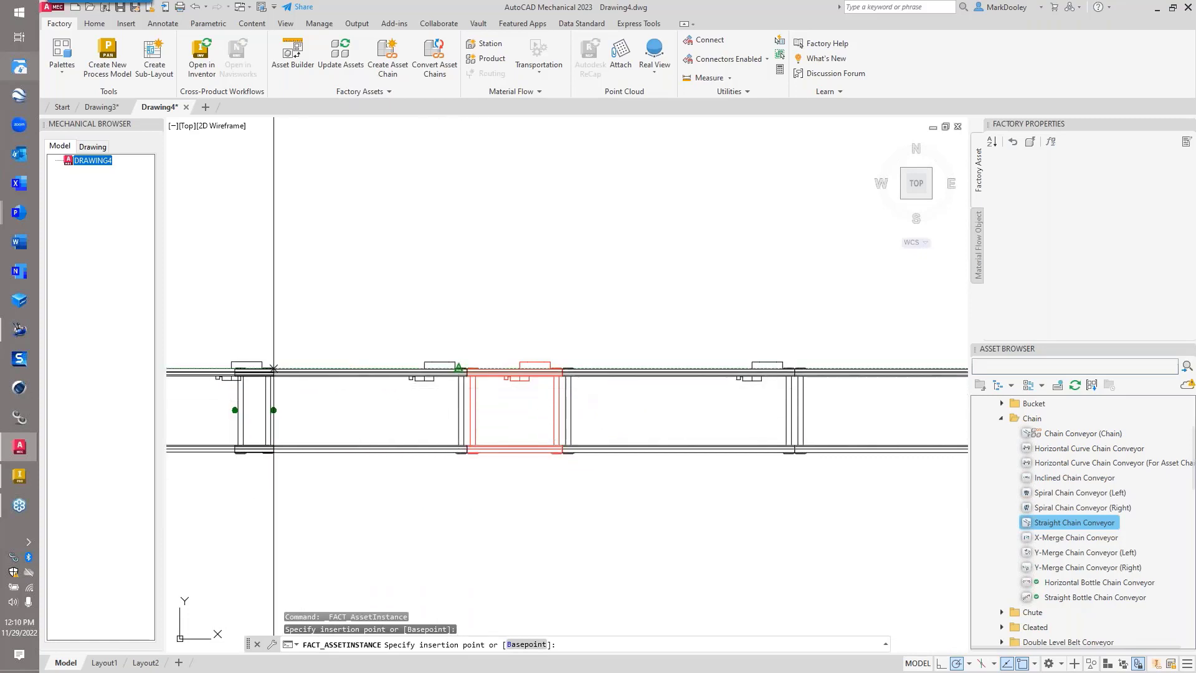
pyautogui.click(235, 366)
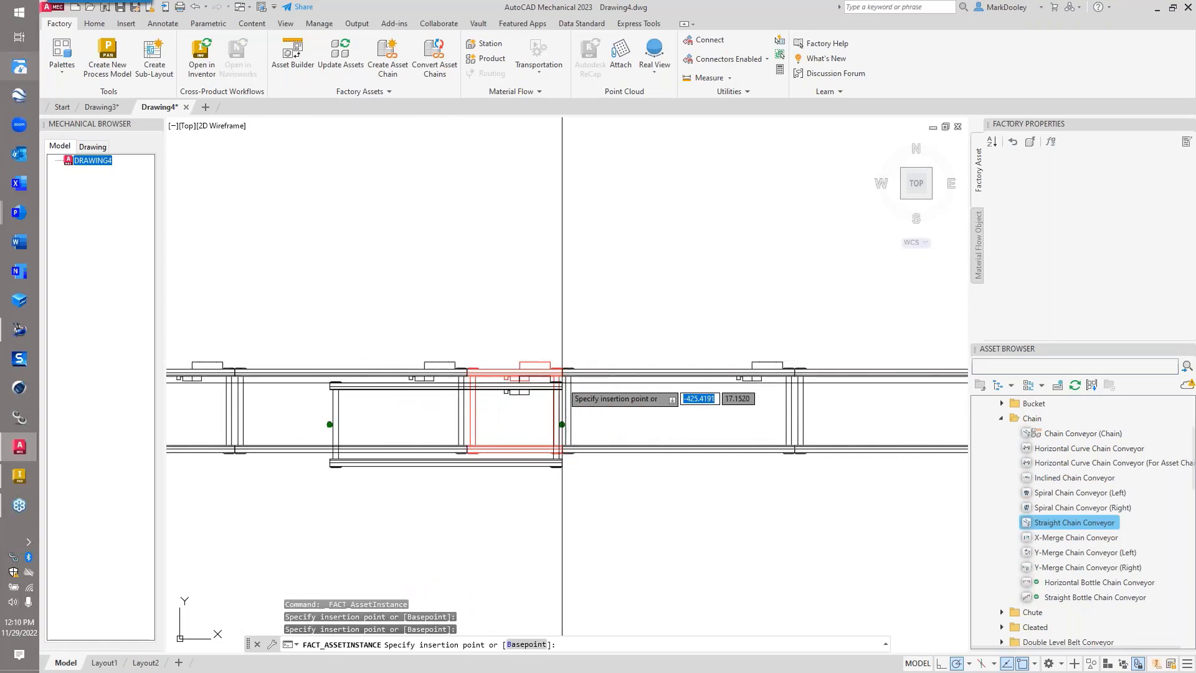
pyautogui.scroll(-4, 542, 399)
pyautogui.rightClick(584, 298)
pyautogui.click(660, 302)
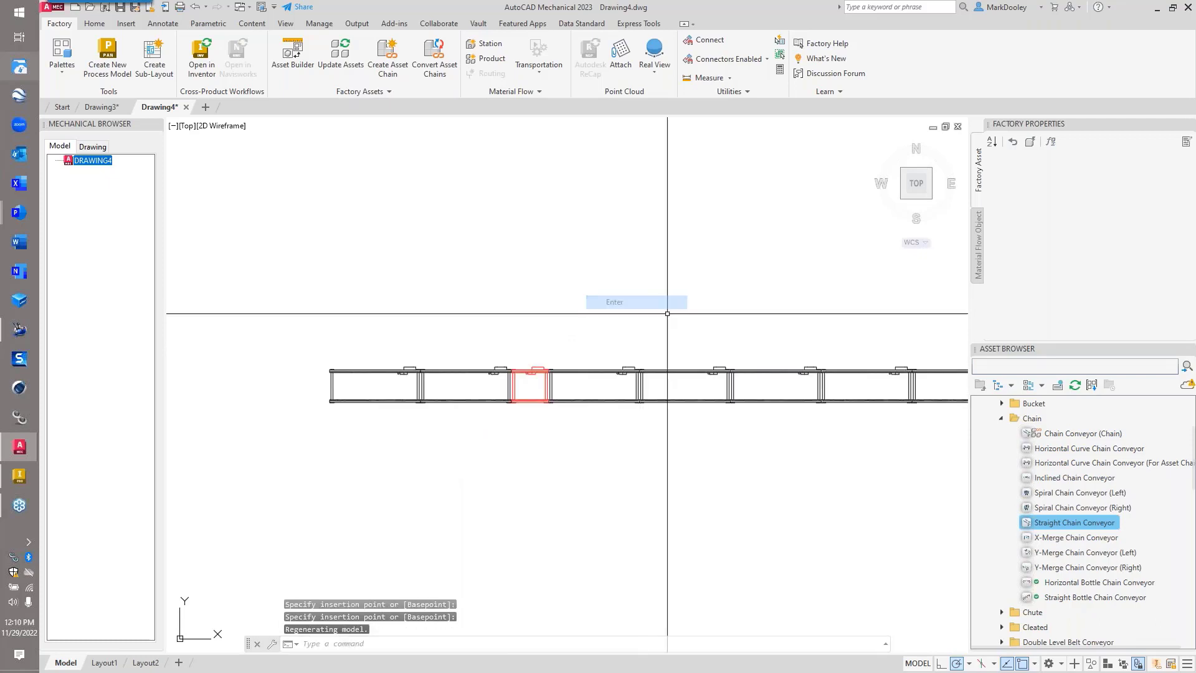
pyautogui.scroll(-2, 420, 397)
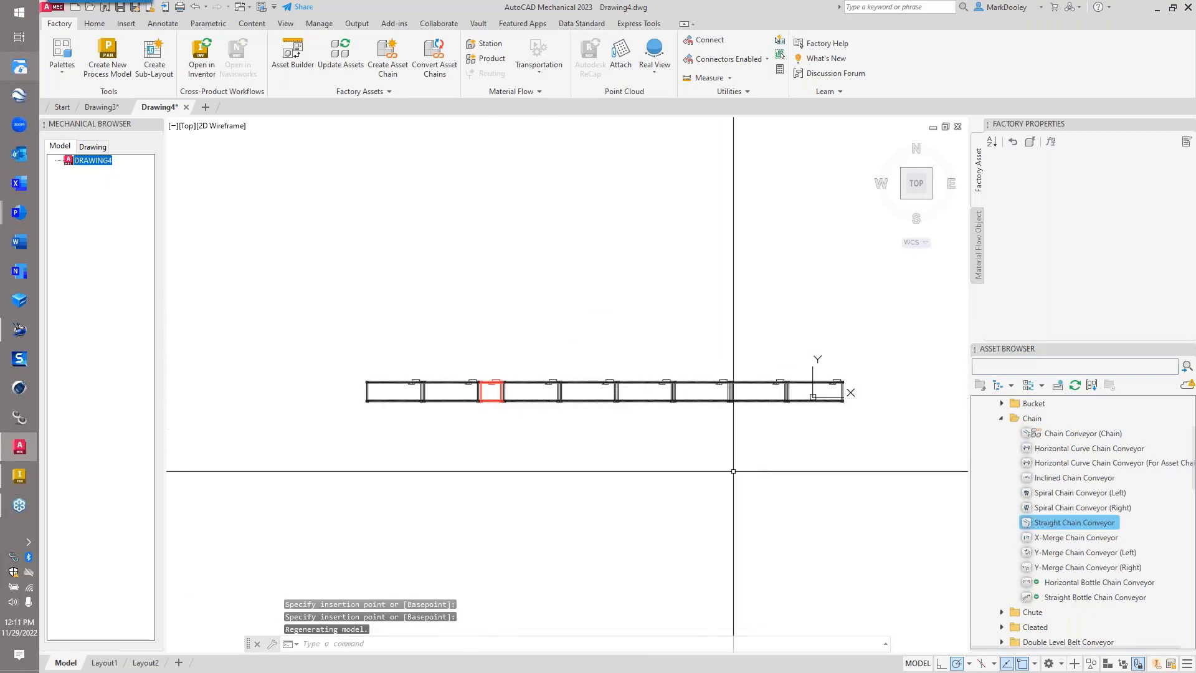
# - Insert two Horizontal Curve Chain Conveyor assets connected end to end, forming a U-turn at the left end of the straight line
pyautogui.moveTo(1067, 448); pyautogui.dragTo(838, 459)
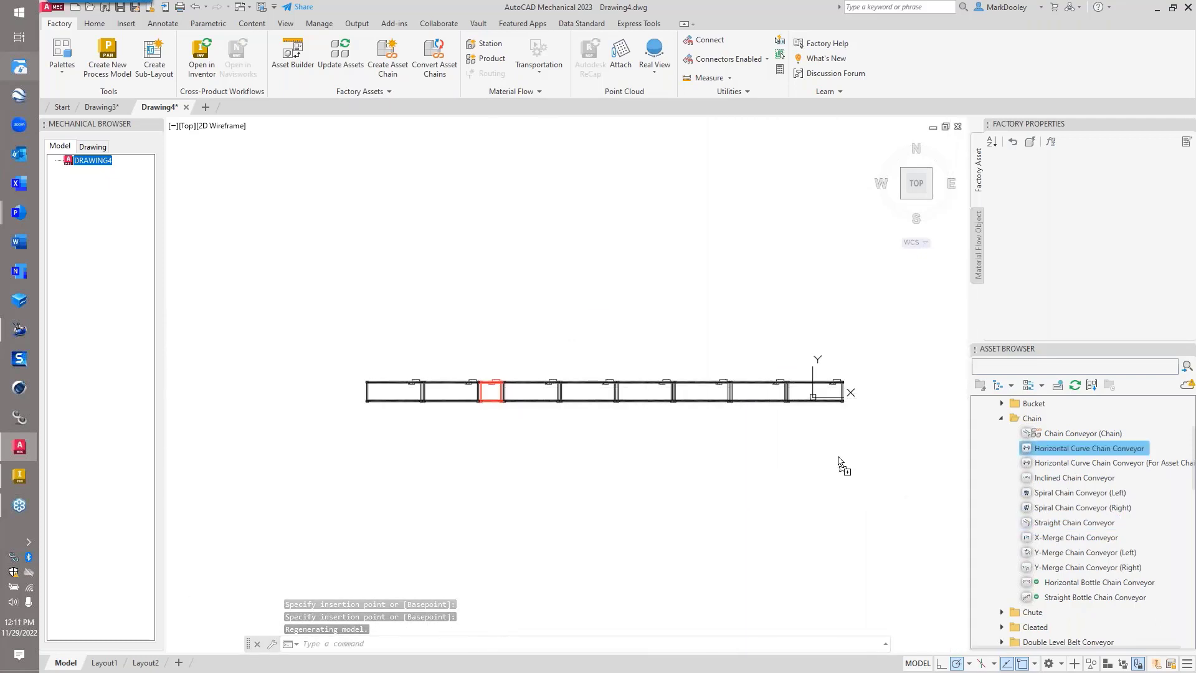
pyautogui.scroll(2, 342, 385)
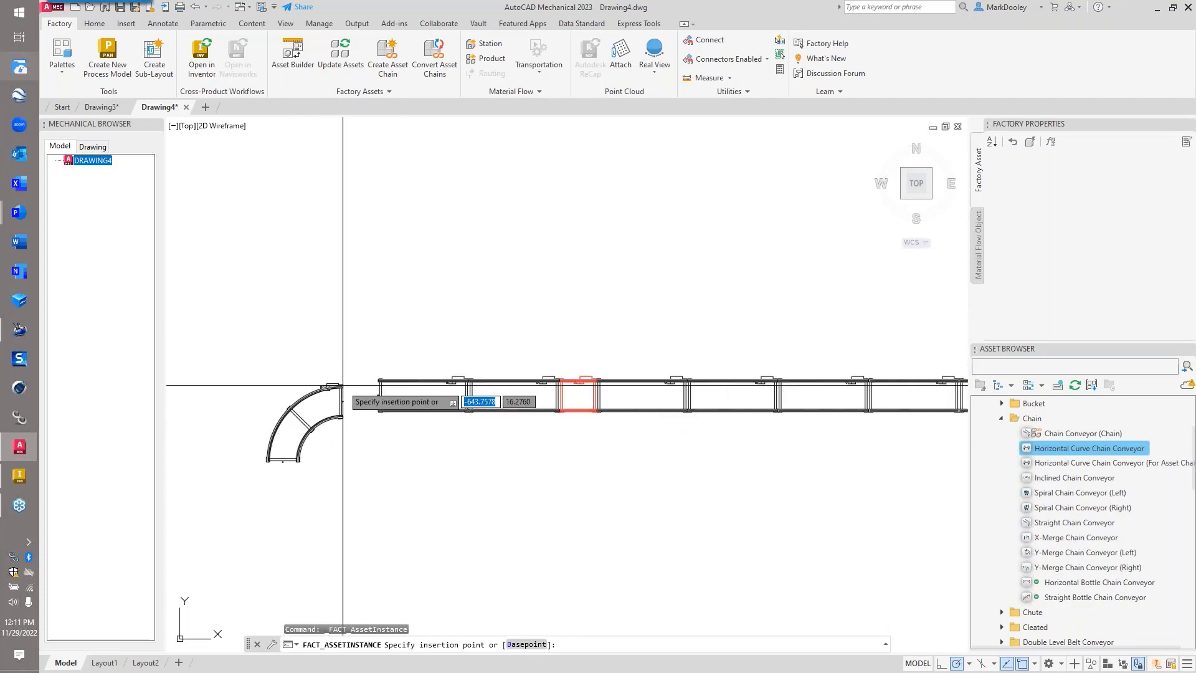
pyautogui.scroll(8, 341, 385)
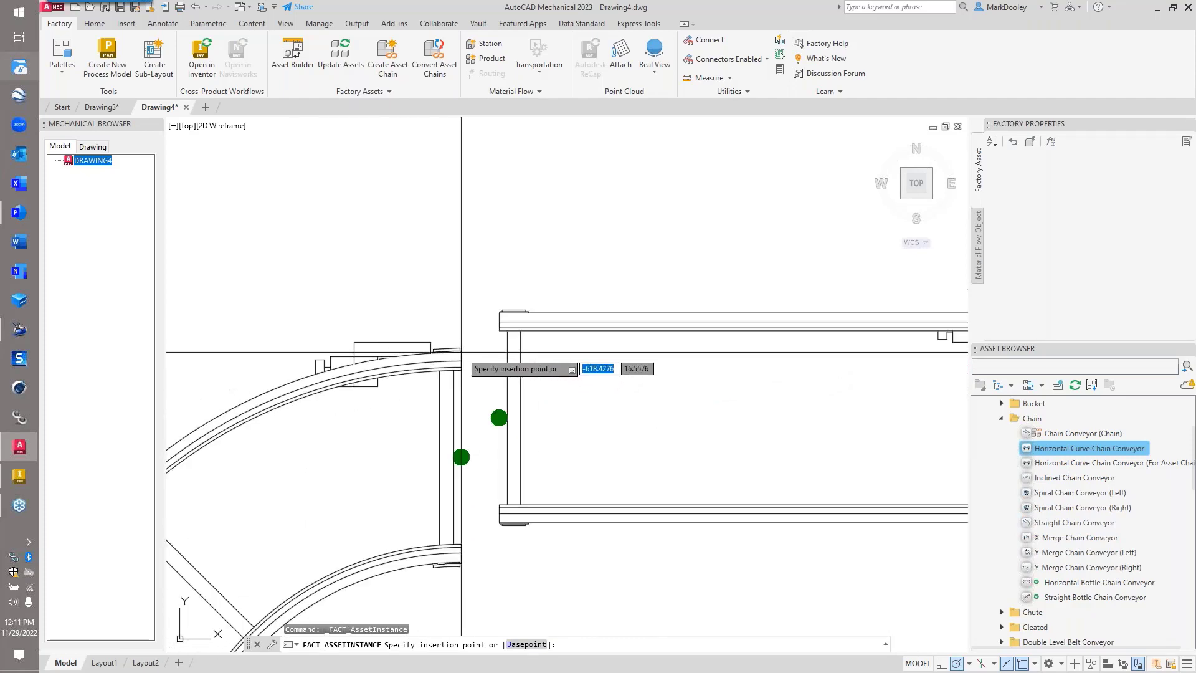
pyautogui.scroll(-3, 492, 330)
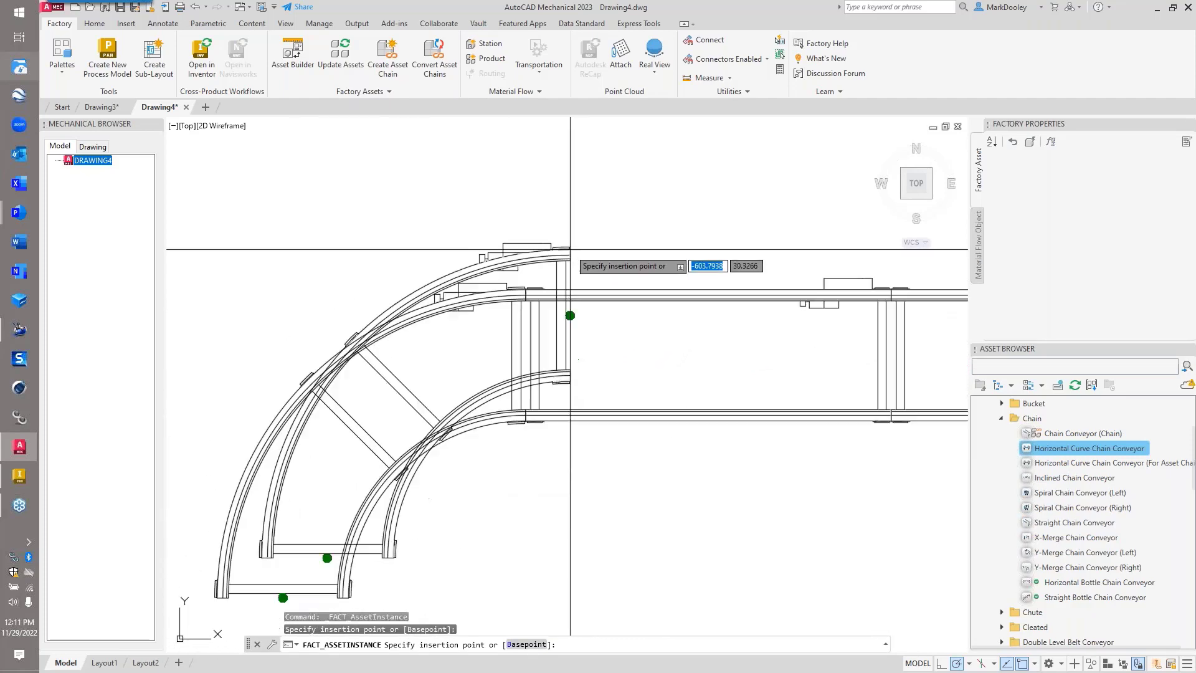
pyautogui.scroll(-3, 570, 250)
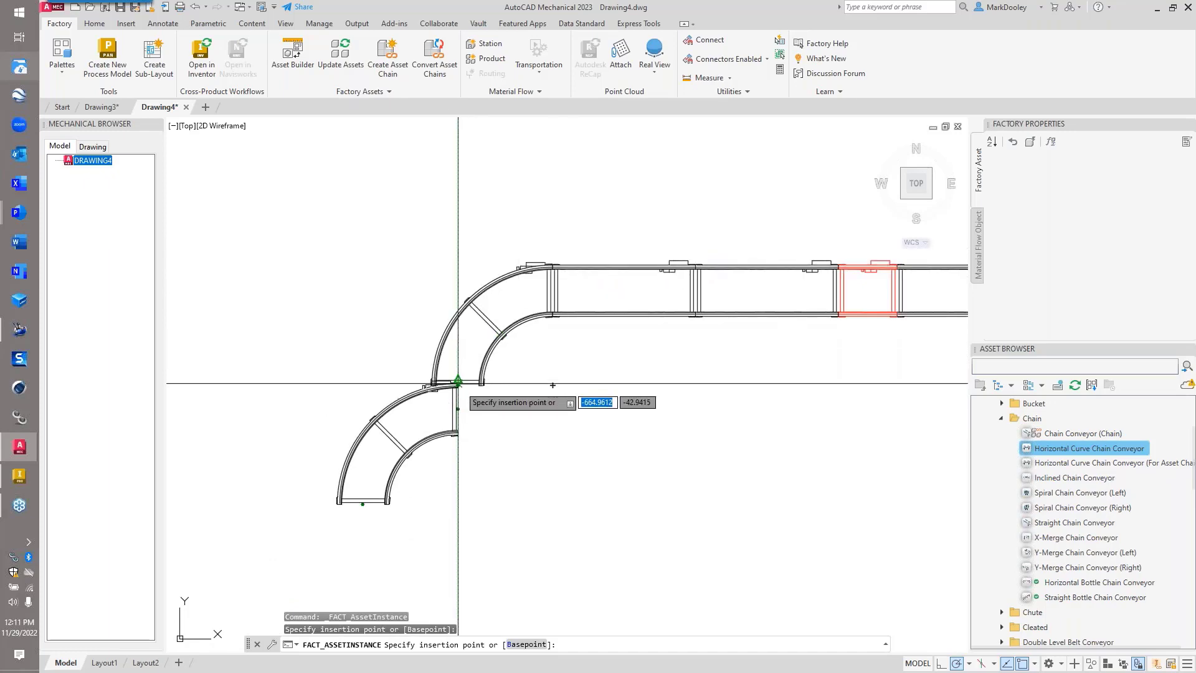
pyautogui.scroll(5, 458, 383)
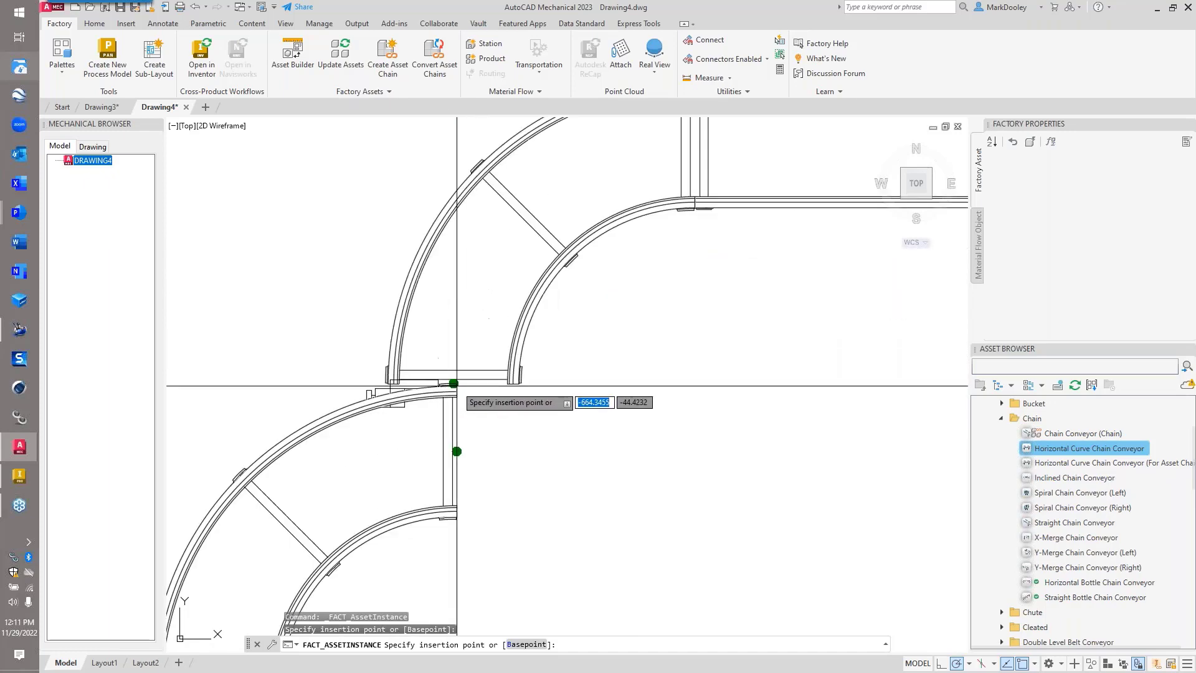
pyautogui.scroll(-6, 594, 362)
pyautogui.rightClick(607, 361)
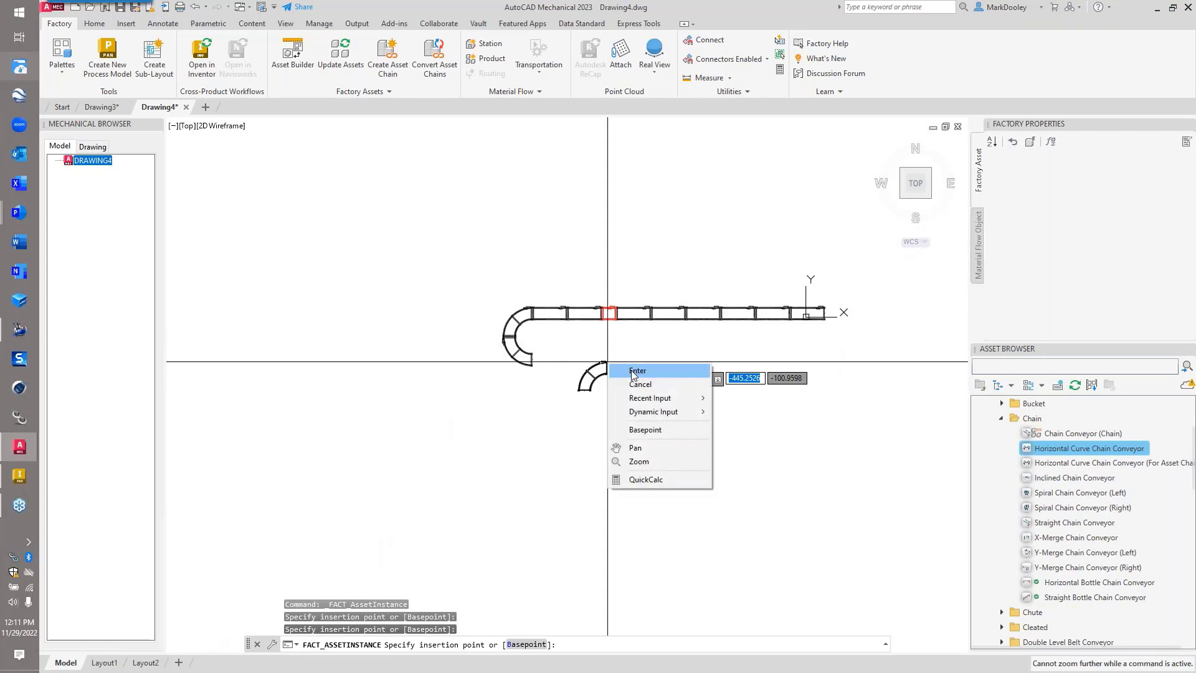
pyautogui.click(636, 371)
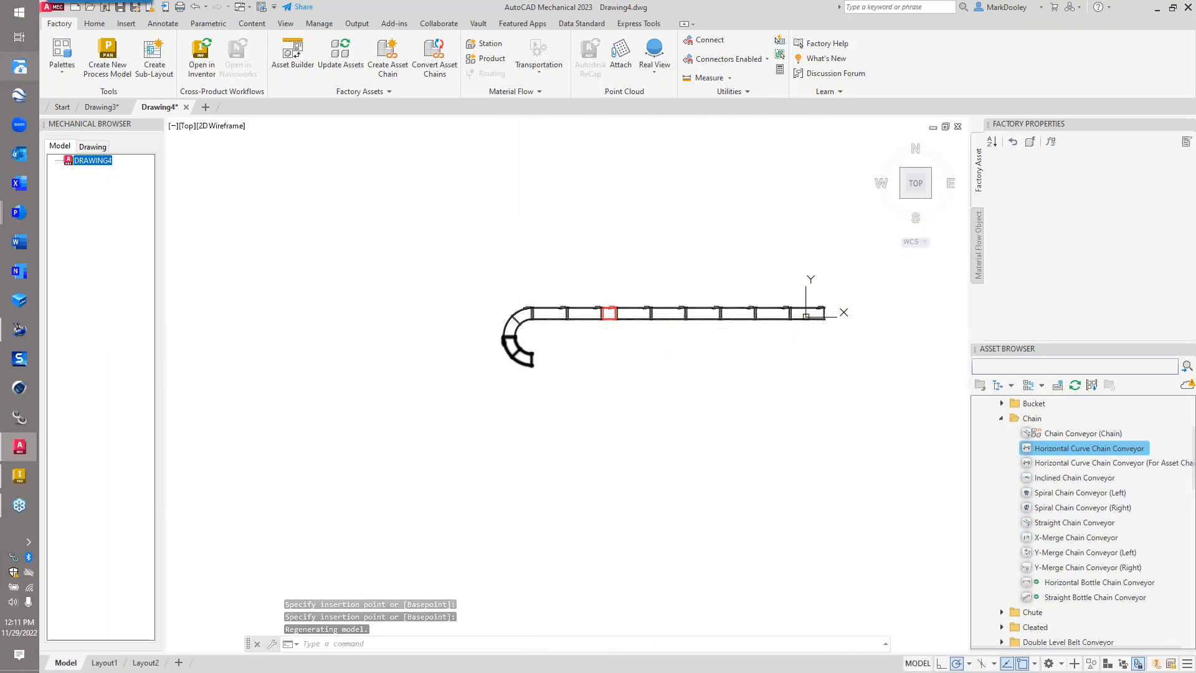
# - Find the Safety Fence (Chain) asset and place it as an L-shaped run above the conveyor line and down past its curved end
pyautogui.click(1030, 366)
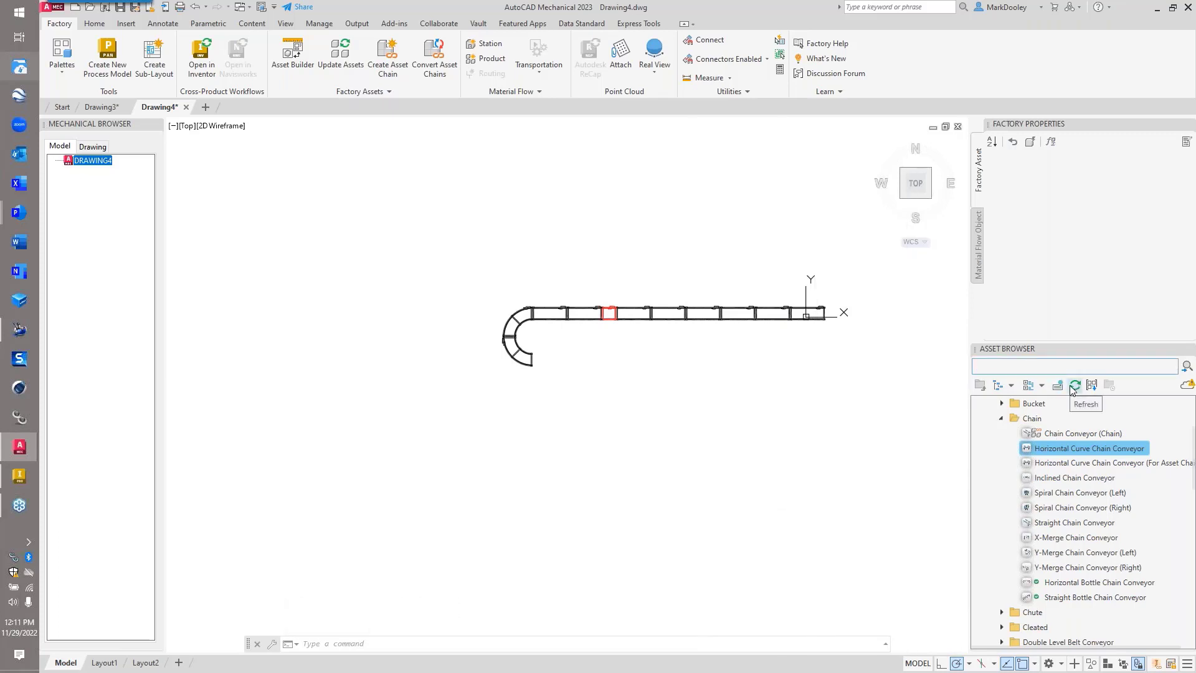
pyautogui.write('safety')
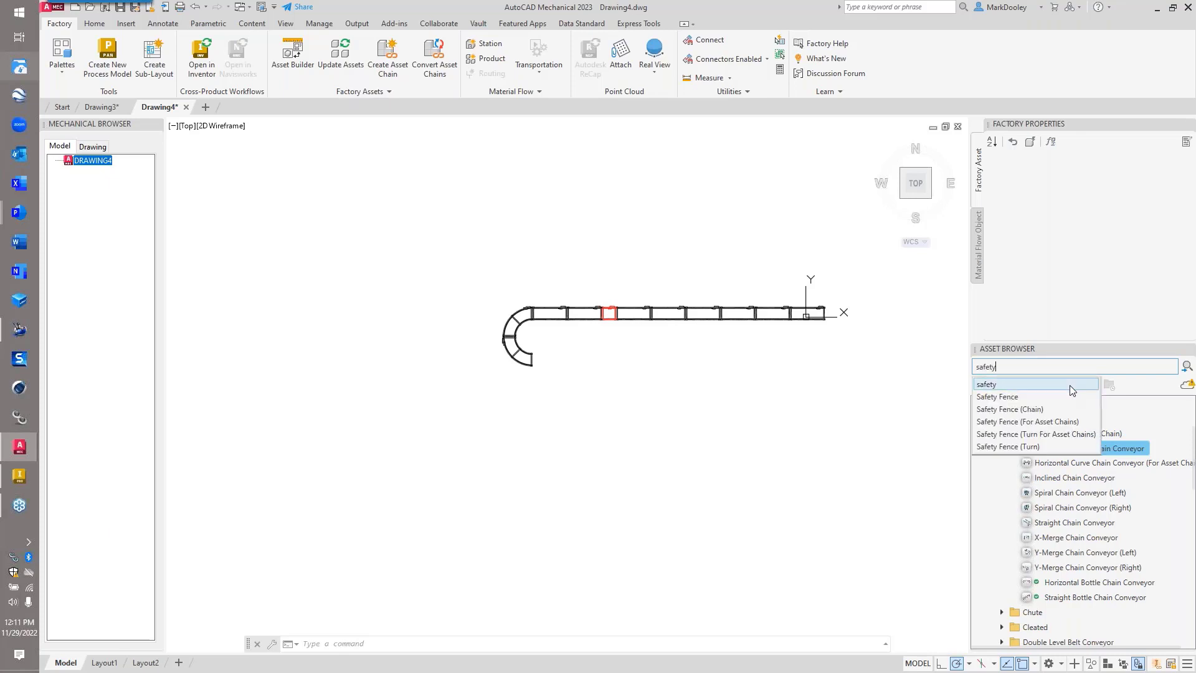
pyautogui.click(1014, 408)
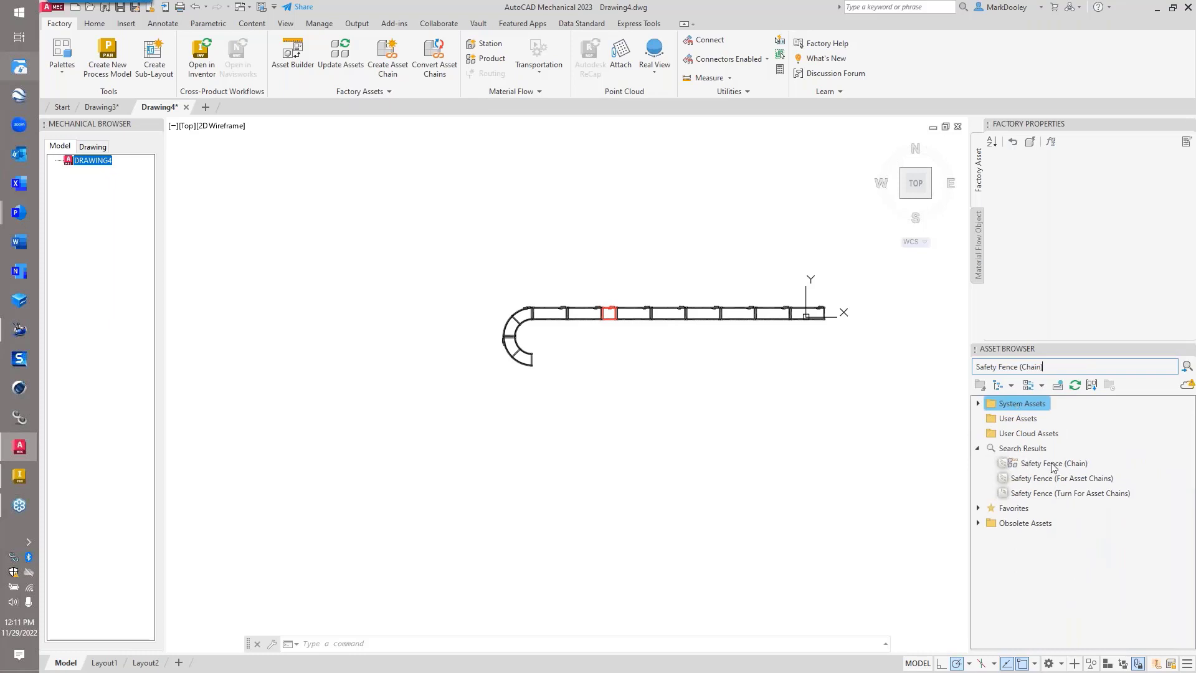
pyautogui.moveTo(1050, 467); pyautogui.dragTo(844, 460)
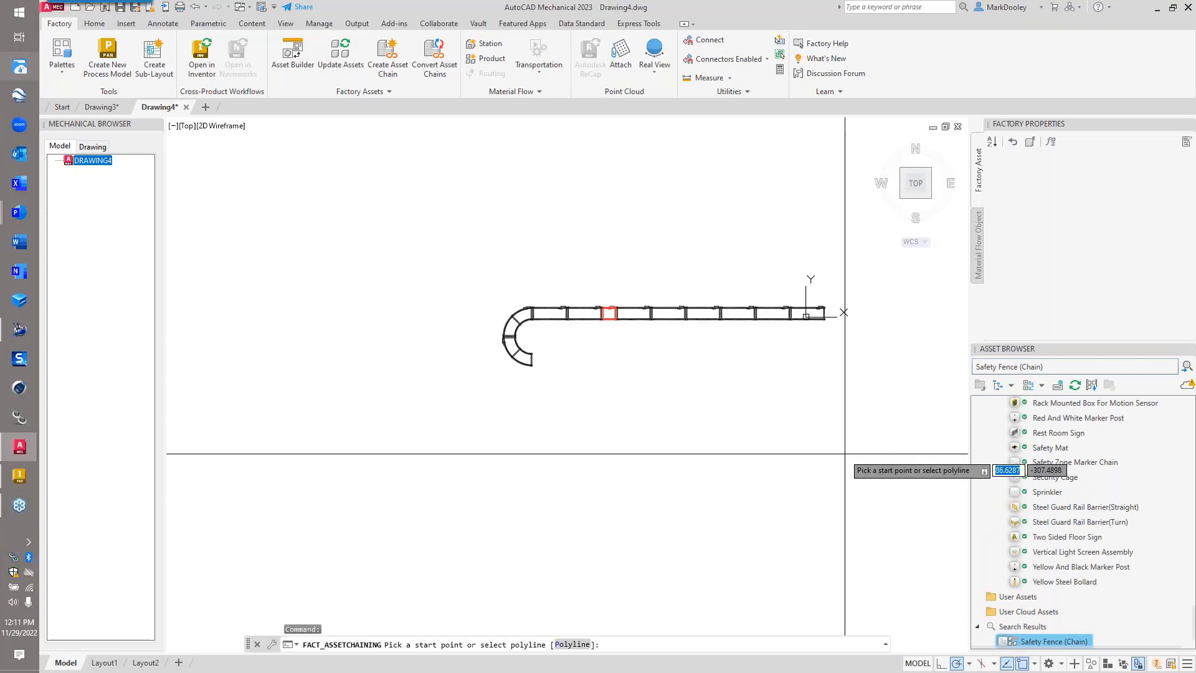
pyautogui.click(845, 275)
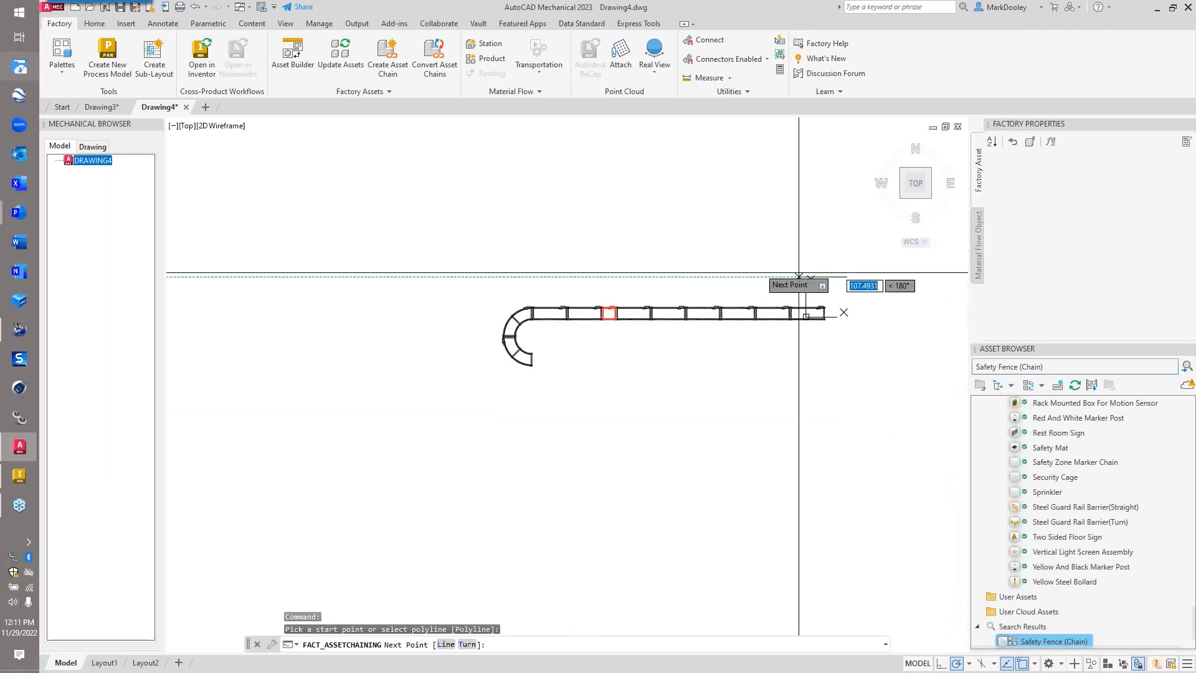
pyautogui.click(456, 277)
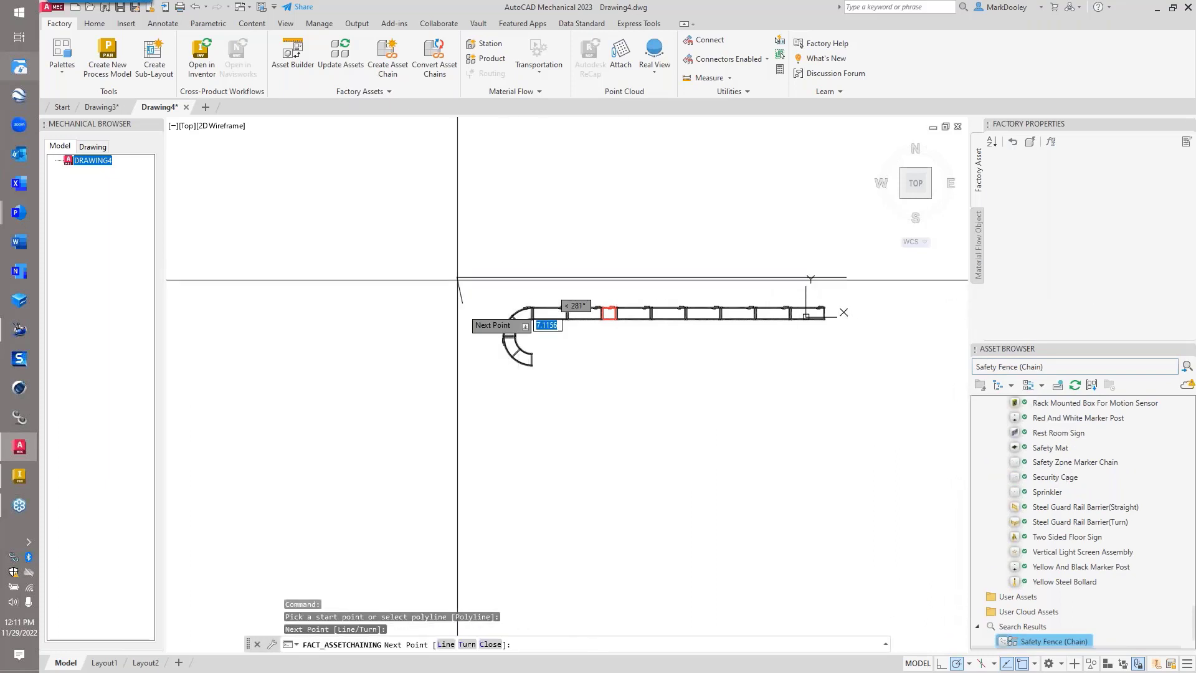
pyautogui.click(456, 376)
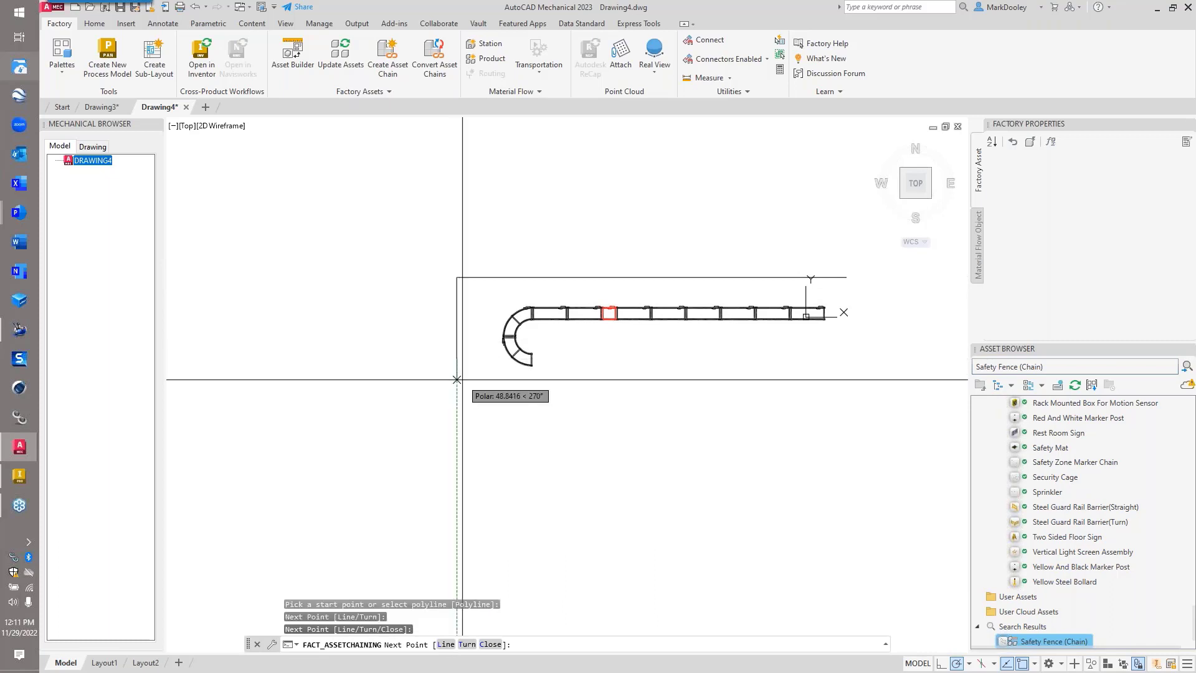
pyautogui.press('Return')
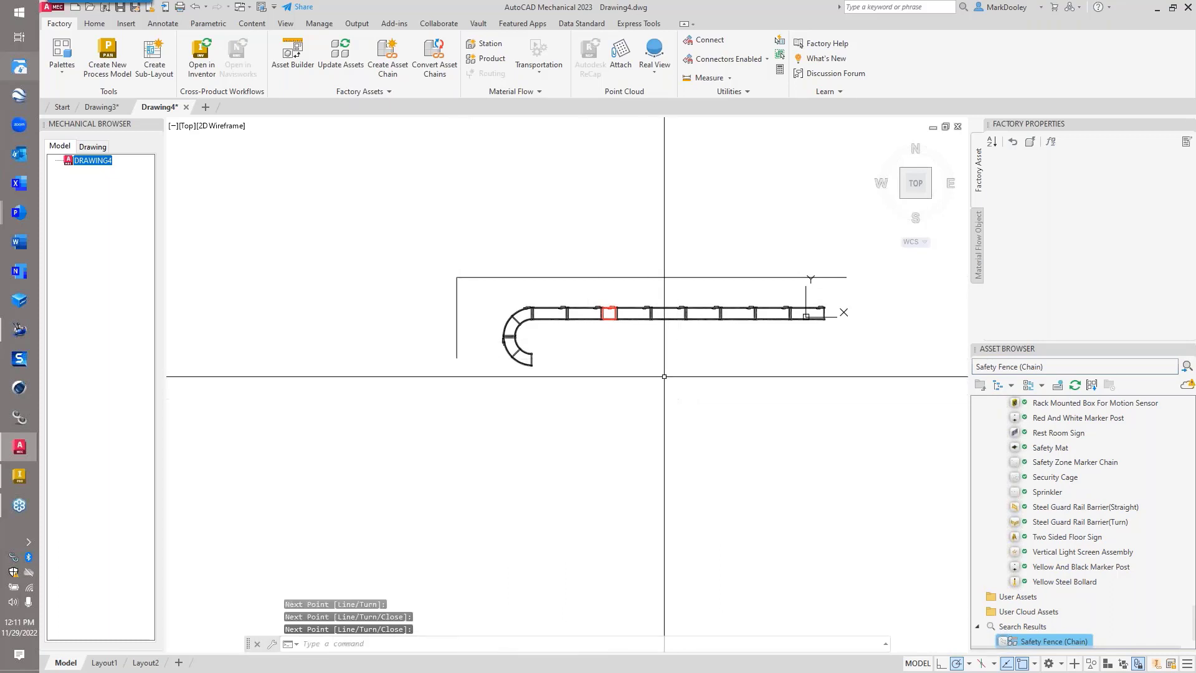
# - Convert the safety fence asset chain into individual fence assets
pyautogui.click(433, 63)
pyautogui.click(501, 277)
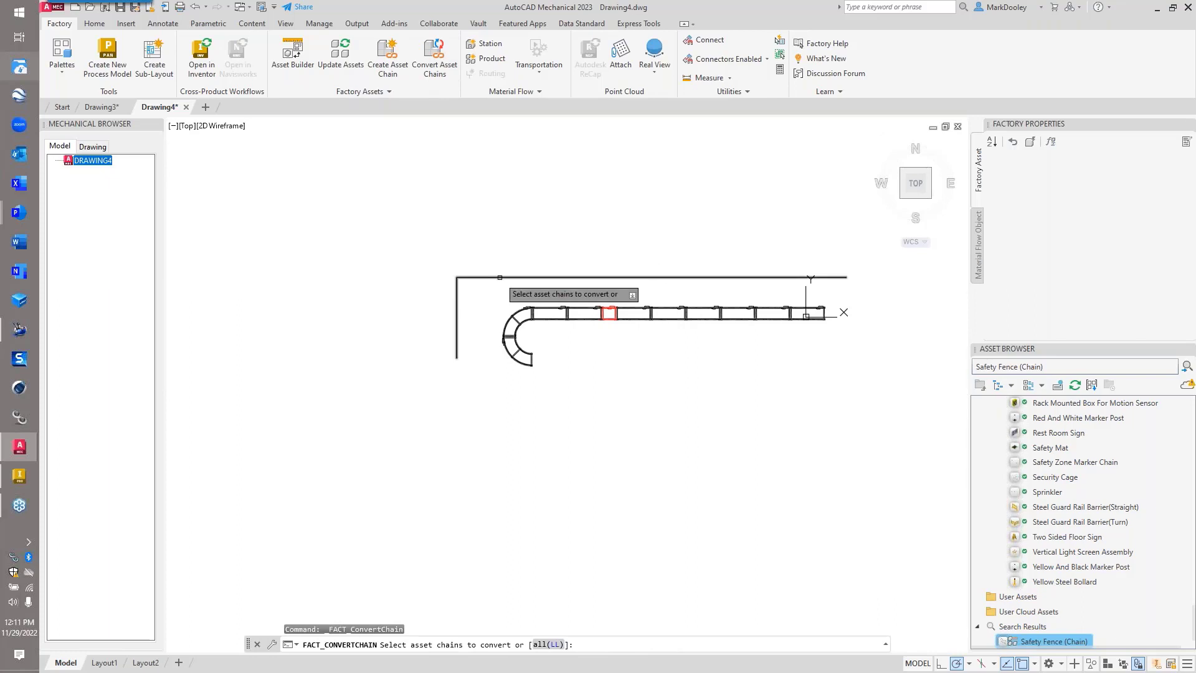
pyautogui.press('Return')
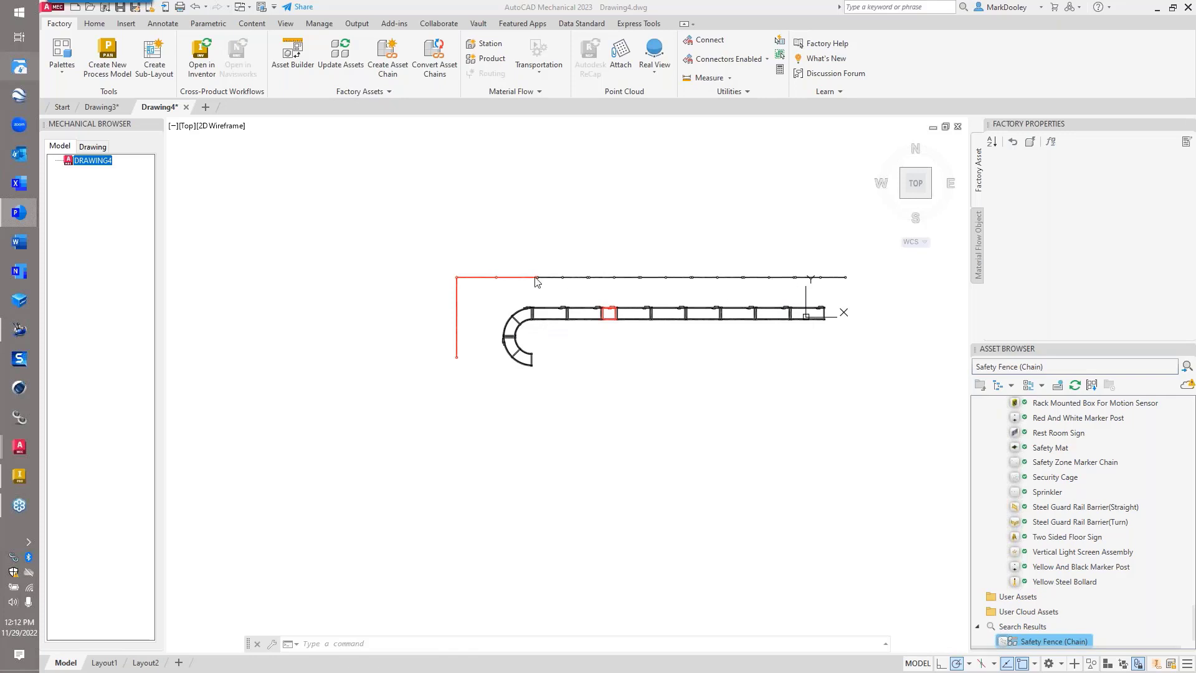
# - Open the layout in Inventor, saving the drawing as Test_05.dwg in the Factory Webinar folder's 11-29-22 subfolder and accepting the style library definitions
pyautogui.click(208, 61)
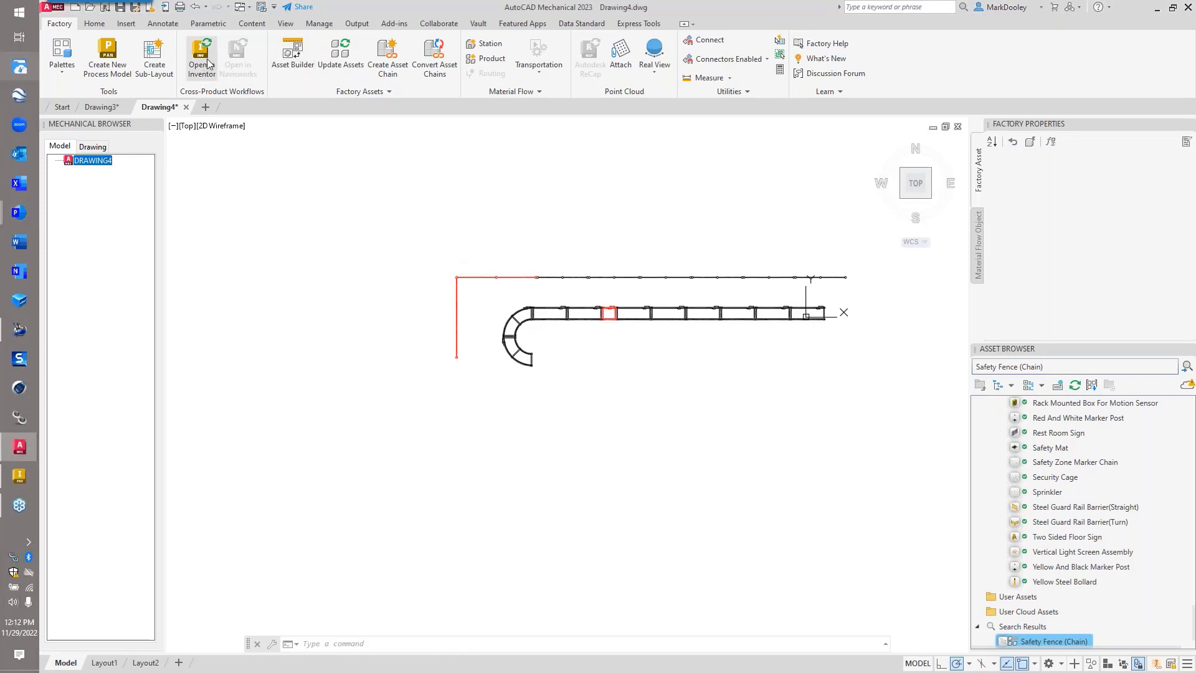
pyautogui.click(208, 61)
pyautogui.click(659, 368)
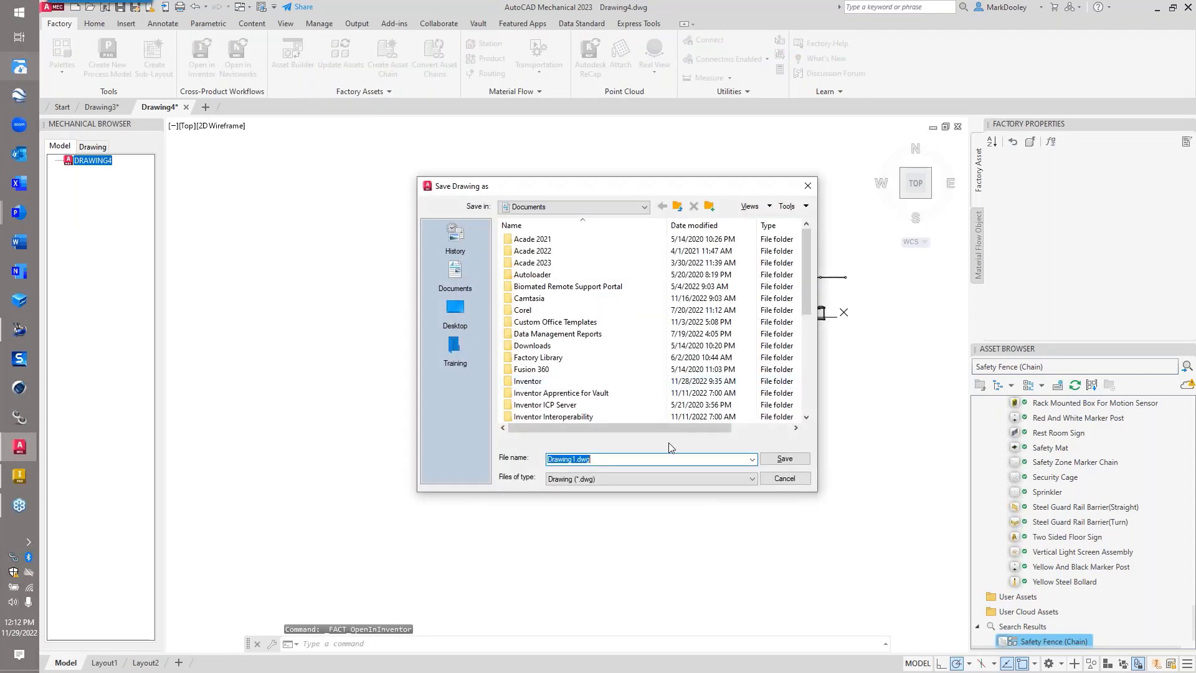
pyautogui.click(455, 346)
pyautogui.doubleClick(546, 287)
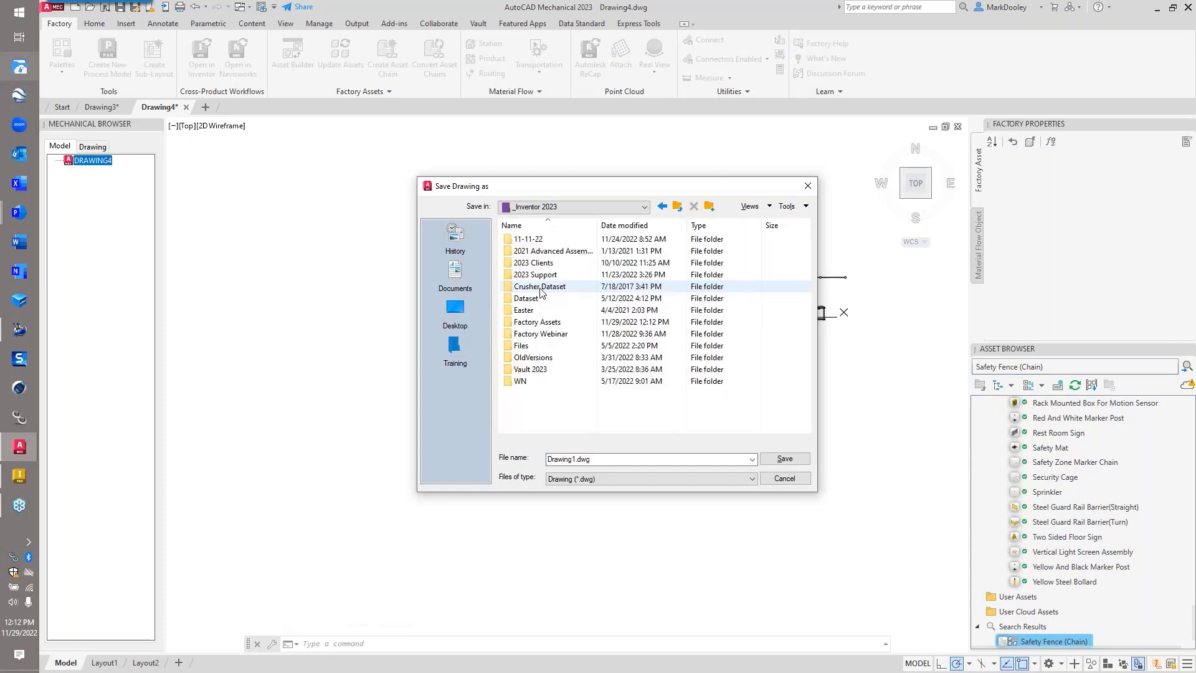
pyautogui.click(533, 334)
pyautogui.doubleClick(534, 334)
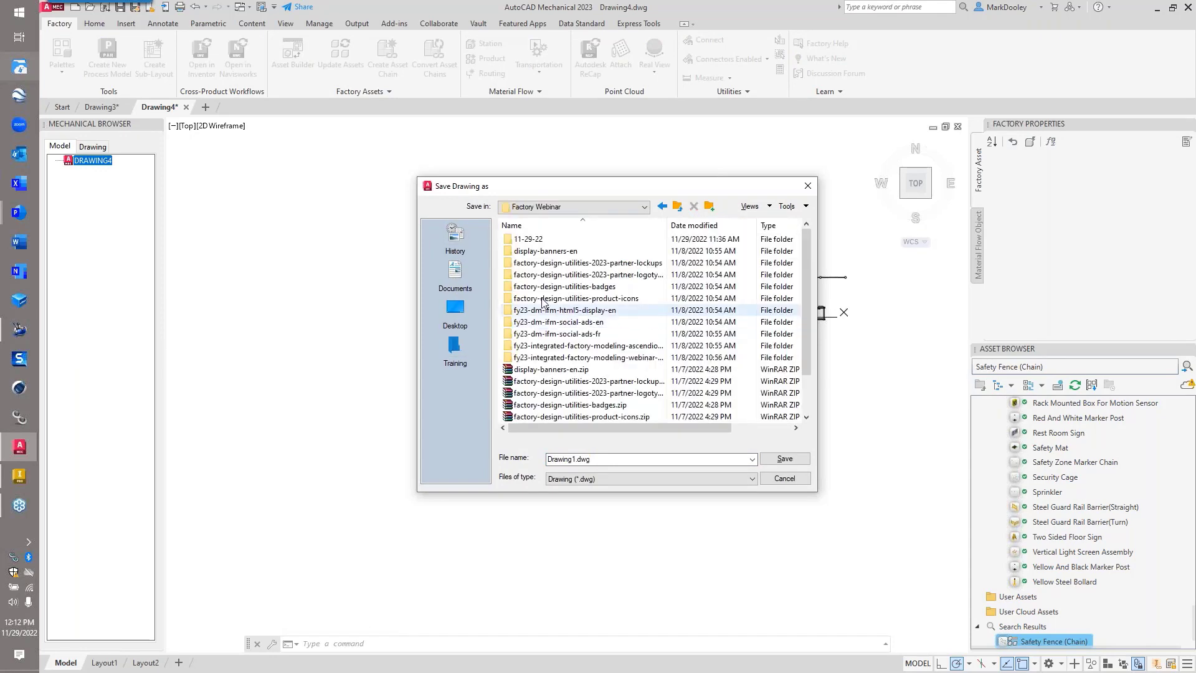
pyautogui.doubleClick(533, 239)
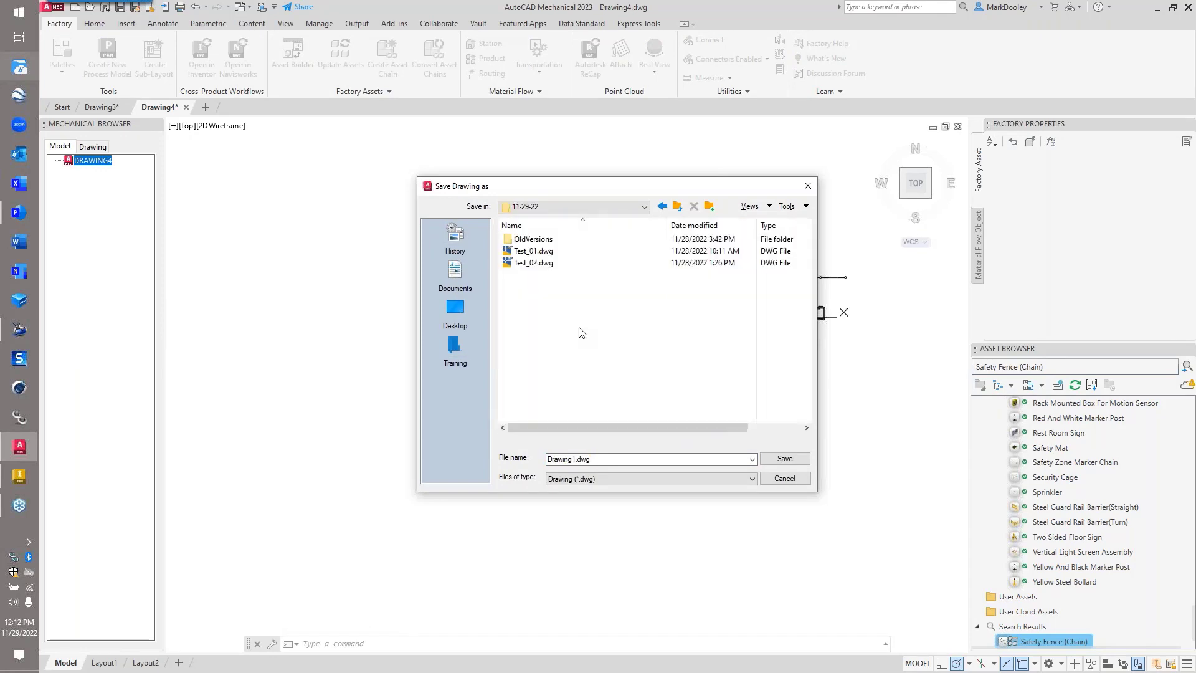
pyautogui.click(548, 262)
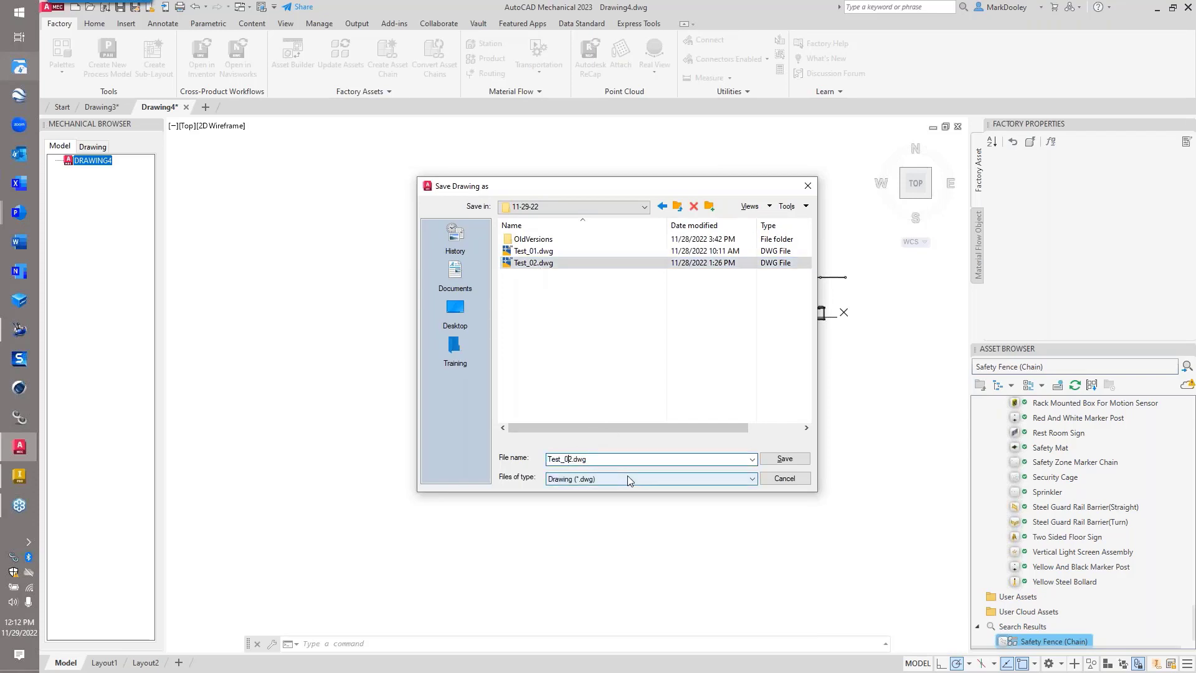
pyautogui.write('3')
pyautogui.press('Return')
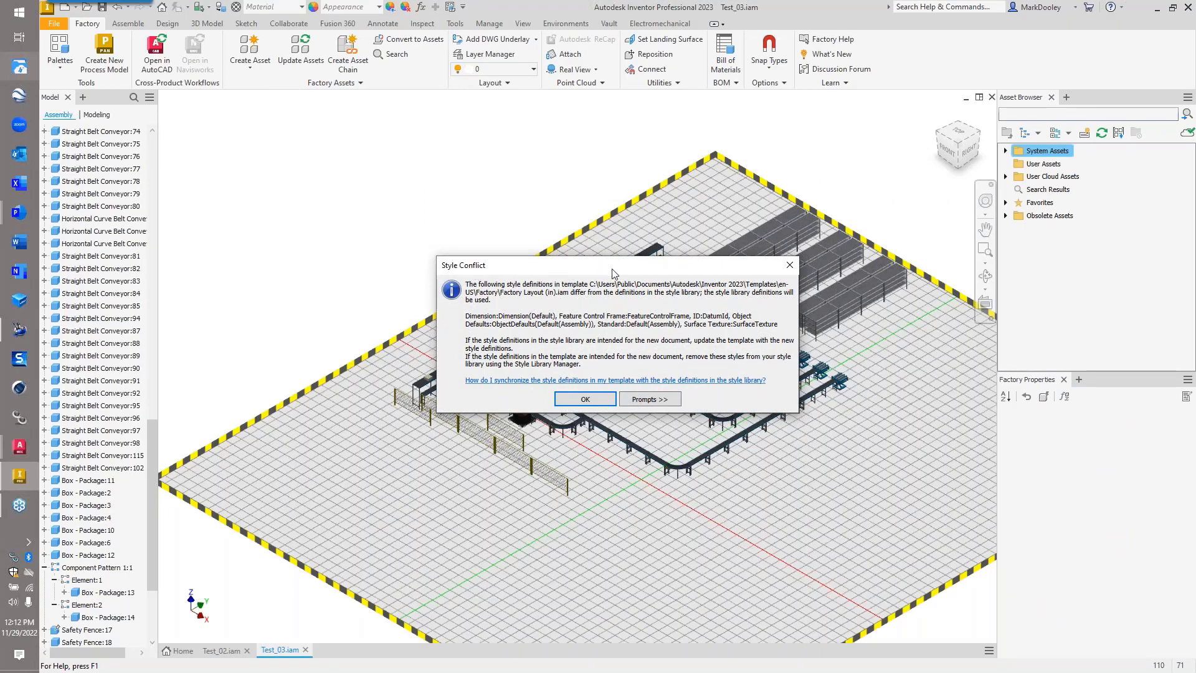
pyautogui.click(586, 399)
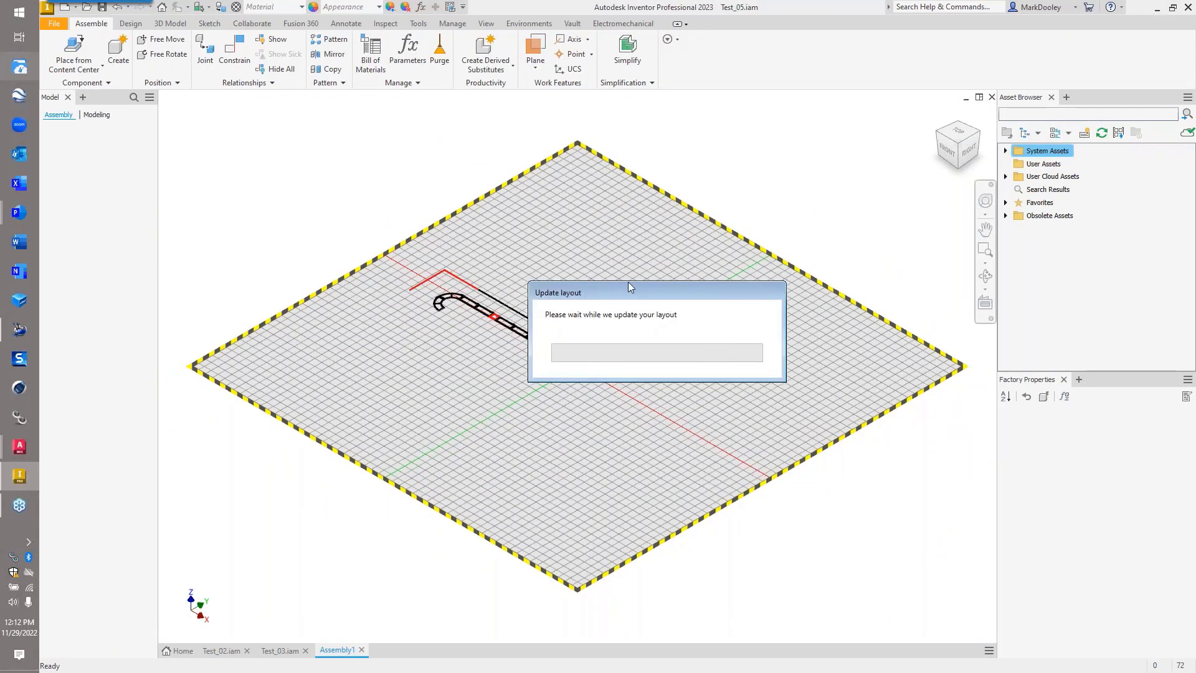
pyautogui.moveTo(639, 297); pyautogui.dragTo(711, 285)
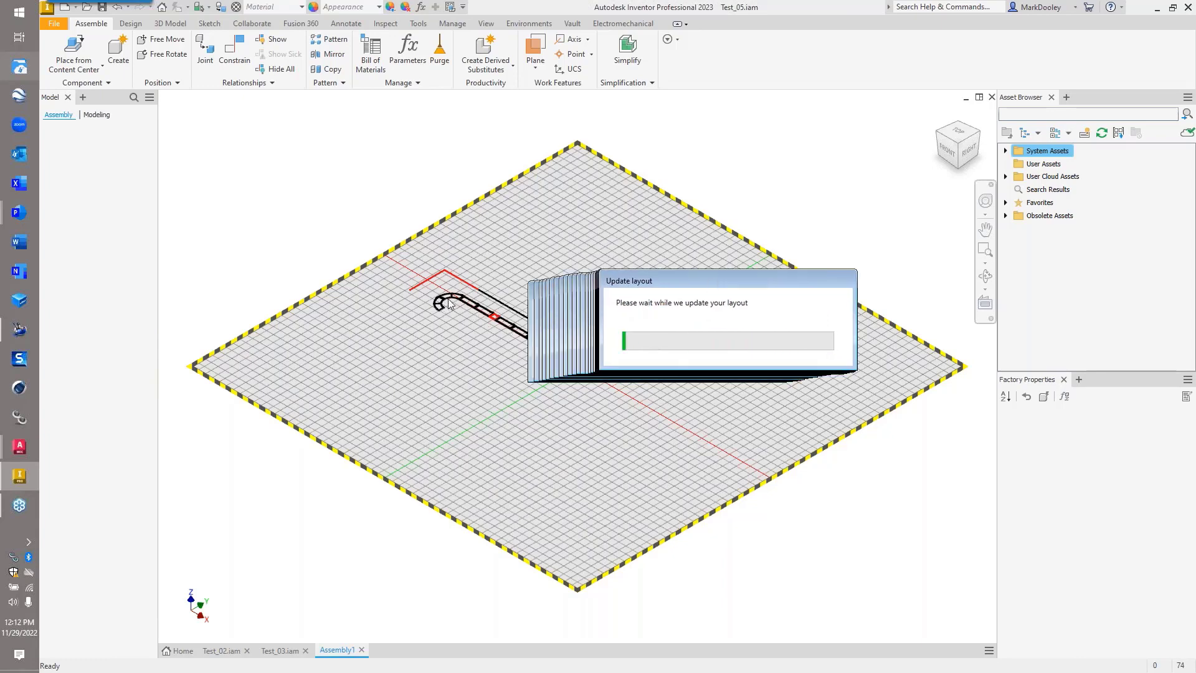
# - Examine the factory properties of the straight conveyor at the line's open end and the short conveyor above the red segment
pyautogui.scroll(5, 507, 335)
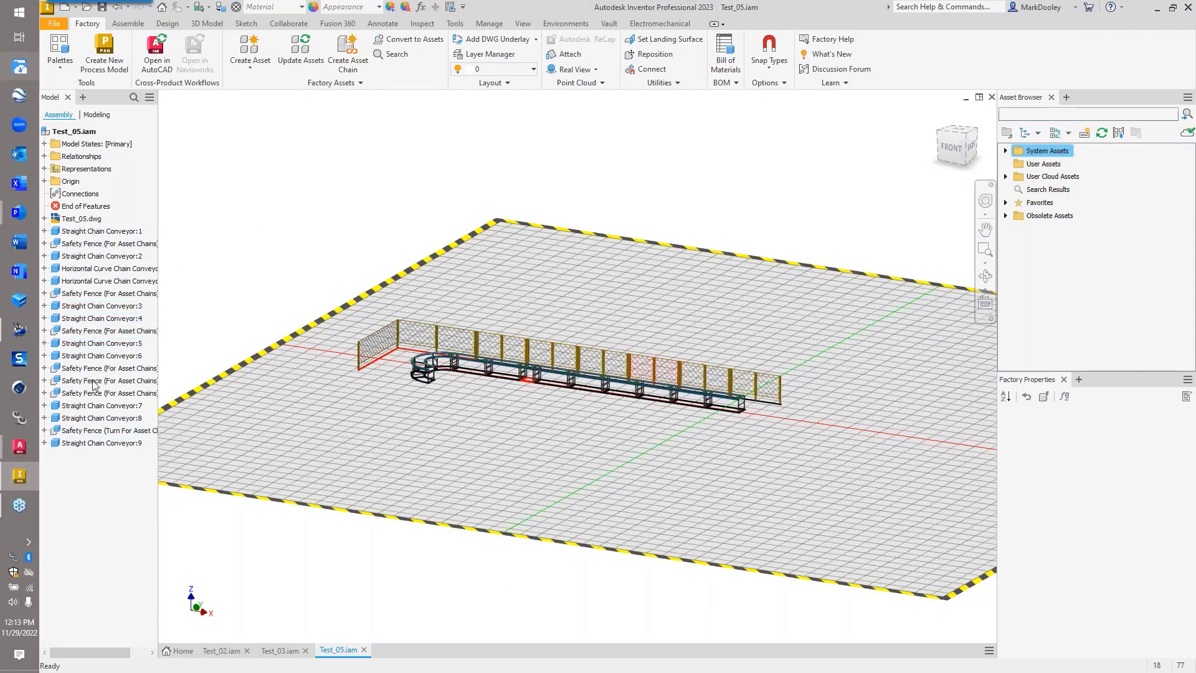
pyautogui.click(742, 409)
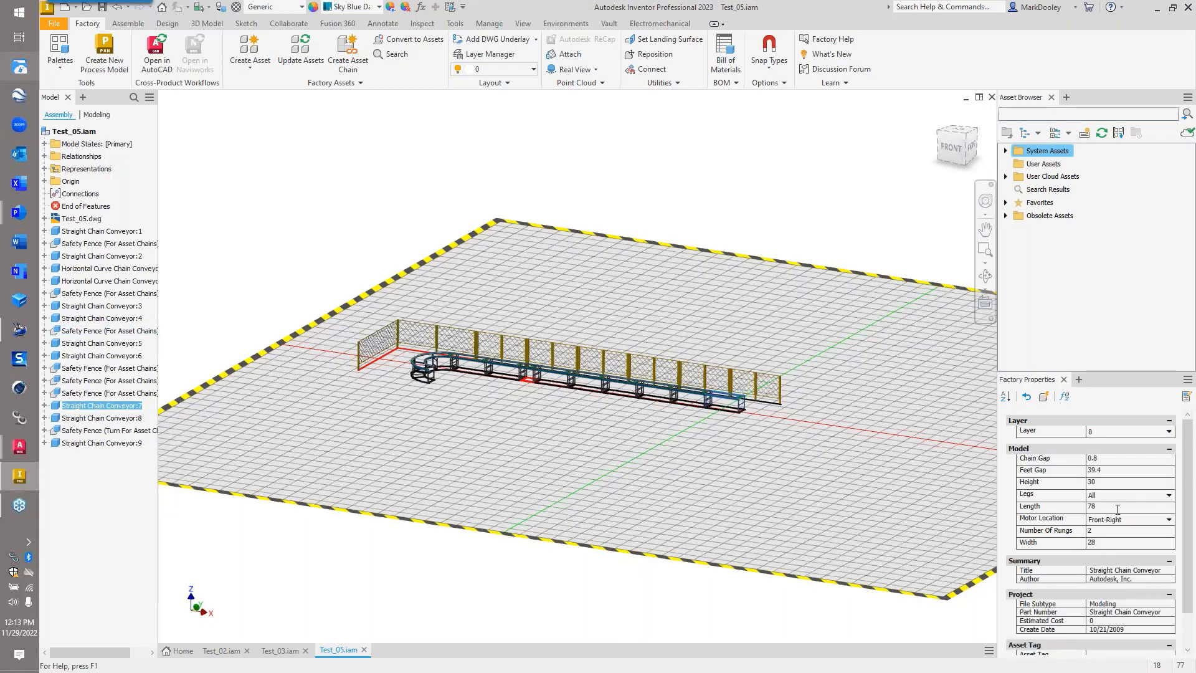
pyautogui.click(529, 372)
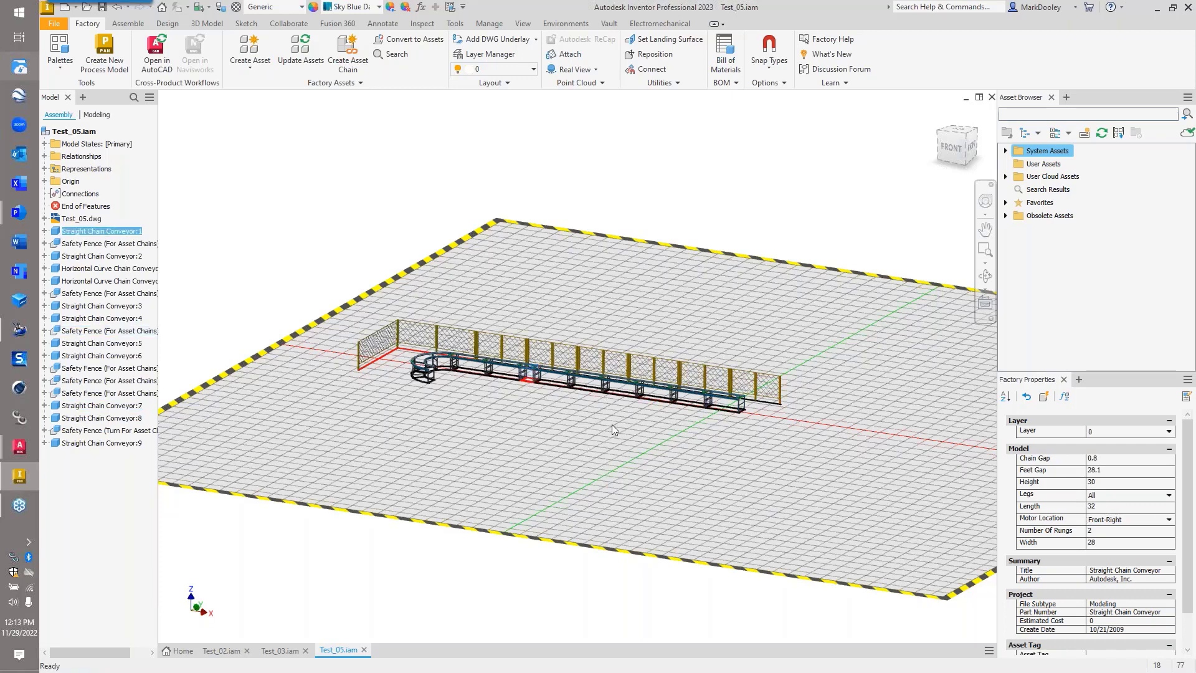
pyautogui.click(832, 239)
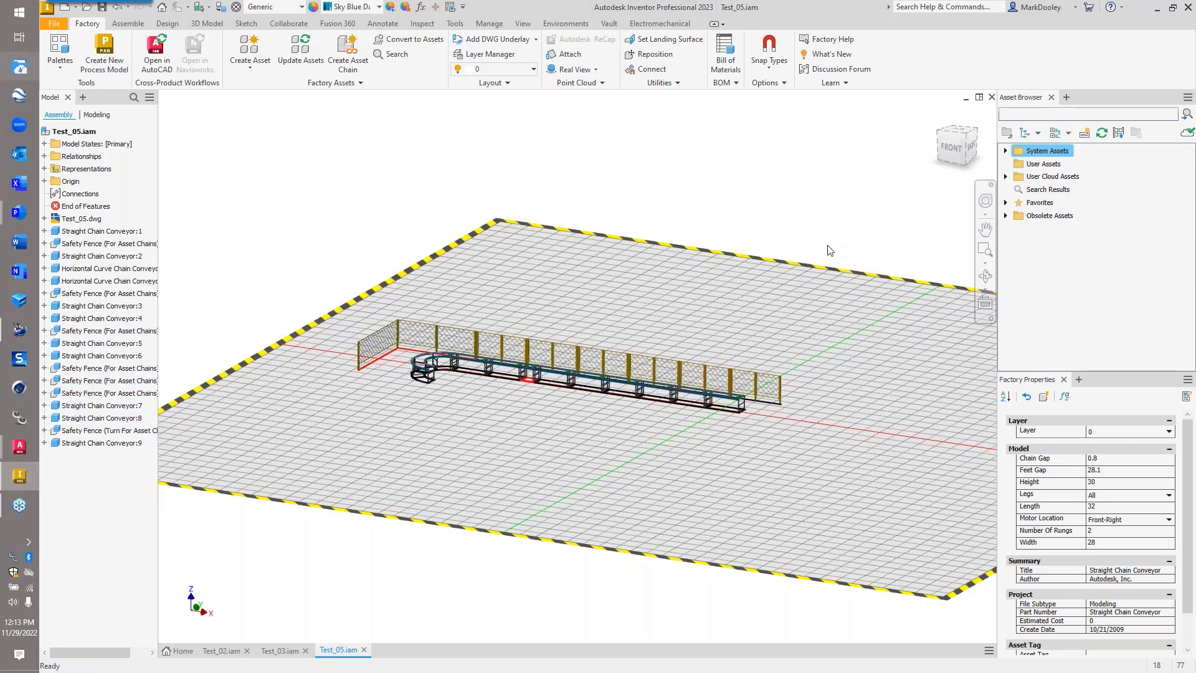
# - Browse the system assets to the Chain conveyor category and review the available chain conveyor assets
pyautogui.click(1005, 150)
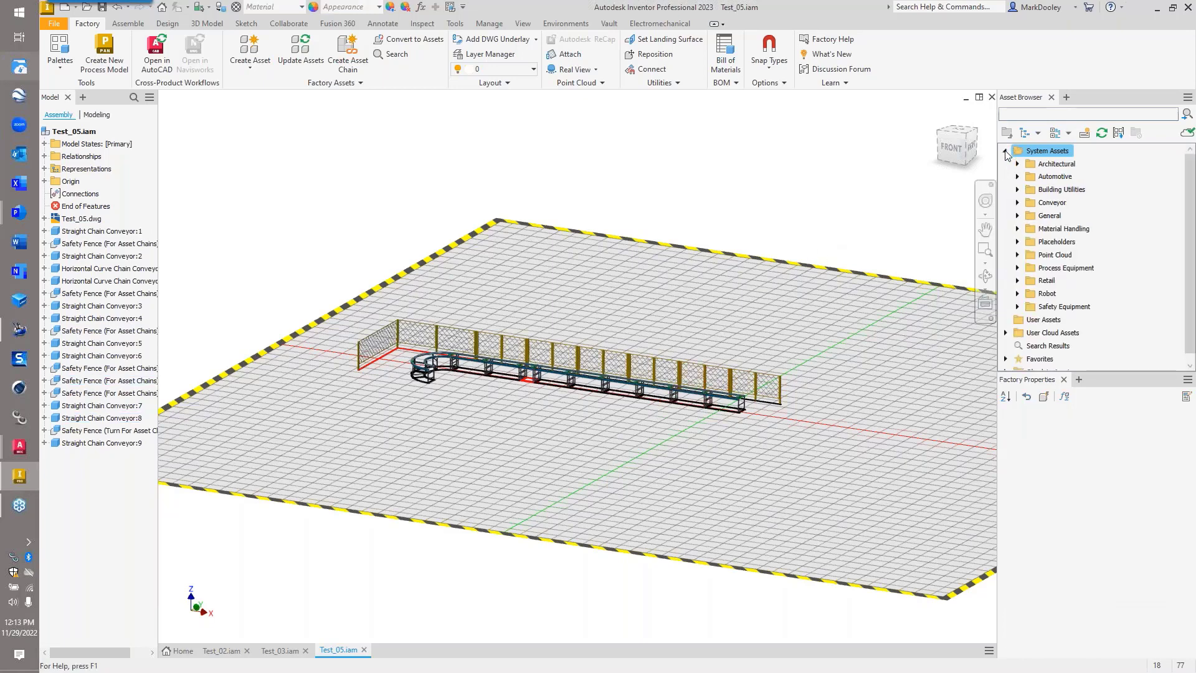
pyautogui.click(1017, 202)
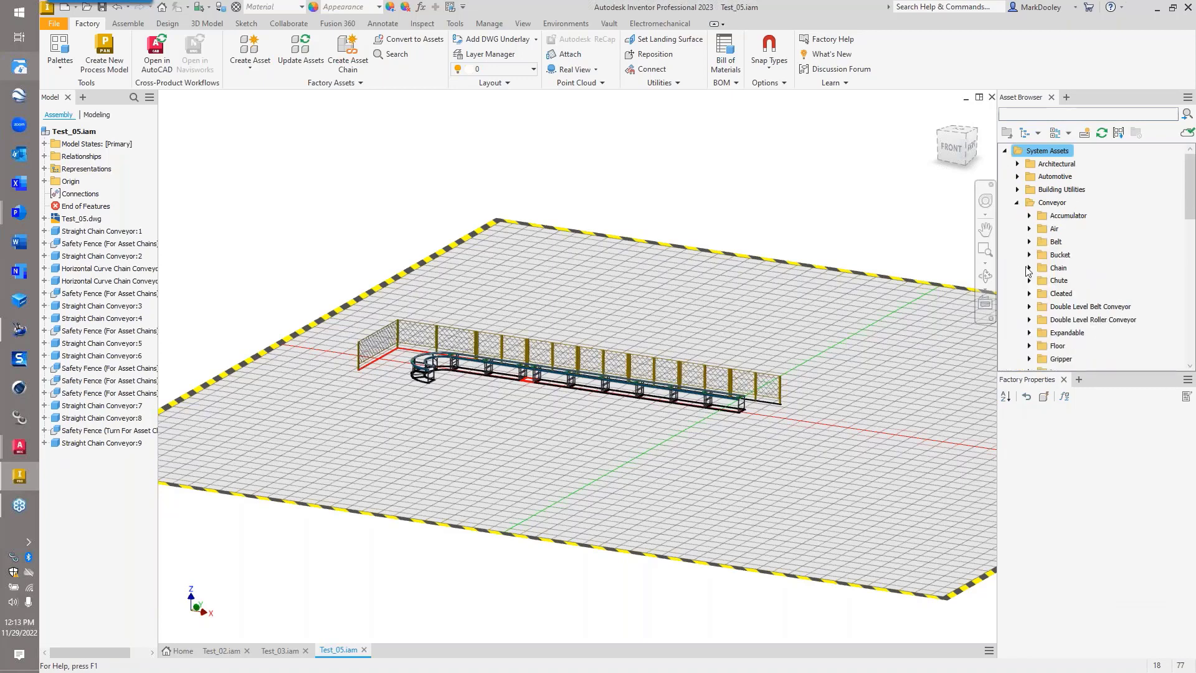
pyautogui.click(1028, 268)
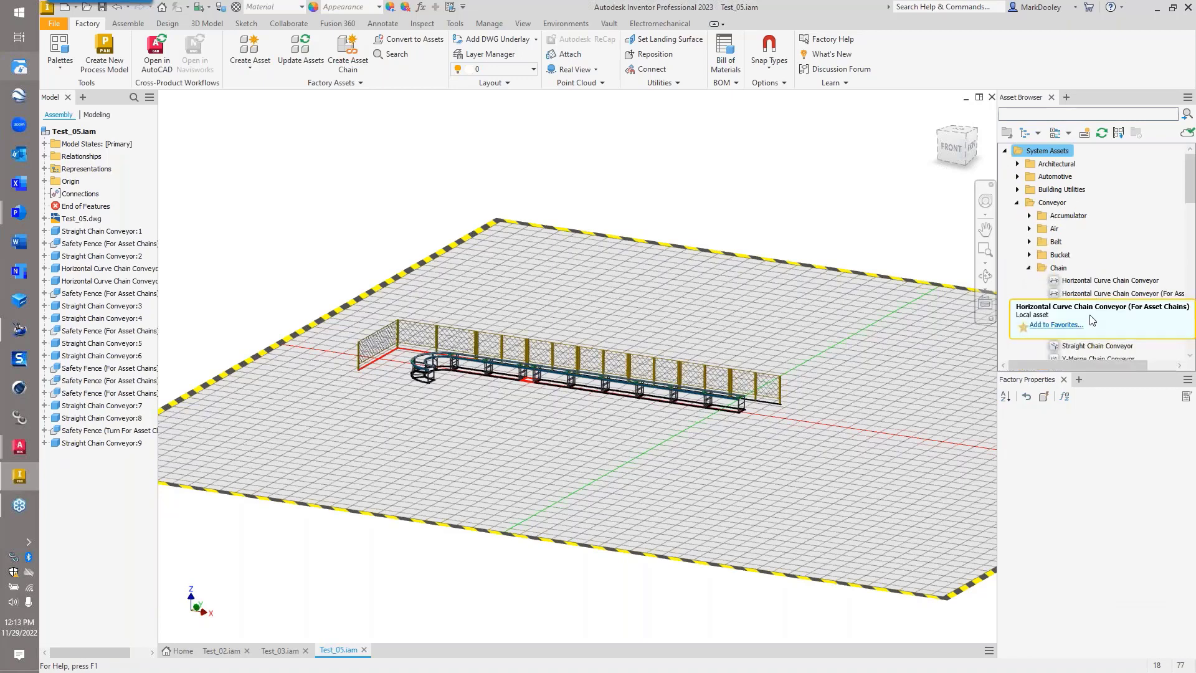
pyautogui.scroll(-2, 1021, 317)
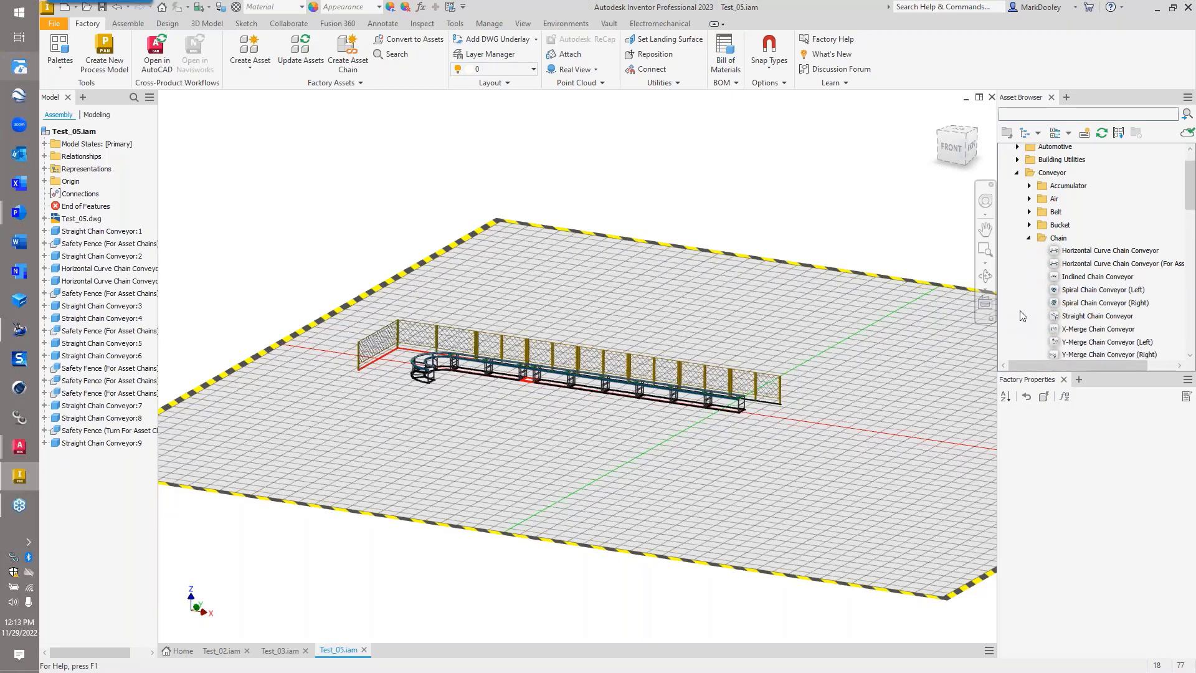
# - Place three Straight Chain Conveyor assets end to end, starting at the open end of the curved conveyor section
pyautogui.click(1084, 290)
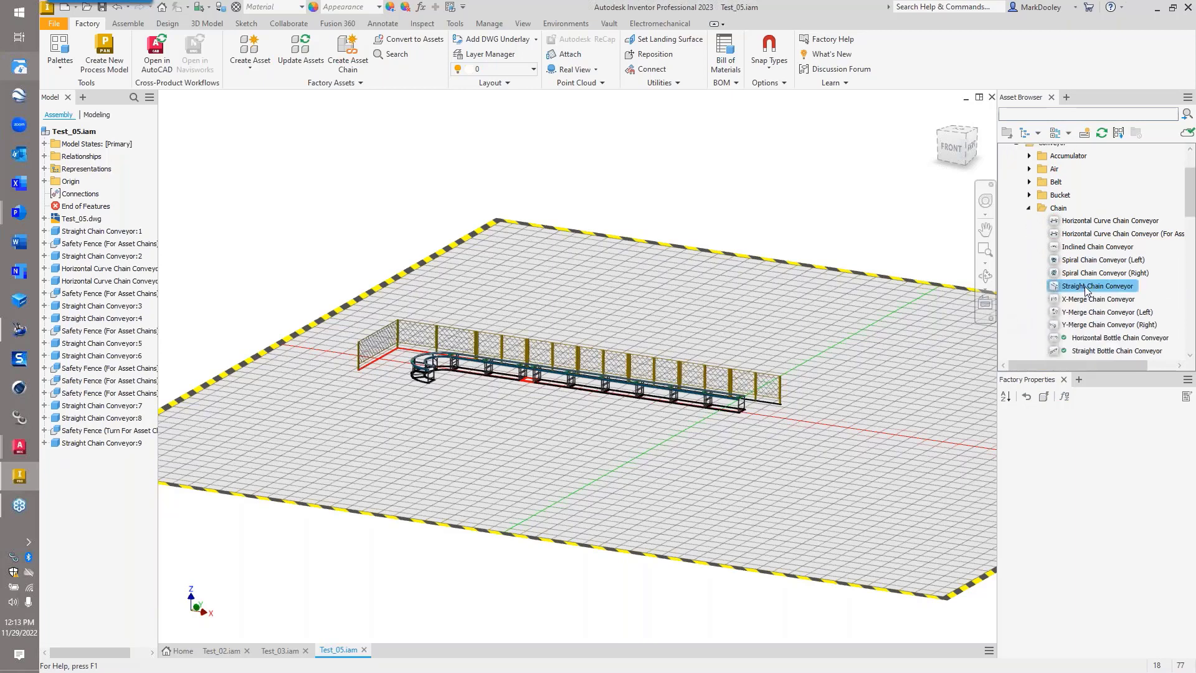
pyautogui.scroll(5, 423, 417)
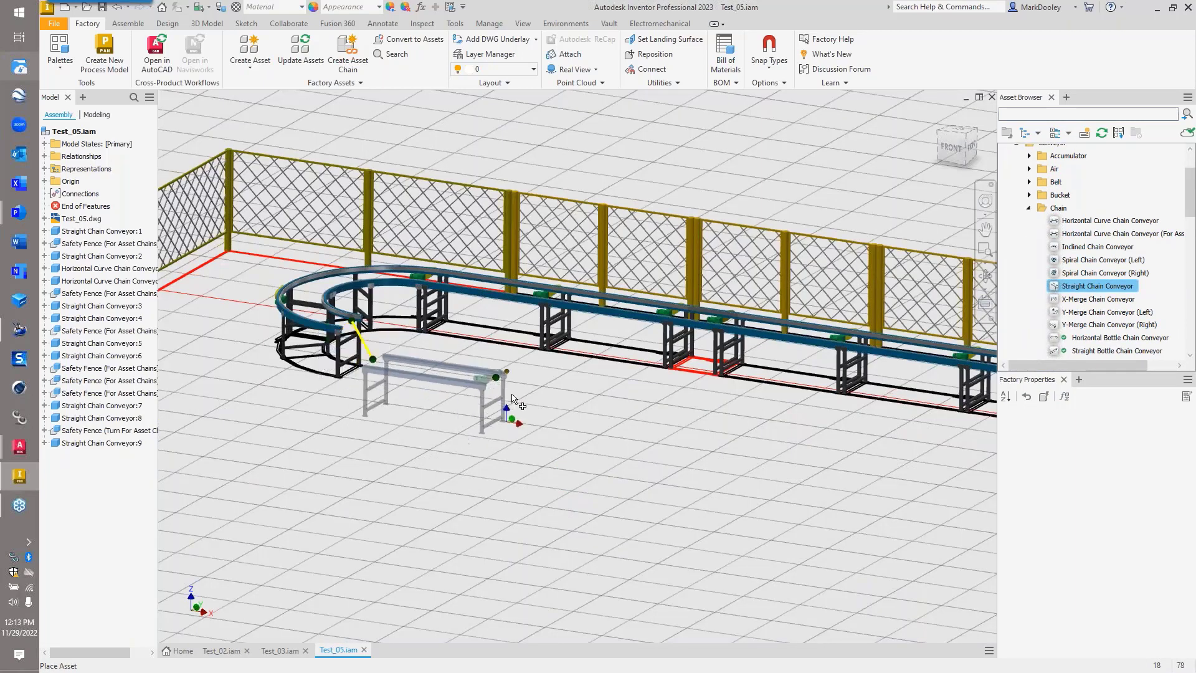
pyautogui.click(496, 384)
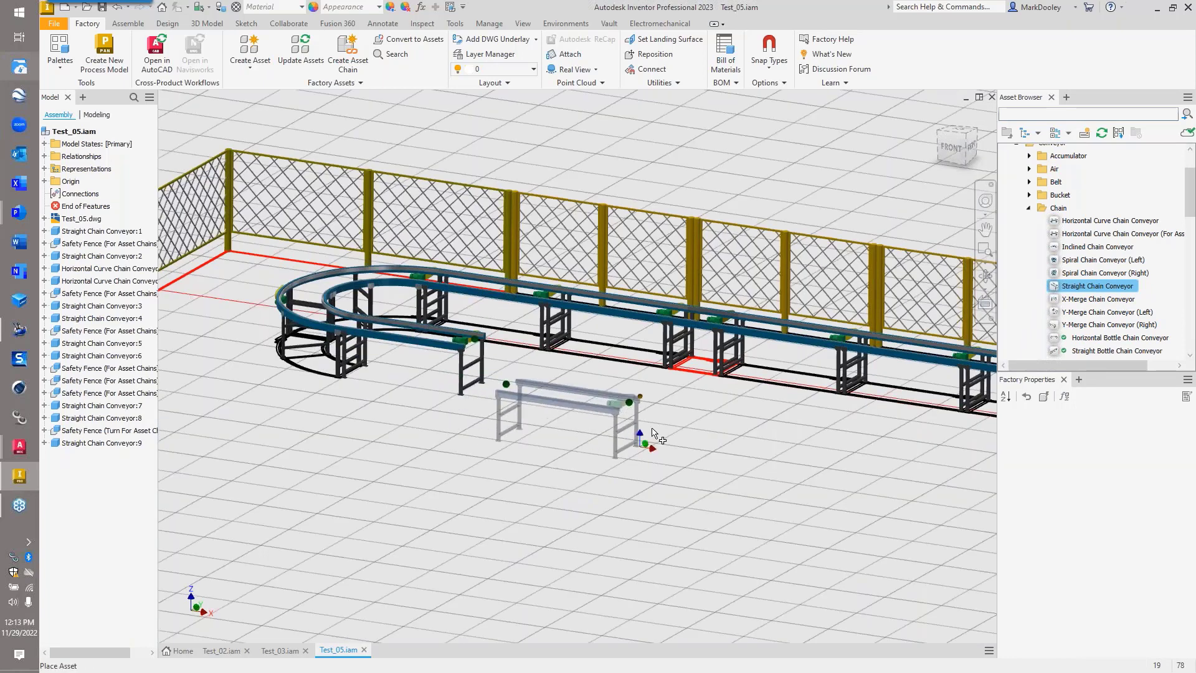
pyautogui.click(621, 406)
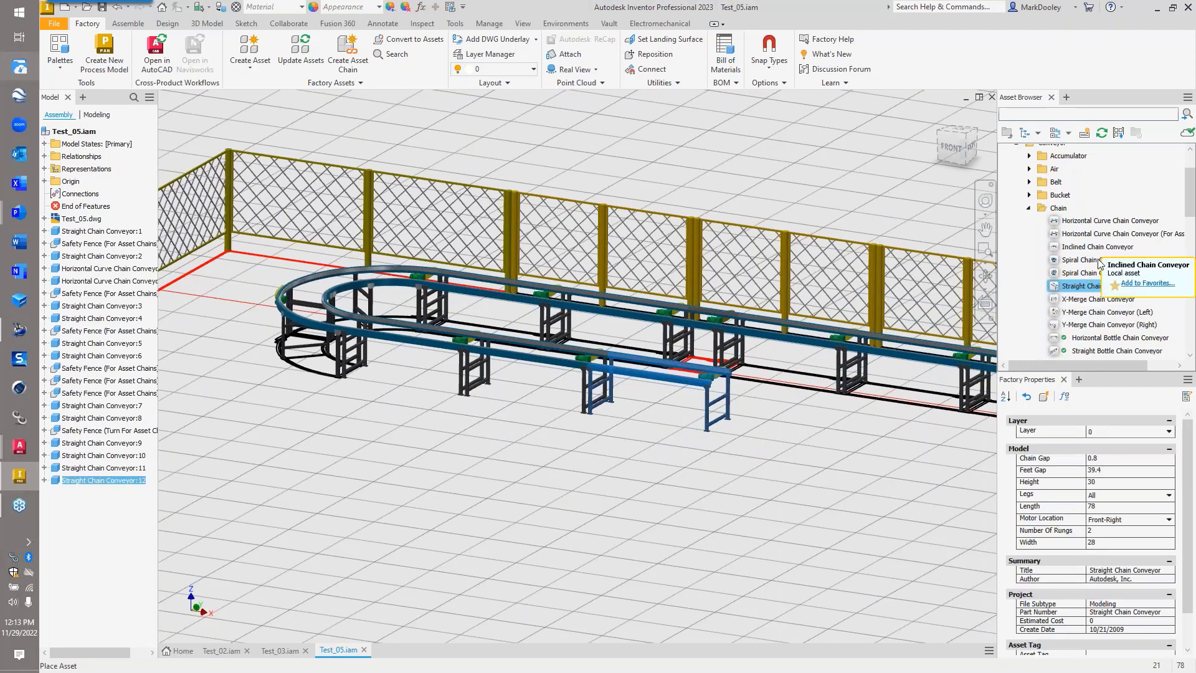
# - Extend the line's open end with three Horizontal Curve Chain Conveyor assets forming an S-shaped bend, and finish placing
pyautogui.click(1106, 222)
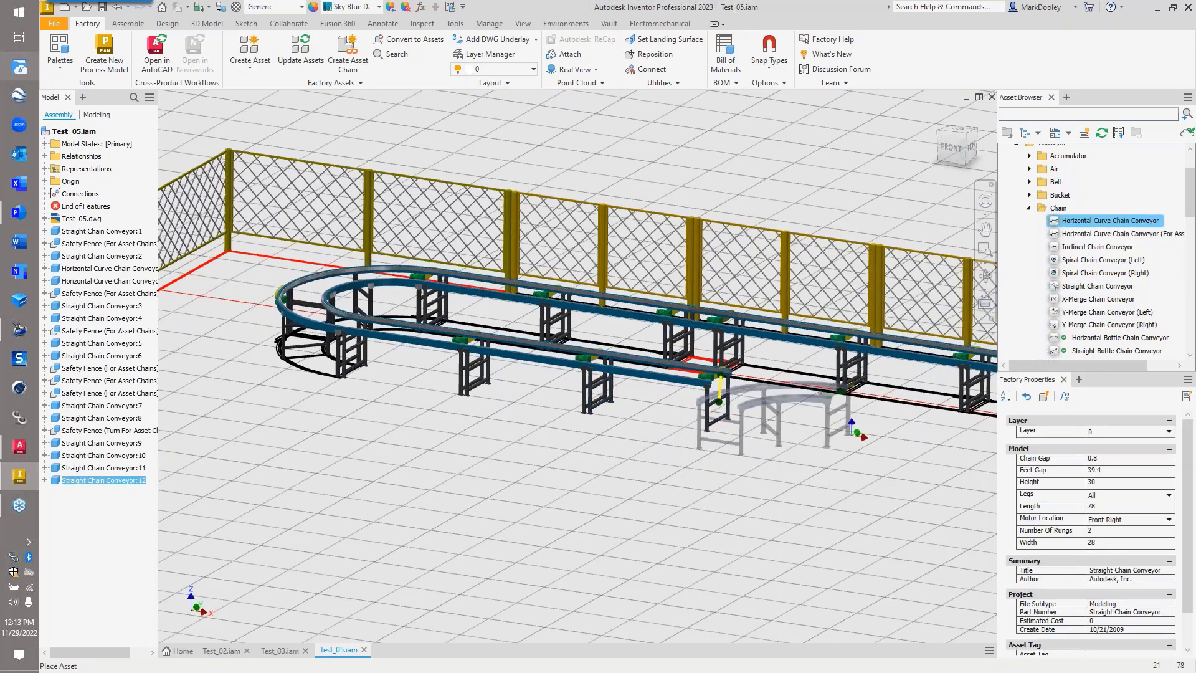
pyautogui.click(798, 530)
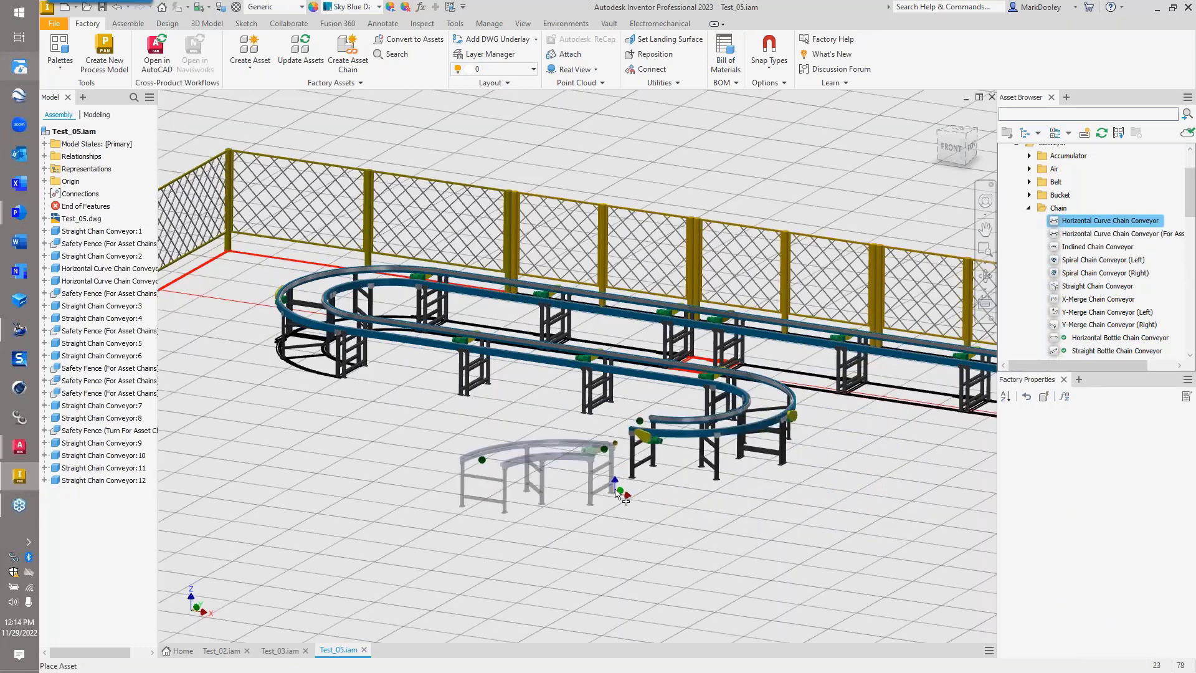
pyautogui.click(680, 472)
pyautogui.scroll(5, 685, 473)
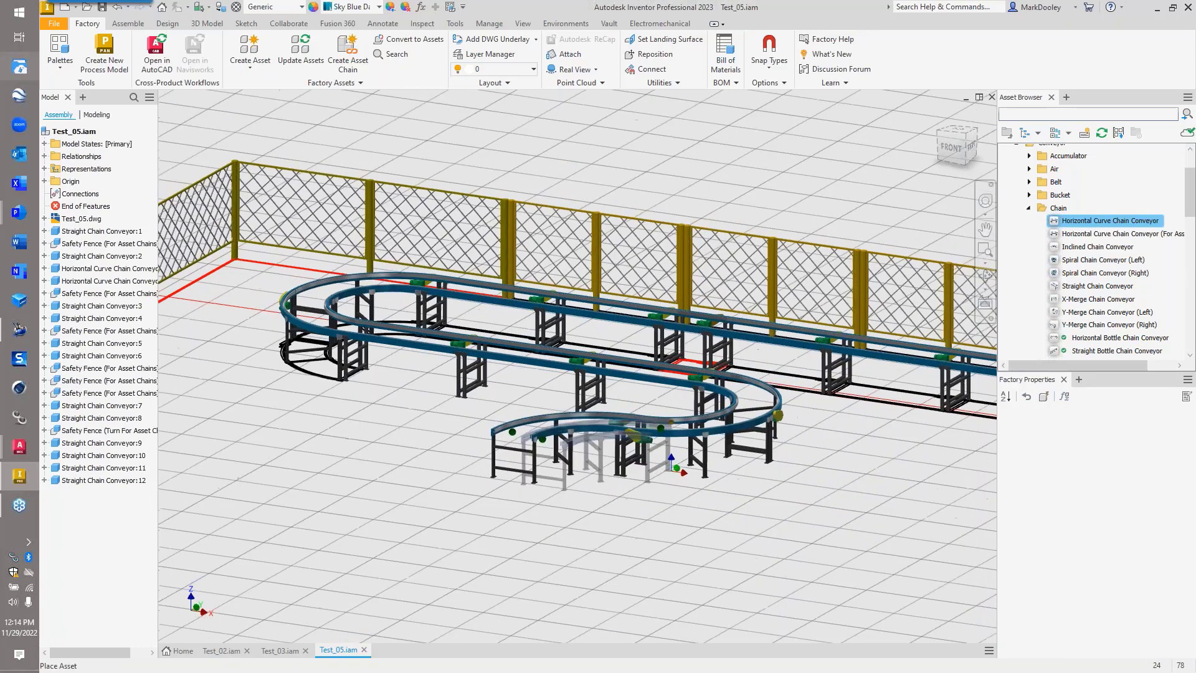
pyautogui.rightClick(705, 479)
pyautogui.click(724, 486)
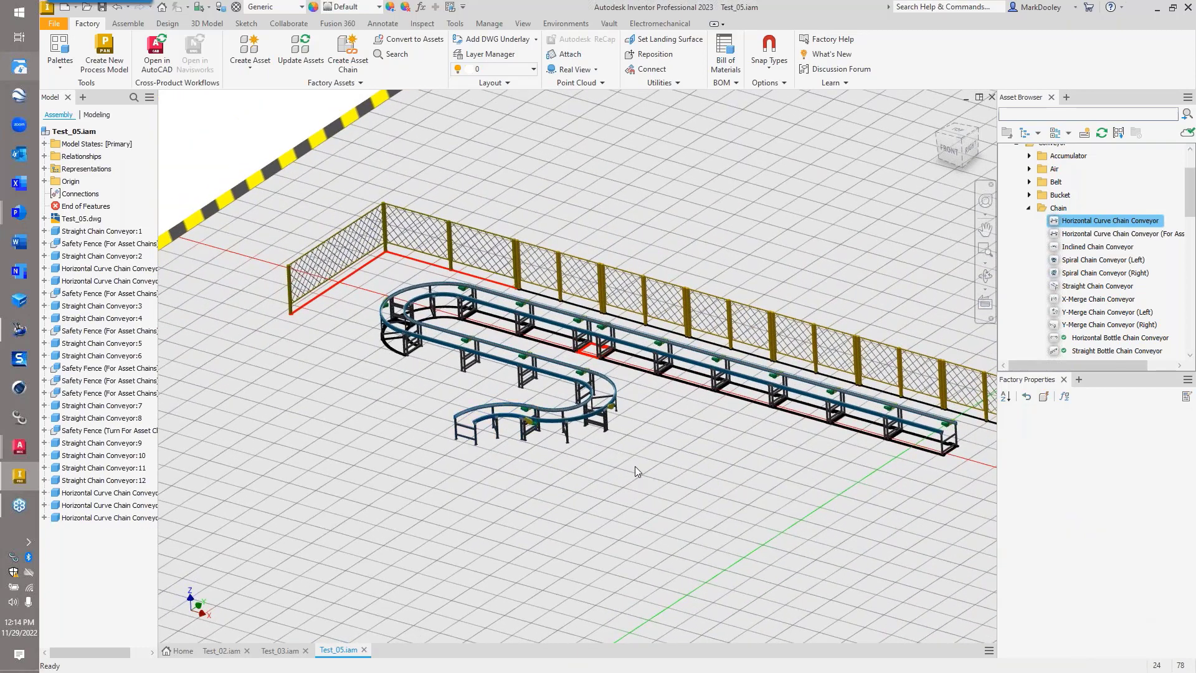
# - Close the Conveyor assets and browse to the column assets in the Architectural category's Structural folder
pyautogui.scroll(2, 634, 467)
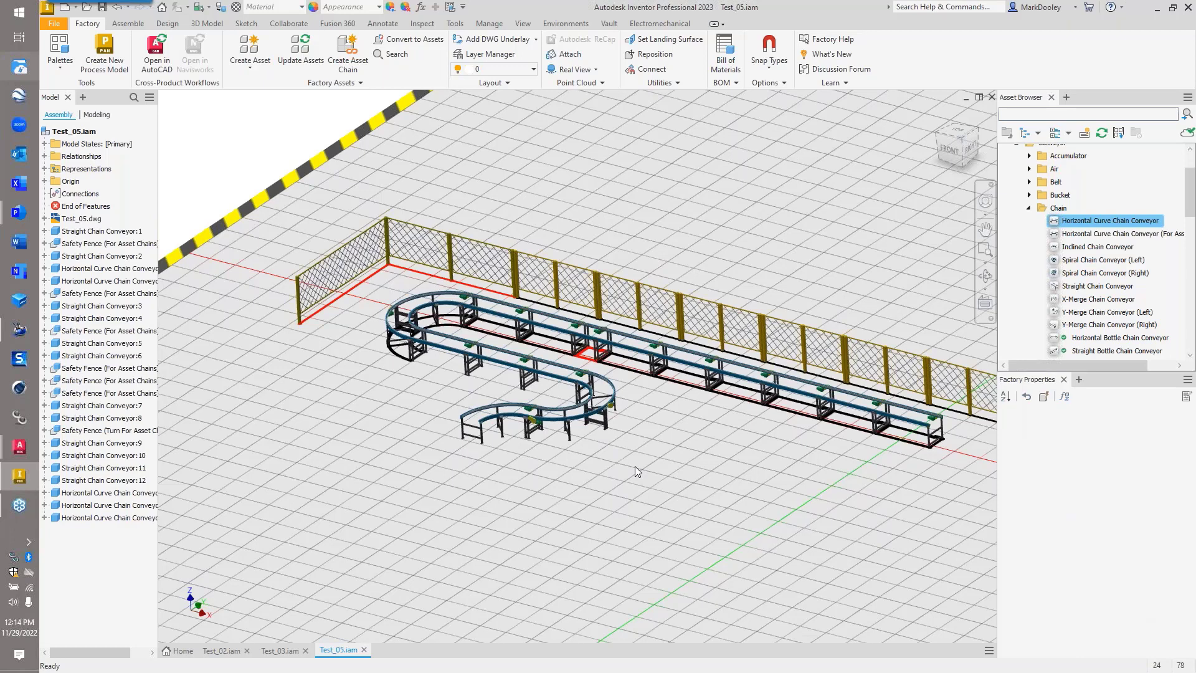
pyautogui.click(1028, 208)
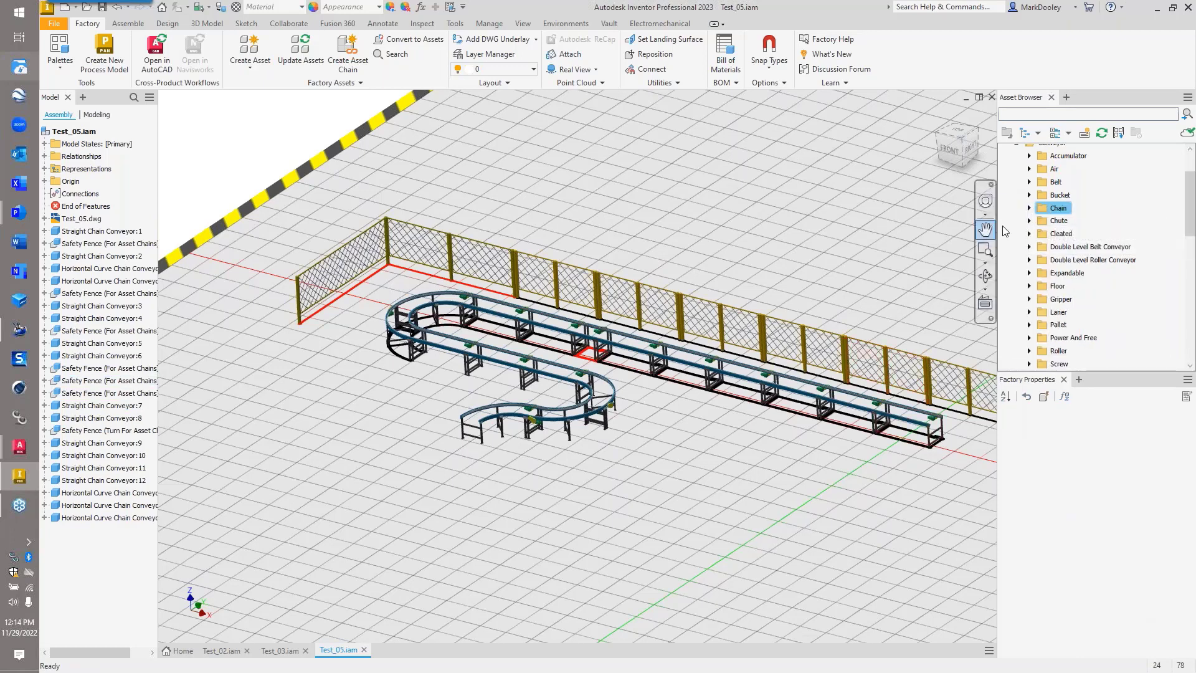
pyautogui.scroll(2, 1019, 190)
pyautogui.click(1017, 203)
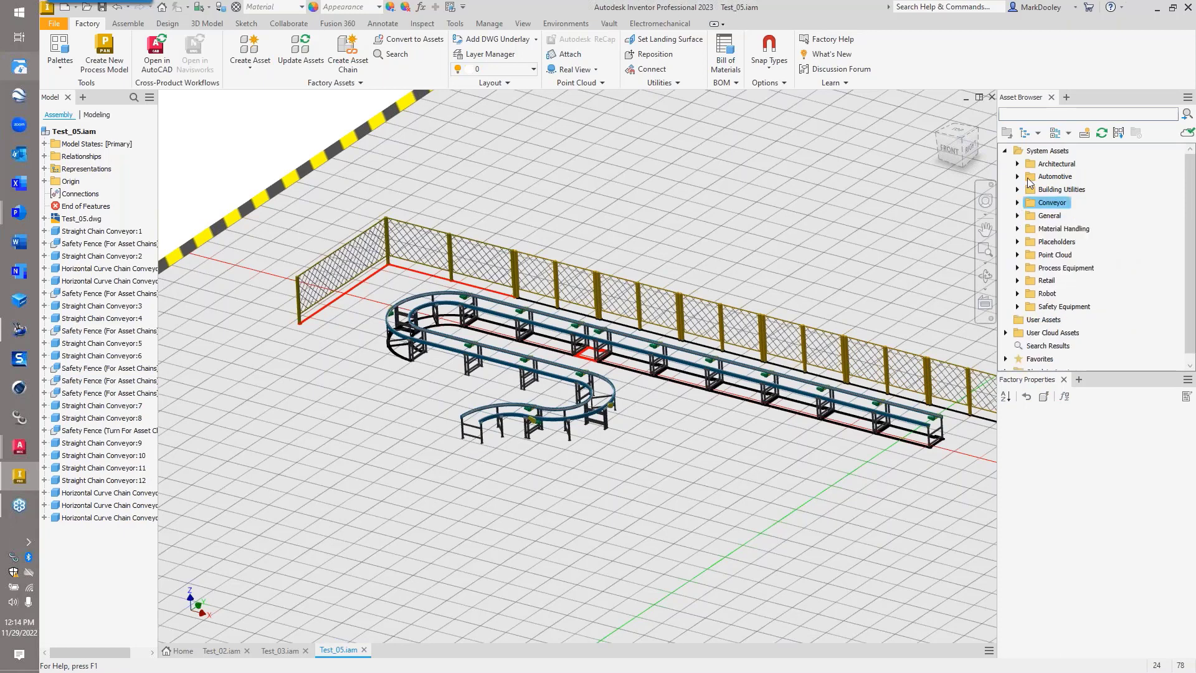
pyautogui.click(1018, 164)
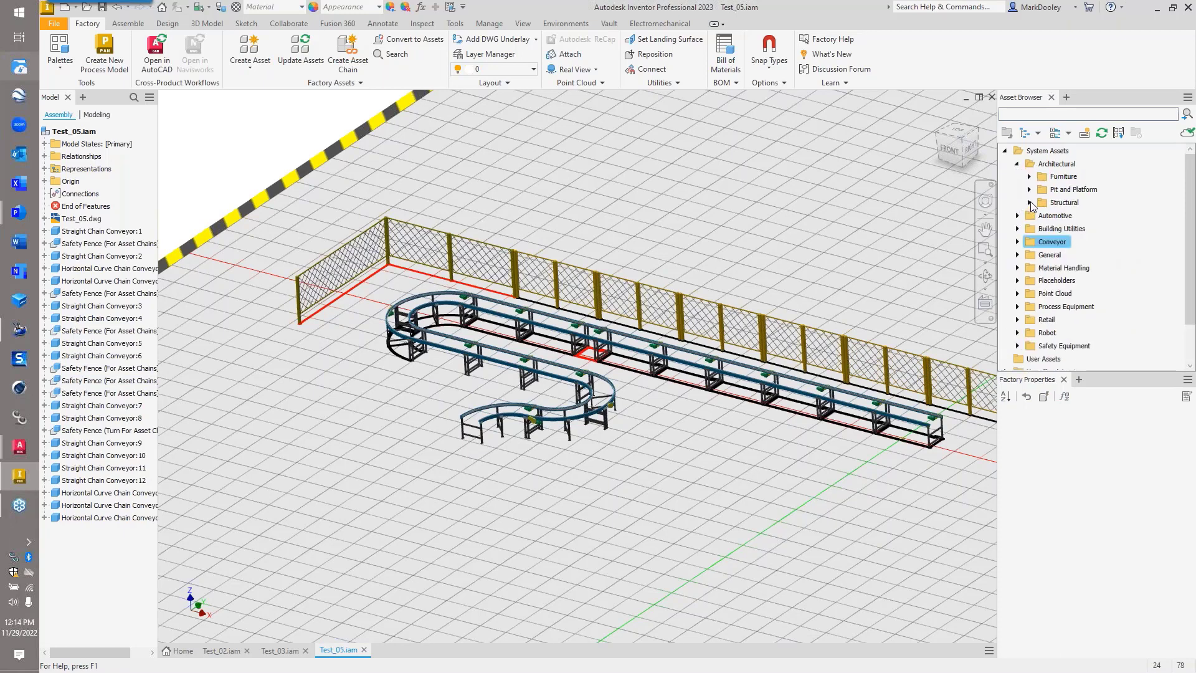
pyautogui.click(1029, 202)
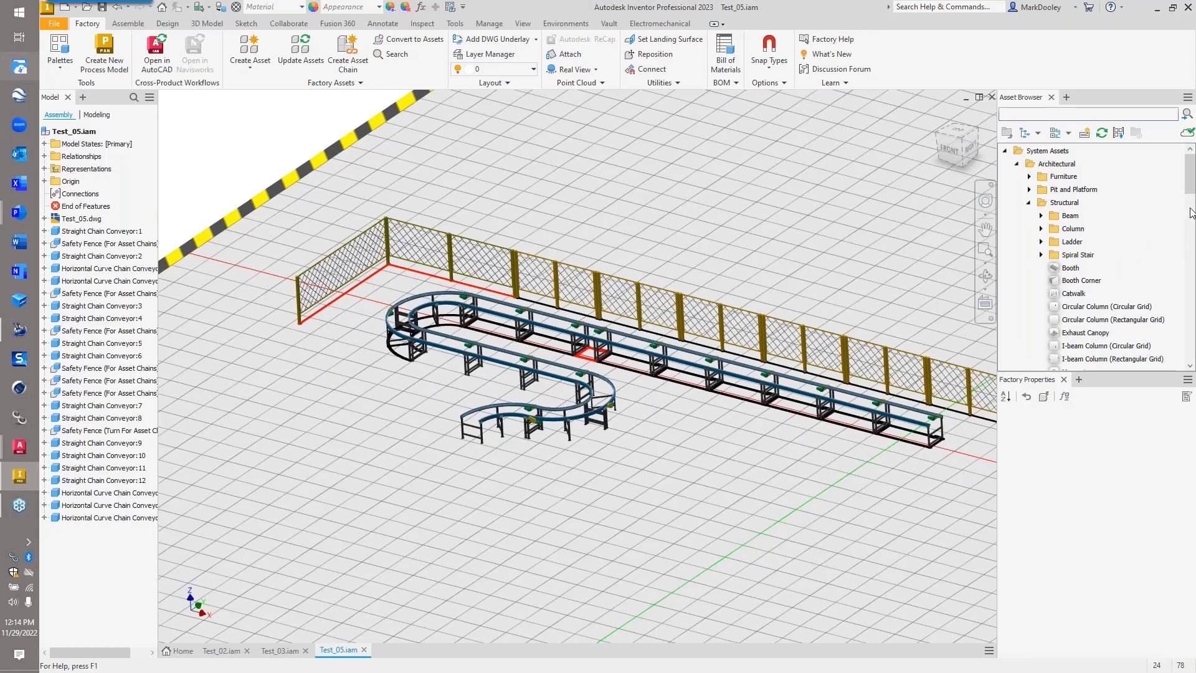
pyautogui.scroll(-3, 1178, 206)
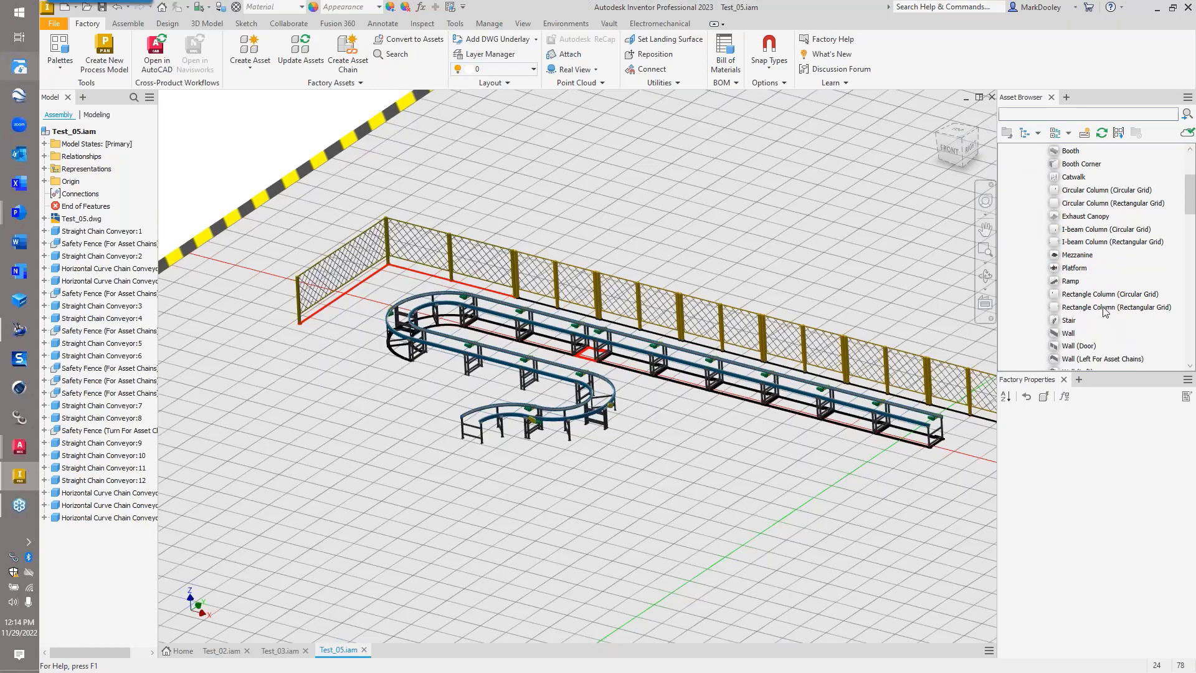
# - Place one Rectangle Column (Rectangular Grid) asset on the floor so its columns surround the conveyor line
pyautogui.click(1104, 307)
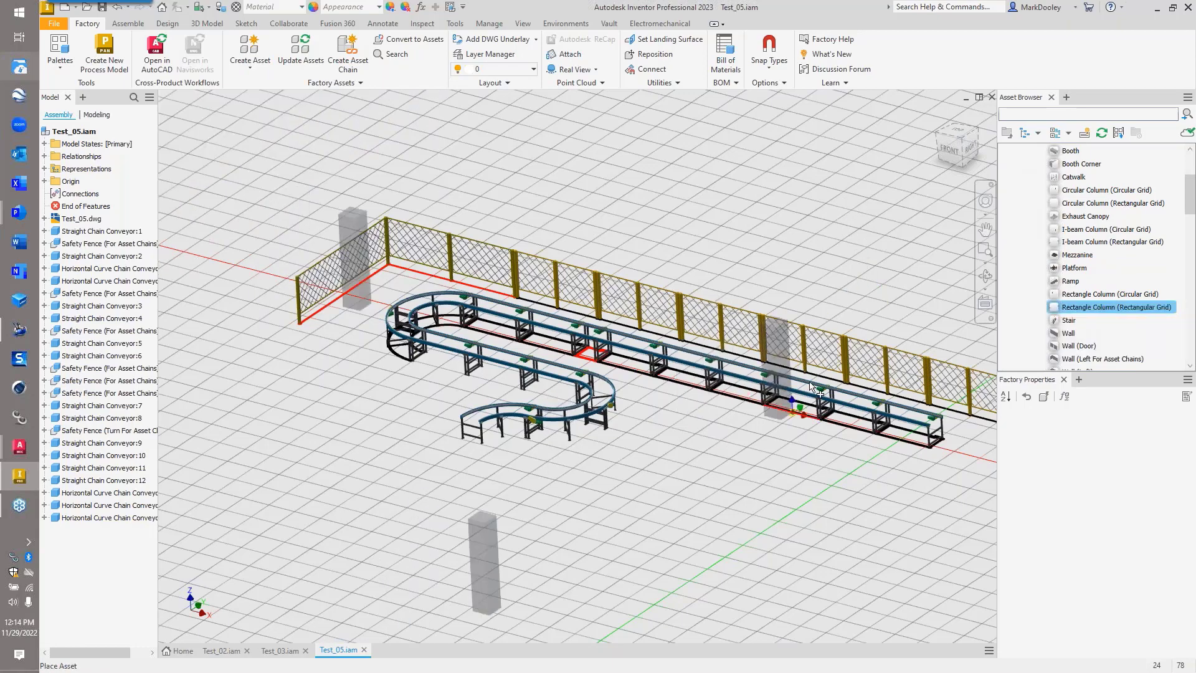
pyautogui.scroll(5, 834, 349)
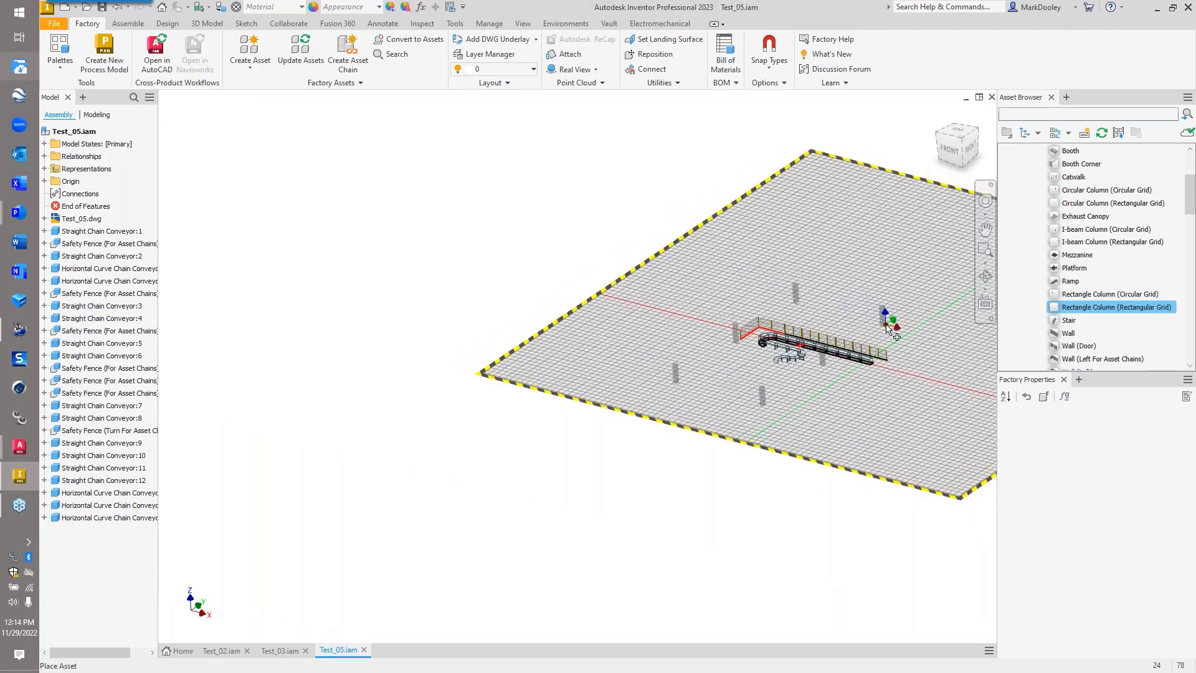
pyautogui.scroll(-3, 889, 329)
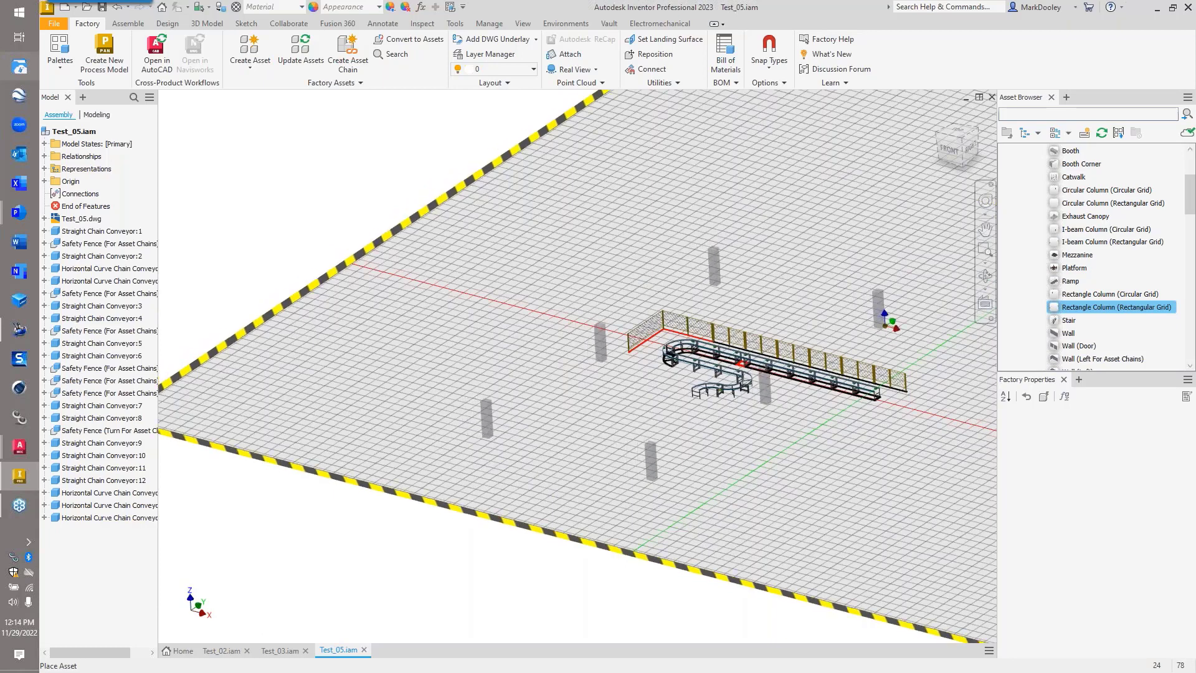
pyautogui.click(885, 322)
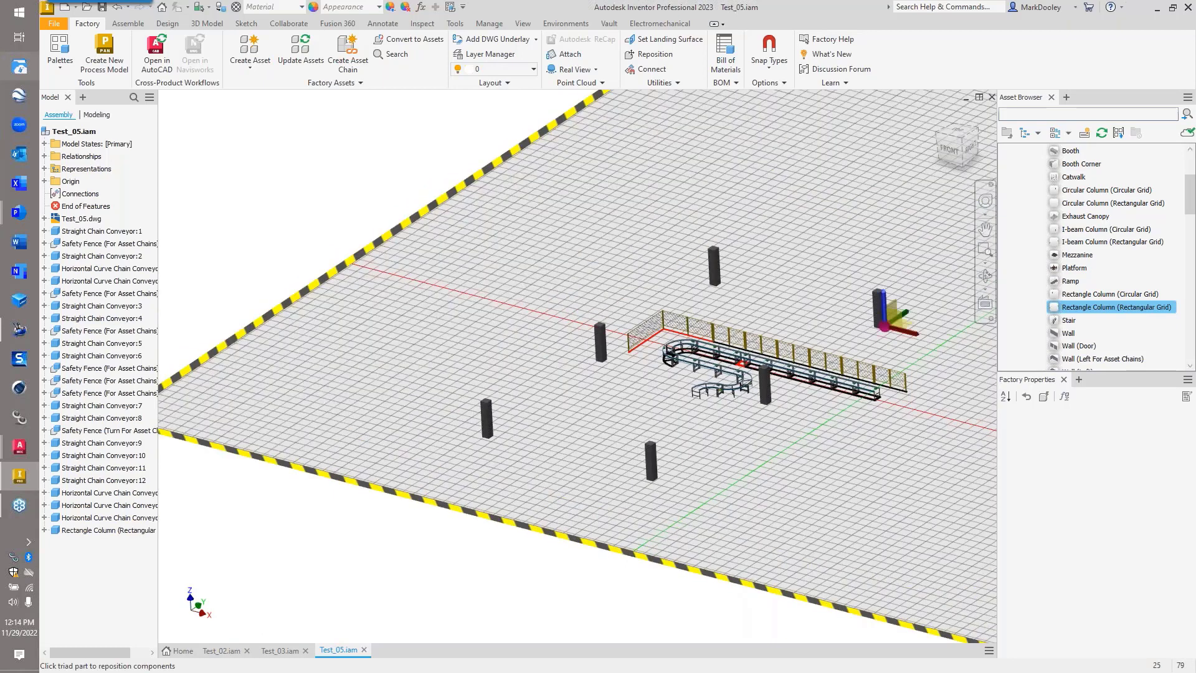
pyautogui.rightClick(820, 320)
pyautogui.click(855, 327)
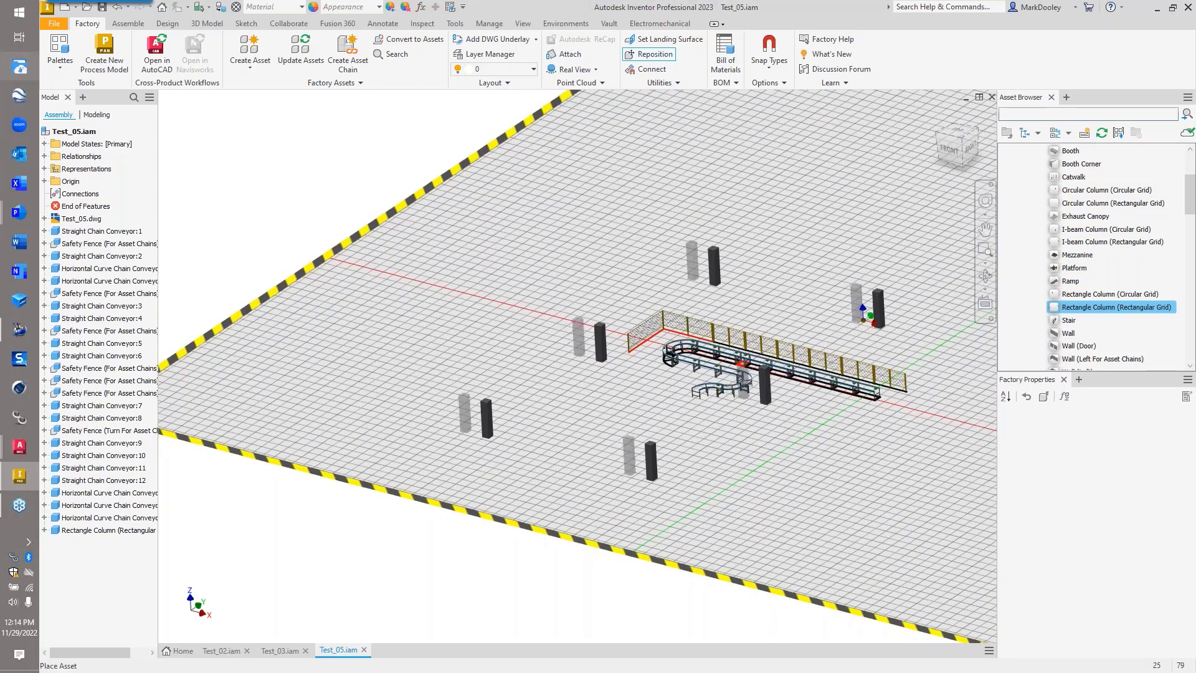
pyautogui.press('Escape')
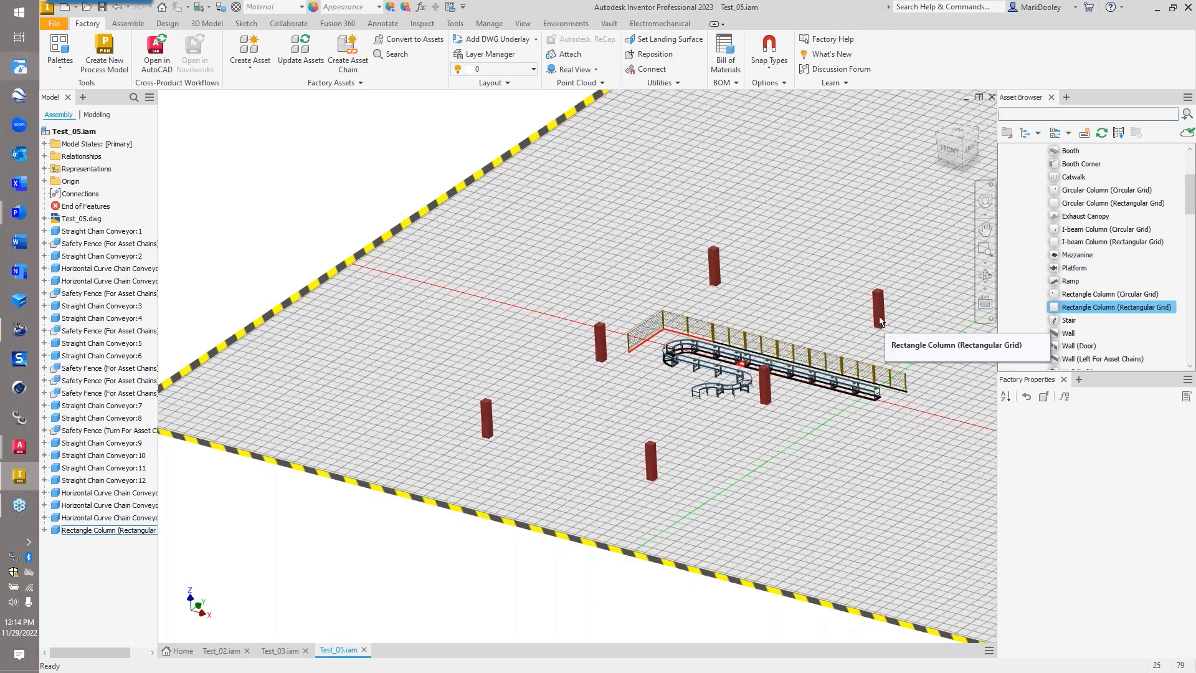
# - In the column grid's occurrence properties, set the X offset to -300 in and the Y offset to 450 in
pyautogui.click(241, 528)
pyautogui.rightClick(127, 531)
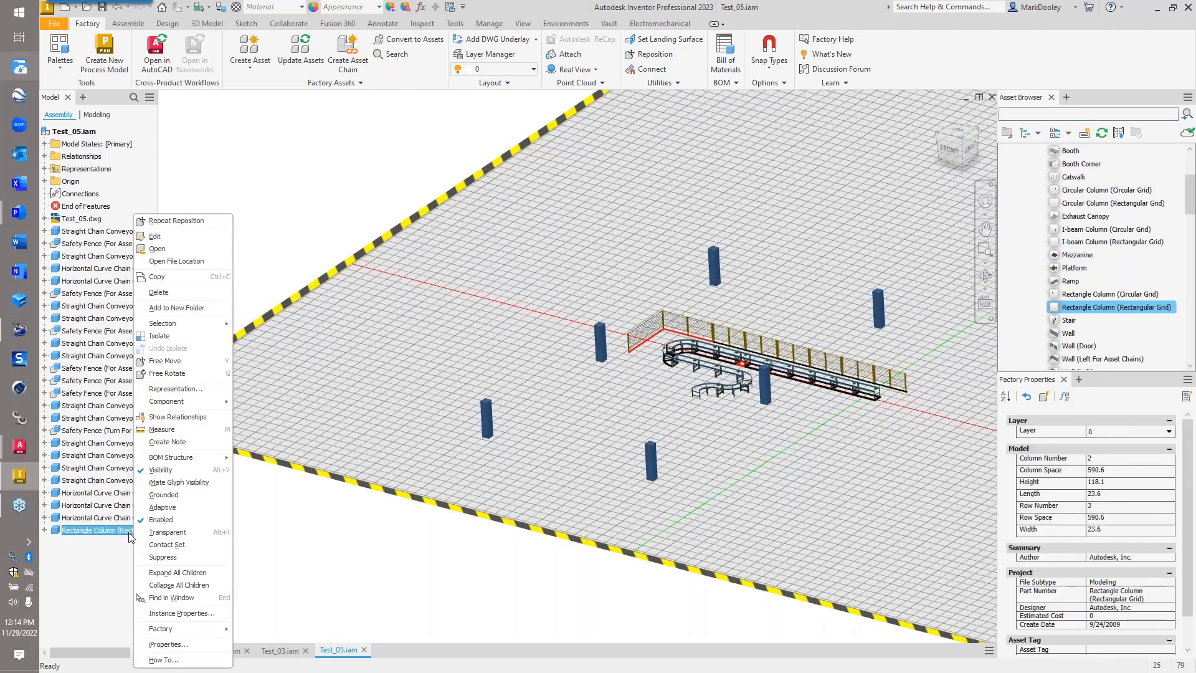
pyautogui.click(169, 644)
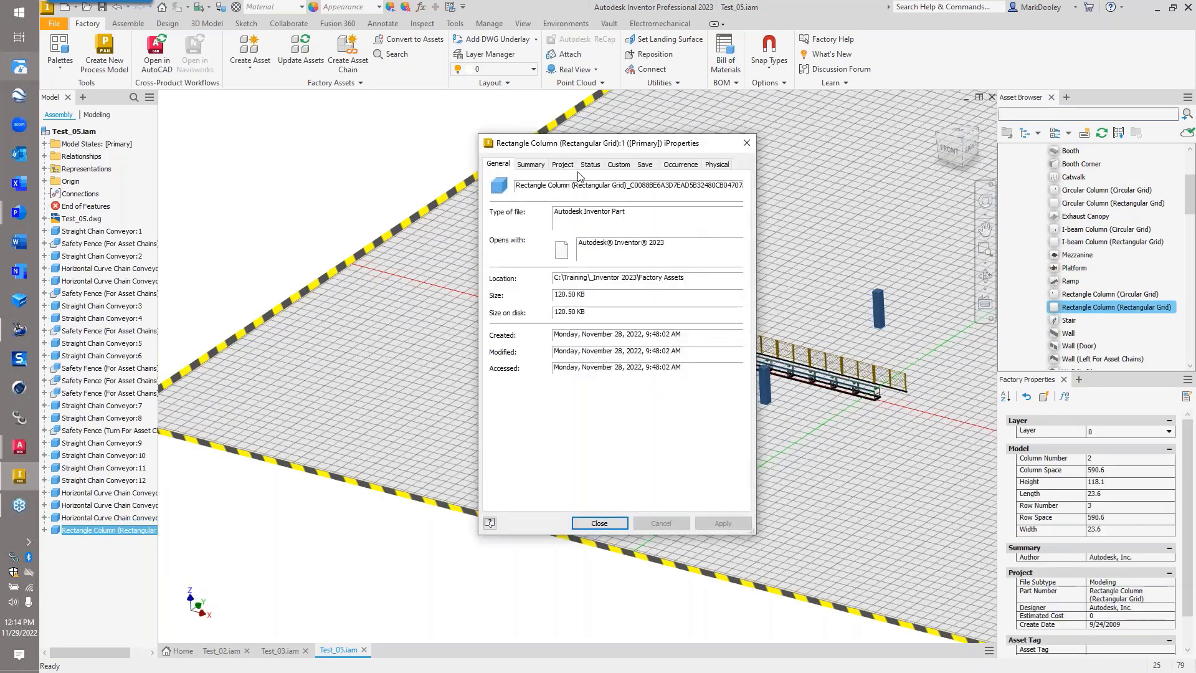
pyautogui.click(671, 165)
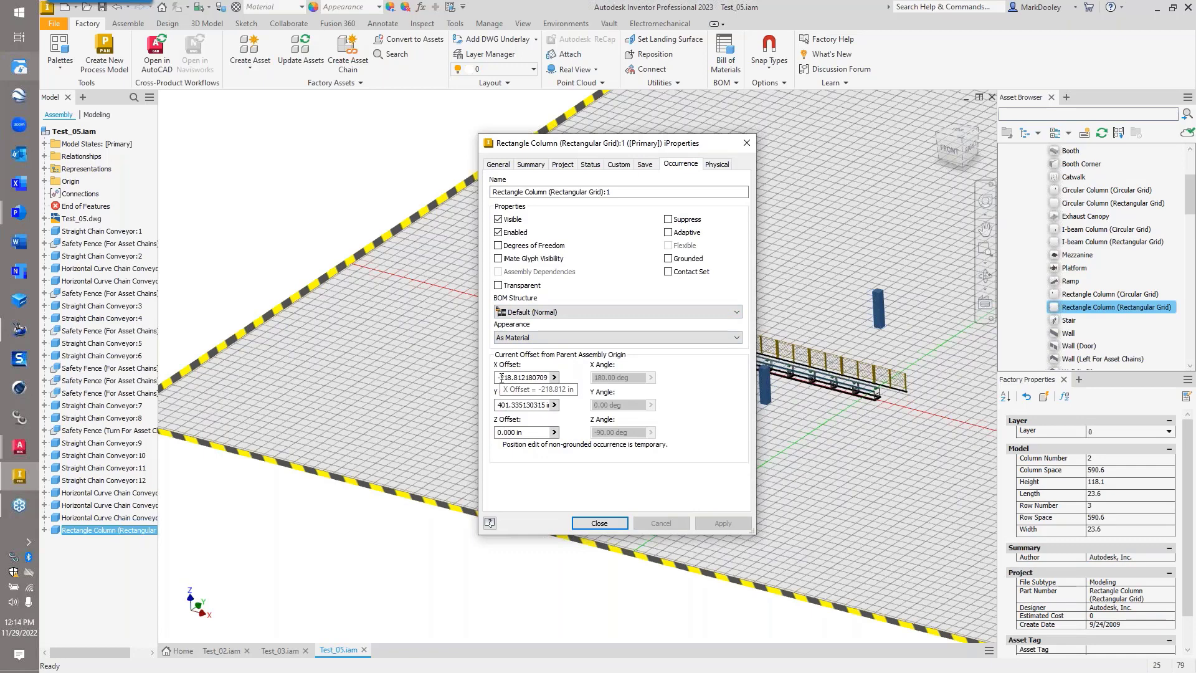
pyautogui.moveTo(501, 377); pyautogui.dragTo(602, 377)
pyautogui.write('-300')
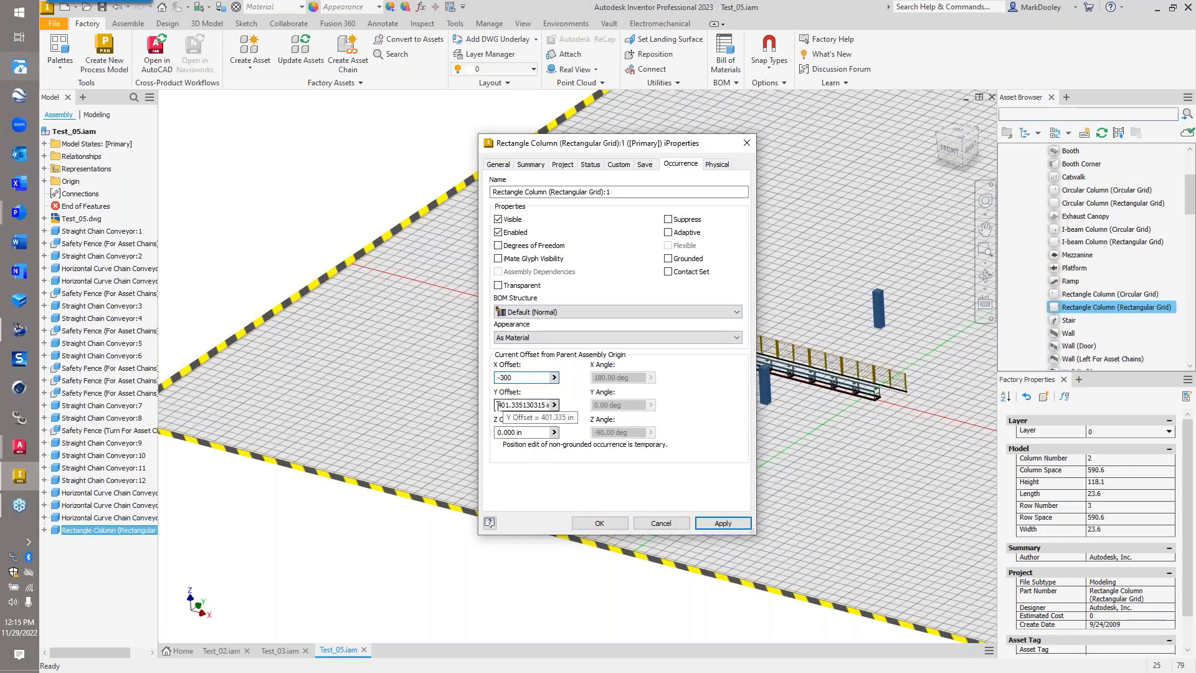
pyautogui.press('Tab')
pyautogui.write('45')
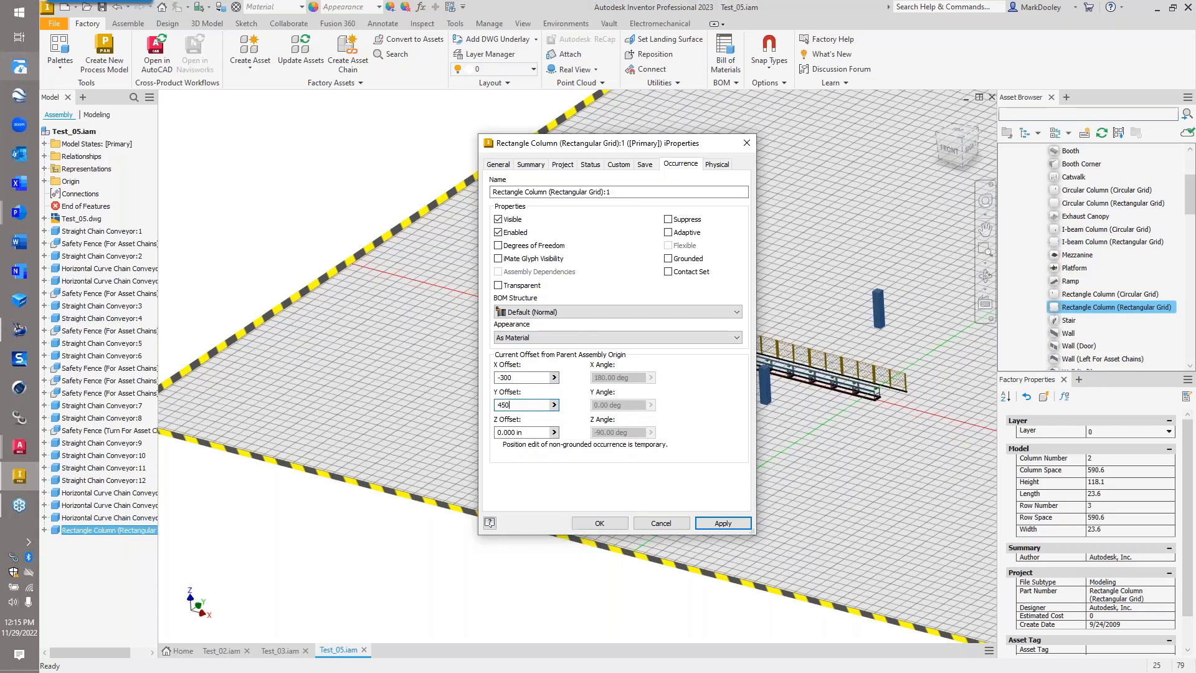
pyautogui.write('0')
pyautogui.press('Return')
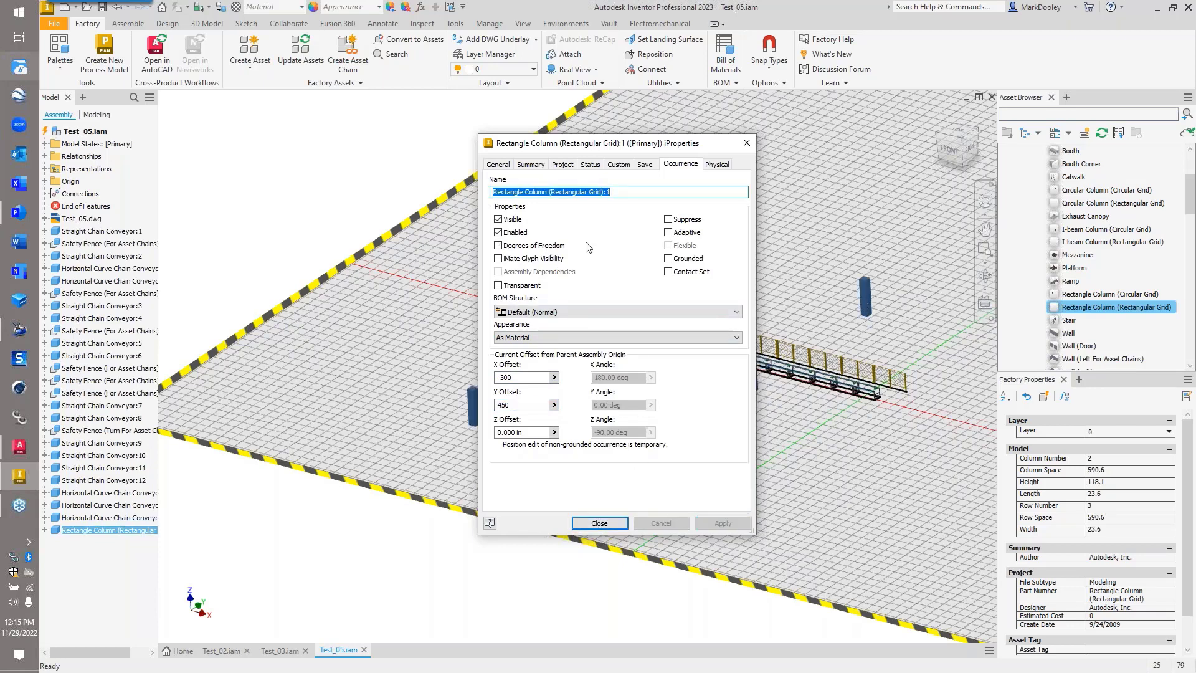
# - Ground the column grid at its new position, accept its properties, and clear the selection
pyautogui.click(670, 259)
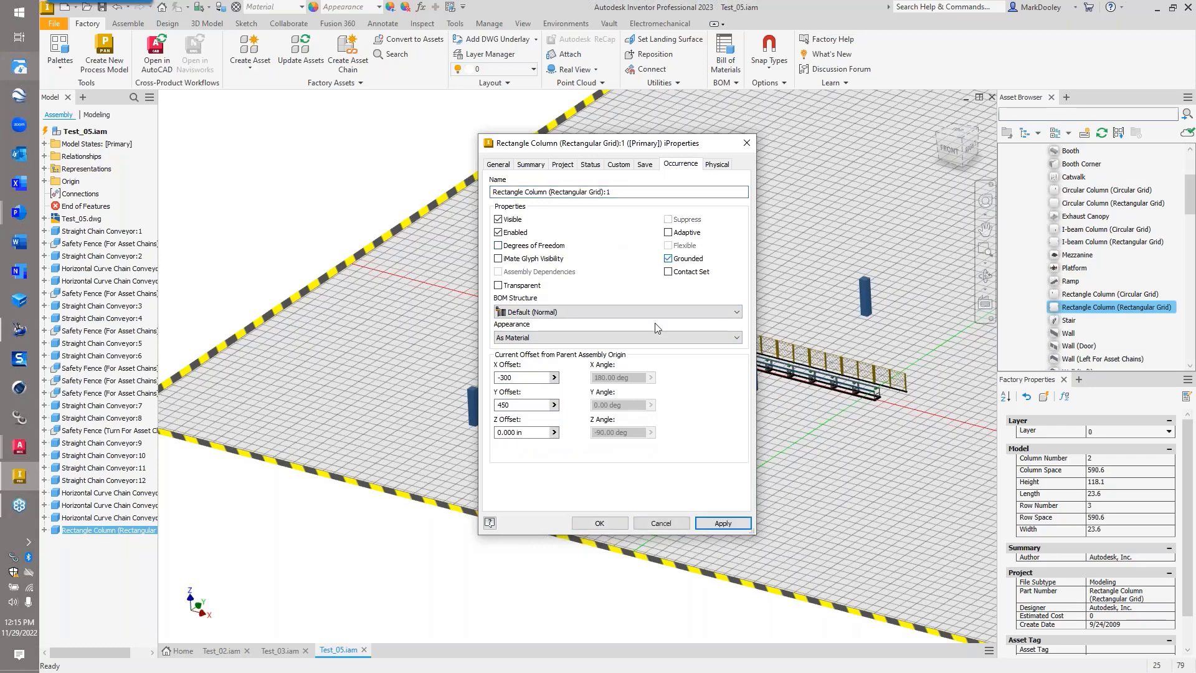
pyautogui.click(599, 523)
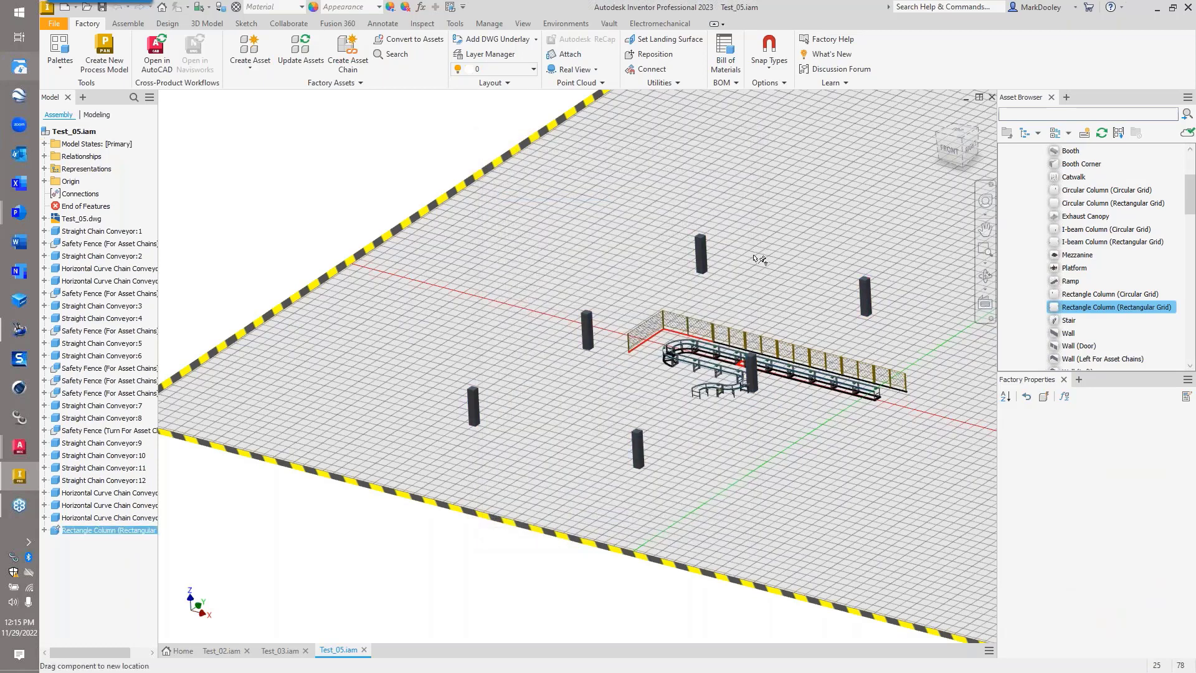
pyautogui.click(805, 307)
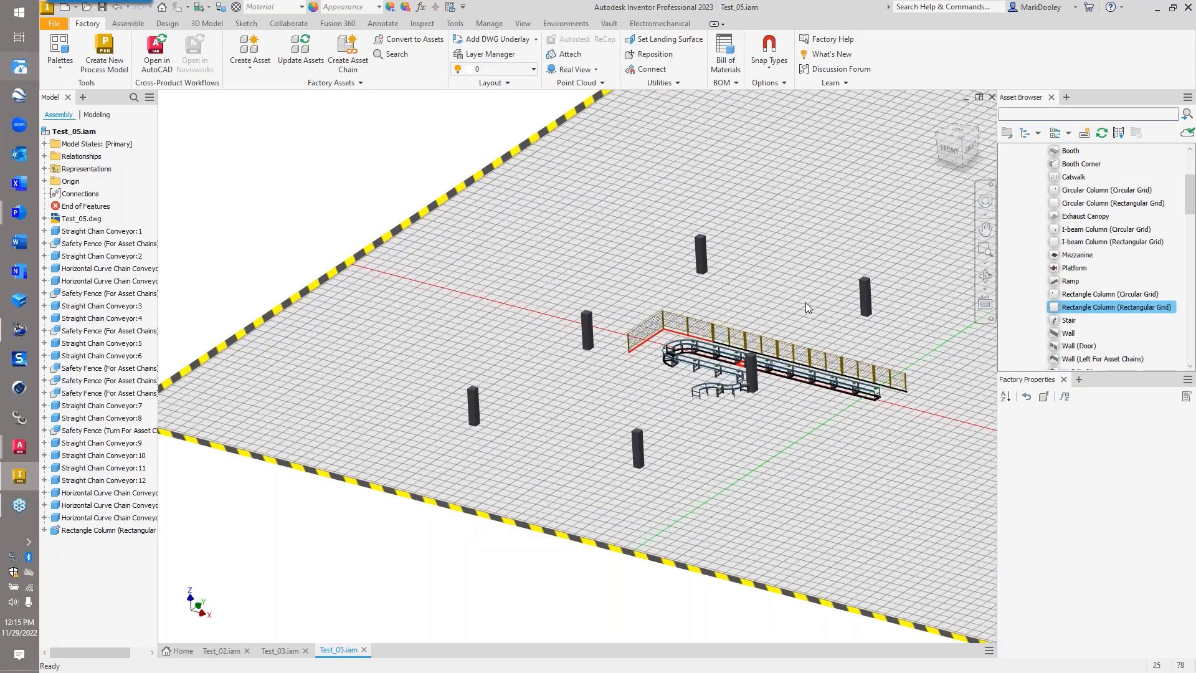
# - Move the connected conveyor line by its S-bend curve clear of the overlapping column, toward the fence's short side
pyautogui.keyDown('shift'); pyautogui.moveTo(805, 303); pyautogui.dragTo(745, 353, button='middle'); pyautogui.keyUp('shift')
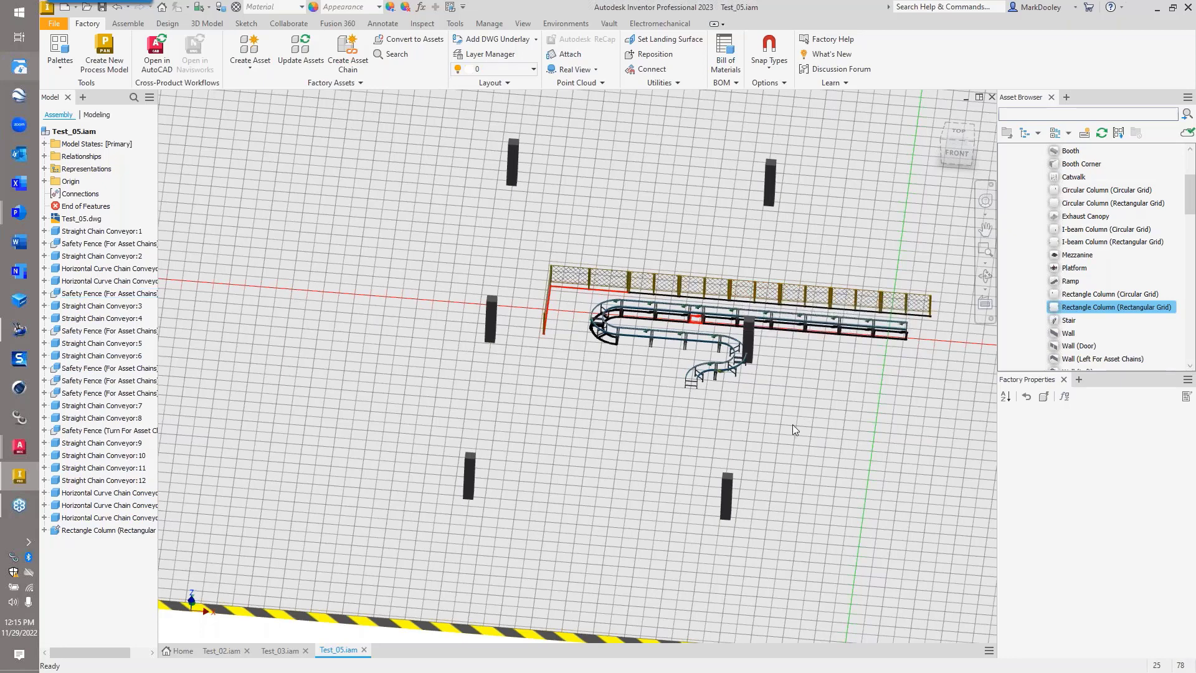
pyautogui.scroll(6, 744, 360)
pyautogui.scroll(-5, 745, 345)
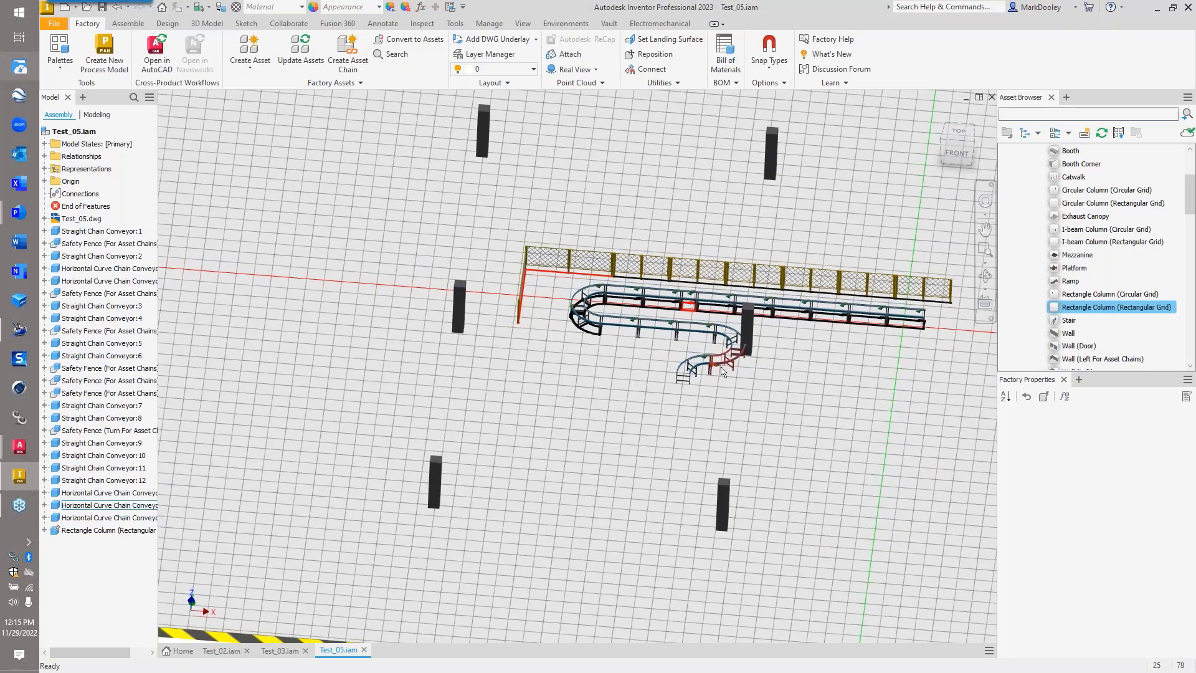
pyautogui.keyDown('shift'); pyautogui.moveTo(721, 371); pyautogui.dragTo(682, 346, button='middle'); pyautogui.keyUp('shift')
pyautogui.scroll(4, 719, 387)
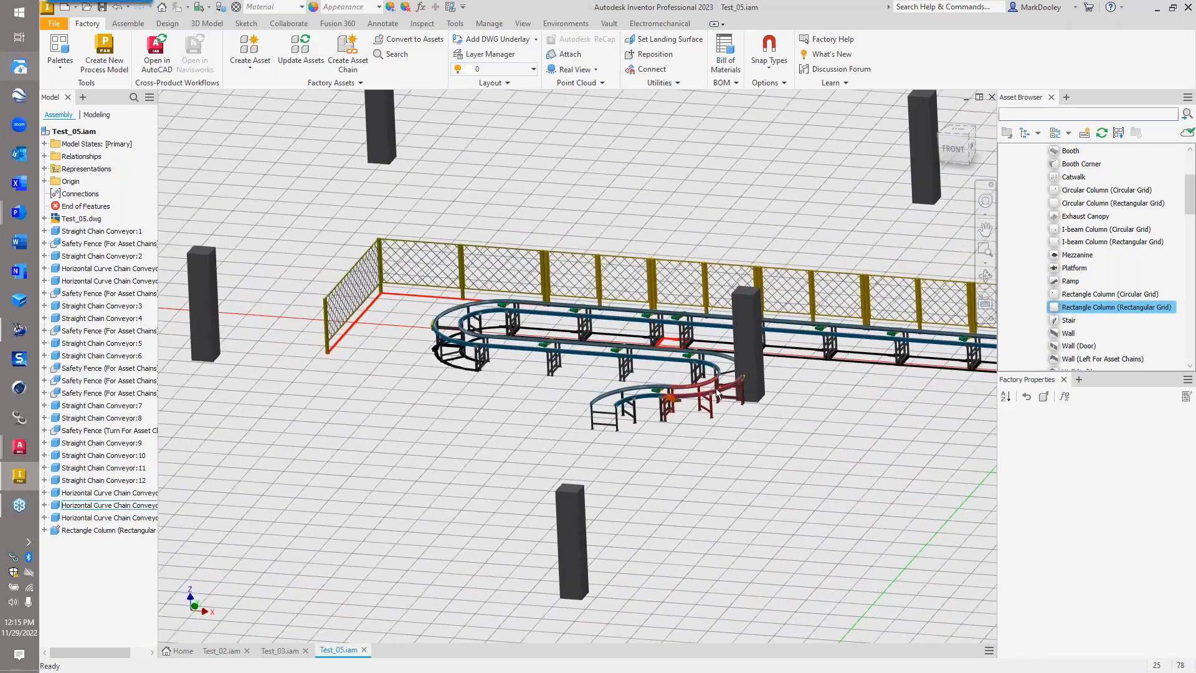
pyautogui.moveTo(718, 394); pyautogui.dragTo(592, 417)
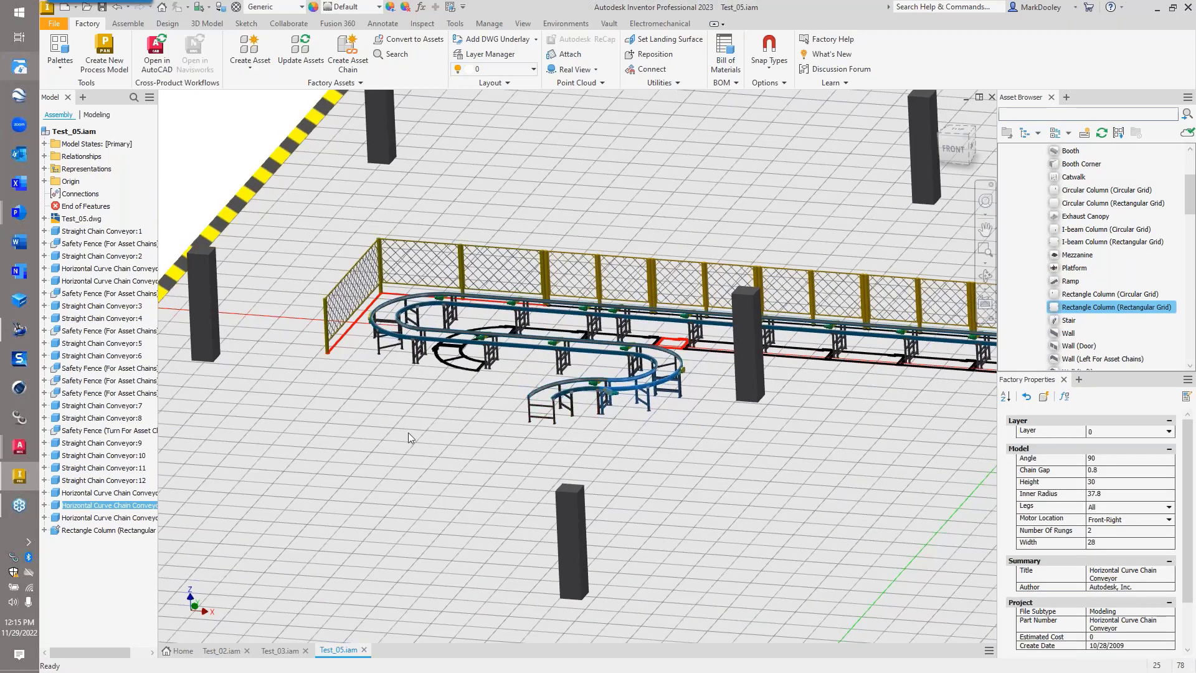
# - Shift the whole conveyor line closer to the long run of the safety fence, moving it by a curve conveyor
pyautogui.click(591, 403)
pyautogui.click(575, 398)
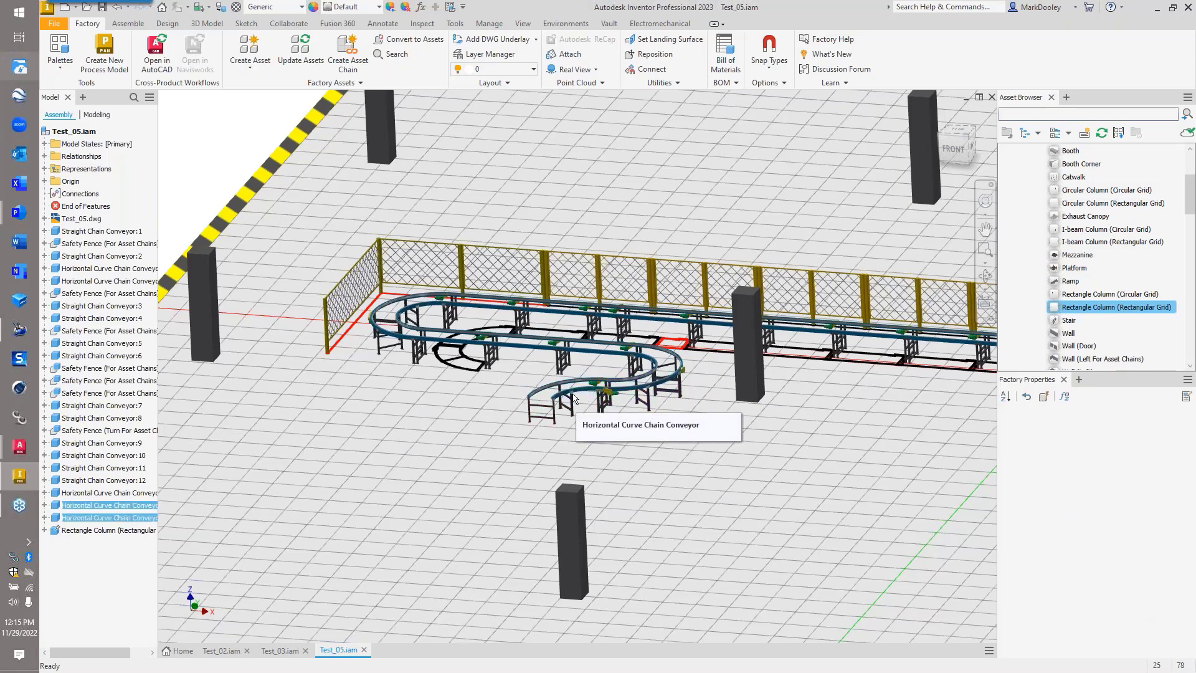
pyautogui.click(648, 427)
pyautogui.moveTo(636, 396)
pyautogui.mouseDown()
pyautogui.moveTo(623, 436)
pyautogui.moveTo(581, 436)
pyautogui.moveTo(610, 424)
pyautogui.moveTo(634, 439)
pyautogui.moveTo(658, 392)
pyautogui.moveTo(637, 396)
pyautogui.mouseUp()
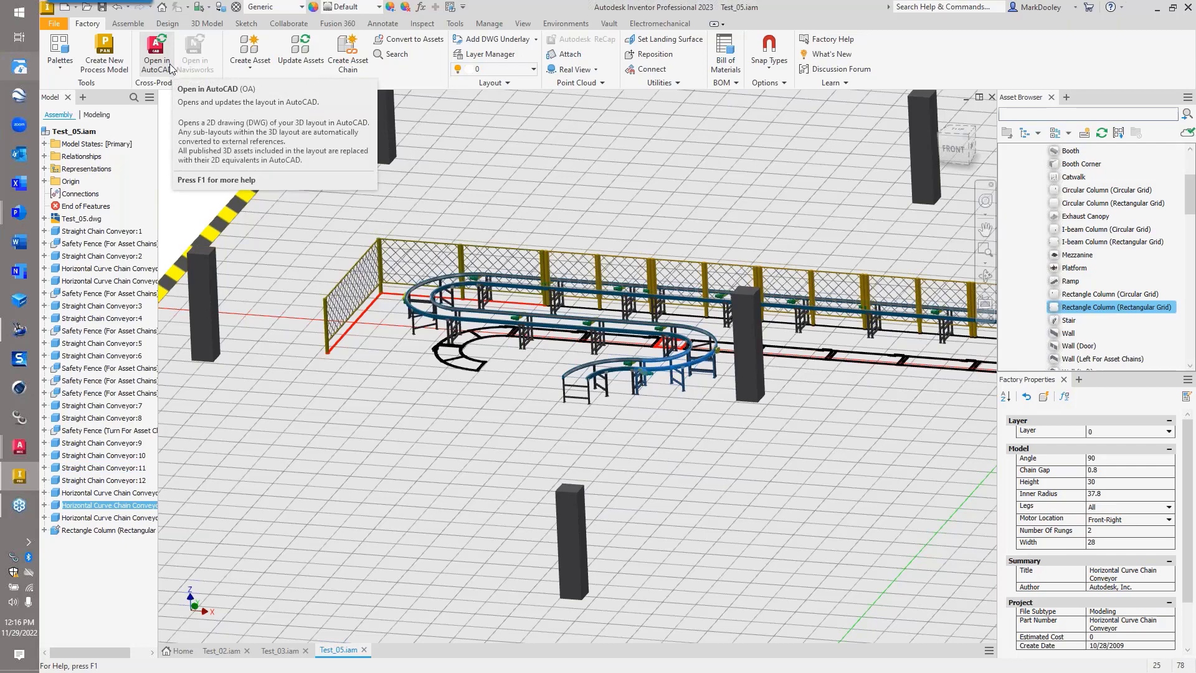
# - From the top view, move the whole conveyor line away from the long safety fence run, alongside the straight conveyor of the DWG underlay
pyautogui.click(958, 129)
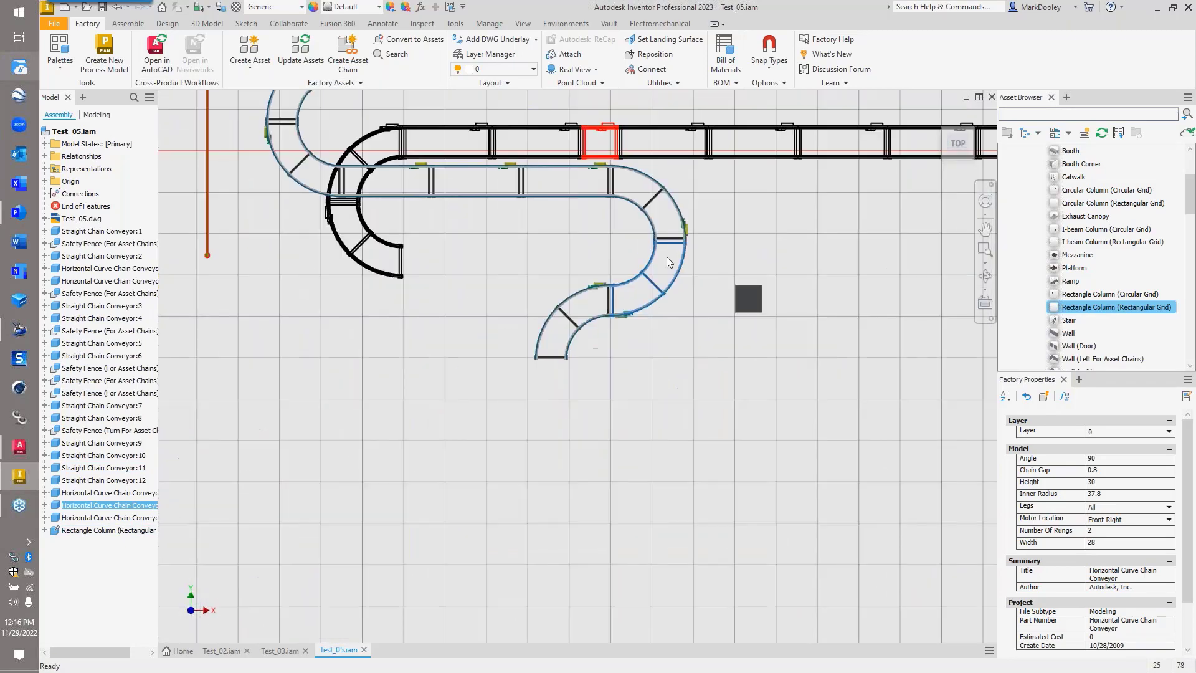
pyautogui.scroll(-4, 665, 261)
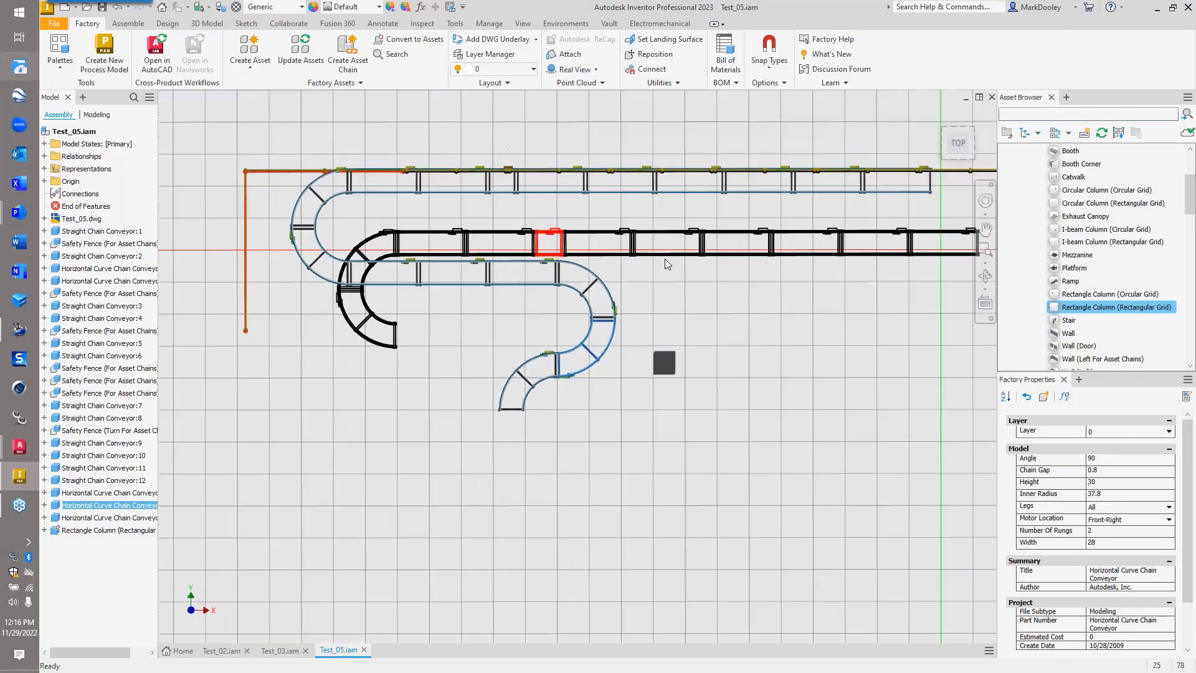
pyautogui.click(962, 146)
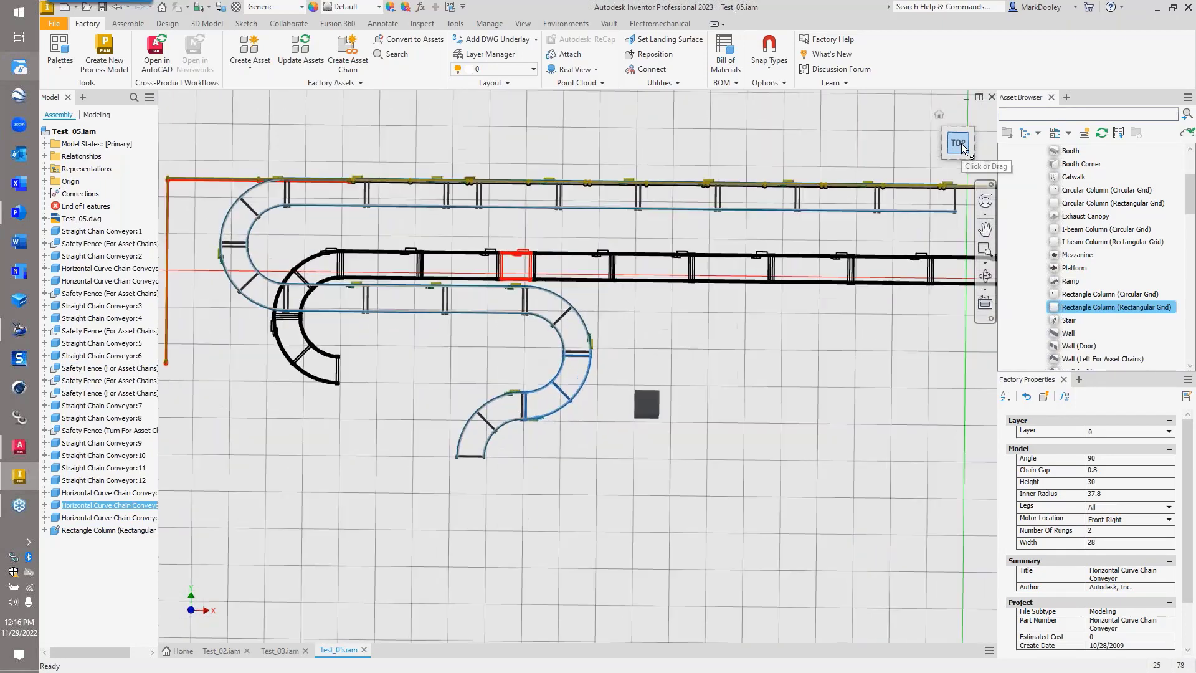
pyautogui.scroll(-6, 691, 297)
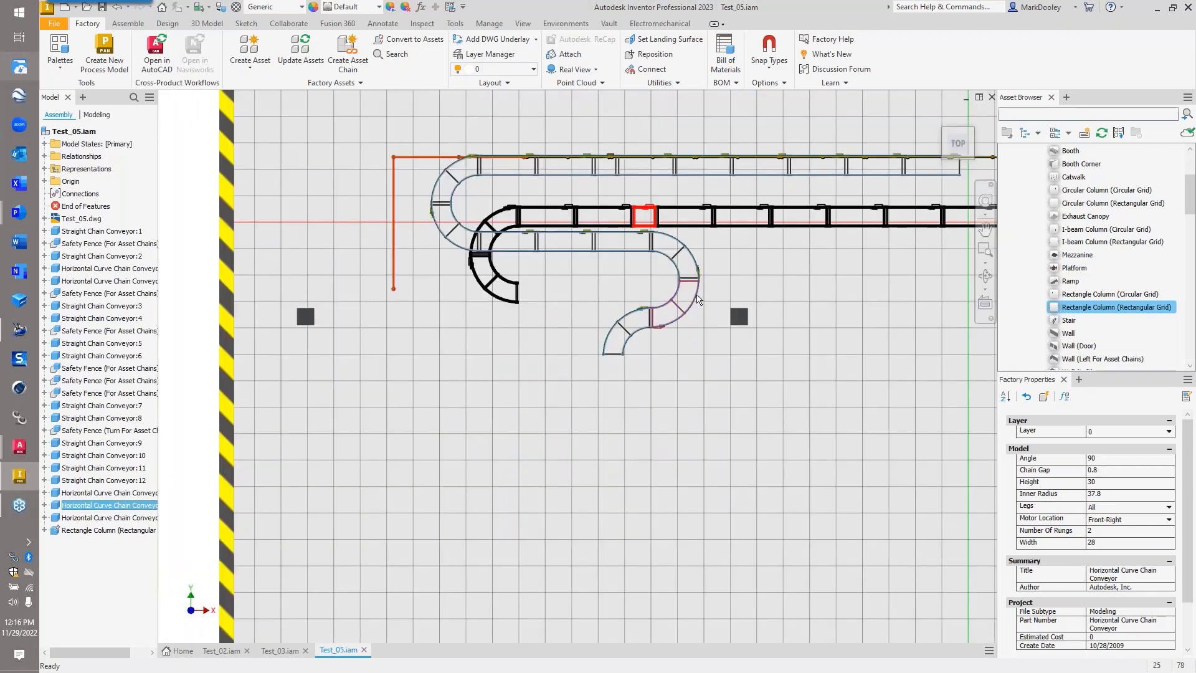
pyautogui.scroll(3, 698, 299)
pyautogui.scroll(-2, 498, 301)
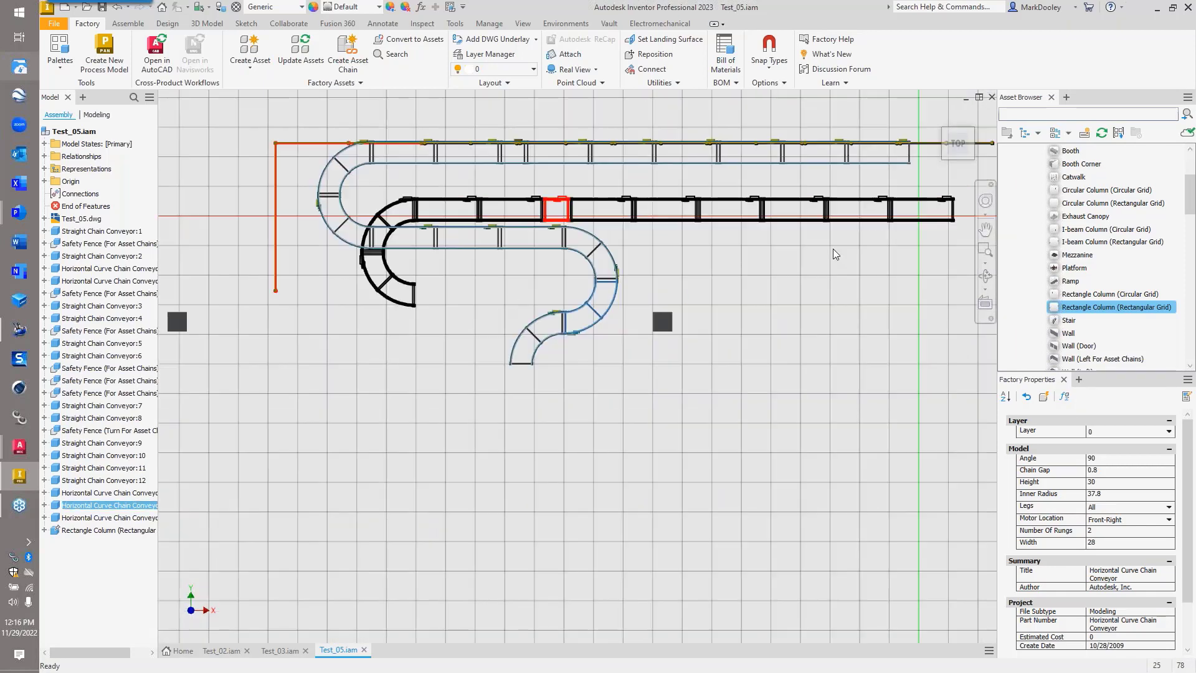
pyautogui.moveTo(952, 219); pyautogui.dragTo(885, 233)
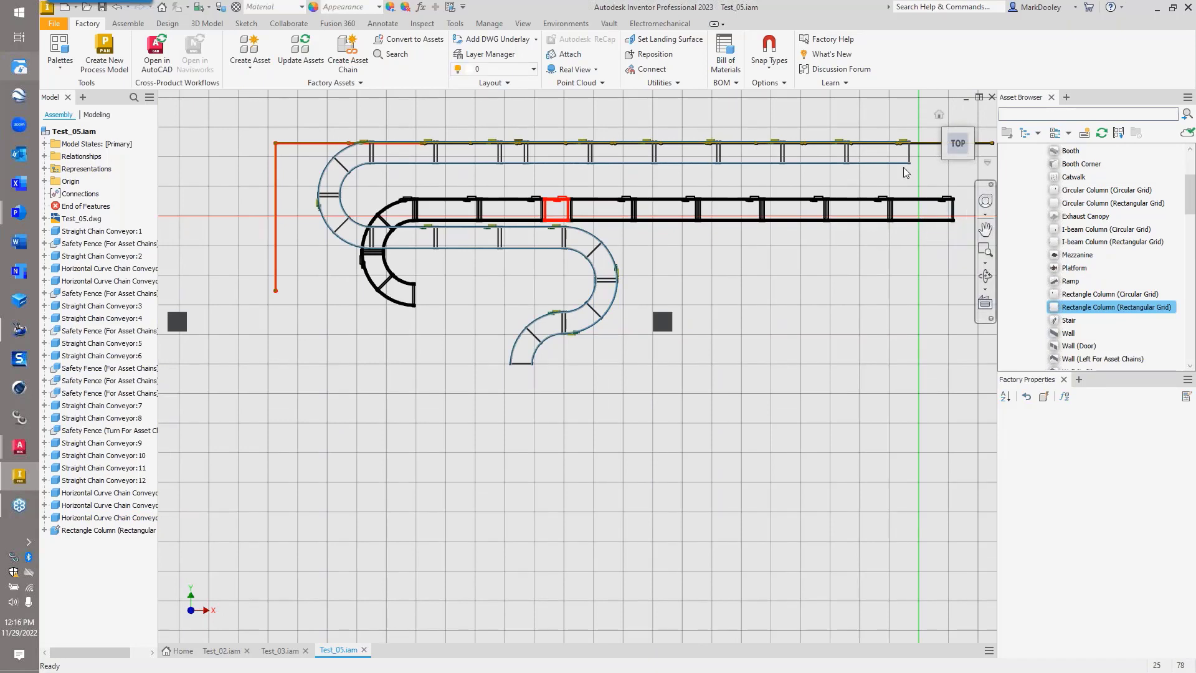
pyautogui.moveTo(906, 172); pyautogui.dragTo(898, 234)
pyautogui.click(866, 274)
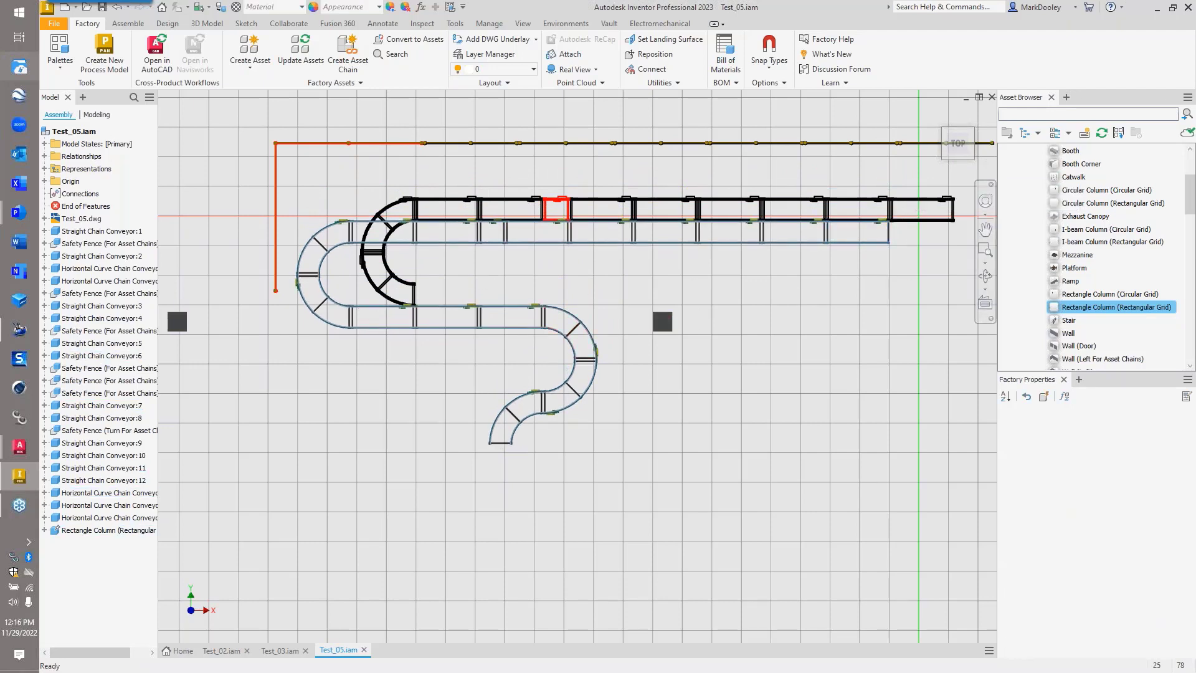
# - Move the connected safety fence closer to the conveyor line and toward the hazard-striped floor edge, then restore the home view
pyautogui.scroll(3, 530, 224)
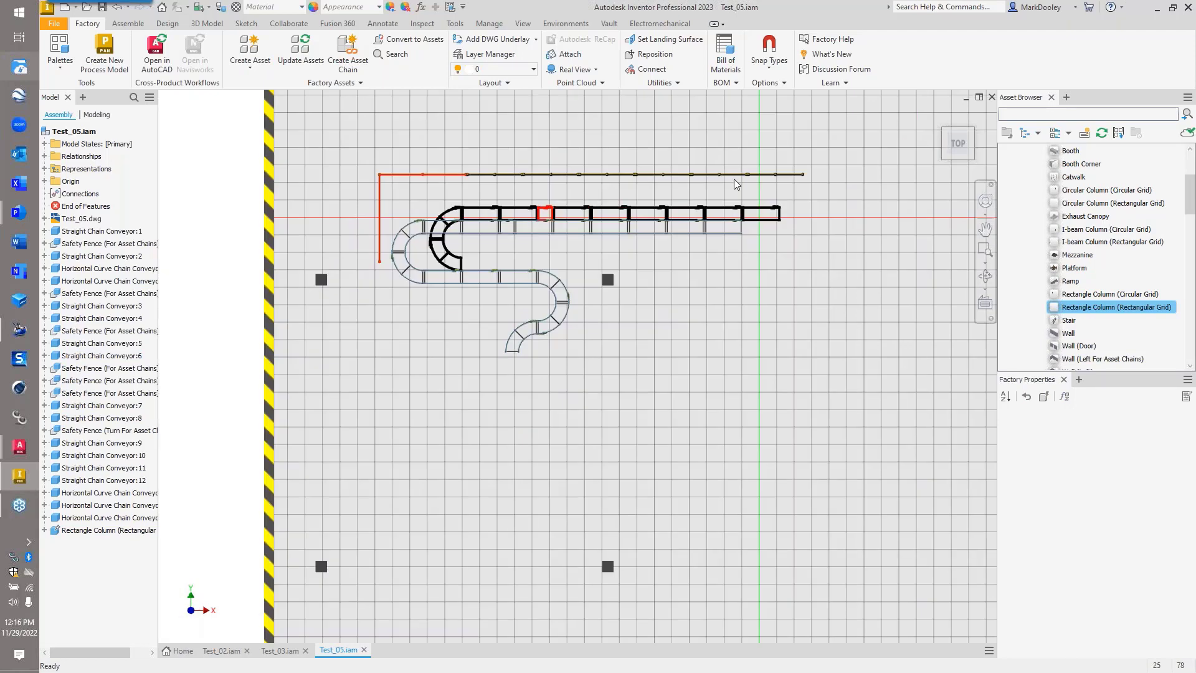
pyautogui.click(792, 177)
pyautogui.moveTo(734, 190)
pyautogui.mouseDown()
pyautogui.moveTo(795, 196)
pyautogui.moveTo(808, 184)
pyautogui.moveTo(750, 201)
pyautogui.moveTo(747, 228)
pyautogui.moveTo(755, 186)
pyautogui.moveTo(780, 184)
pyautogui.moveTo(741, 186)
pyautogui.mouseUp()
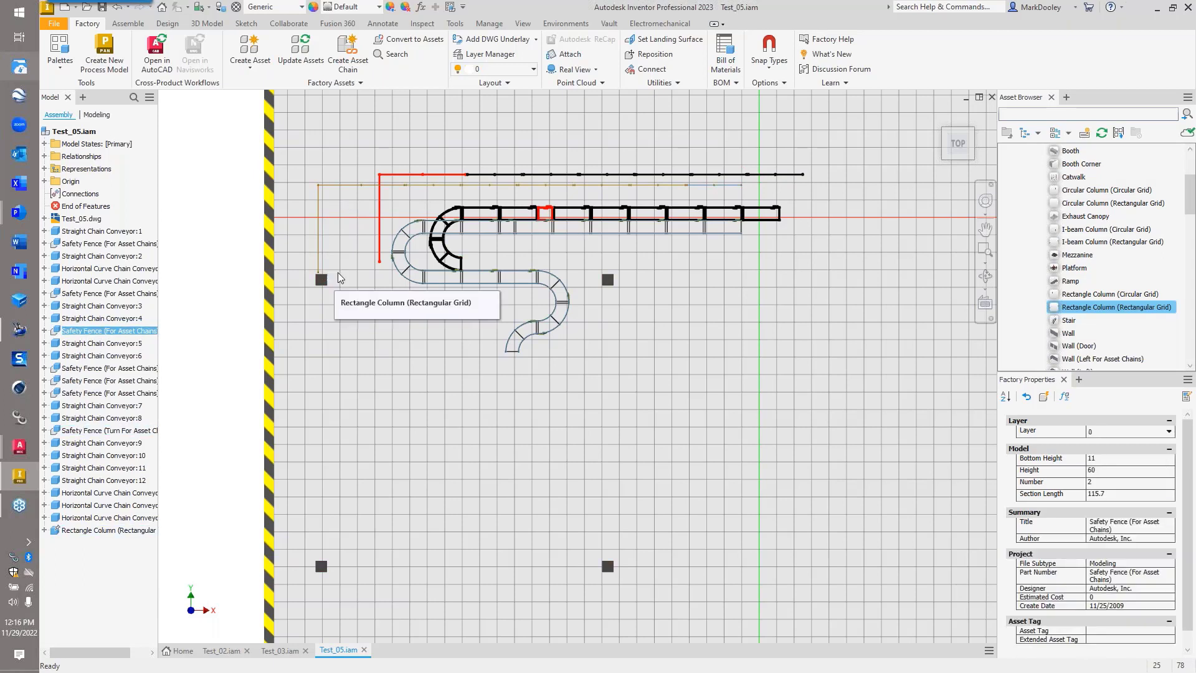
pyautogui.click(746, 365)
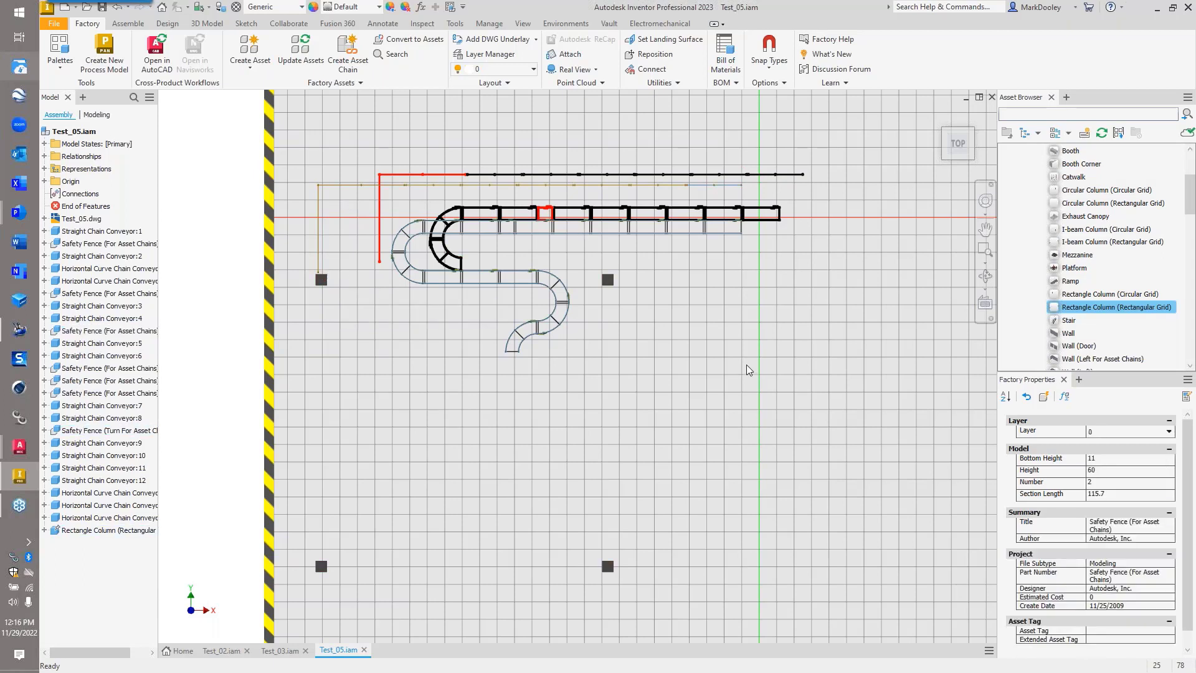
pyautogui.press('F6')
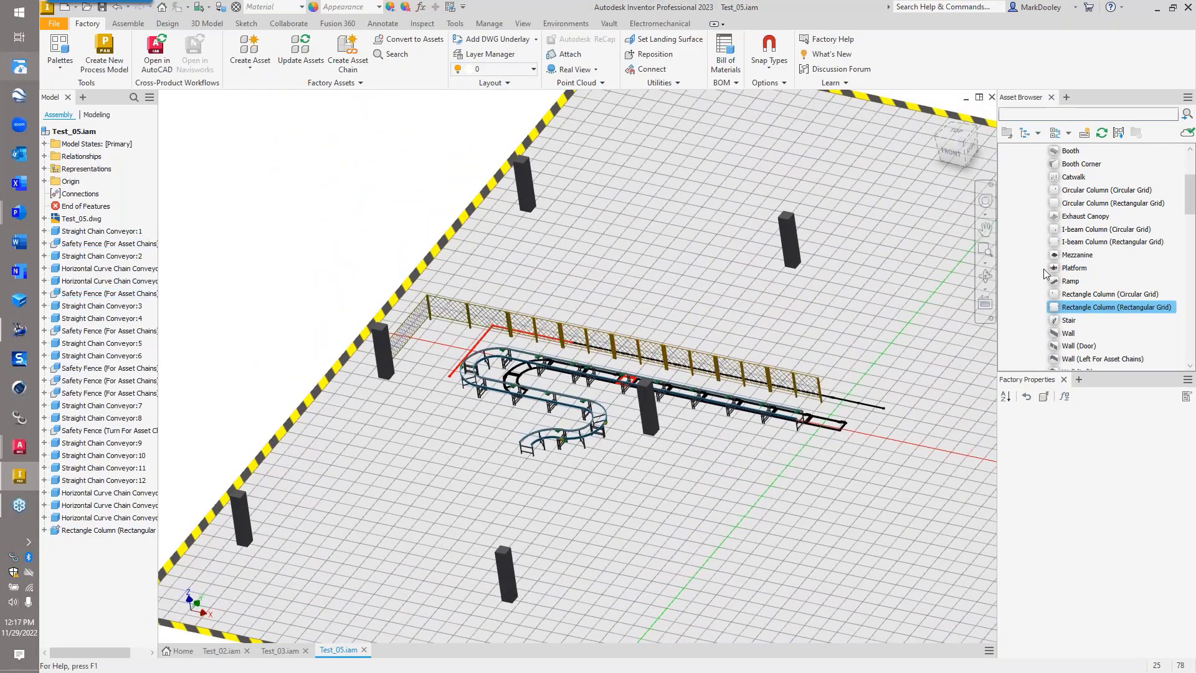
# - Switch to the Test_03.iam layout and examine its robot cells and belt conveyors up close
pyautogui.scroll(3, 1032, 249)
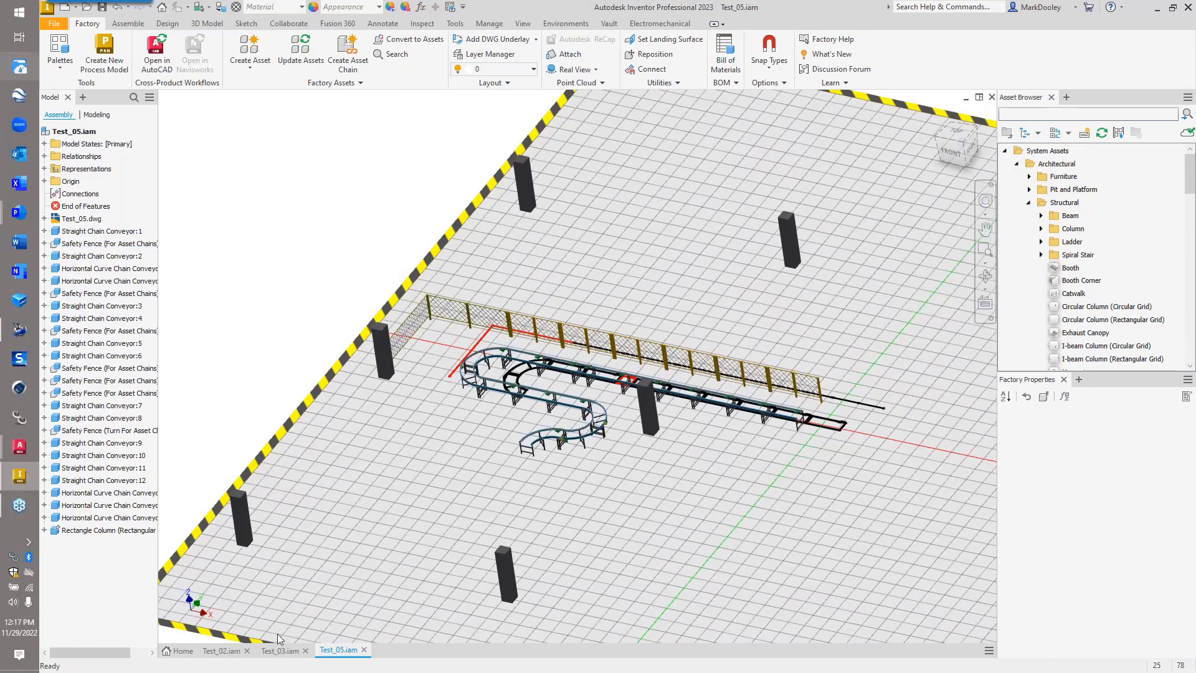
pyautogui.click(280, 650)
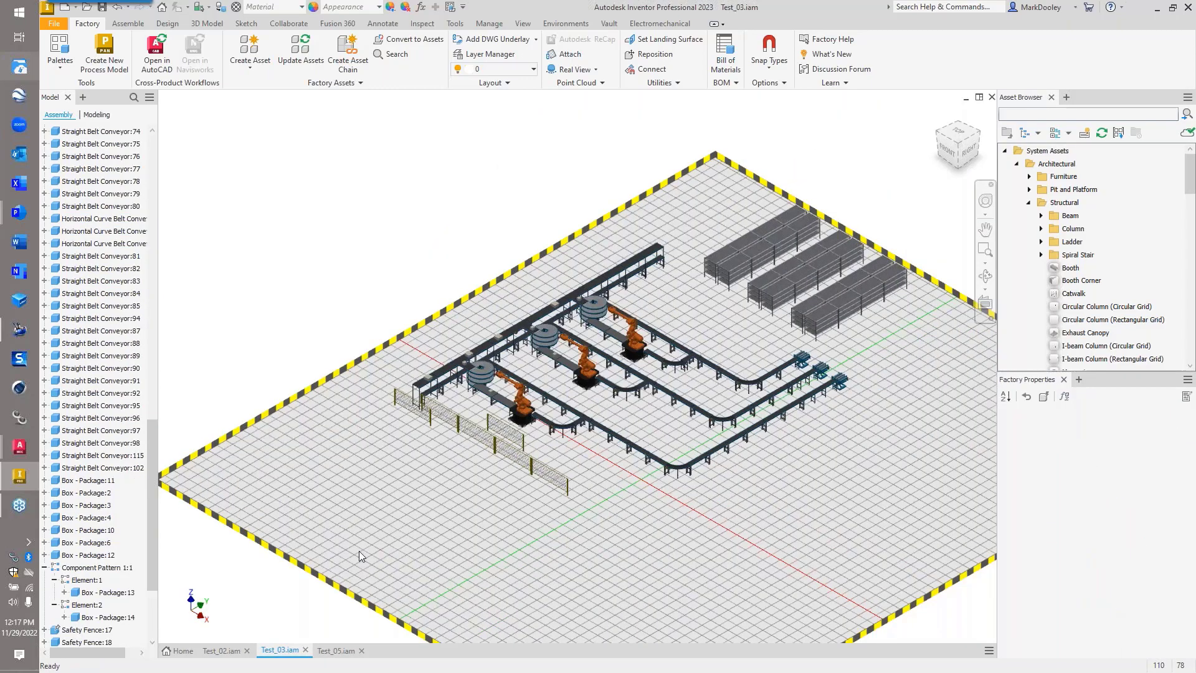
pyautogui.scroll(3, 340, 547)
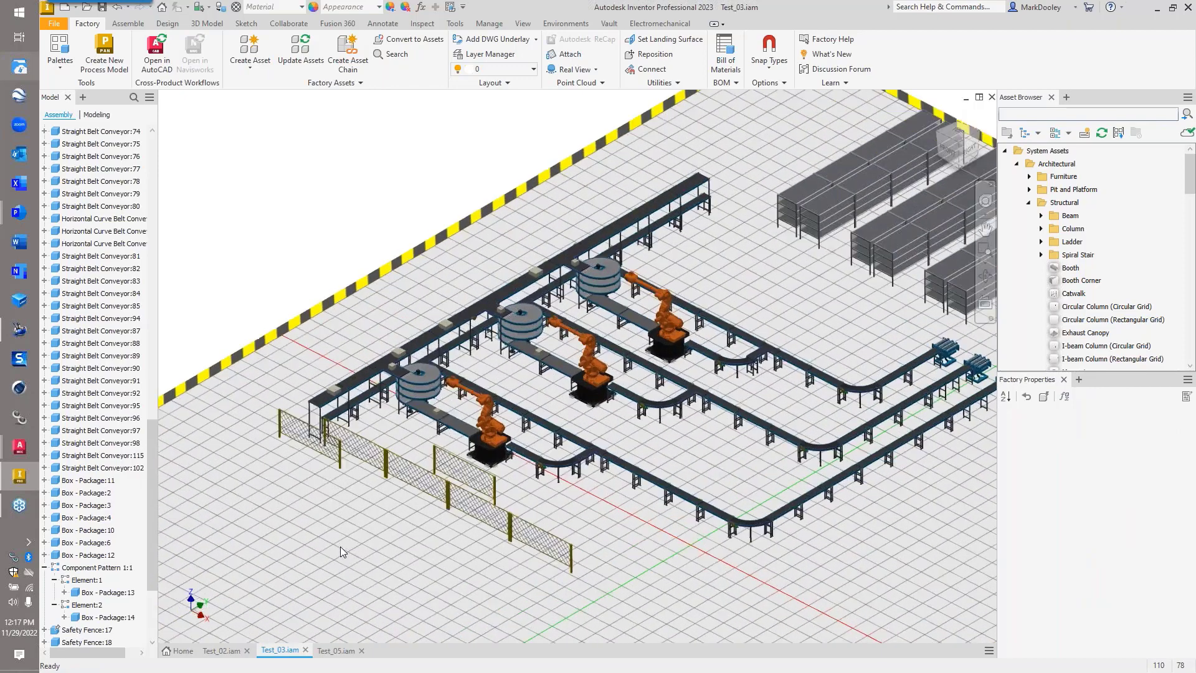
pyautogui.scroll(2, 340, 547)
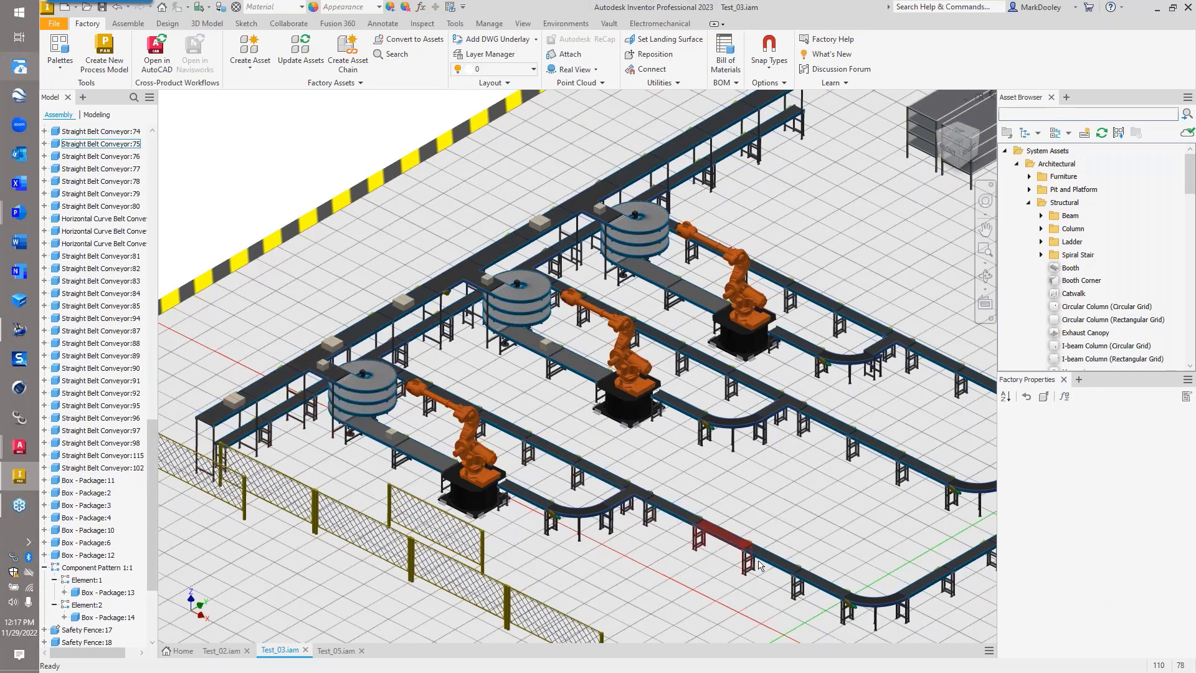
pyautogui.scroll(-2, 652, 524)
pyautogui.scroll(2, 653, 526)
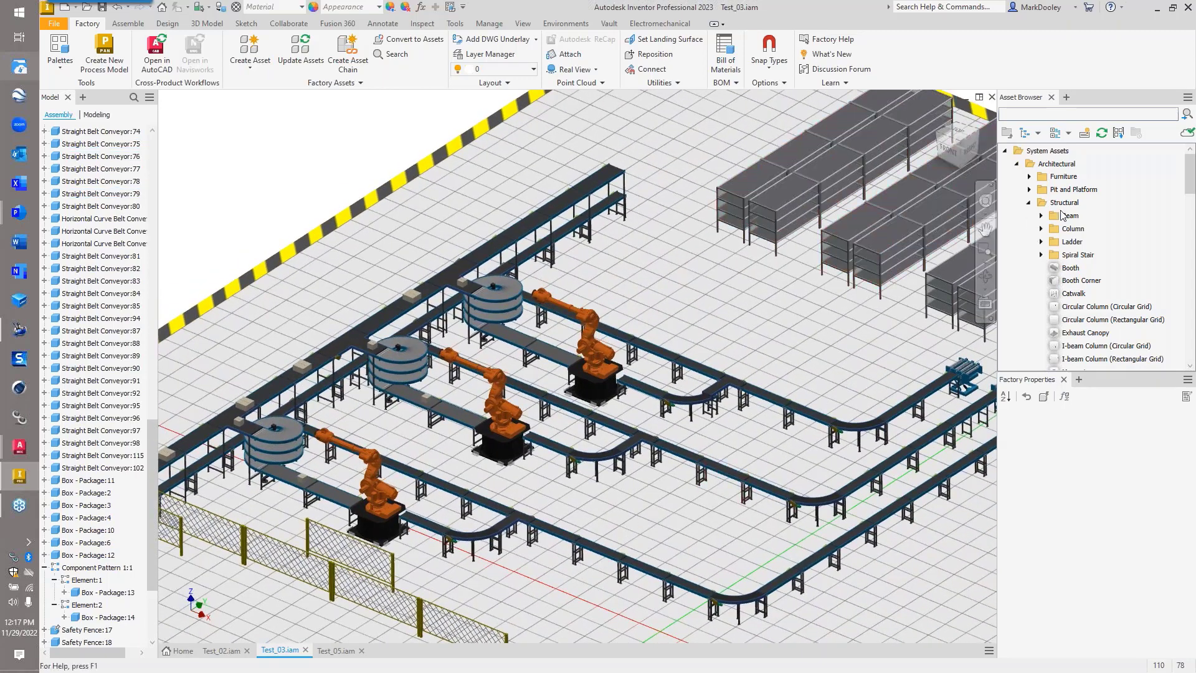
# - Browse the system assets' Robot category and the Guard group within Safety Equipment
pyautogui.click(1028, 203)
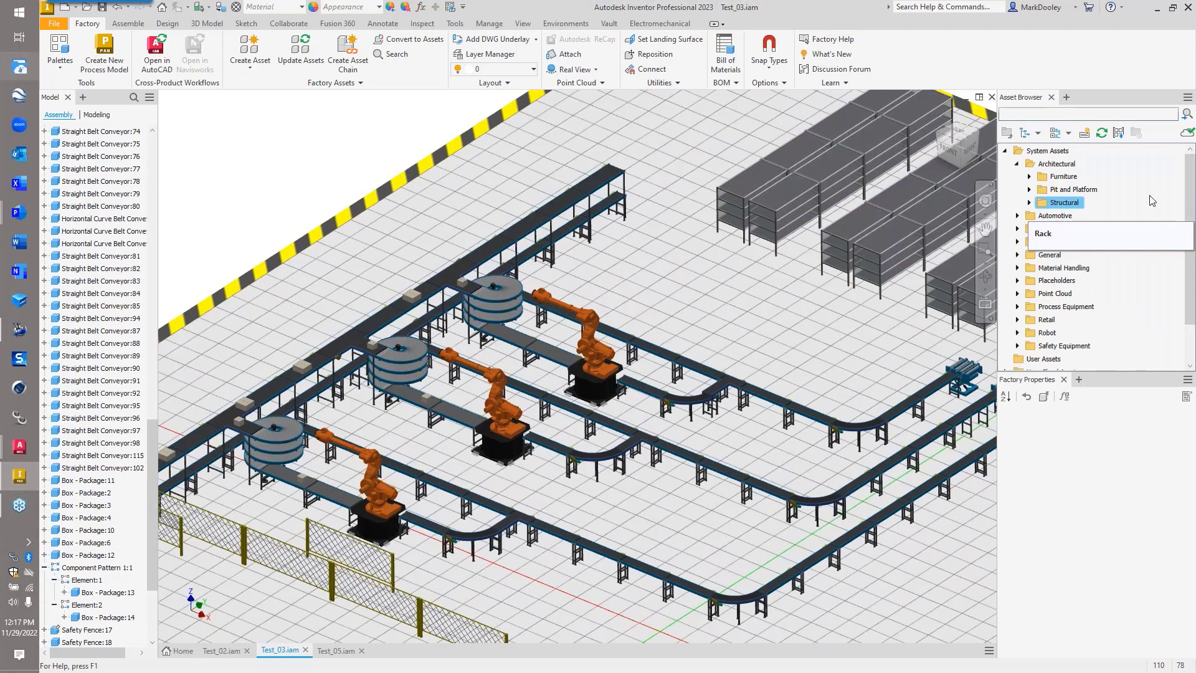
pyautogui.scroll(-3, 1189, 305)
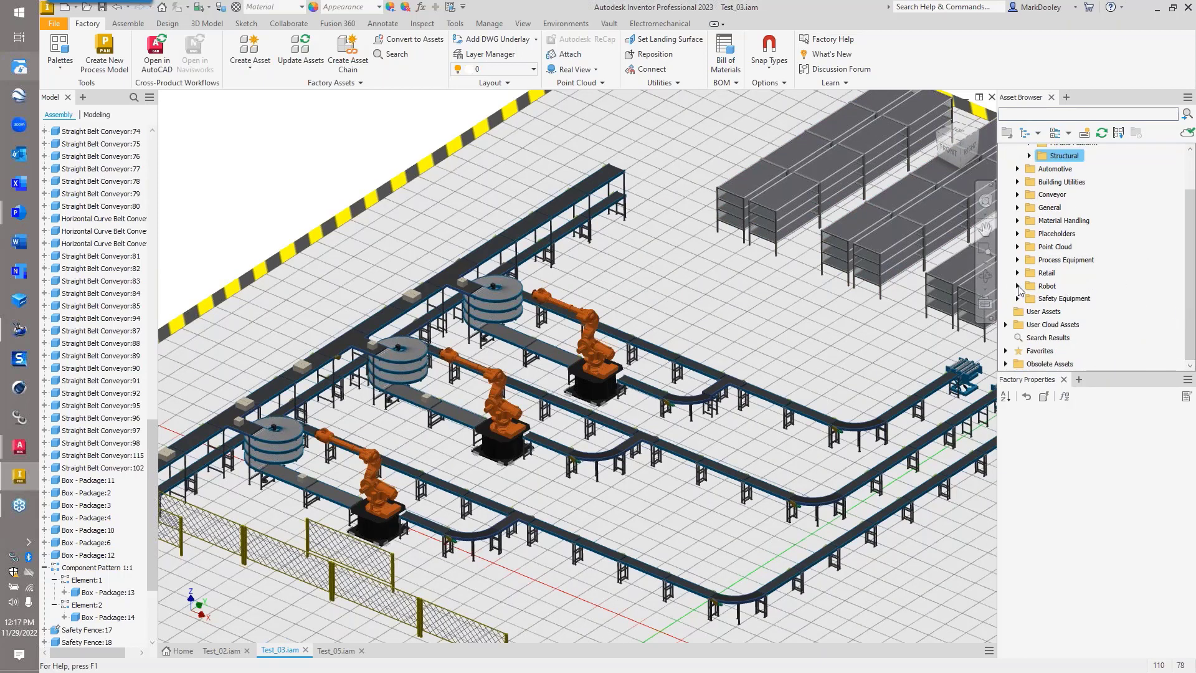
pyautogui.click(1018, 286)
pyautogui.scroll(-3, 1059, 311)
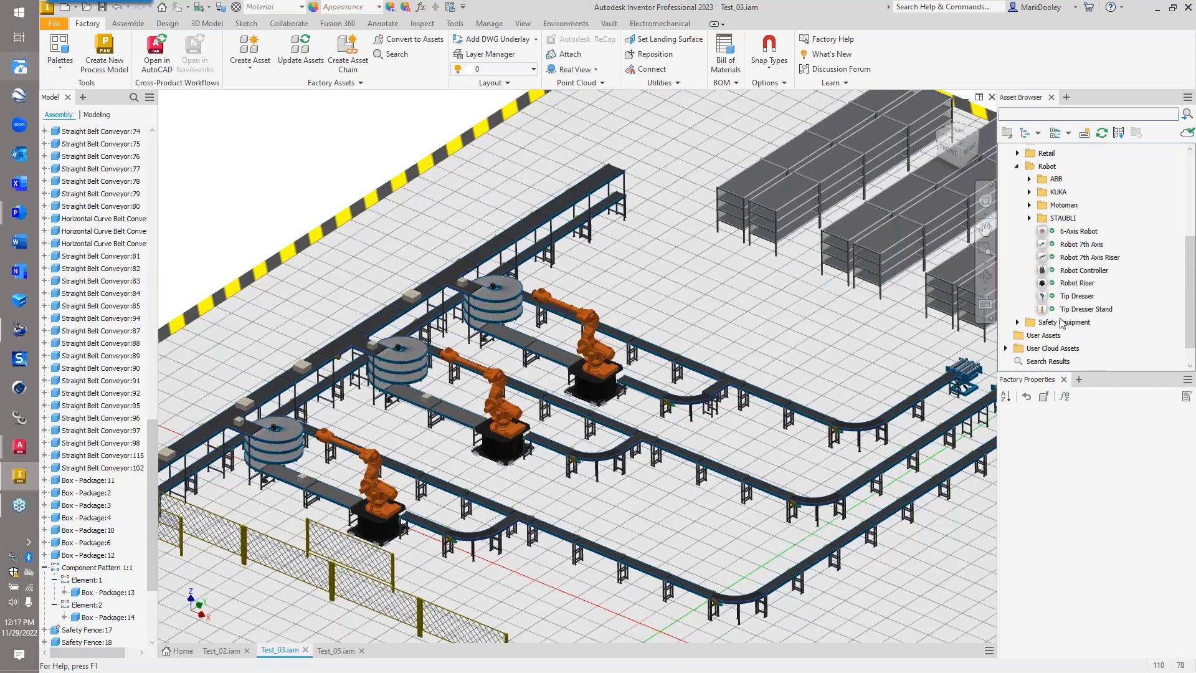
pyautogui.click(1017, 322)
pyautogui.scroll(-3, 1098, 324)
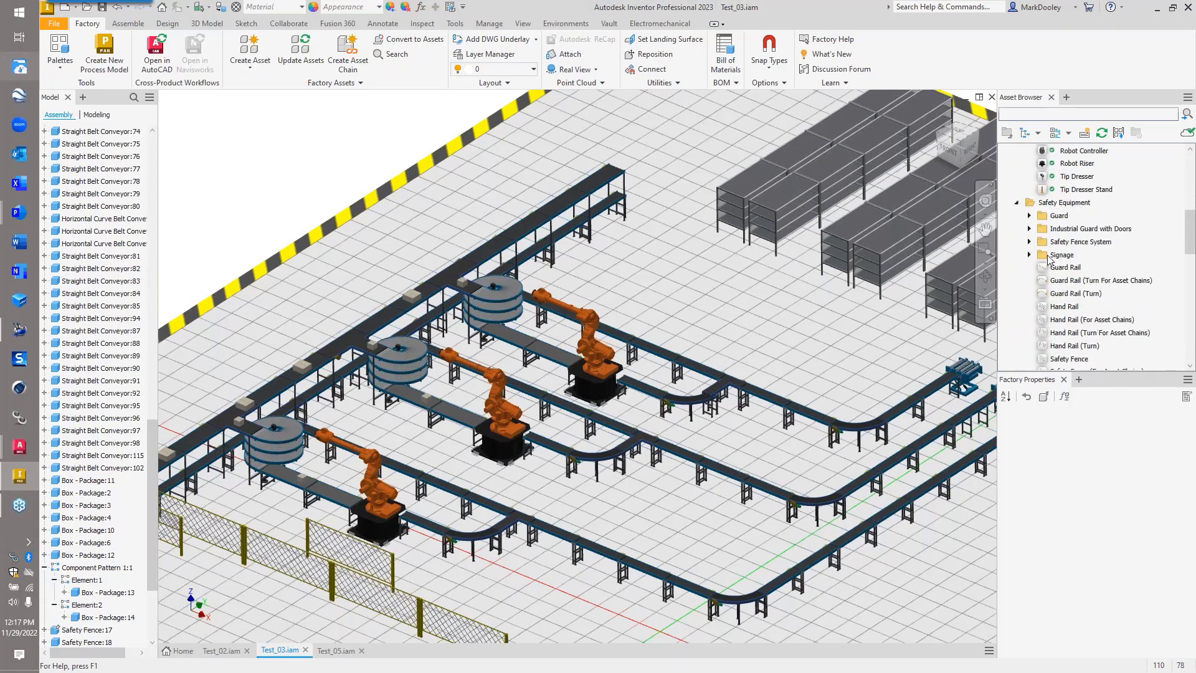
pyautogui.click(1029, 216)
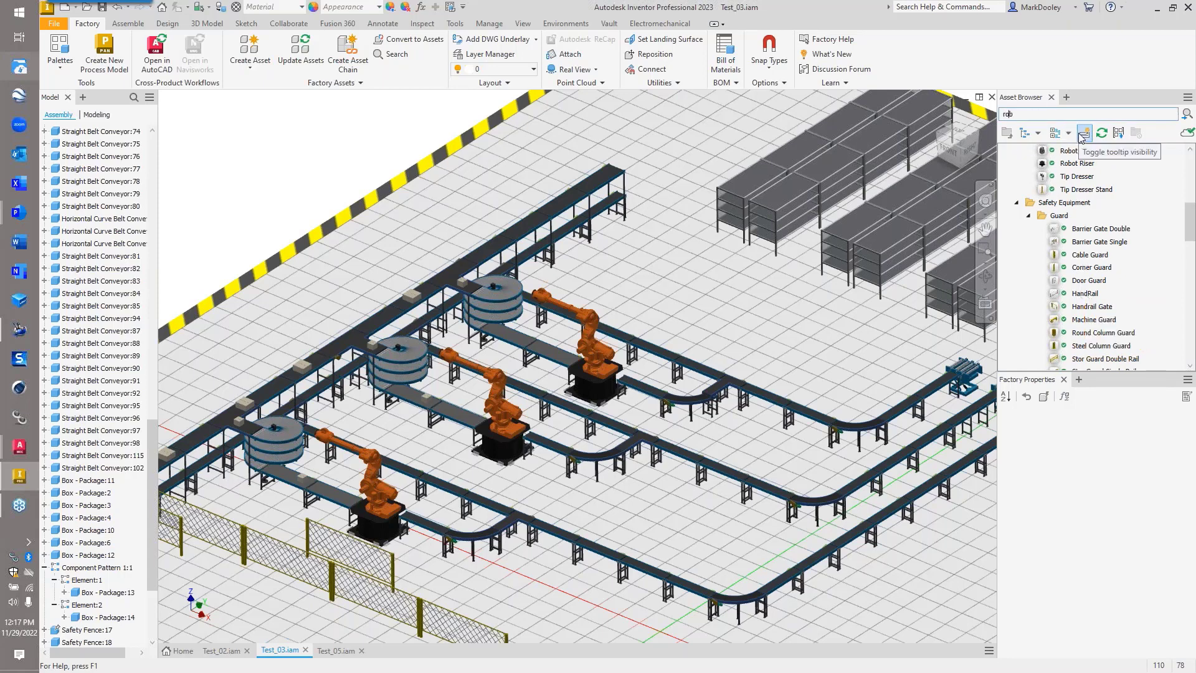
# - Search the factory assets for "robot" and enlarge the asset list to review the matching assets
pyautogui.press('Return')
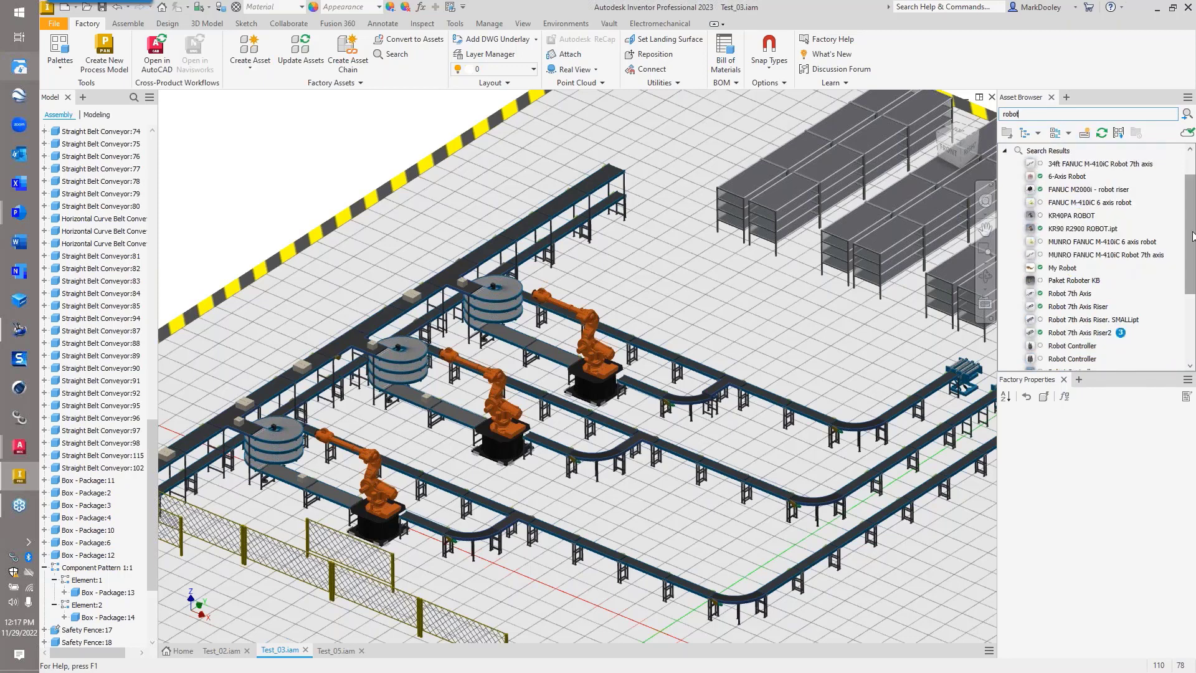
pyautogui.scroll(1, 1193, 215)
pyautogui.scroll(1, 1194, 215)
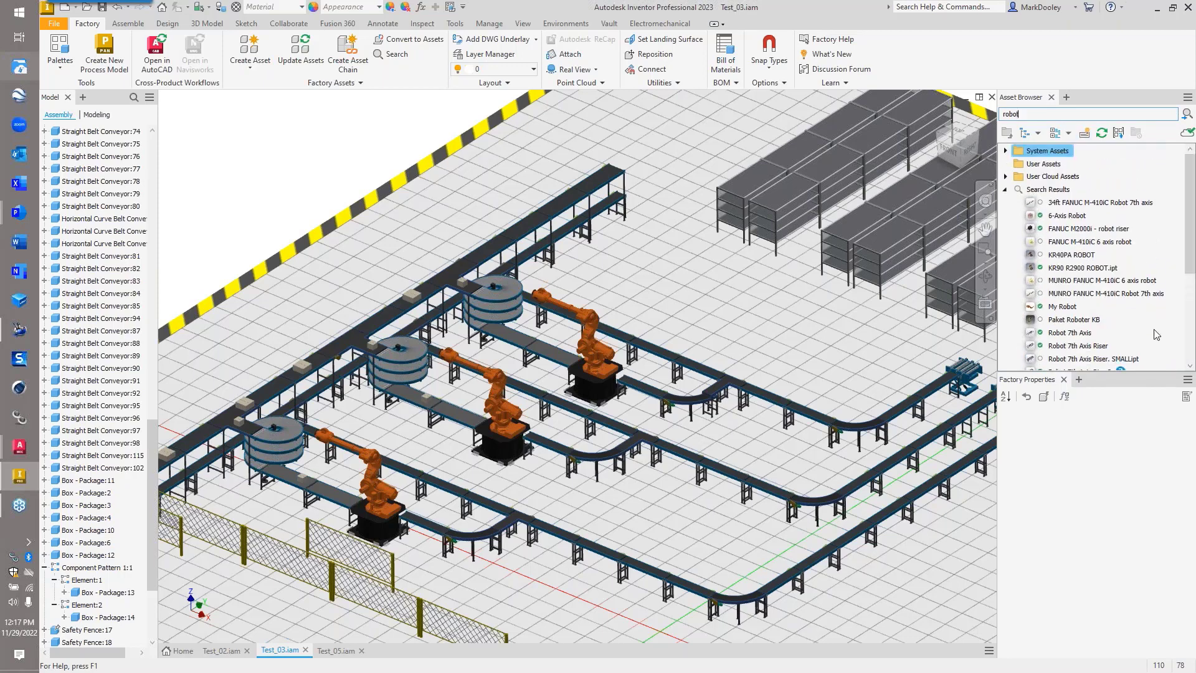
pyautogui.moveTo(1145, 373); pyautogui.dragTo(1144, 492)
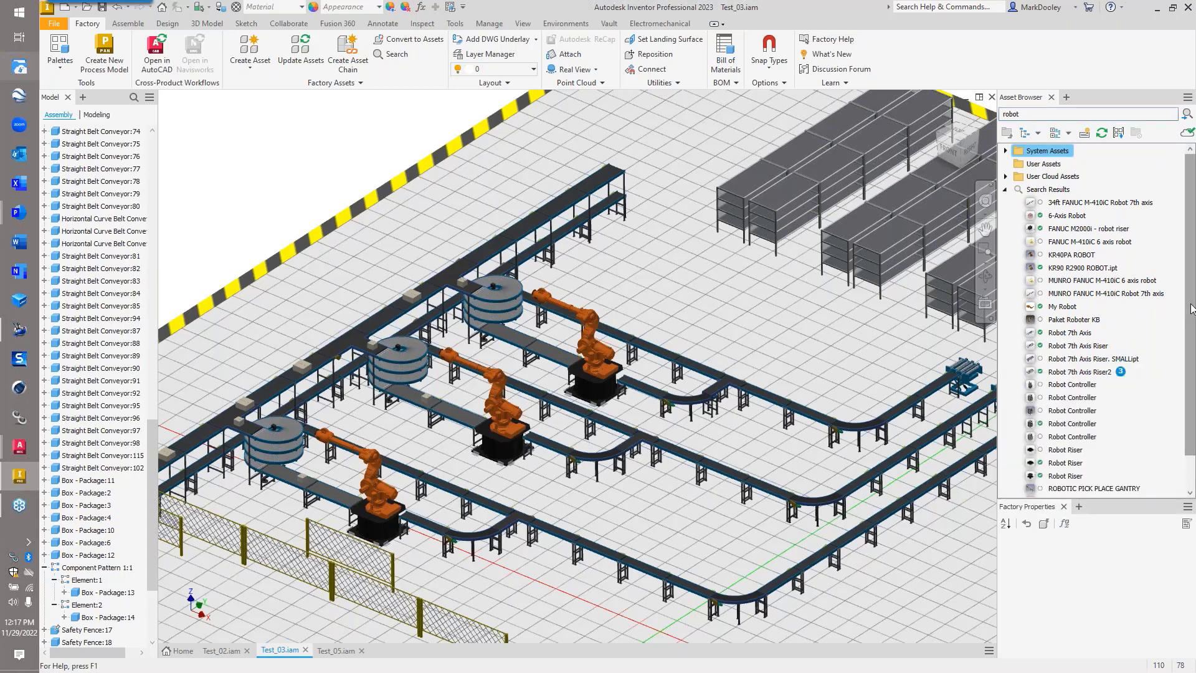
pyautogui.scroll(-1, 1185, 358)
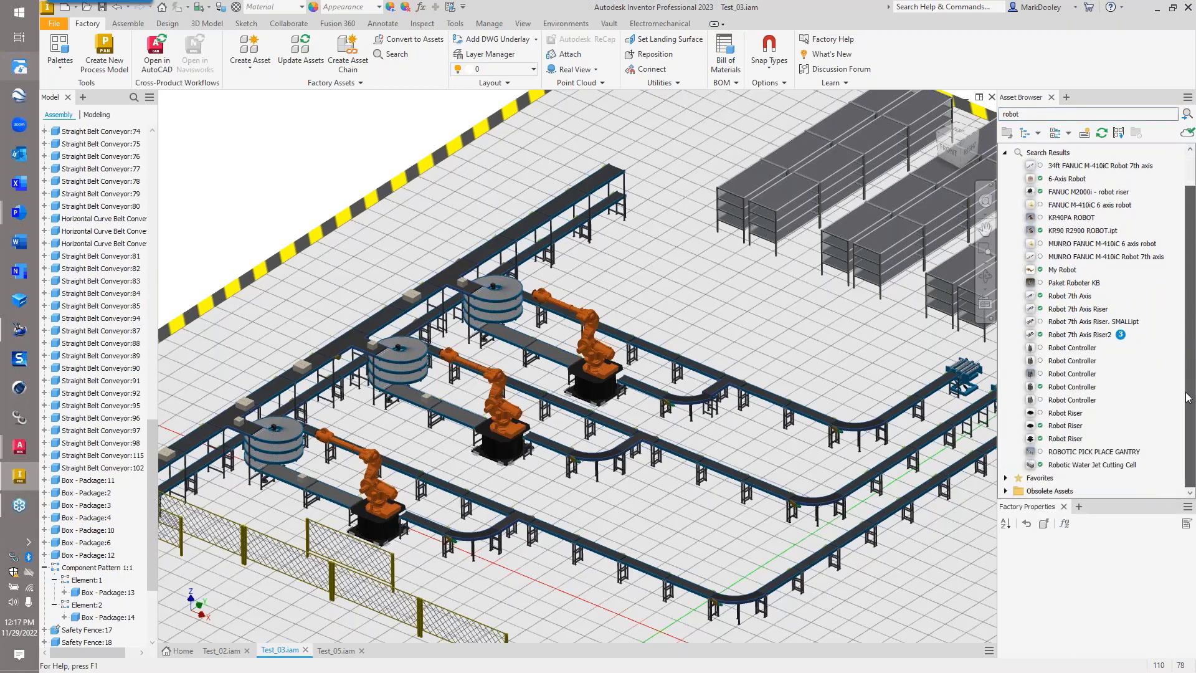
pyautogui.scroll(1, 1192, 370)
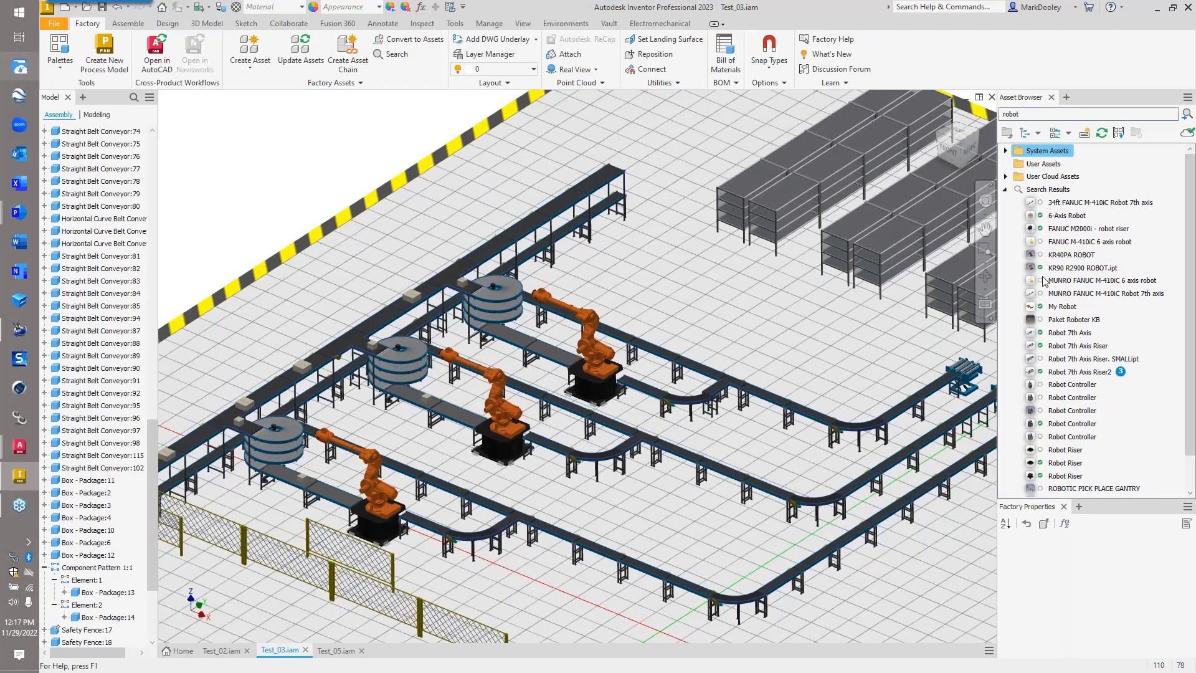
# - Download the files of the first Robot Controller cloud asset in the search results
pyautogui.moveTo(1051, 273)
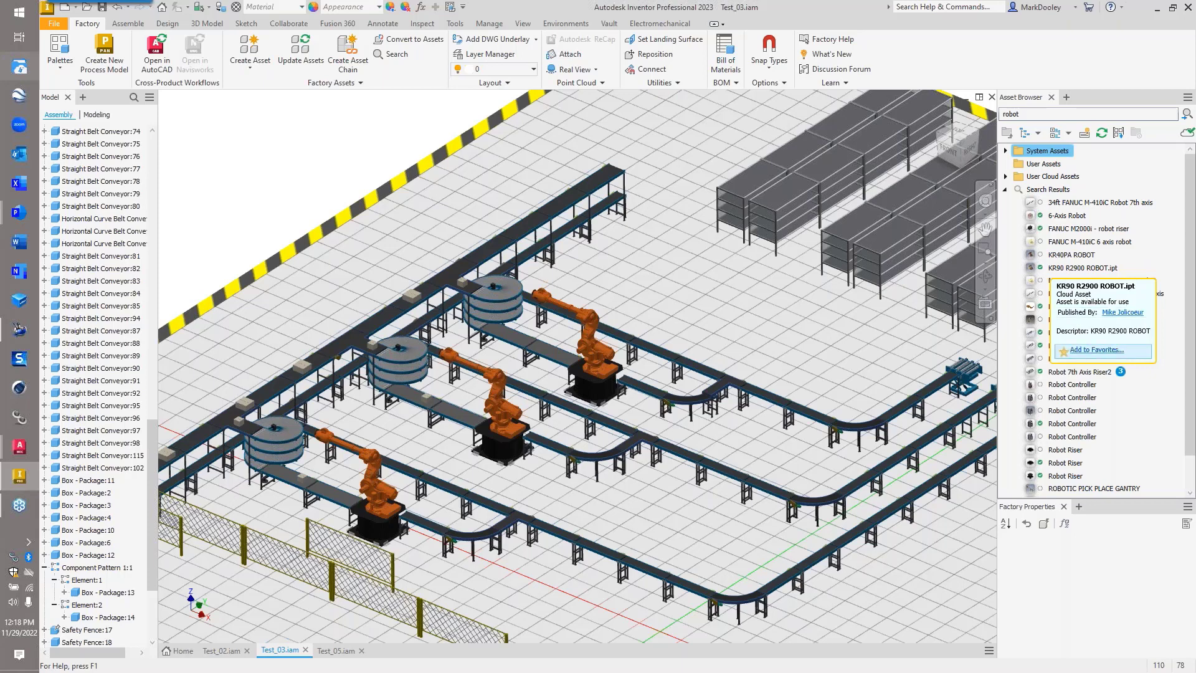
pyautogui.moveTo(1057, 390)
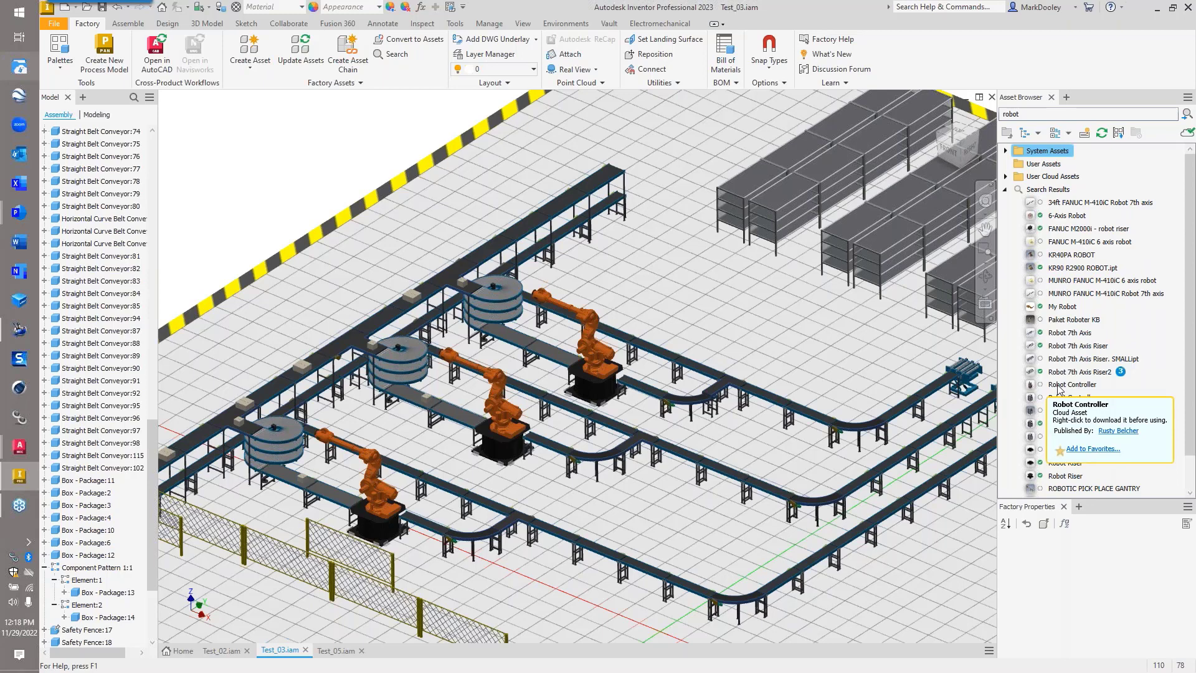
pyautogui.doubleClick(1056, 390)
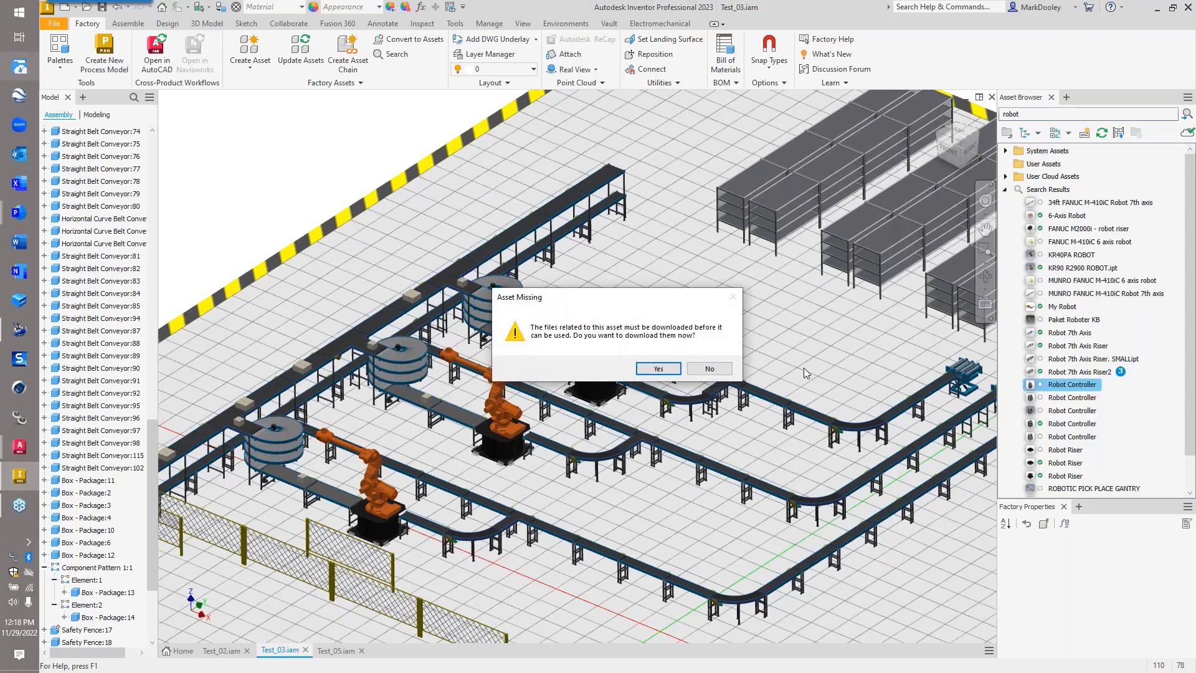
pyautogui.click(657, 367)
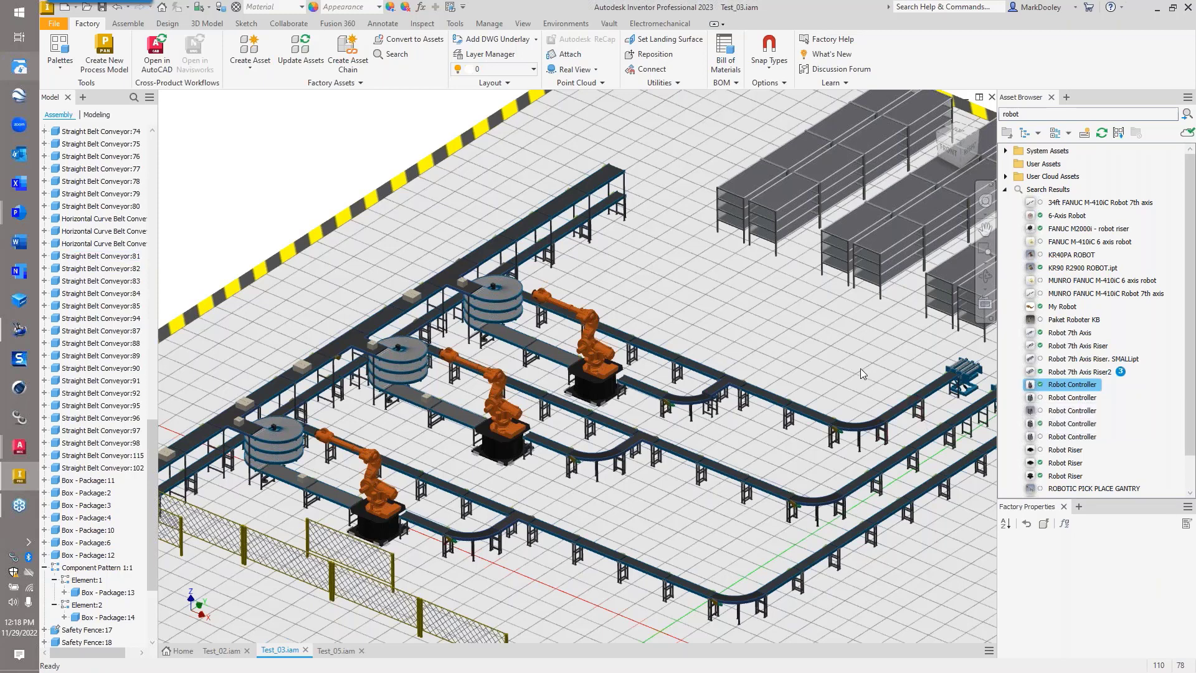
pyautogui.rightClick(1048, 190)
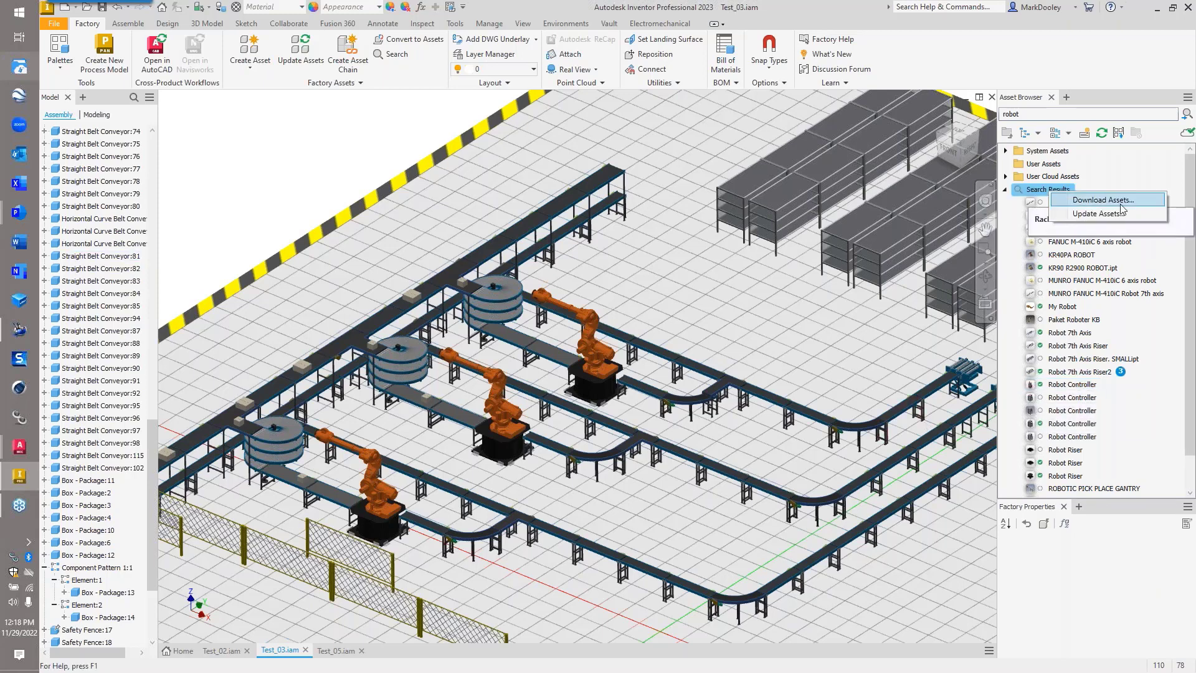
pyautogui.click(844, 325)
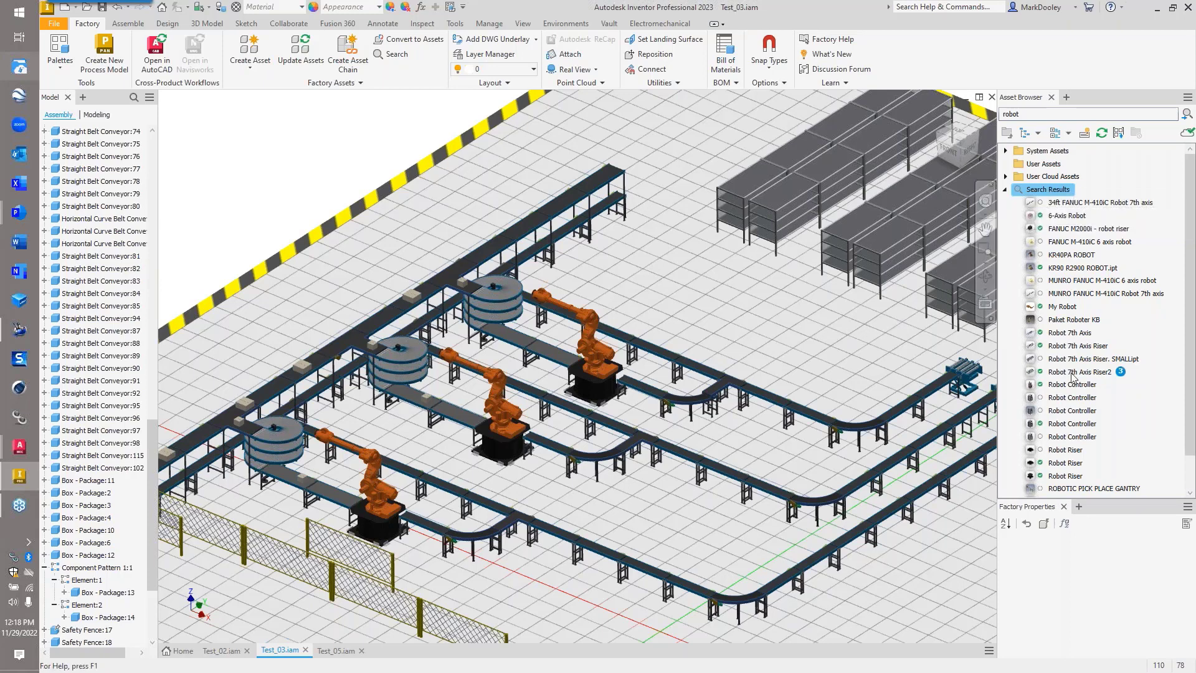
# - Place a Robot 7th Axis Riser2 asset in Test_03.iam, on the open floor between the middle and outermost belt conveyor lines
pyautogui.moveTo(1072, 372); pyautogui.dragTo(744, 385)
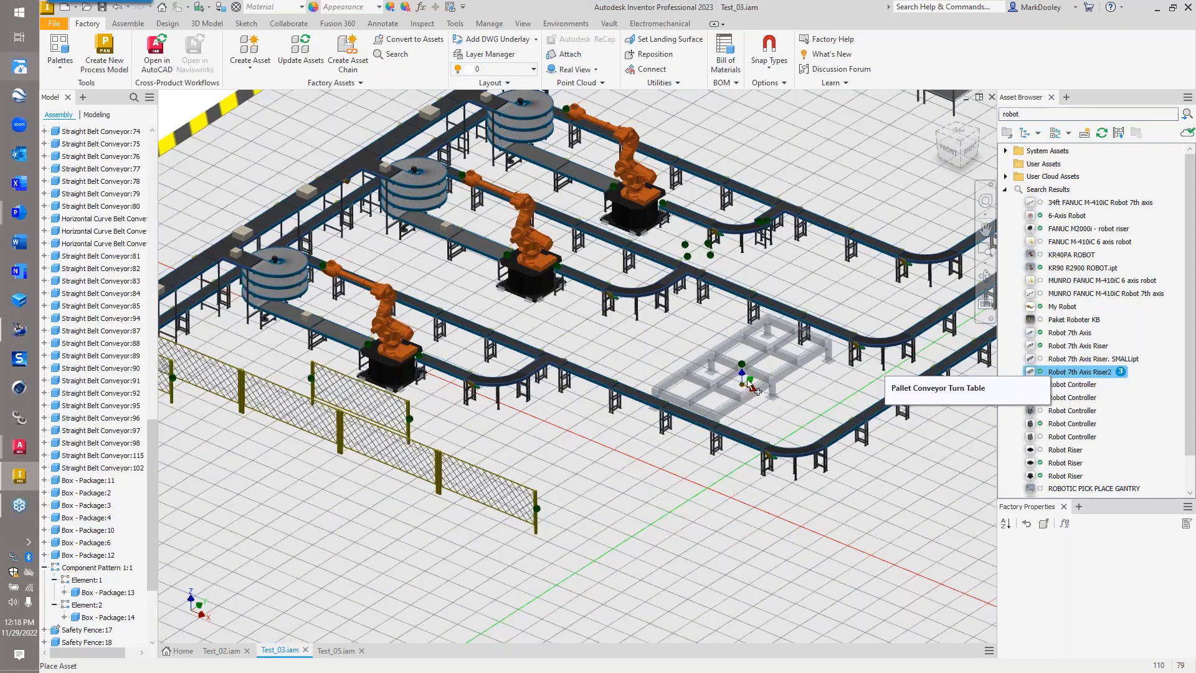
pyautogui.click(956, 138)
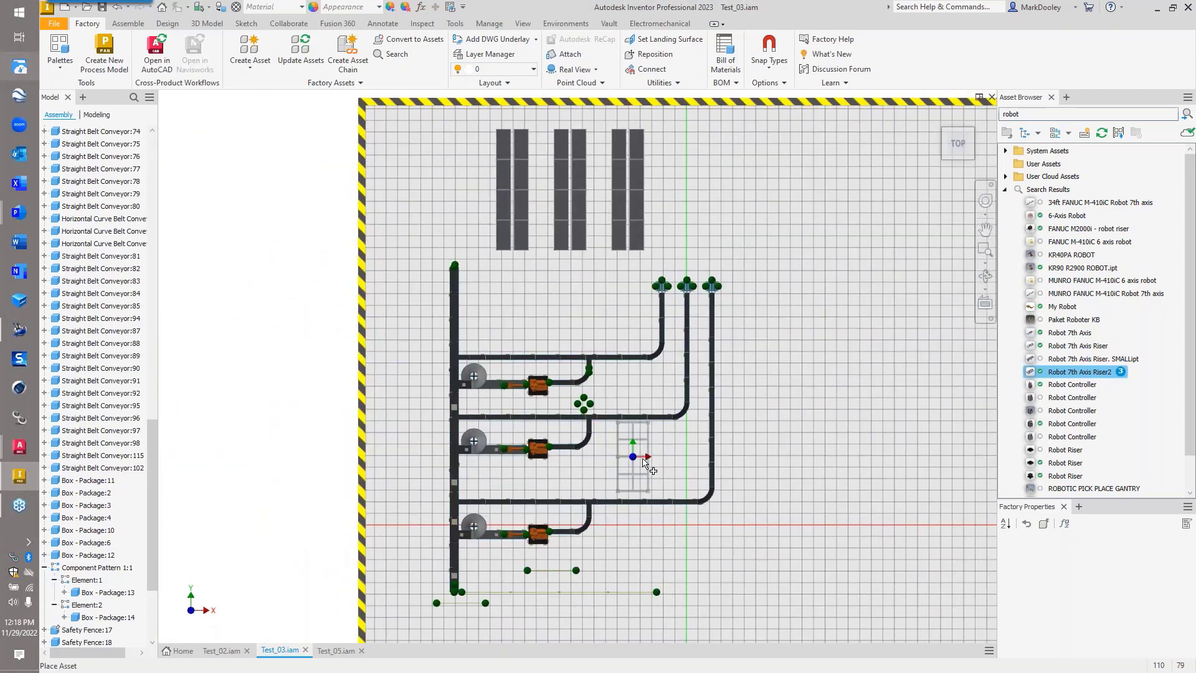
pyautogui.scroll(3, 647, 461)
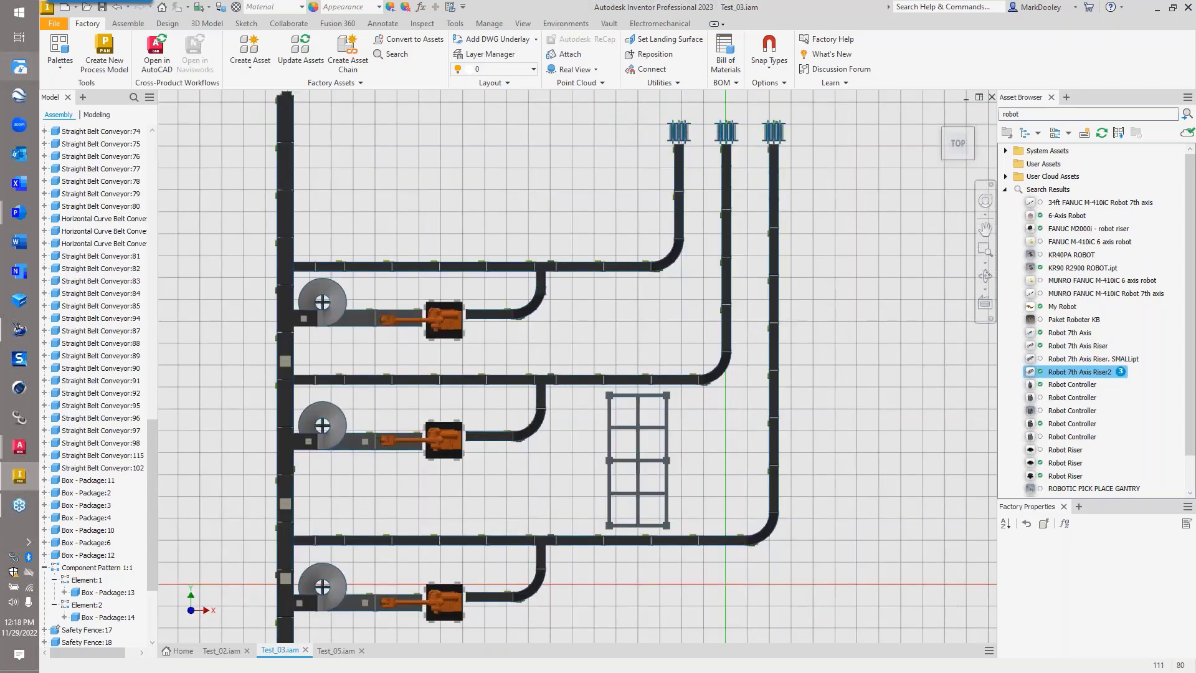
# - Rotate the Robot 7th Axis Riser2 by -90 degrees about its vertical axis with Reposition so it lies parallel to the conveyor lines
pyautogui.keyDown('shift'); pyautogui.moveTo(643, 463); pyautogui.dragTo(705, 431, button='middle'); pyautogui.keyUp('shift')
pyautogui.scroll(2, 704, 431)
pyautogui.scroll(3, 705, 431)
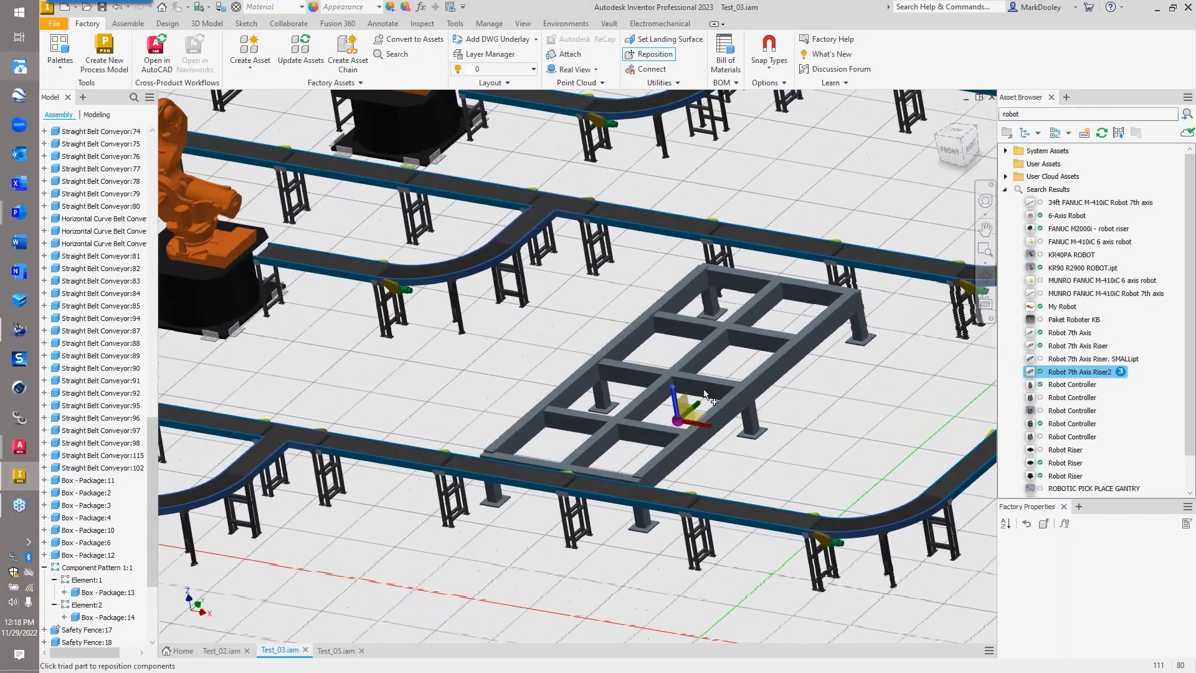
pyautogui.click(674, 386)
pyautogui.moveTo(726, 395); pyautogui.dragTo(610, 454)
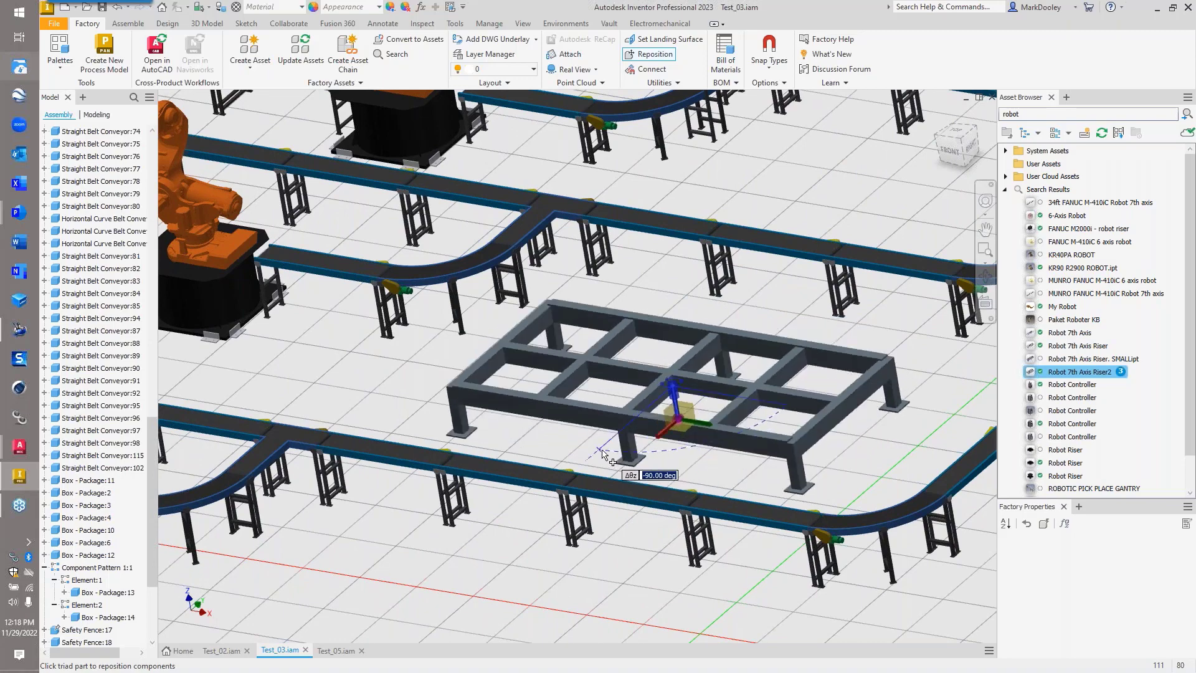
pyautogui.rightClick(579, 442)
pyautogui.click(596, 445)
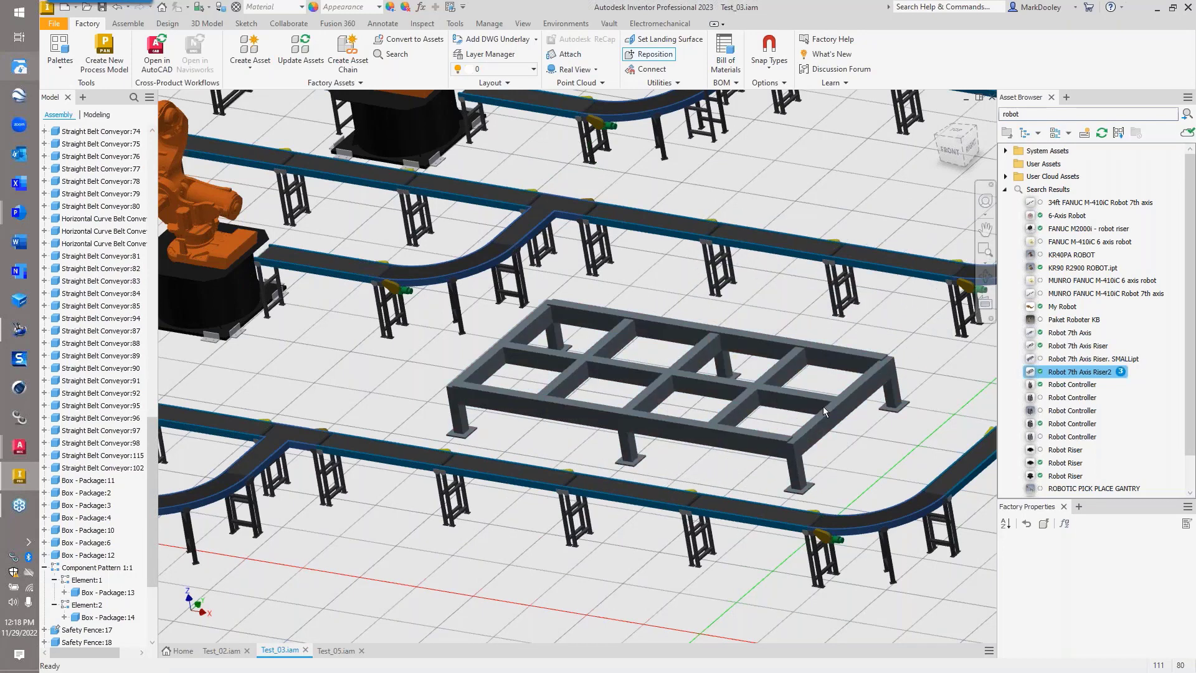
pyautogui.press('Escape')
# - Place one 6-Axis Robot asset on the middle of the 7th axis riser
pyautogui.doubleClick(1068, 218)
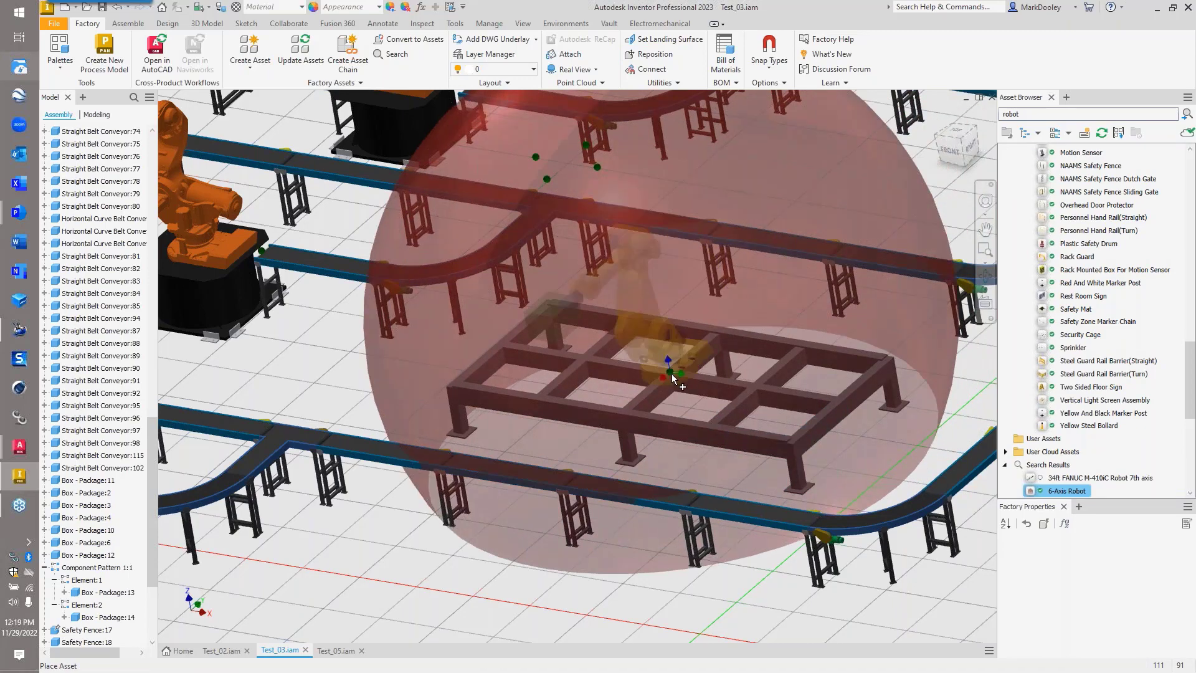
pyautogui.click(671, 373)
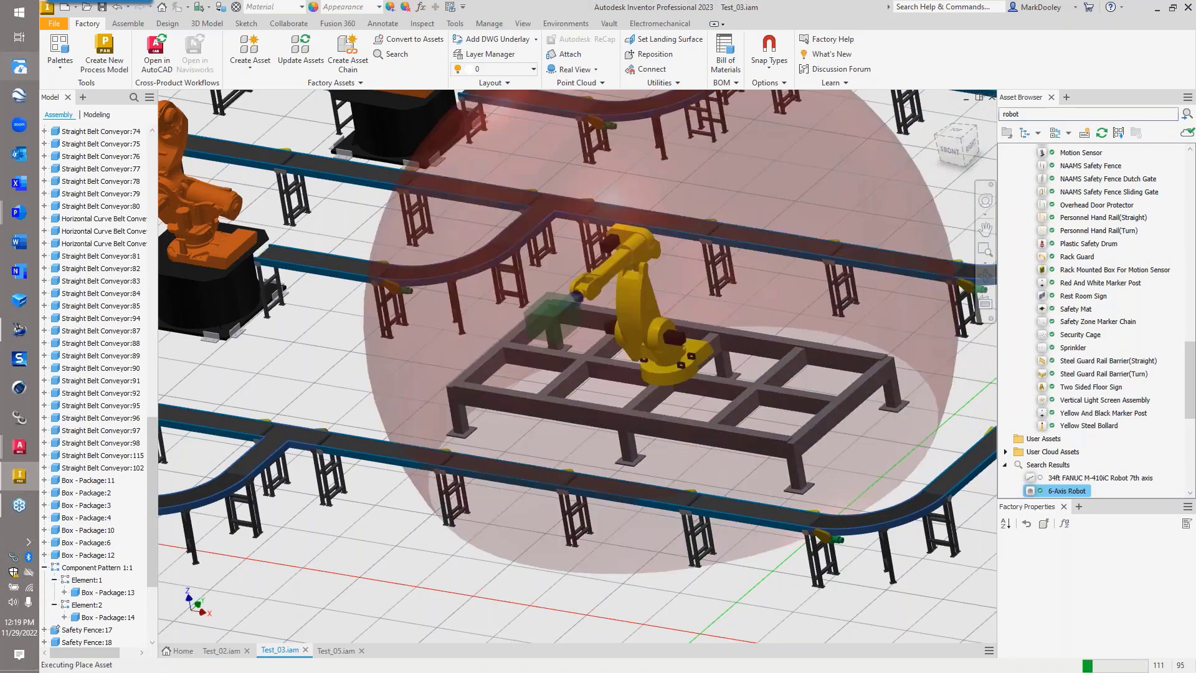
pyautogui.scroll(-5, 756, 383)
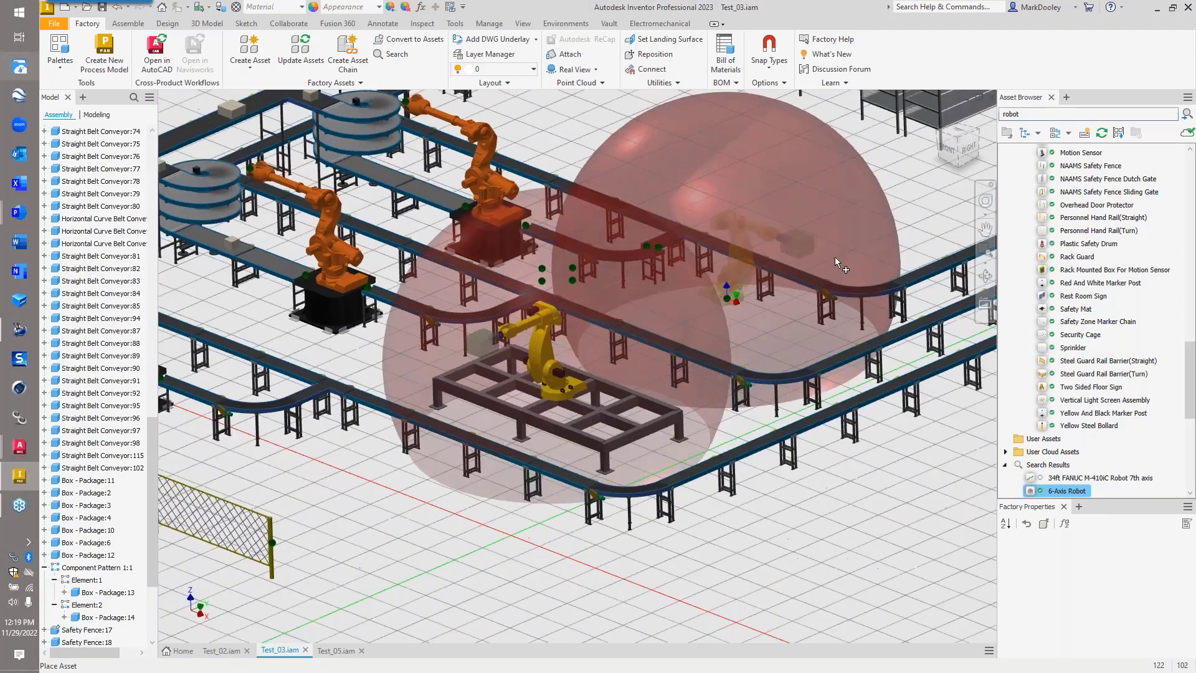
pyautogui.rightClick(822, 249)
pyautogui.click(844, 256)
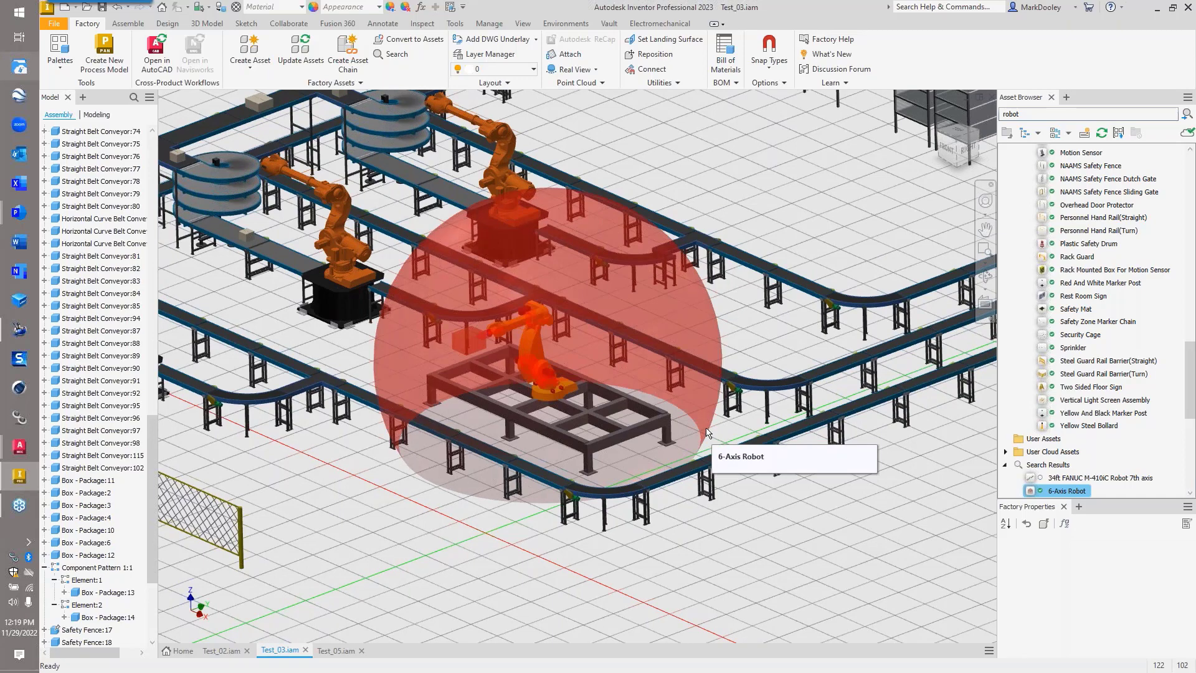
pyautogui.keyDown('shift'); pyautogui.moveTo(739, 350); pyautogui.dragTo(817, 375, button='middle'); pyautogui.keyUp('shift')
pyautogui.scroll(-5, 96, 541)
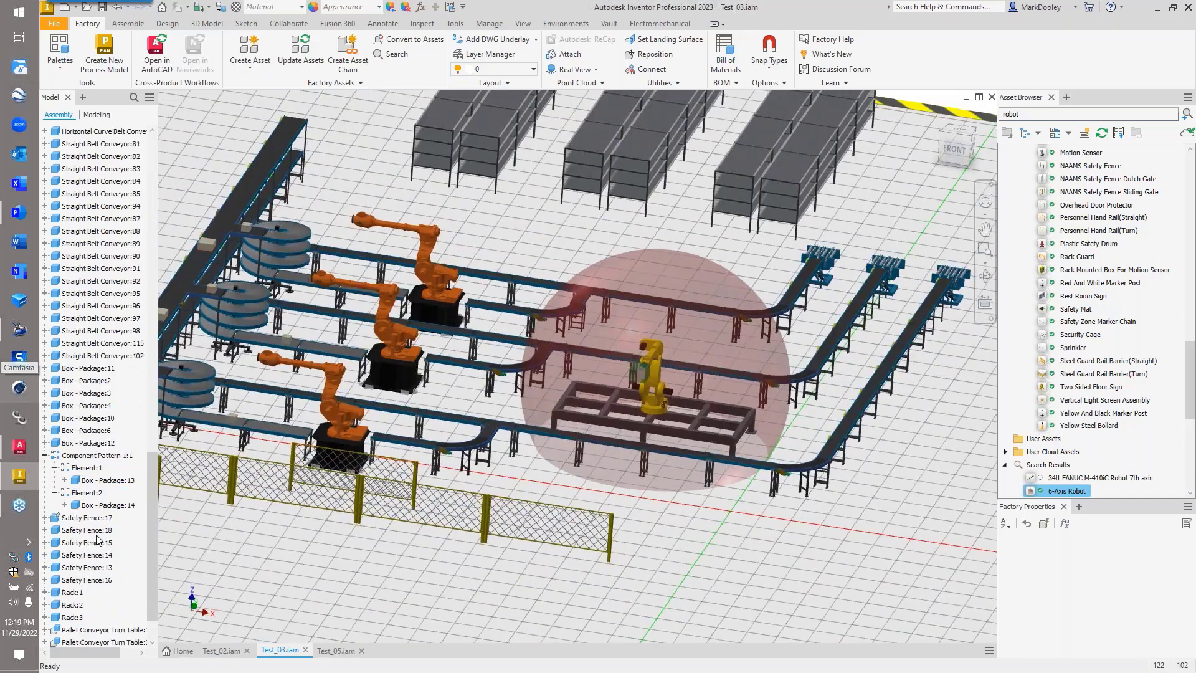
pyautogui.scroll(3, 91, 499)
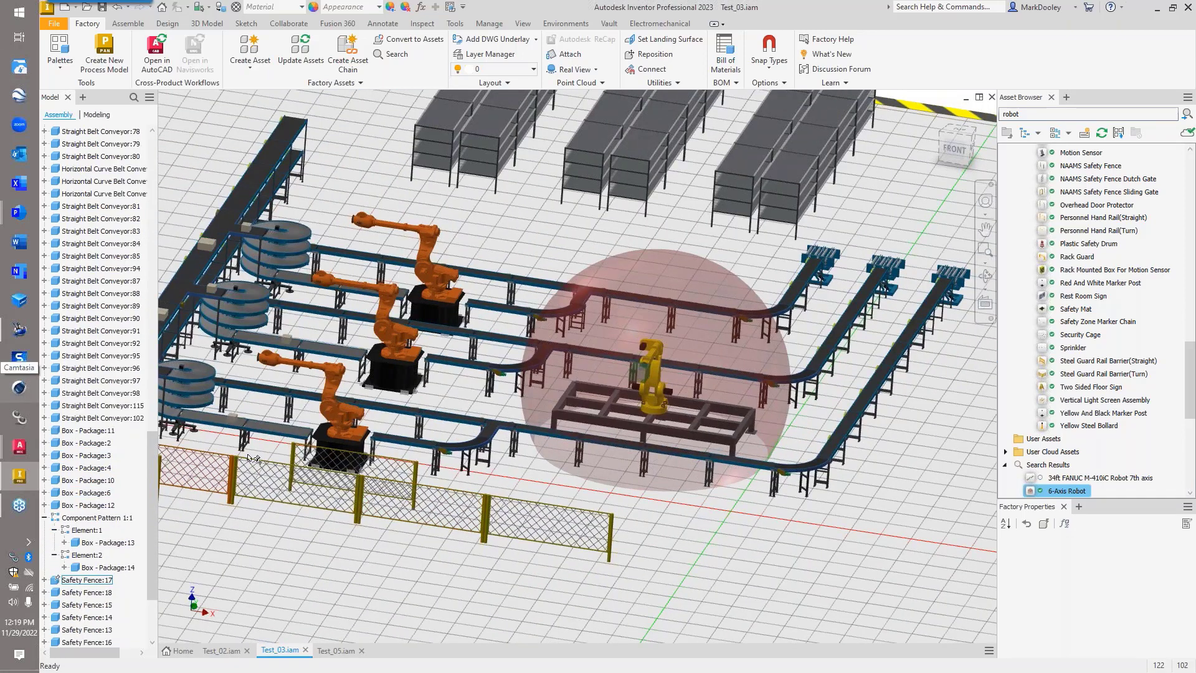
pyautogui.scroll(-3, 659, 437)
pyautogui.keyDown('shift'); pyautogui.moveTo(660, 438); pyautogui.dragTo(573, 402, button='middle'); pyautogui.keyUp('shift')
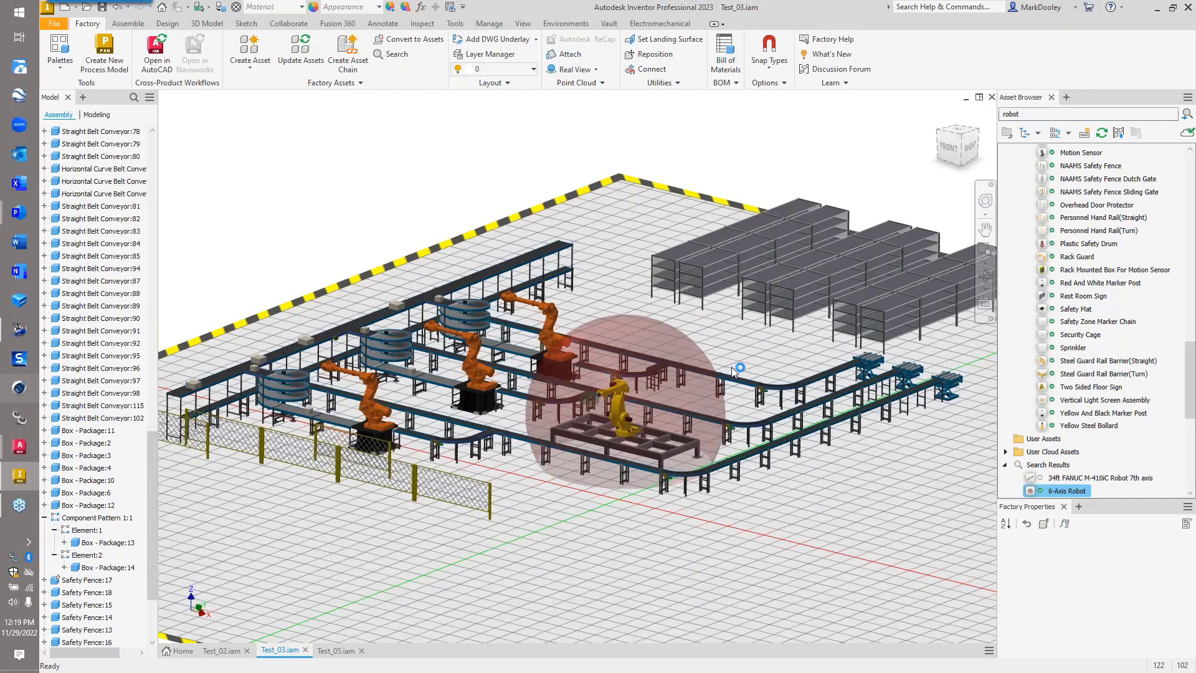
pyautogui.scroll(1, 731, 367)
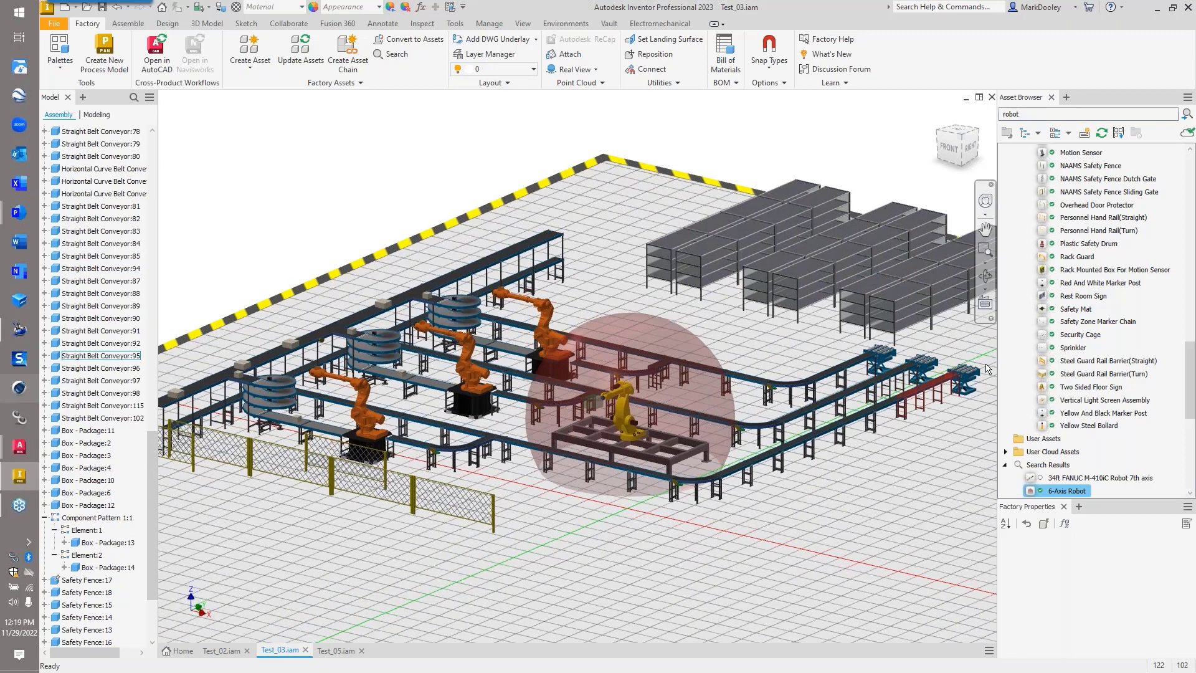
# - Search the factory assets for "duct"
pyautogui.scroll(10, 1070, 338)
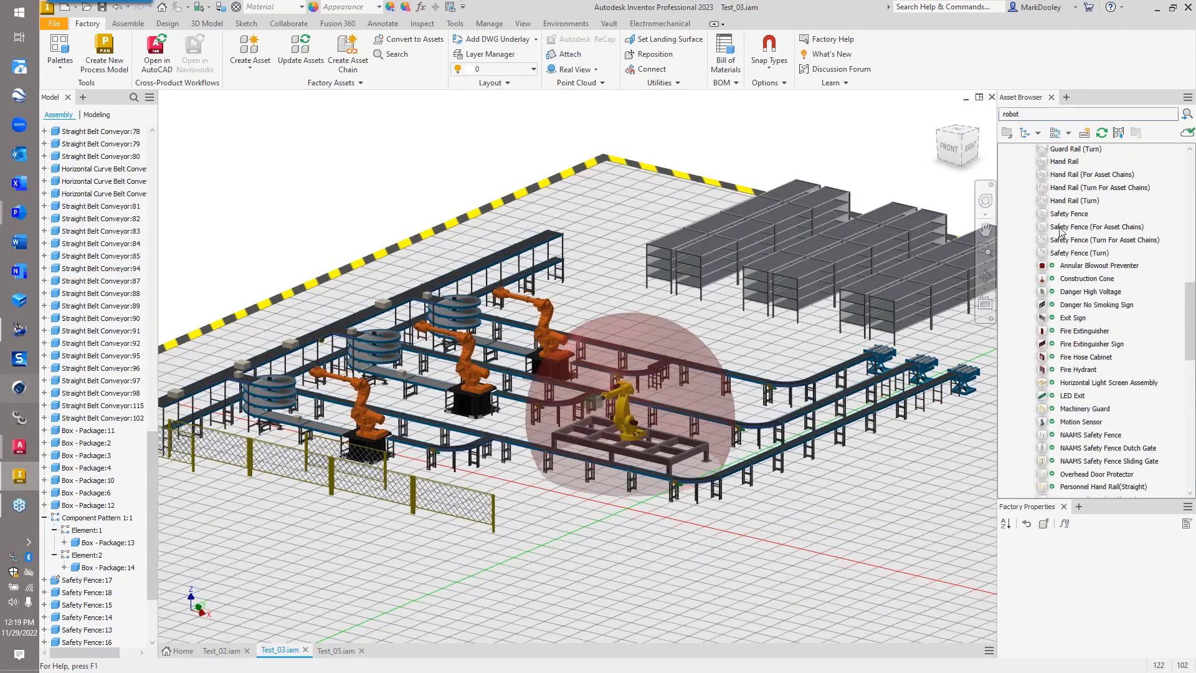
pyautogui.doubleClick(1053, 115)
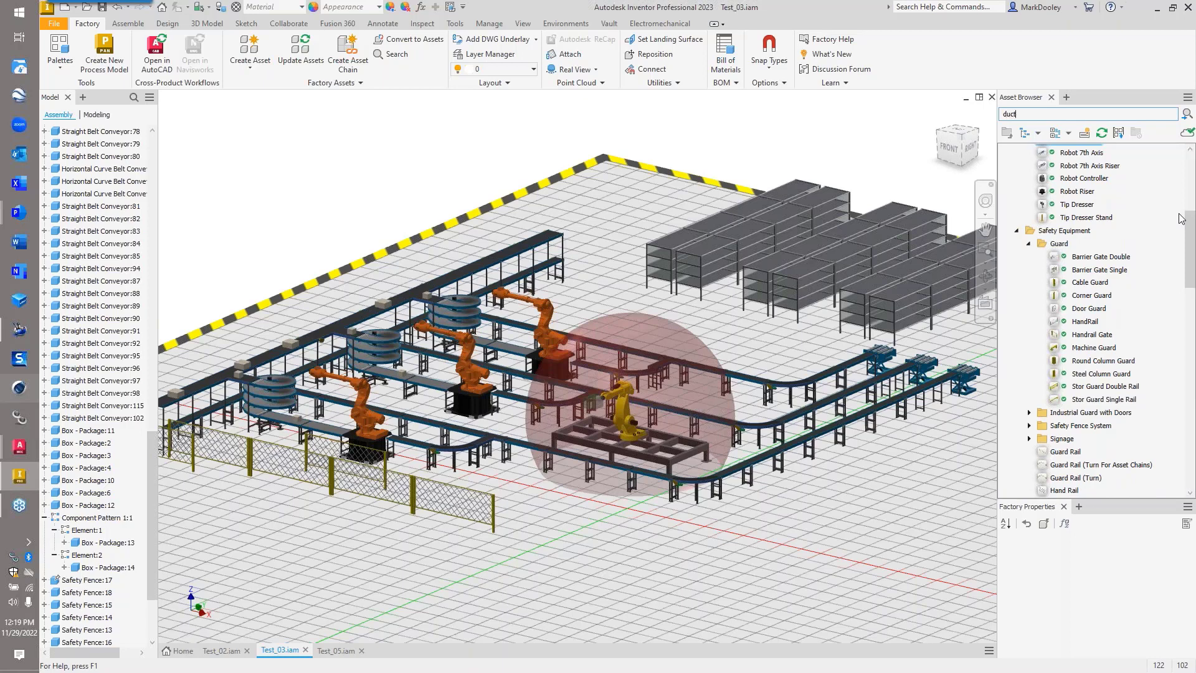
pyautogui.press('Return')
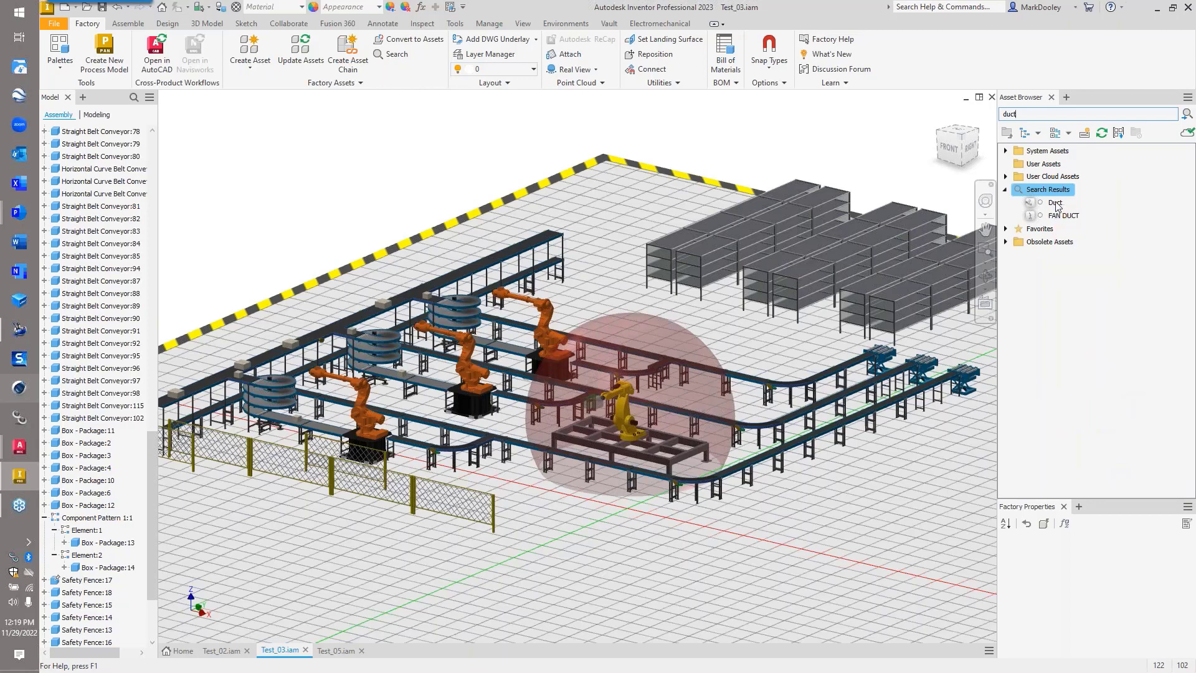
# - Browse the system assets' Structural group and the Square Duct group within Building Utilities' Duct category
pyautogui.click(1006, 151)
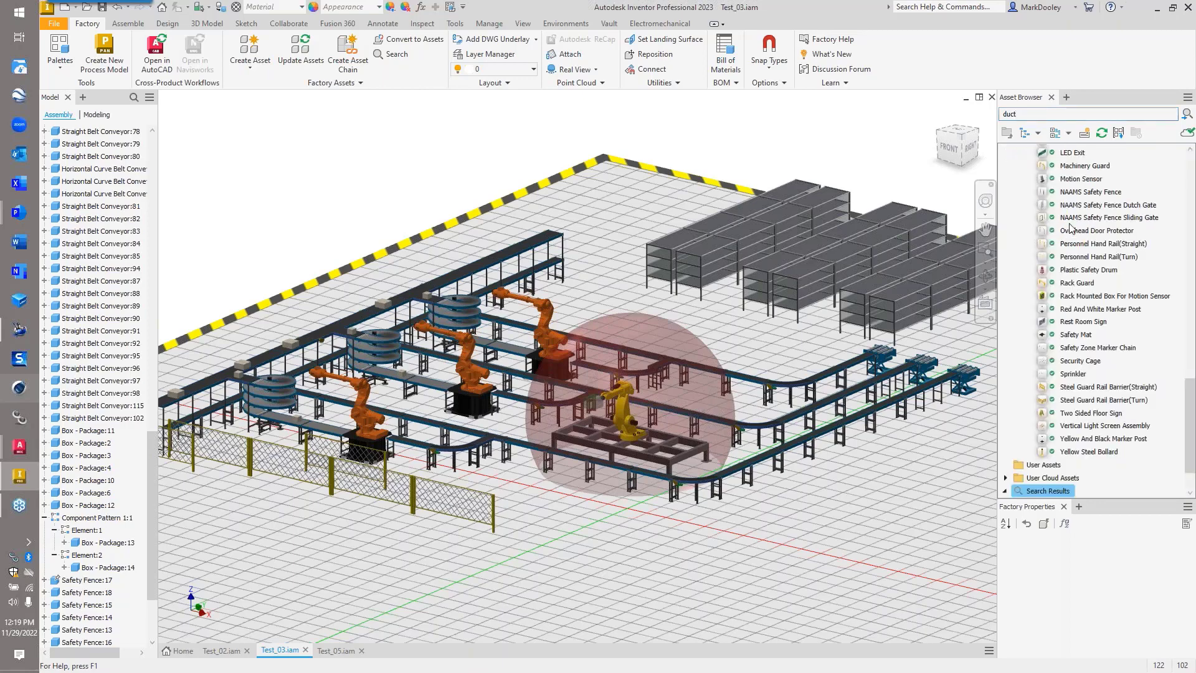
pyautogui.scroll(10, 1071, 231)
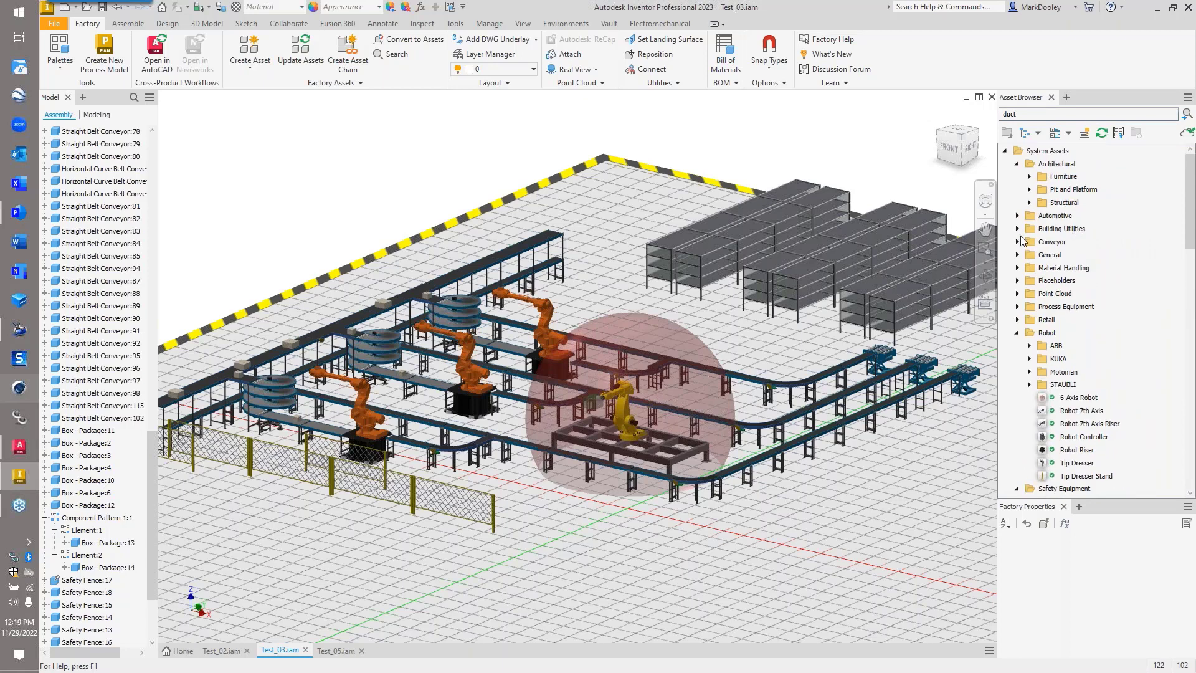
pyautogui.click(1031, 203)
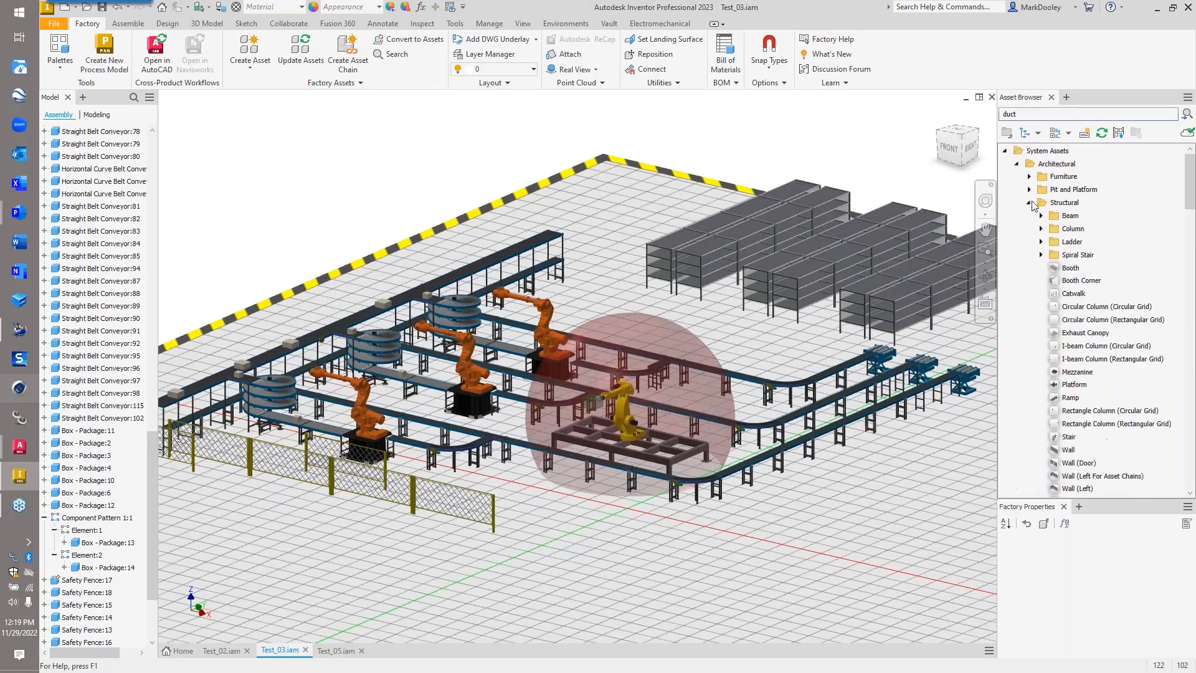
pyautogui.click(1028, 204)
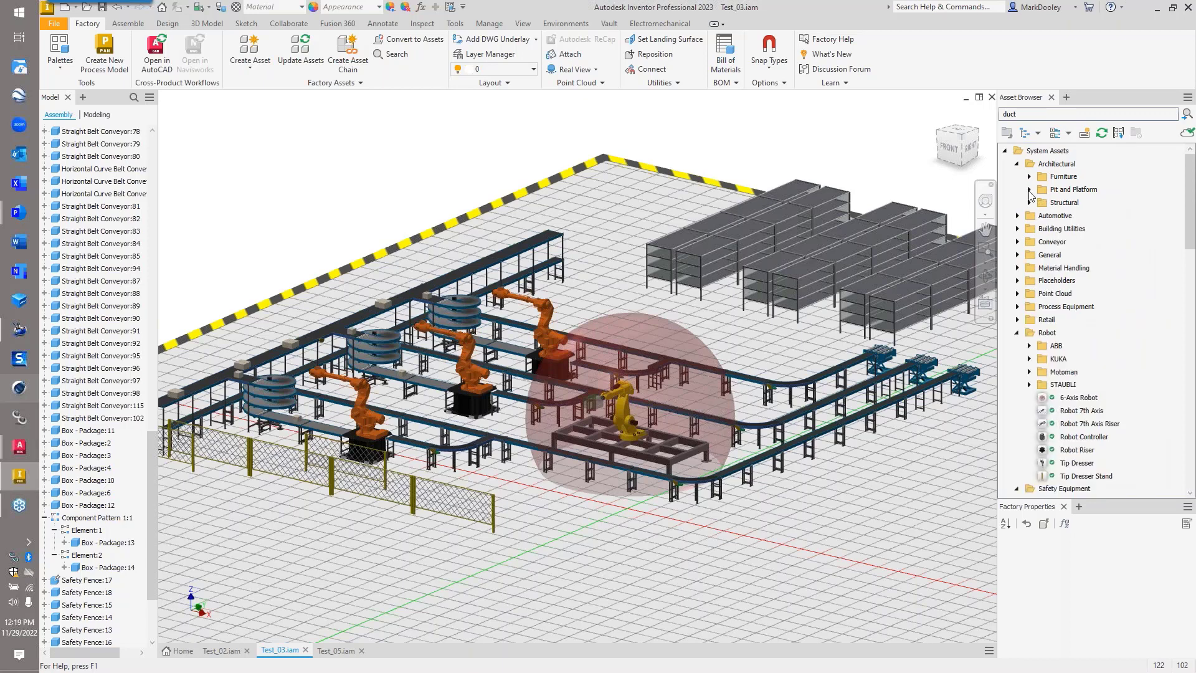
pyautogui.click(1017, 229)
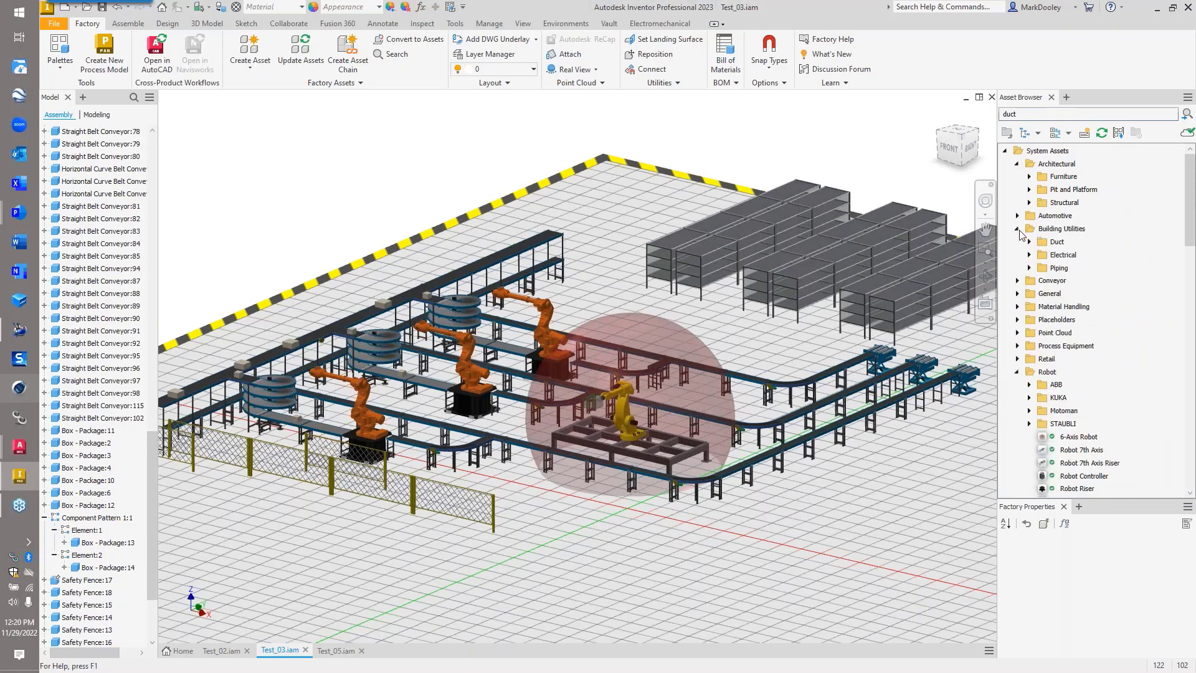
pyautogui.click(1029, 242)
pyautogui.click(1041, 269)
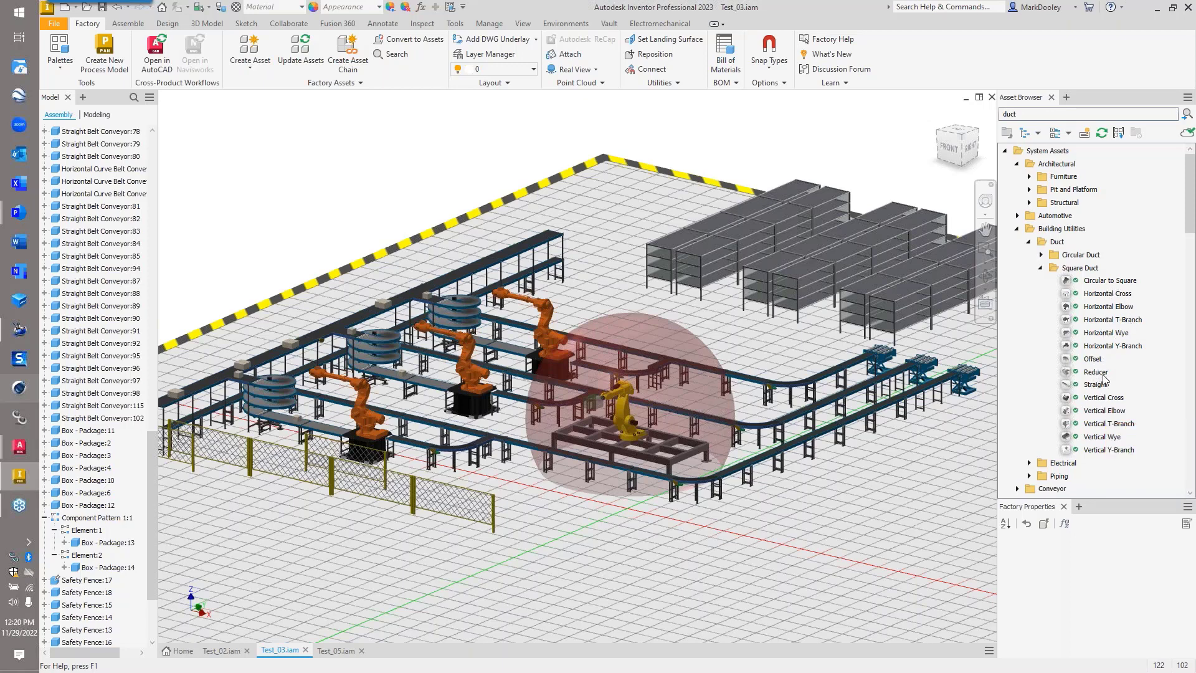
# - Place one Straight square duct asset above the floor in the front view, between the orange robot and the yellow robot's reach envelope
pyautogui.moveTo(1097, 384); pyautogui.dragTo(830, 348)
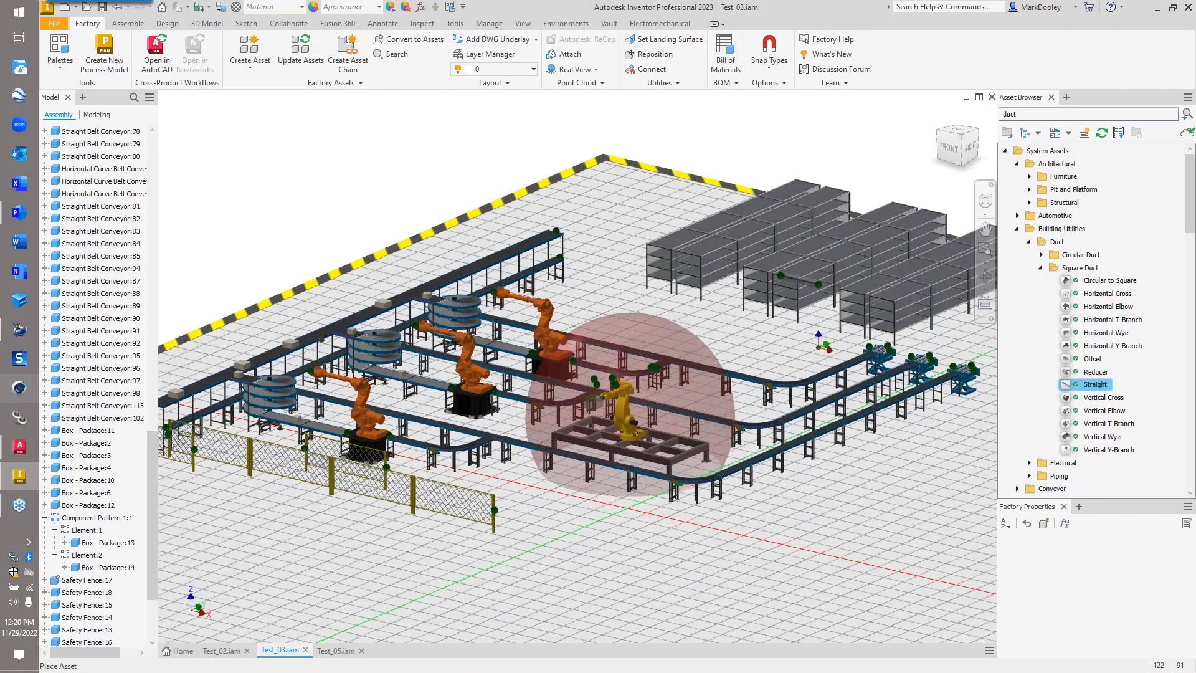
pyautogui.click(956, 156)
pyautogui.click(717, 389)
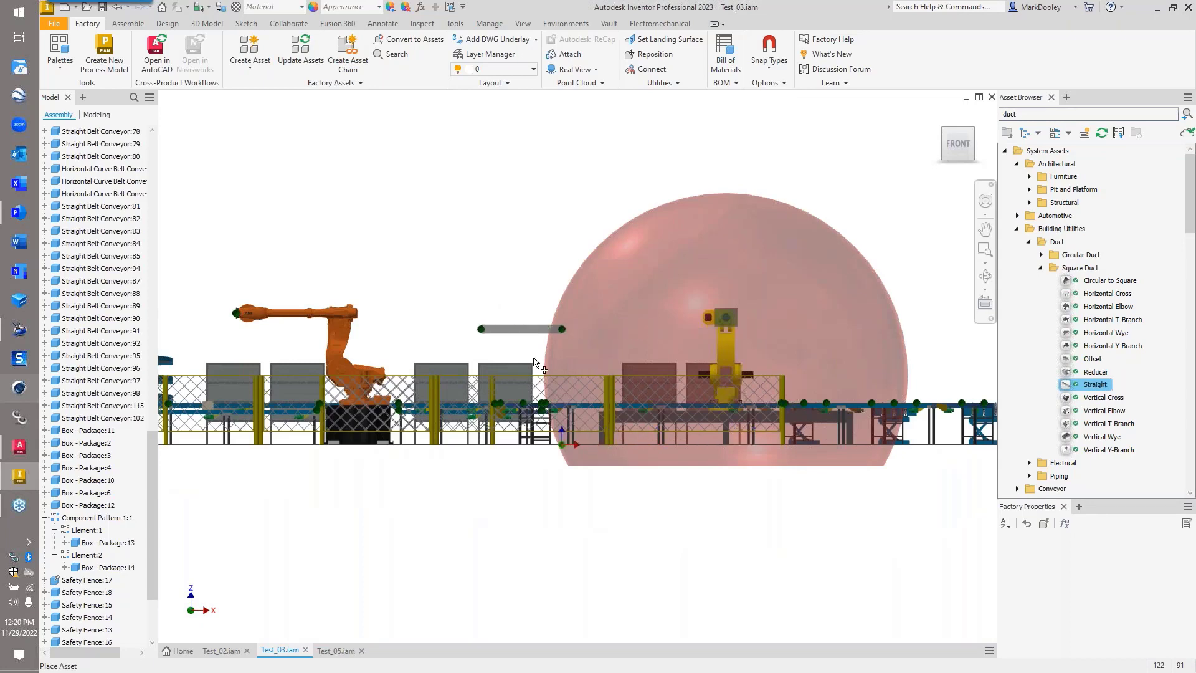
pyautogui.click(503, 340)
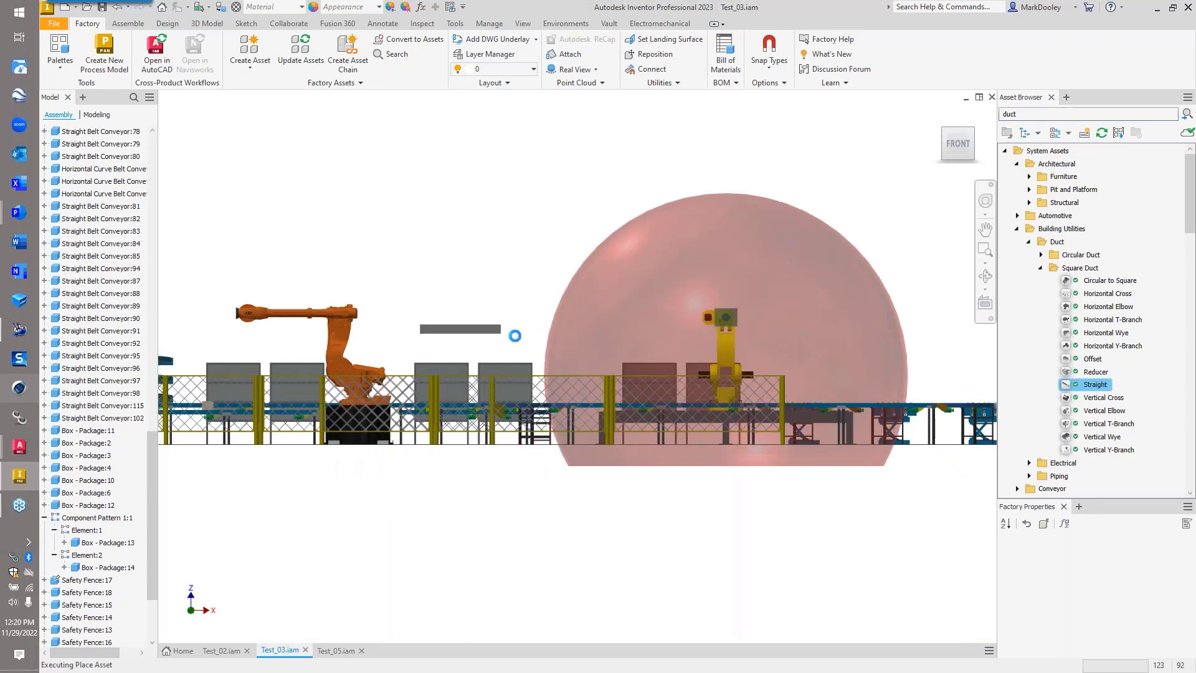
pyautogui.rightClick(533, 304)
pyautogui.click(551, 301)
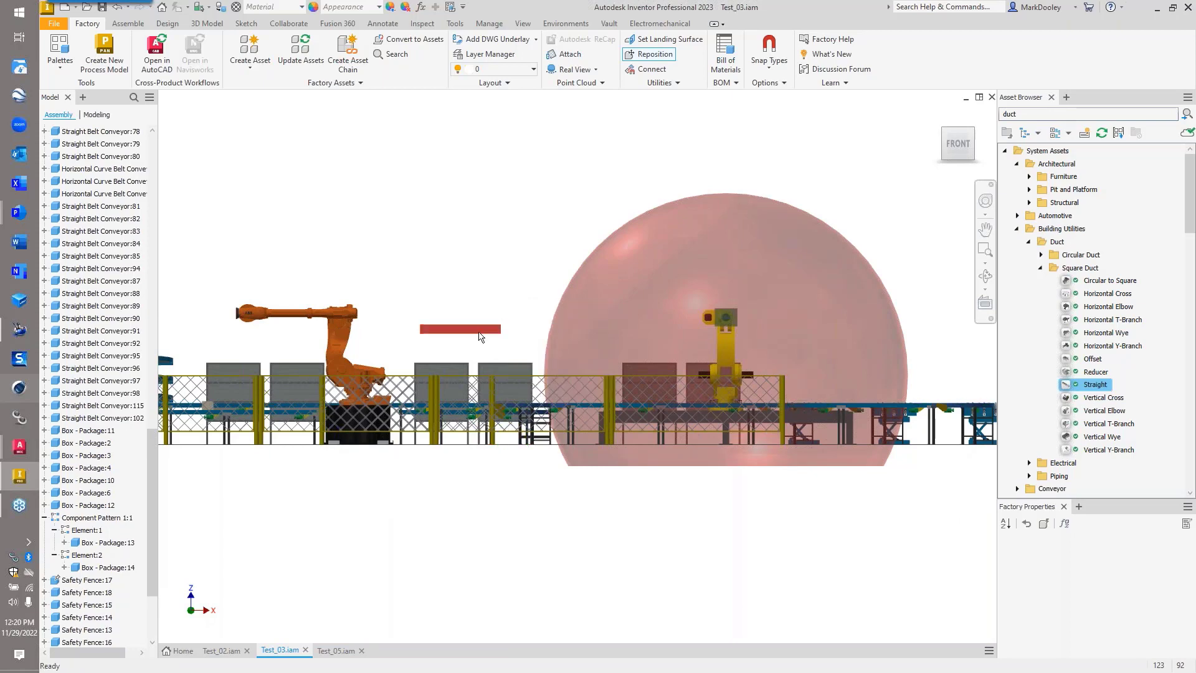
# - Set the straight square duct's length to 144 in its factory properties
pyautogui.click(479, 337)
pyautogui.moveTo(1114, 507); pyautogui.dragTo(1114, 435)
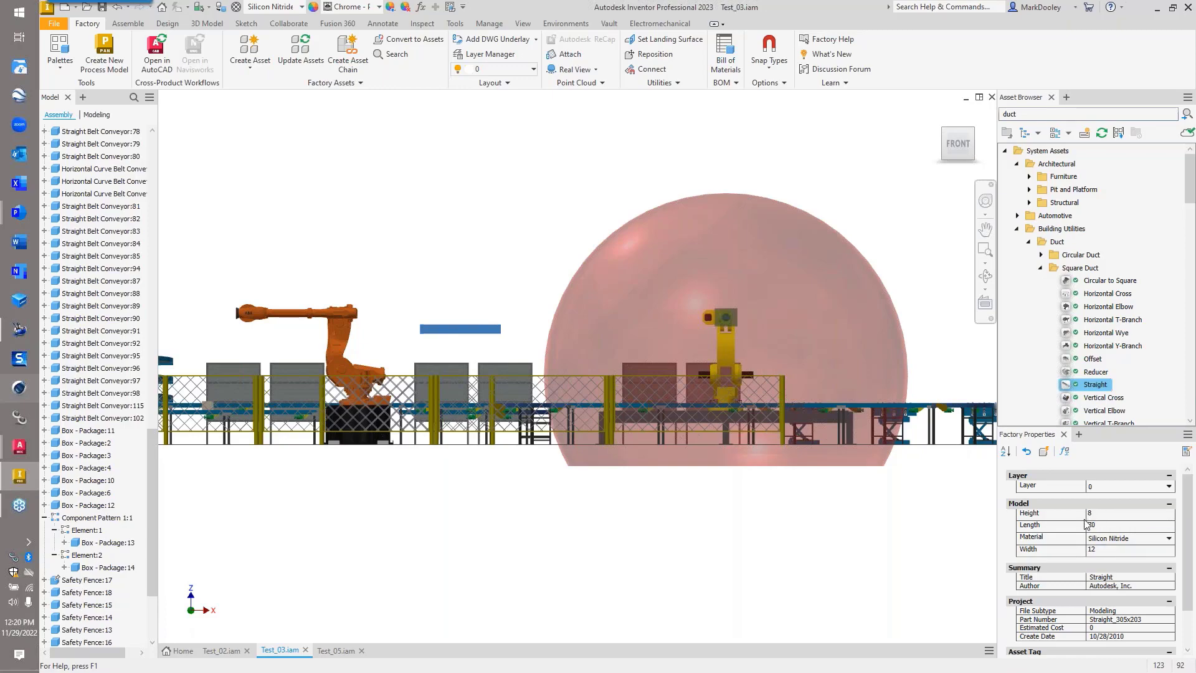
pyautogui.press('F6')
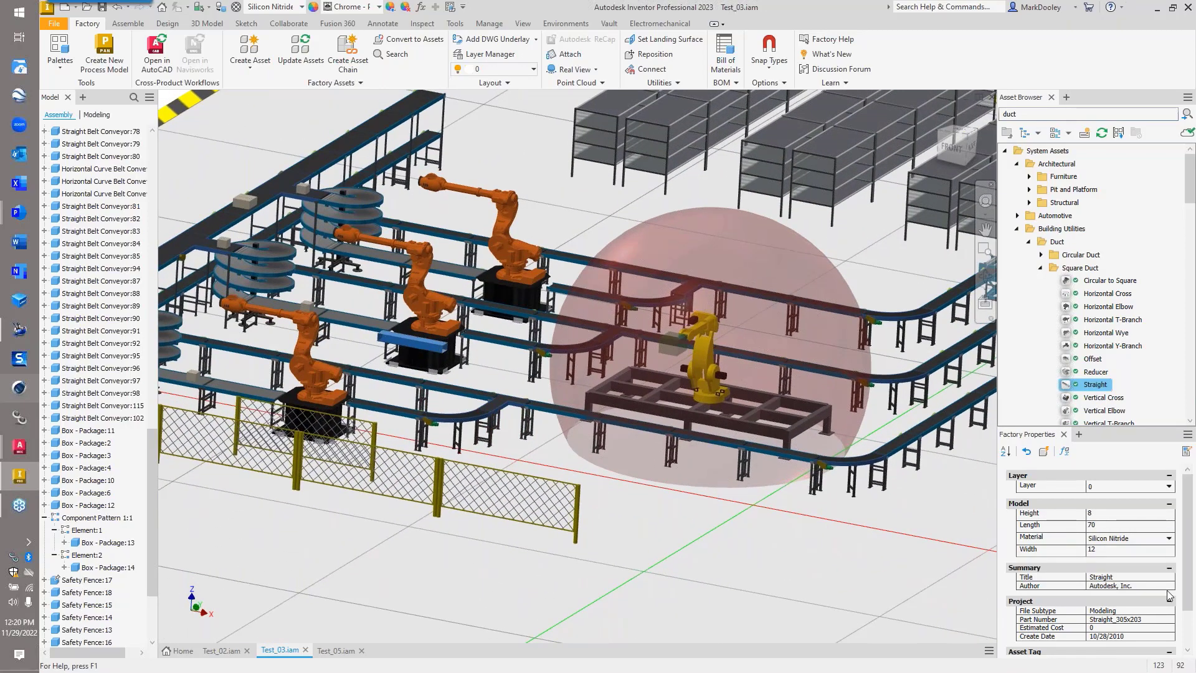
pyautogui.click(1104, 524)
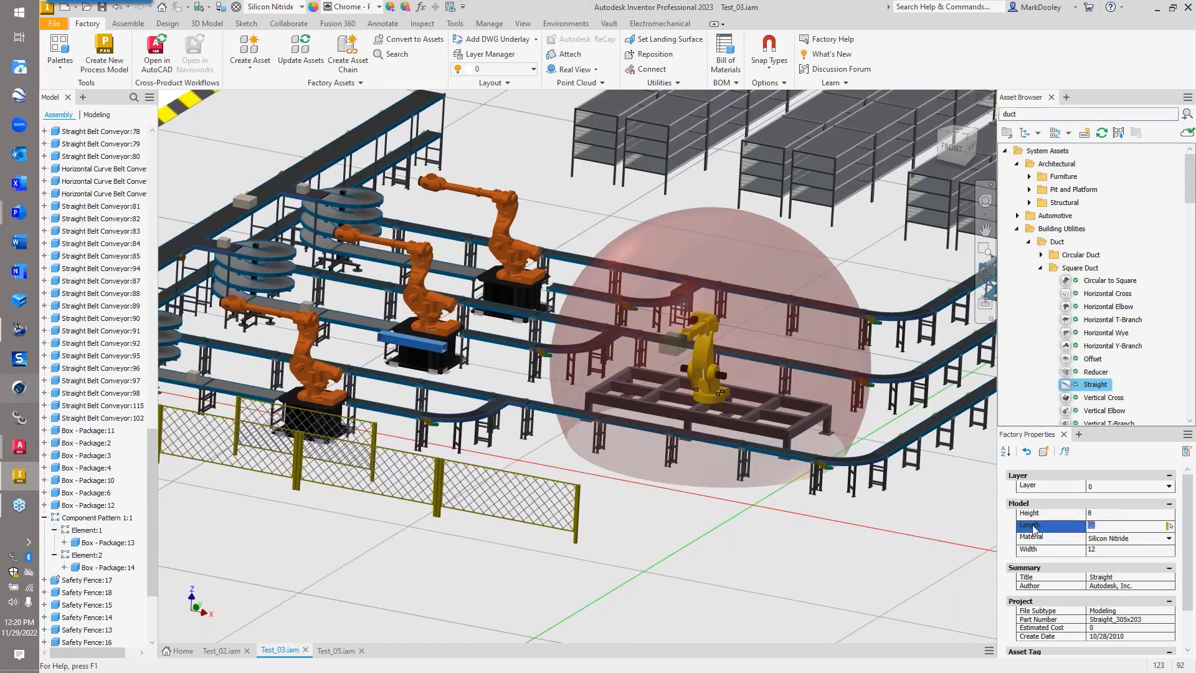
pyautogui.press('Return')
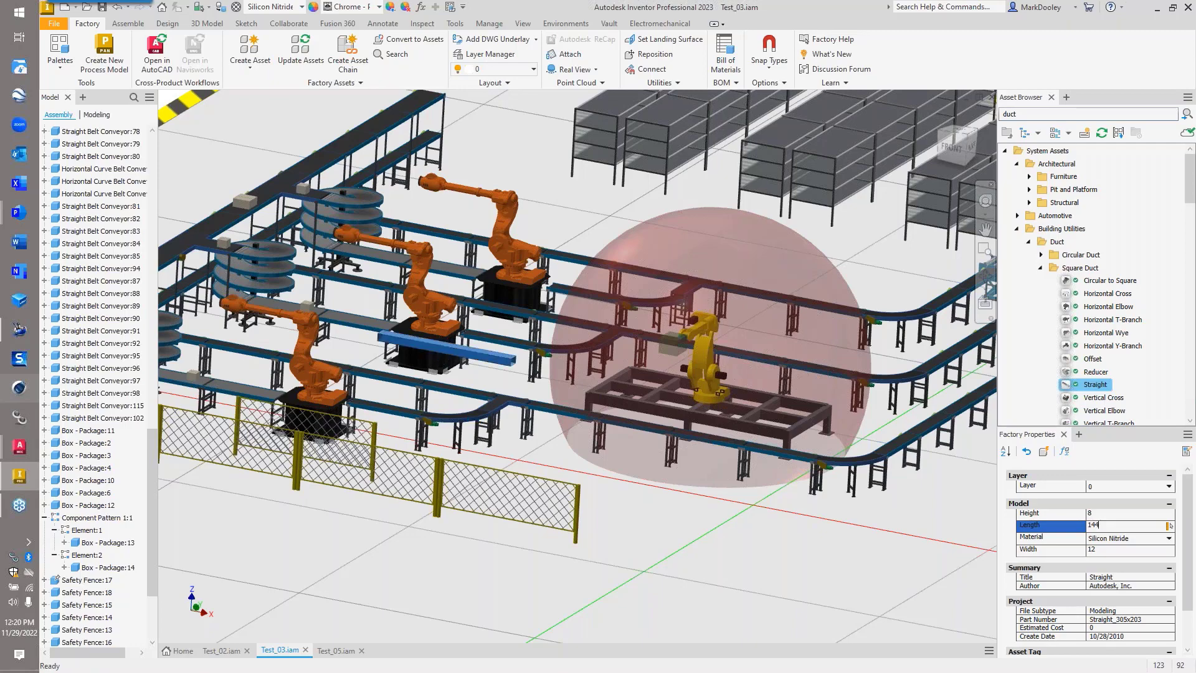
# - Check the straight duct's floor constraint offset in the model tree and view the duct's height relative to the robots
pyautogui.keyDown('shift'); pyautogui.moveTo(406, 349); pyautogui.dragTo(562, 333, button='middle'); pyautogui.keyUp('shift')
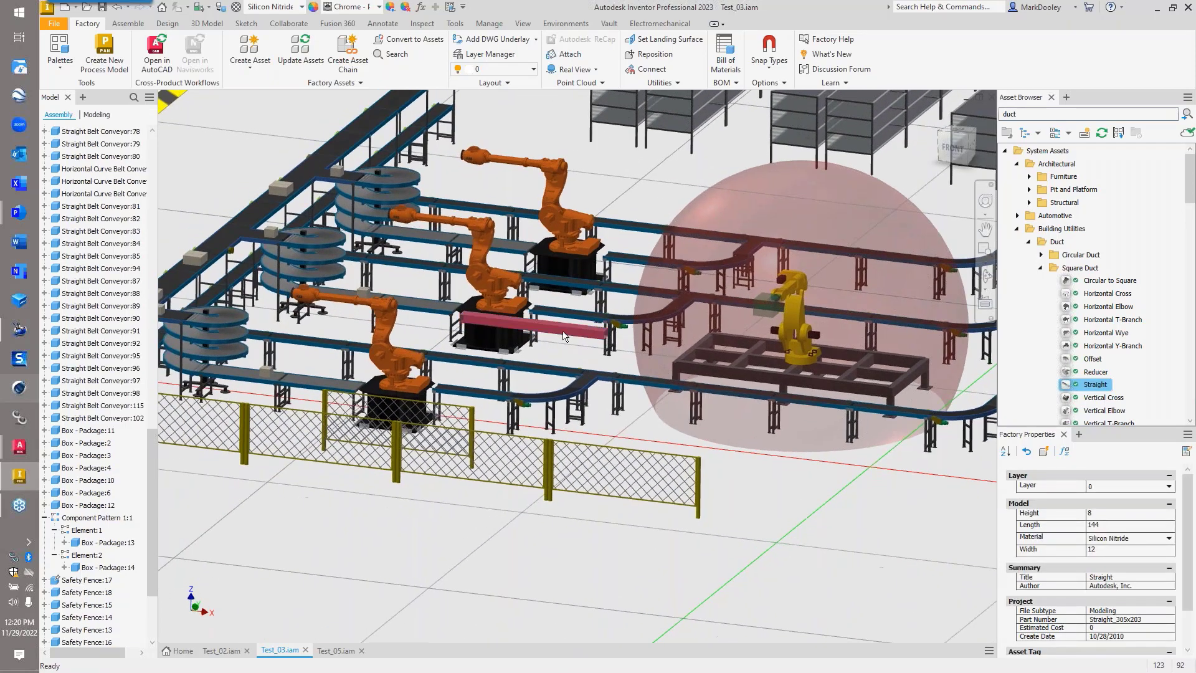
pyautogui.scroll(-4, 118, 598)
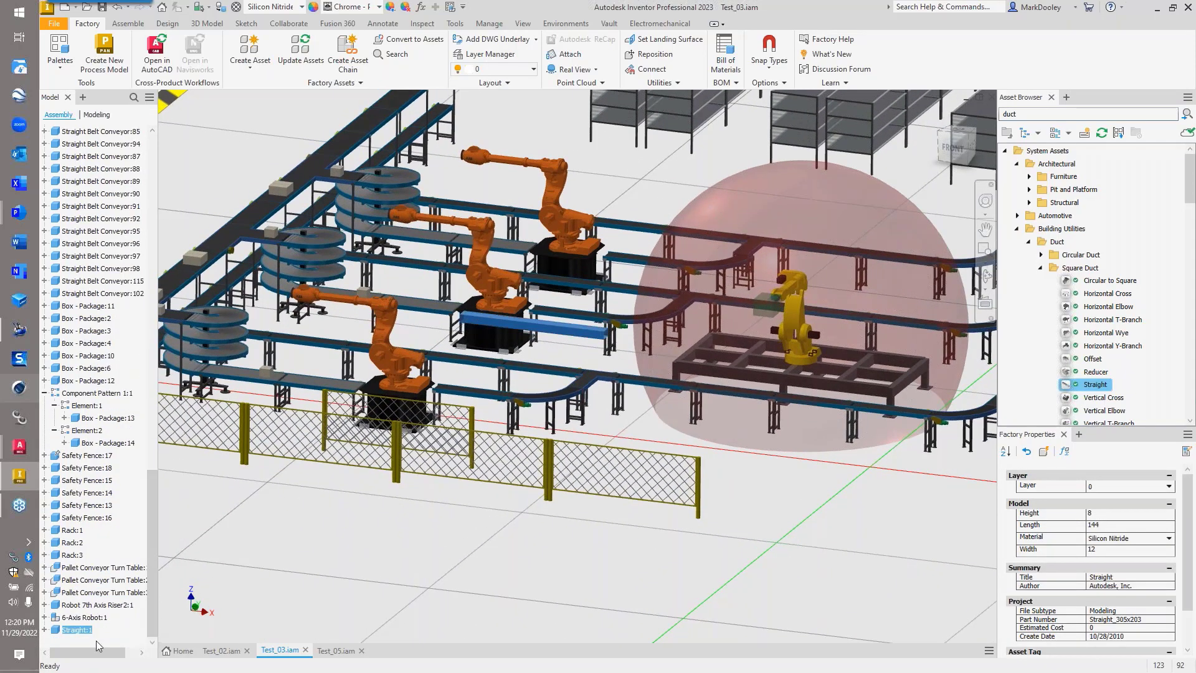
pyautogui.click(45, 630)
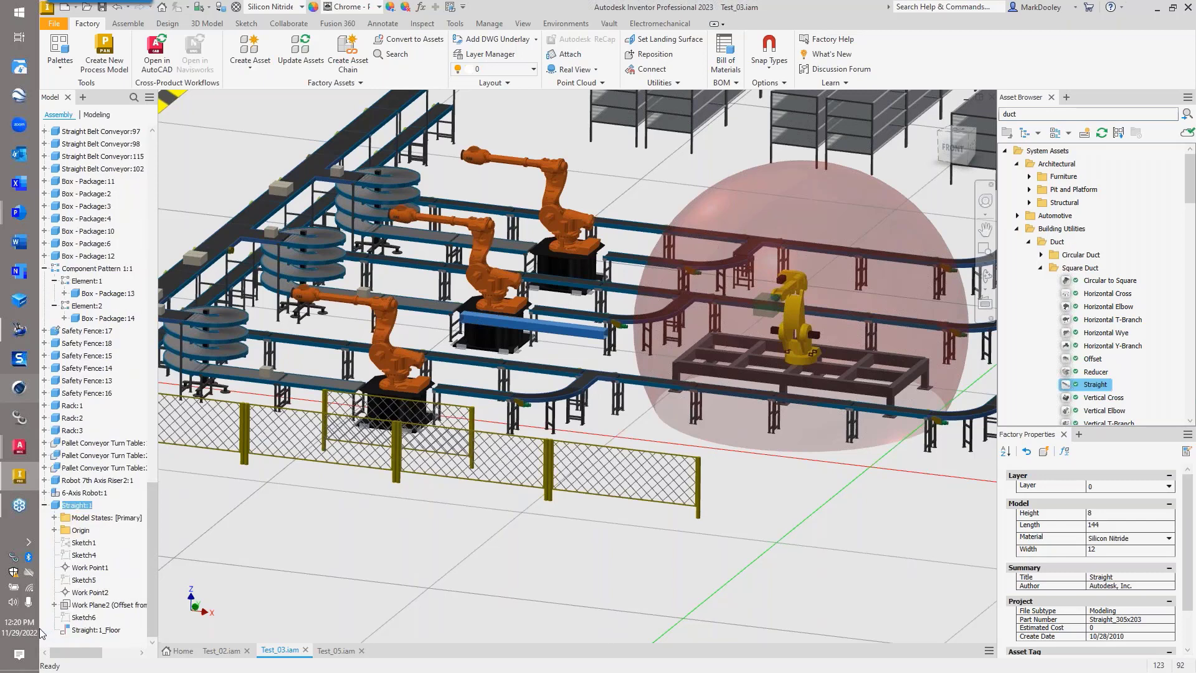
pyautogui.doubleClick(80, 630)
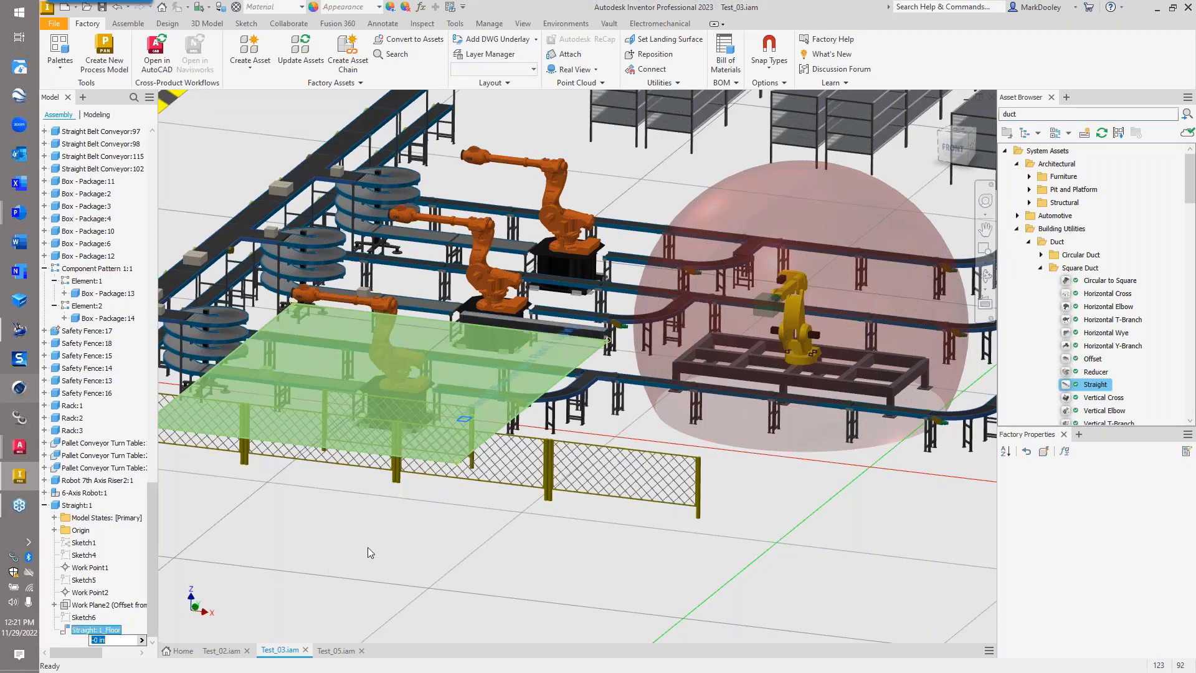
pyautogui.press('Return')
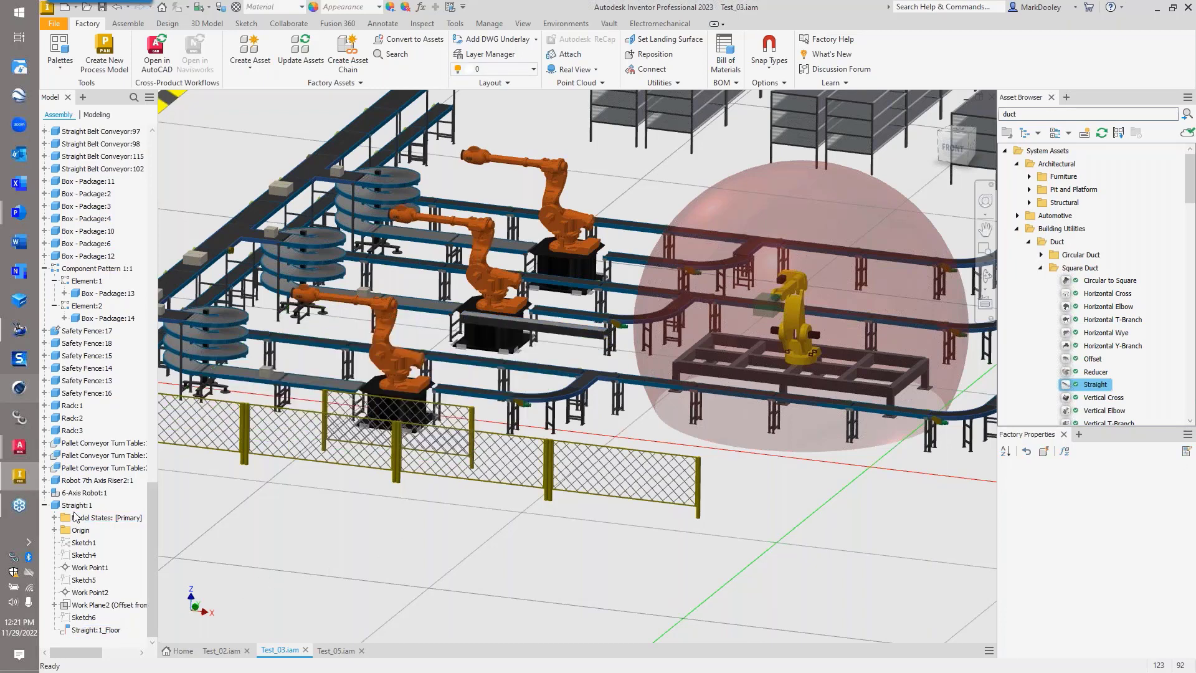
pyautogui.click(76, 505)
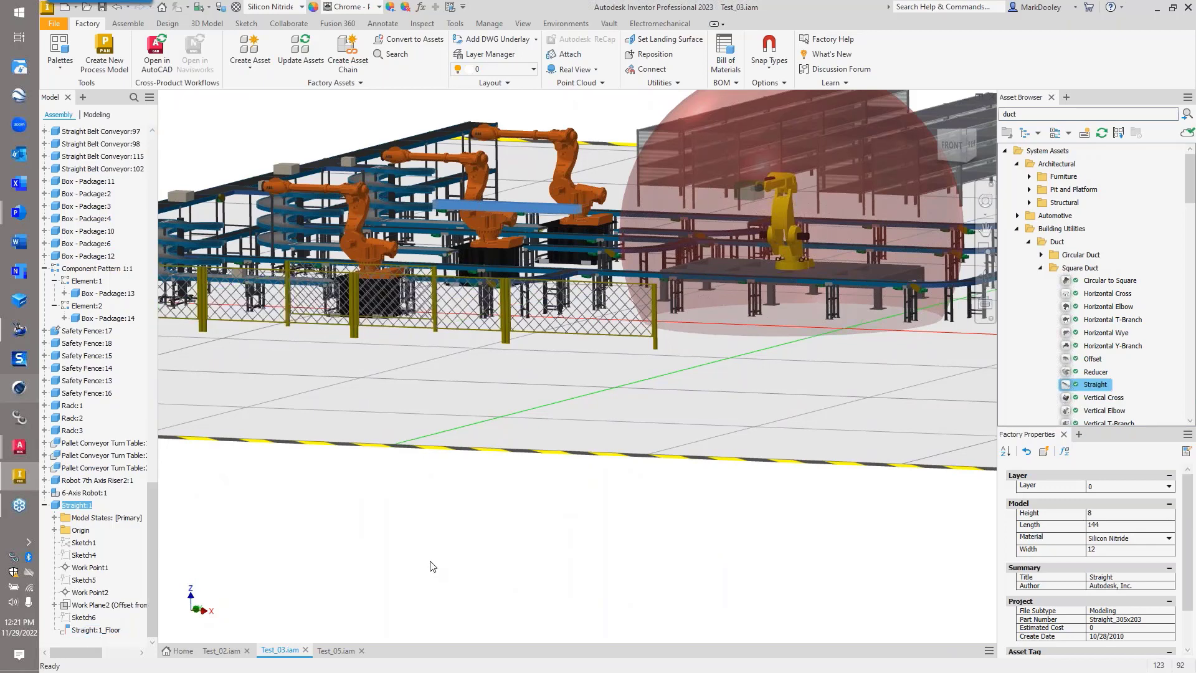
pyautogui.press('Escape')
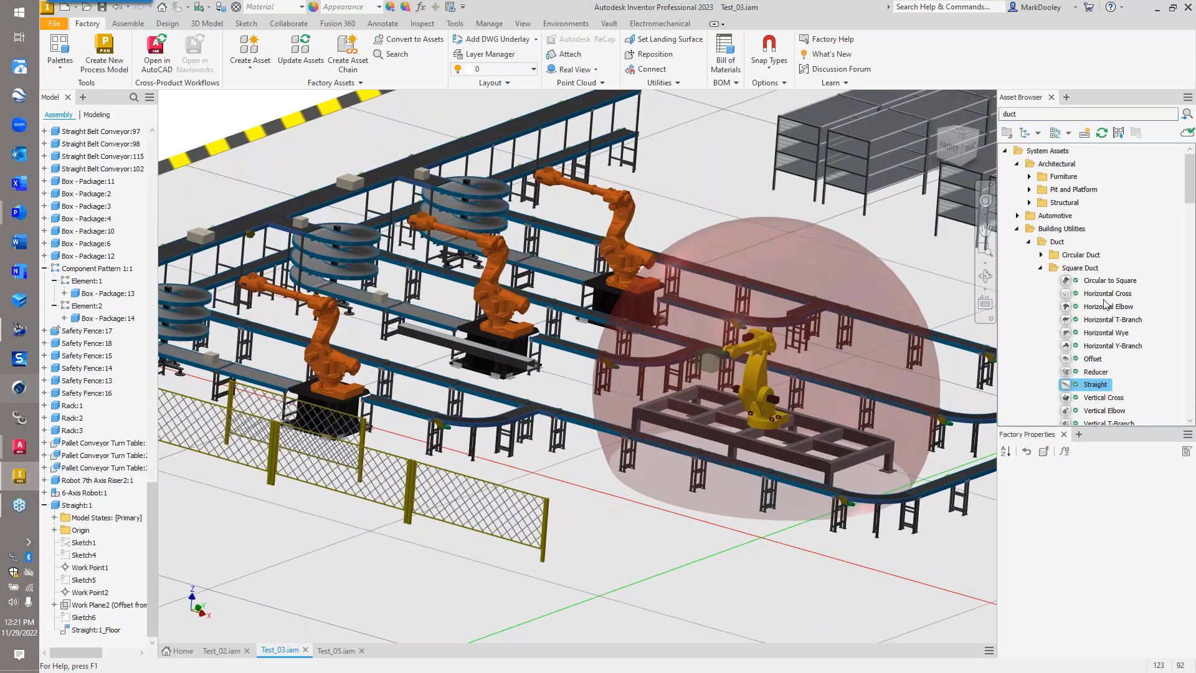
# - Place two Horizontal Elbow square duct assets, chaining the first to the straight duct's open end and the second to the first
pyautogui.click(1105, 306)
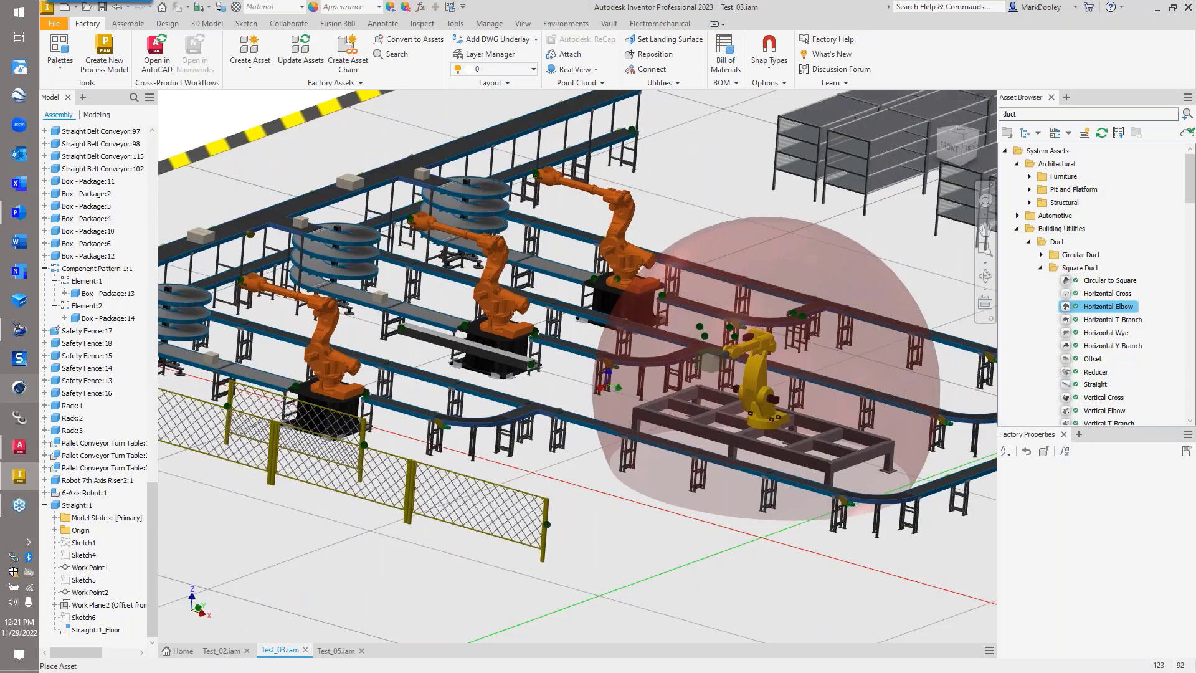
pyautogui.scroll(3, 548, 385)
pyautogui.scroll(3, 548, 385)
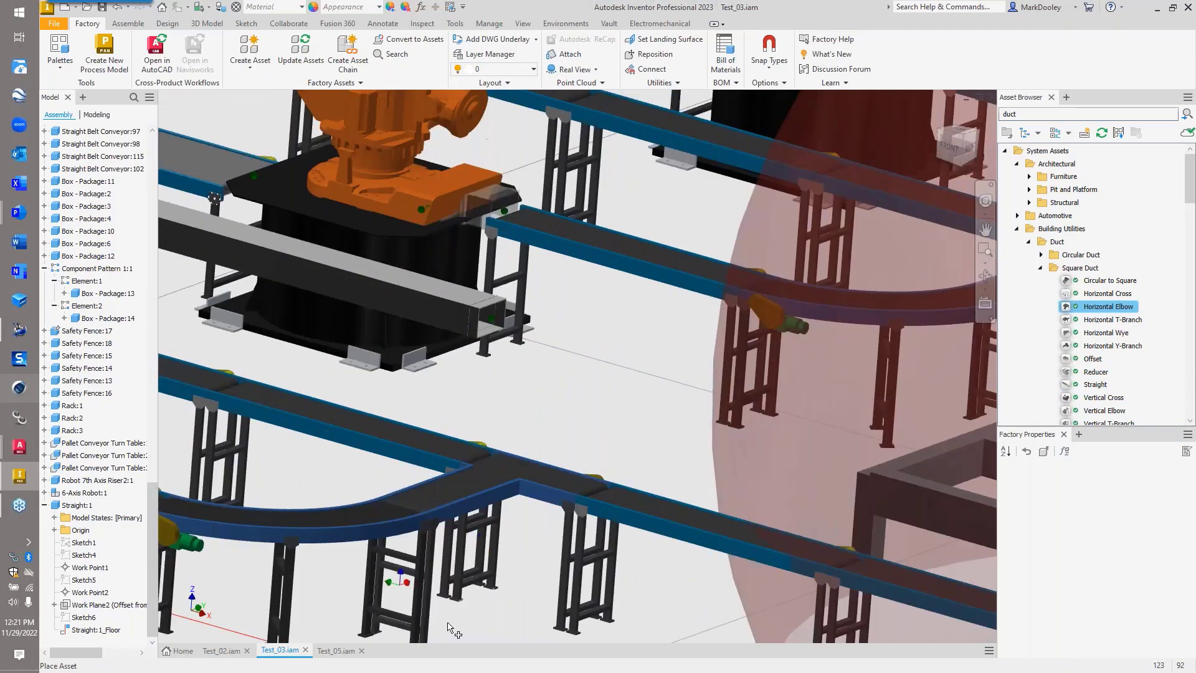
pyautogui.scroll(-2, 592, 616)
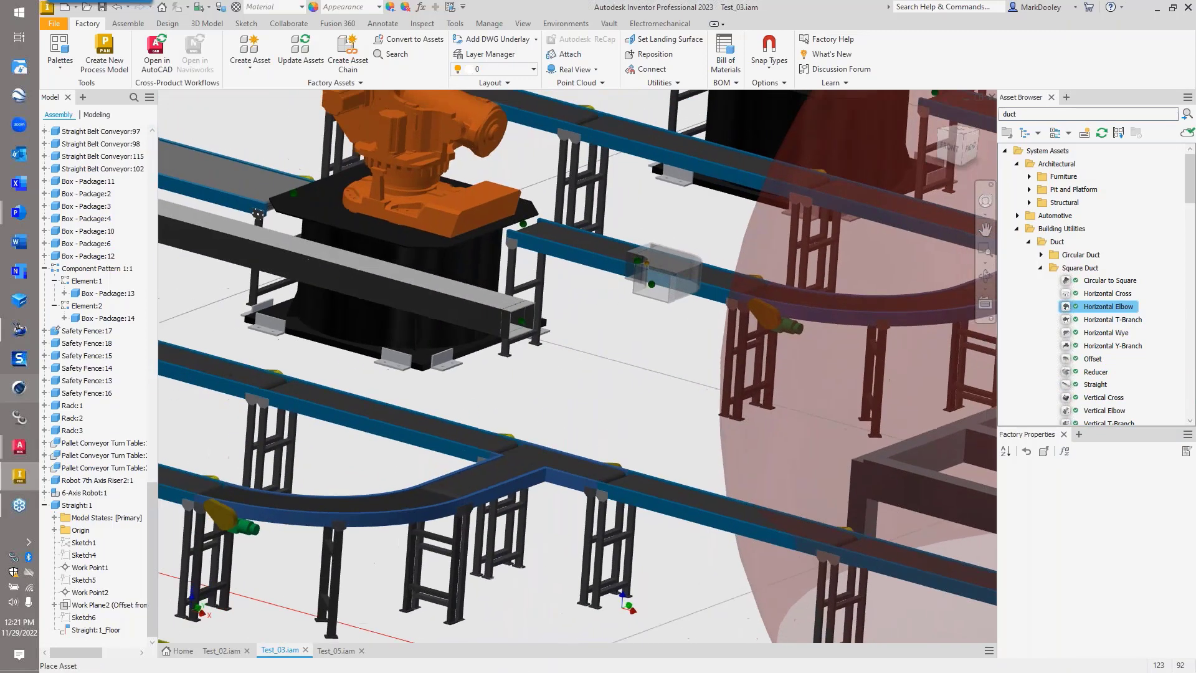
pyautogui.moveTo(560, 554); pyautogui.dragTo(560, 629, button='middle')
pyautogui.scroll(-4, 576, 551)
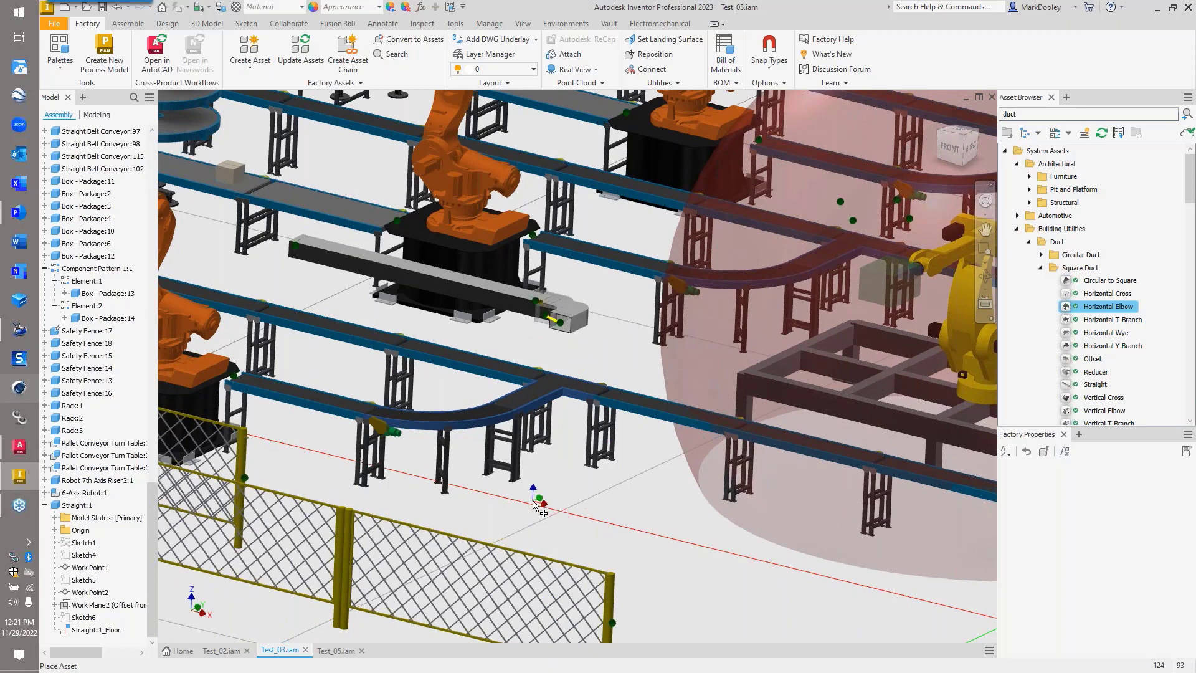
pyautogui.click(551, 506)
pyautogui.rightClick(659, 514)
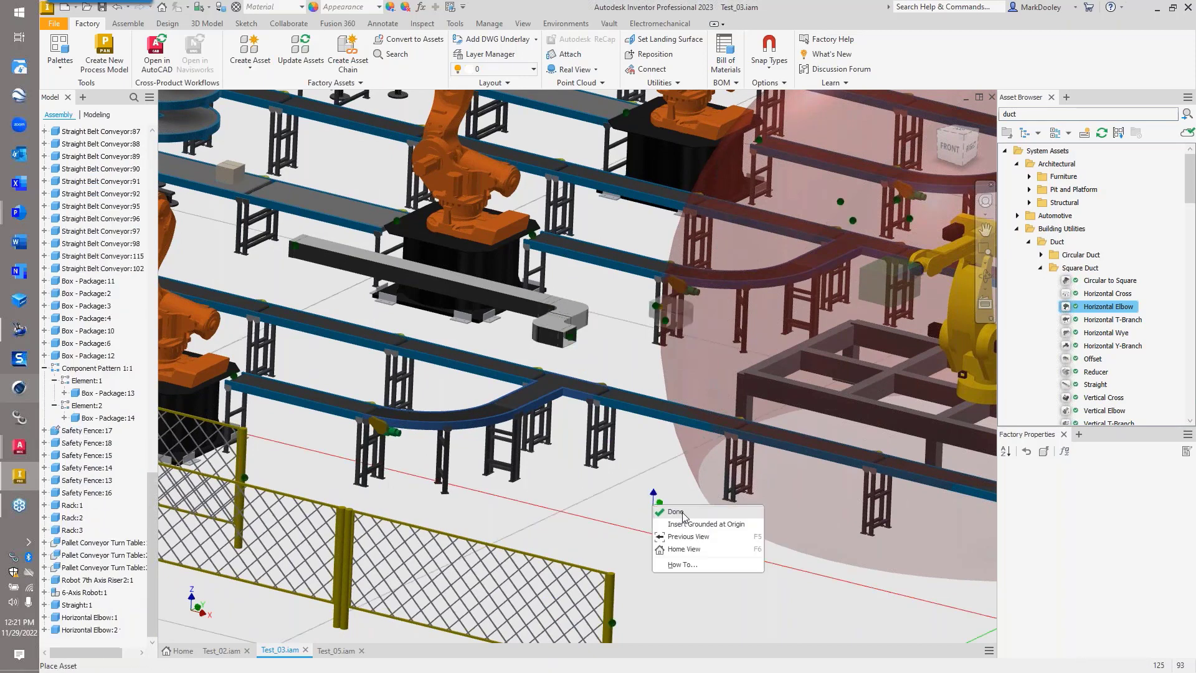
pyautogui.click(678, 519)
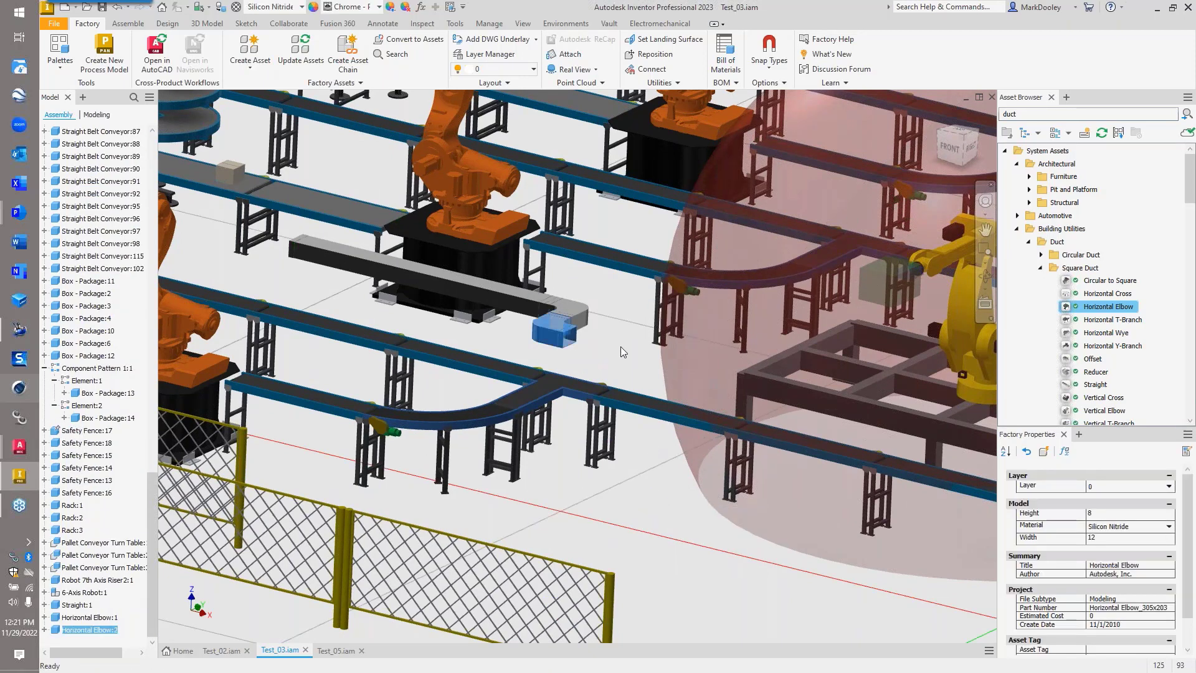
pyautogui.click(621, 347)
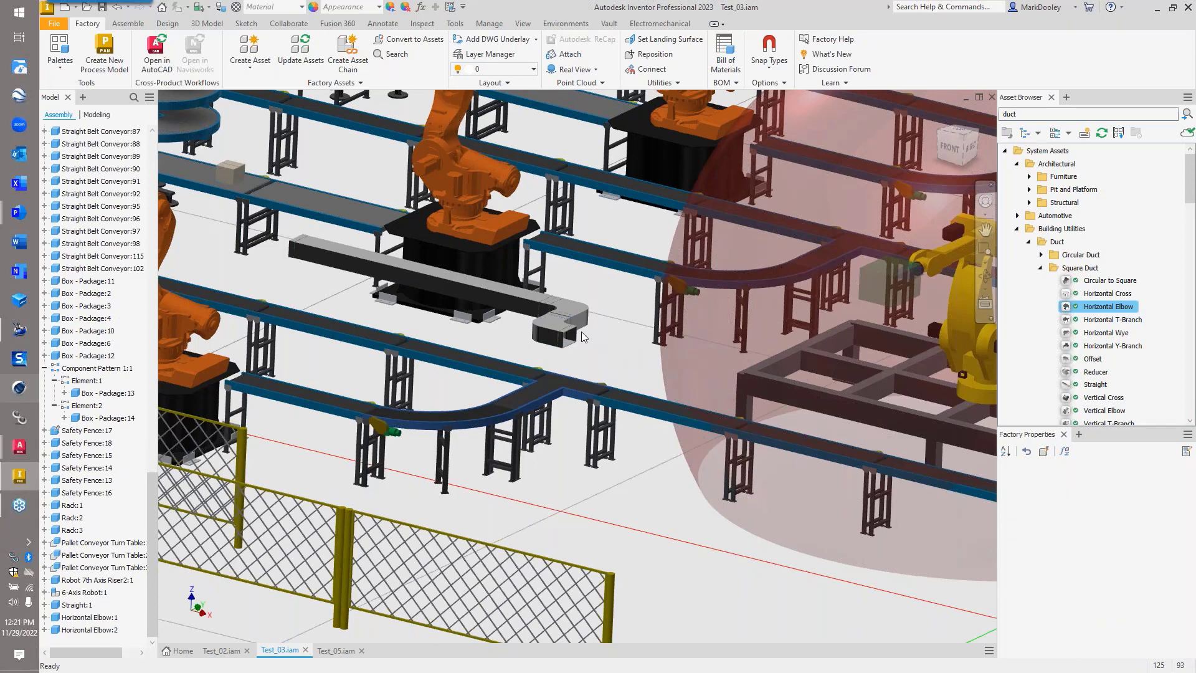
# - Set the height of the second horizontal elbow, at the duct run's open end, to 14 in its factory properties
pyautogui.click(90, 629)
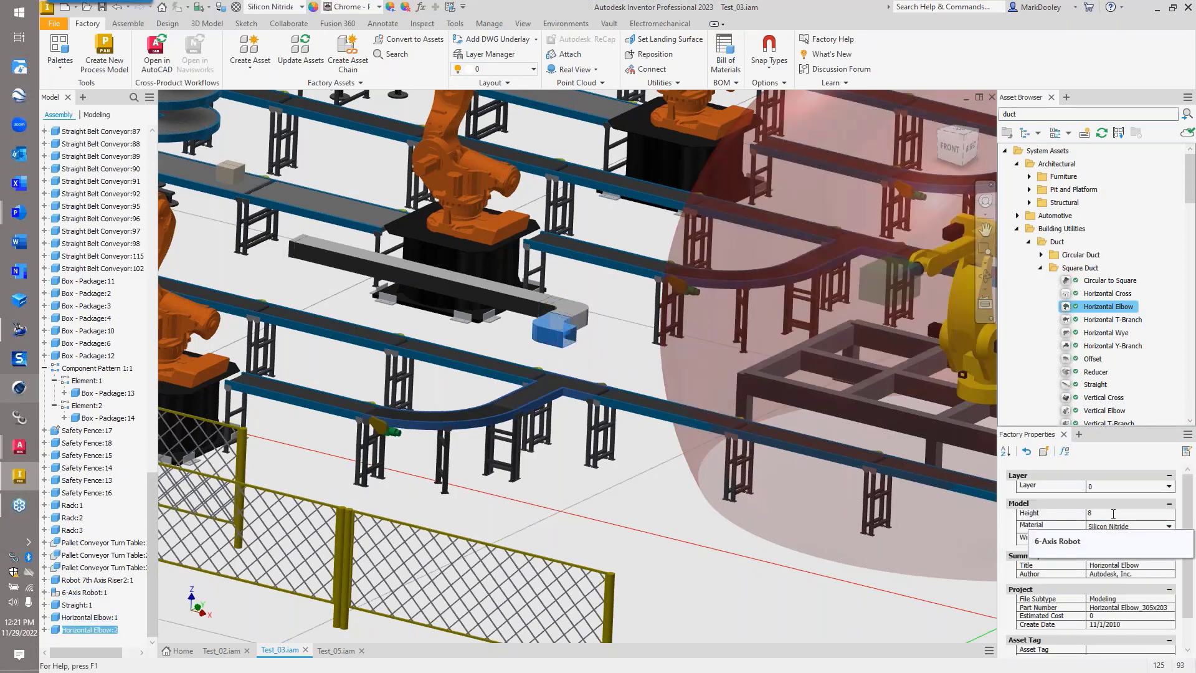
pyautogui.click(1046, 514)
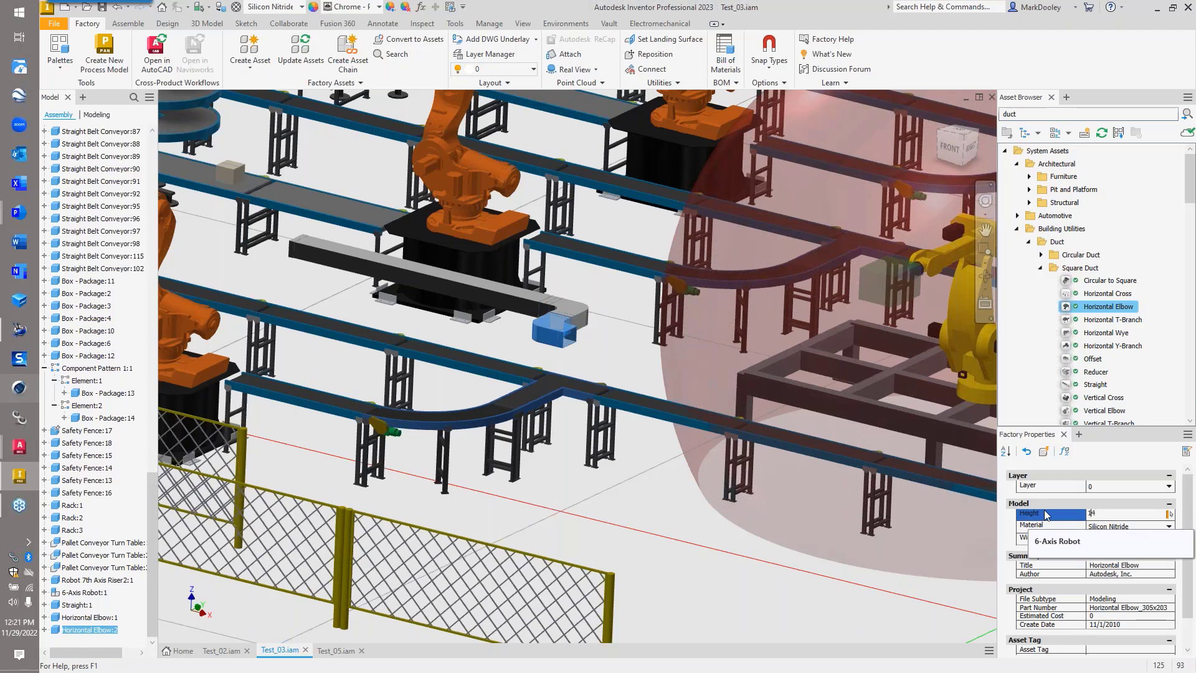
pyautogui.click(727, 406)
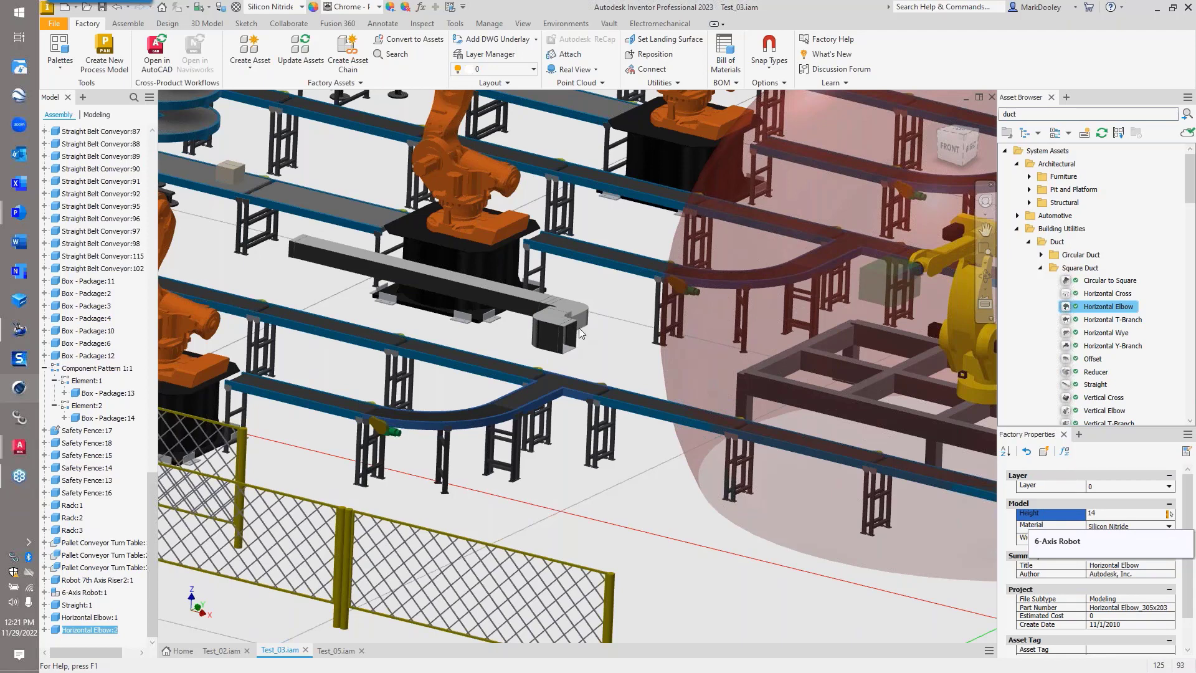
pyautogui.click(561, 311)
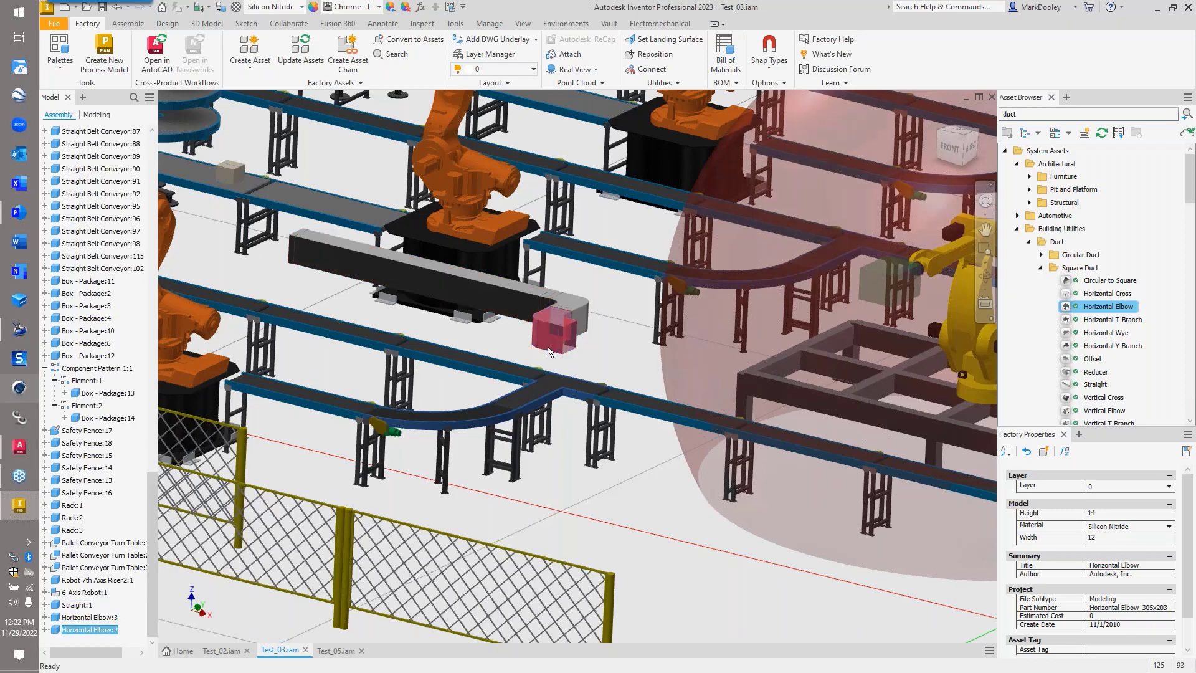
# - Switch to Test_05.iam and set the height of a straight chain conveyor in the rear row to 42 in its factory properties
pyautogui.click(336, 650)
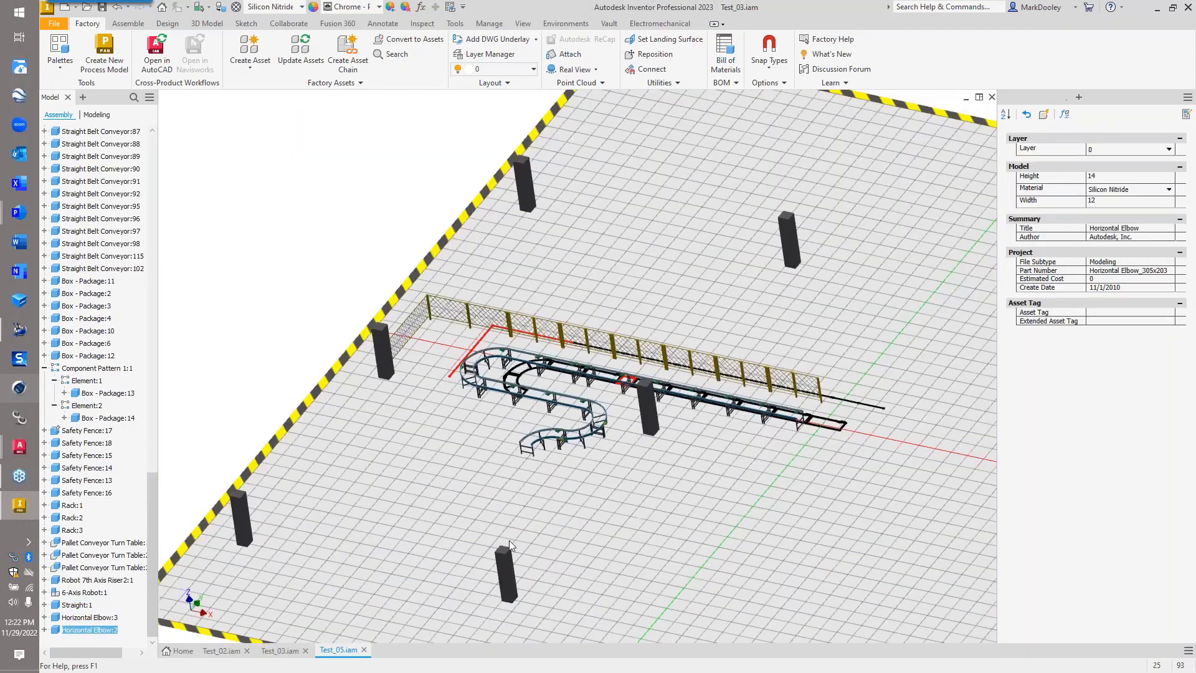
pyautogui.scroll(-5, 618, 466)
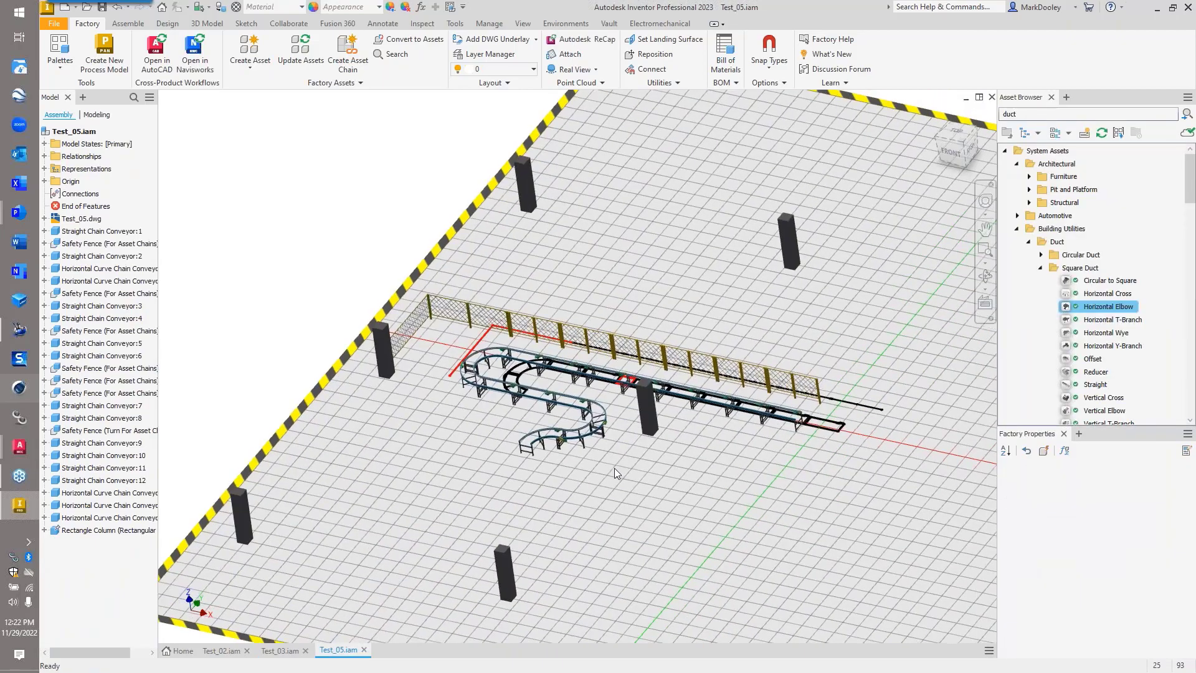
pyautogui.scroll(-3, 533, 470)
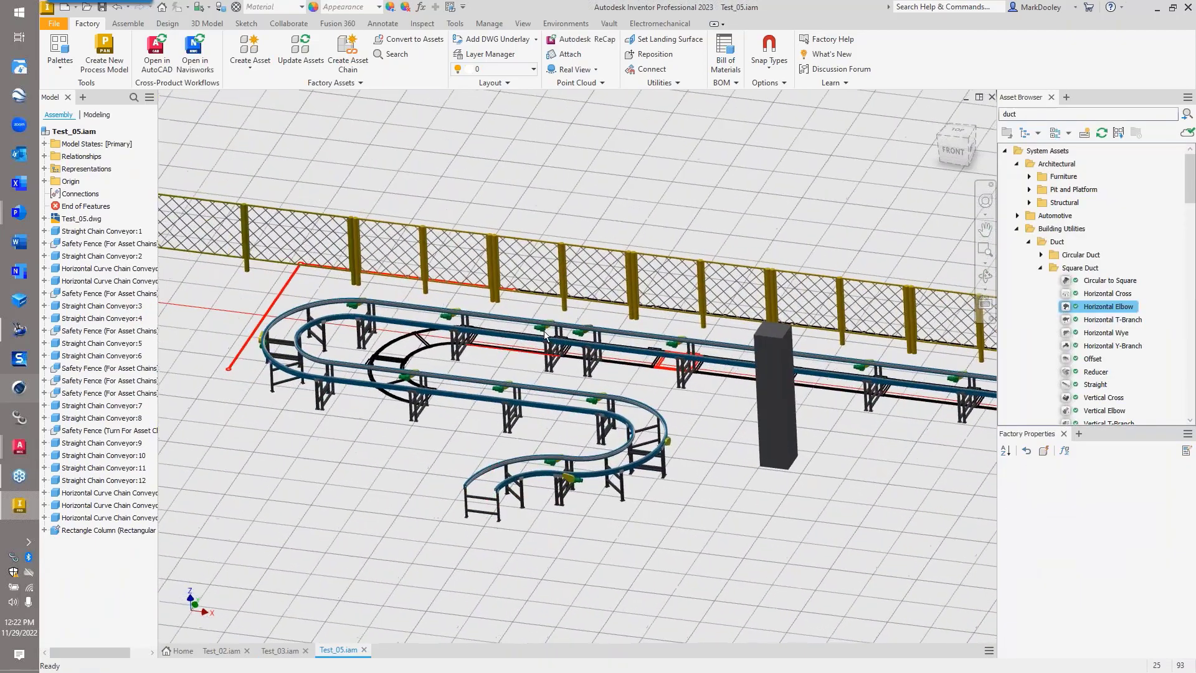
pyautogui.click(511, 335)
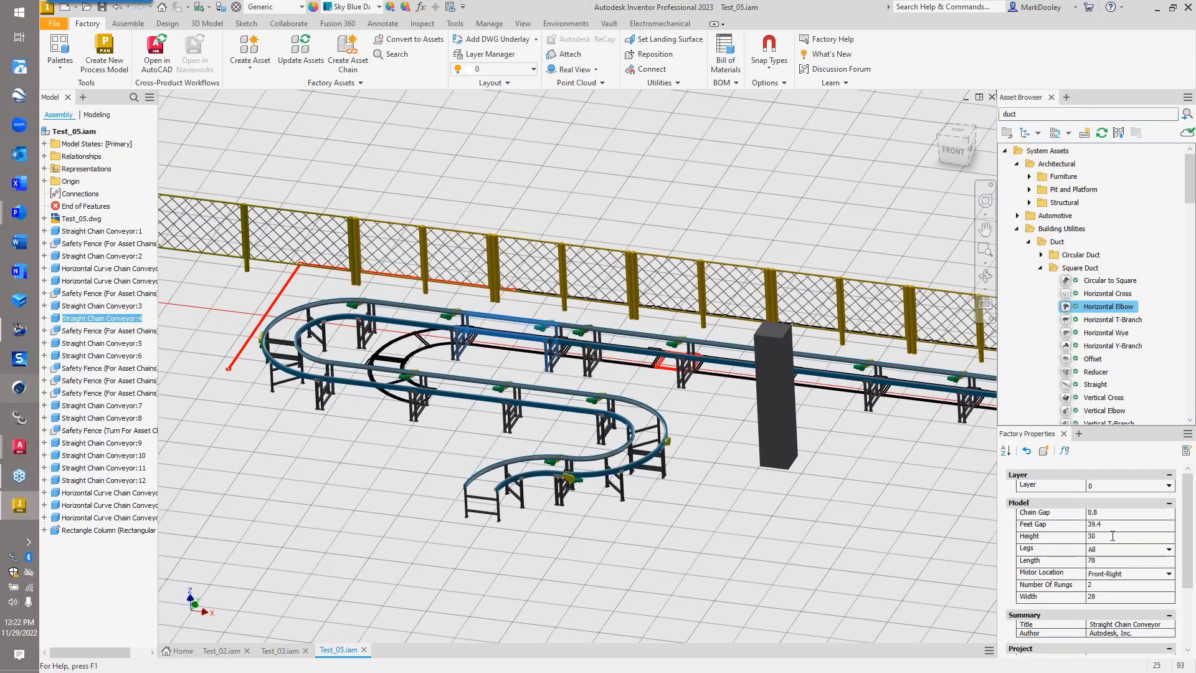
pyautogui.click(1025, 538)
pyautogui.write('42')
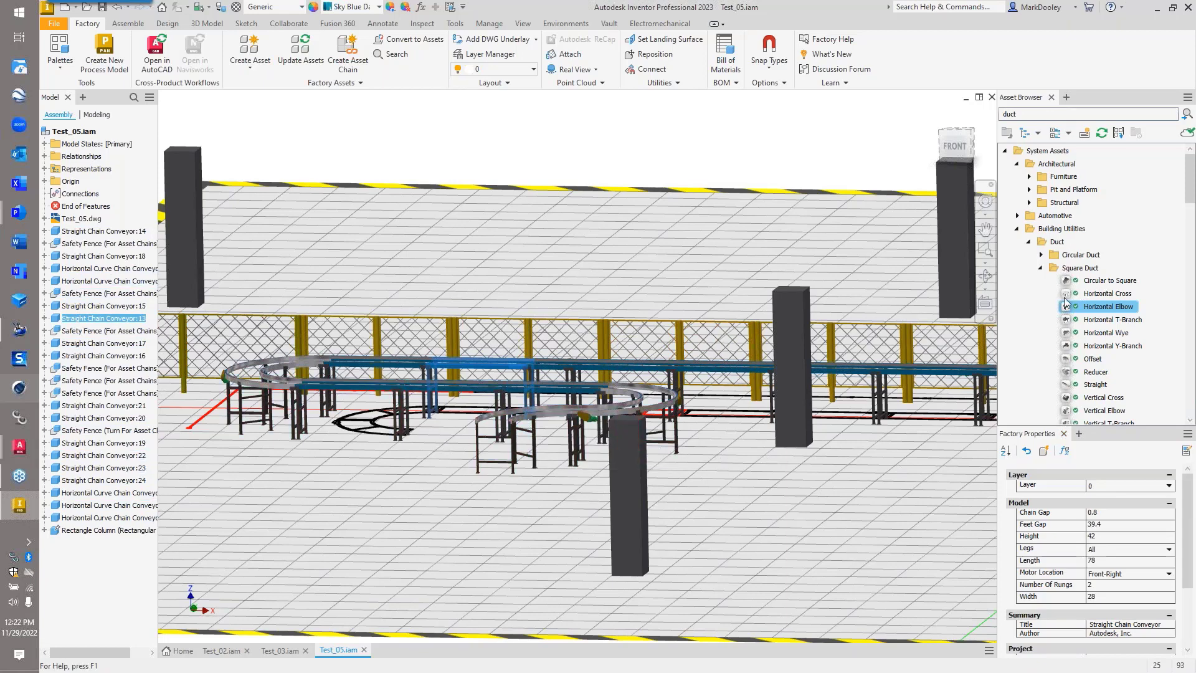
# - Place one Inclined Belt Conveyor from the Conveyor category's Belt group on the open floor beyond the end of the safety fence
pyautogui.click(1017, 230)
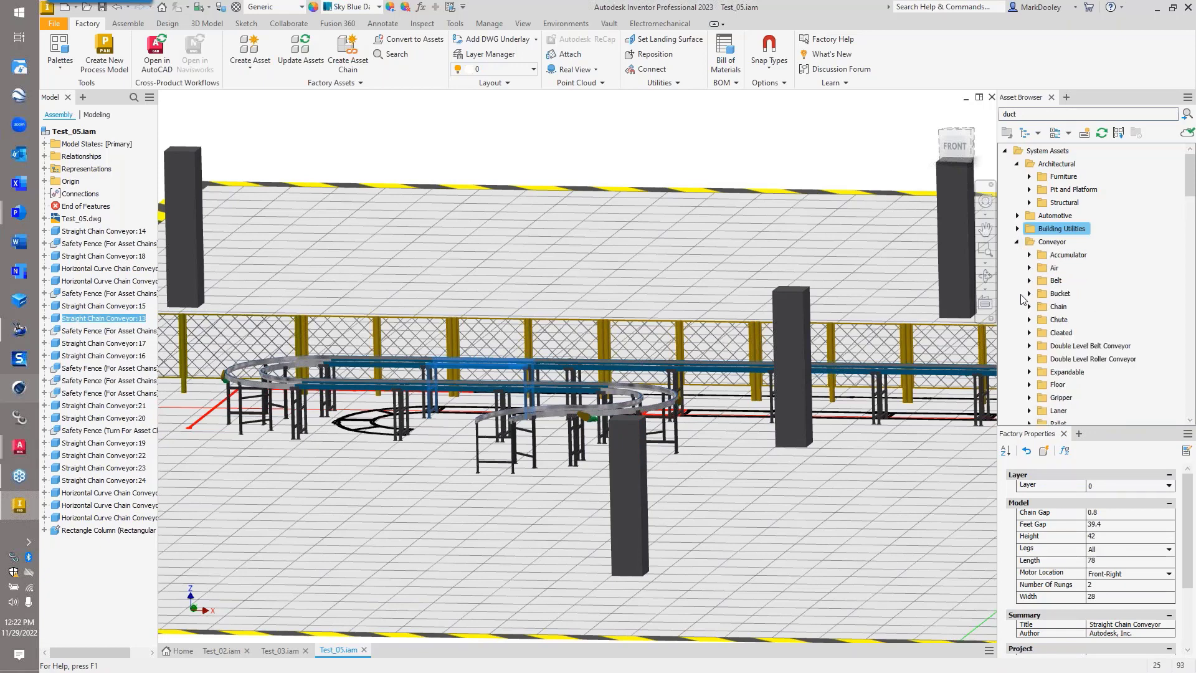
pyautogui.scroll(-1, 1041, 317)
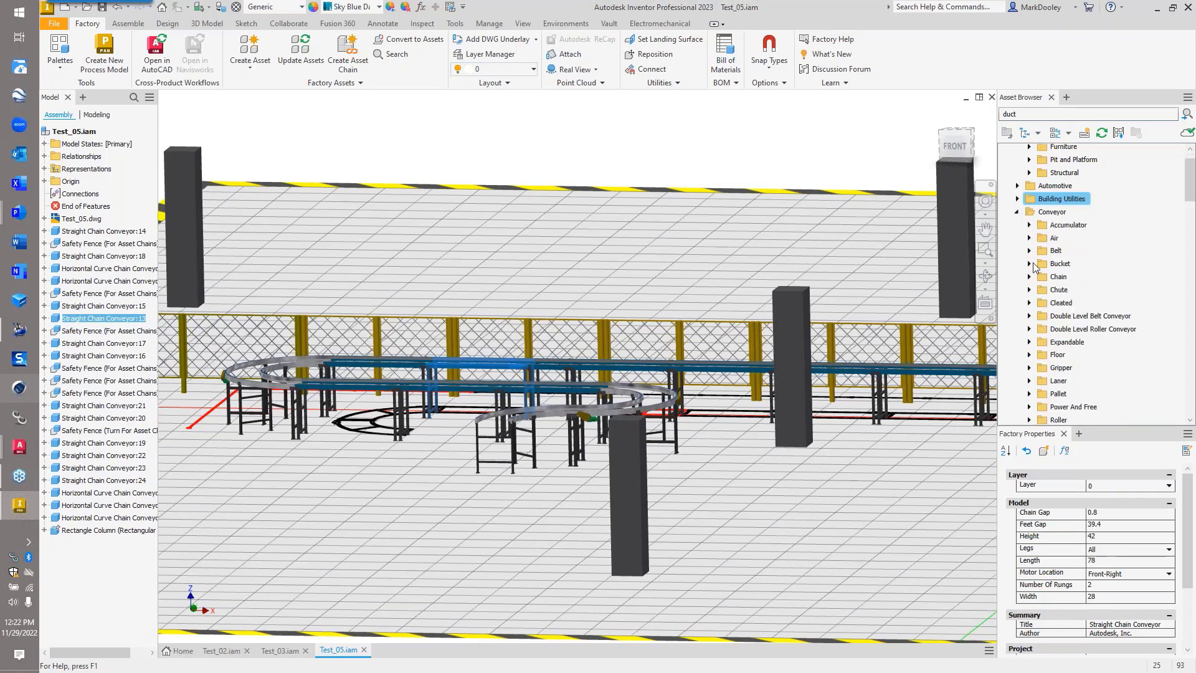
pyautogui.click(1029, 250)
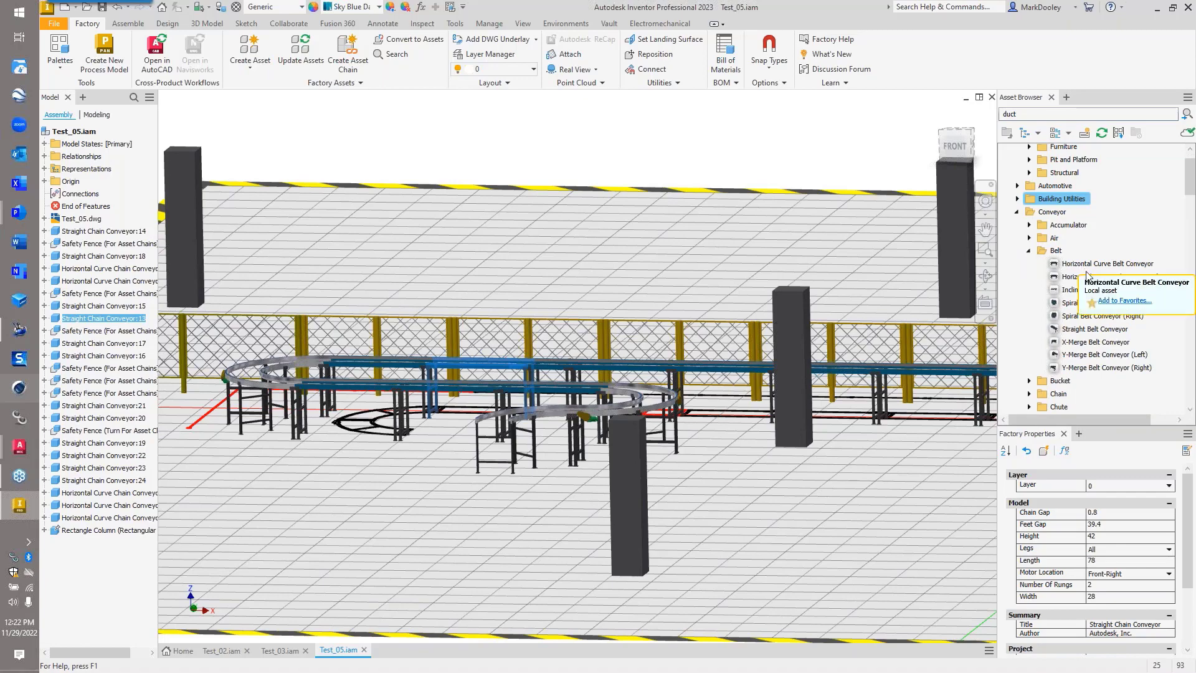
pyautogui.click(1096, 289)
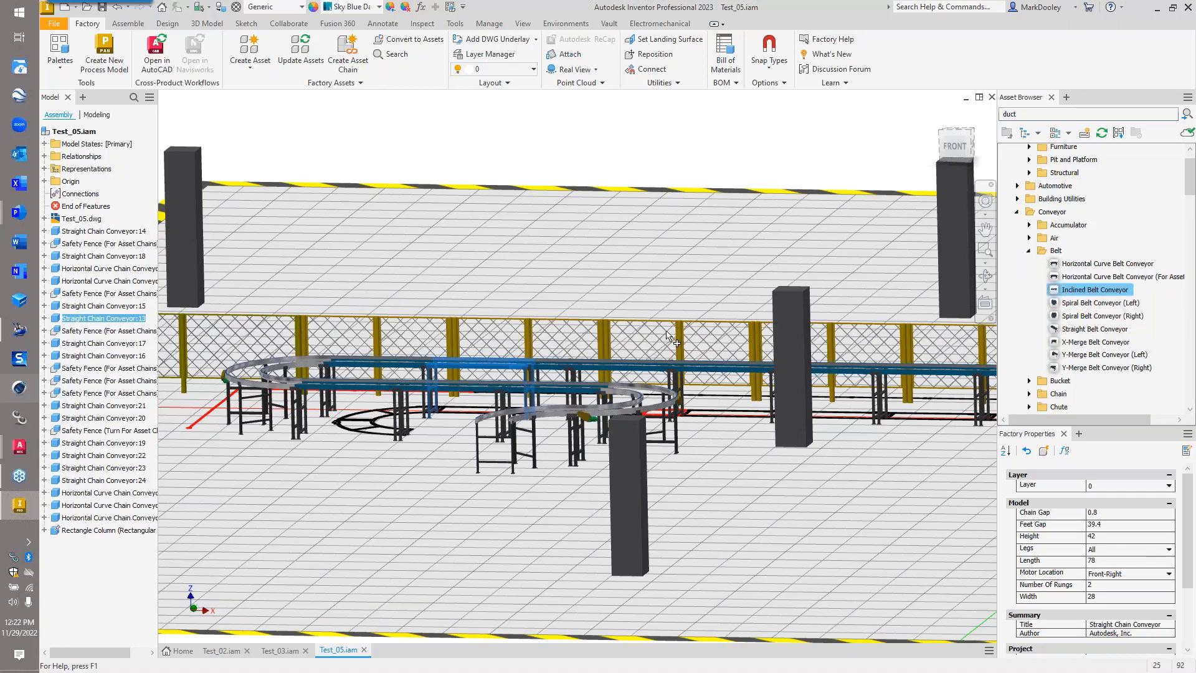
pyautogui.moveTo(581, 346); pyautogui.dragTo(698, 371, button='middle')
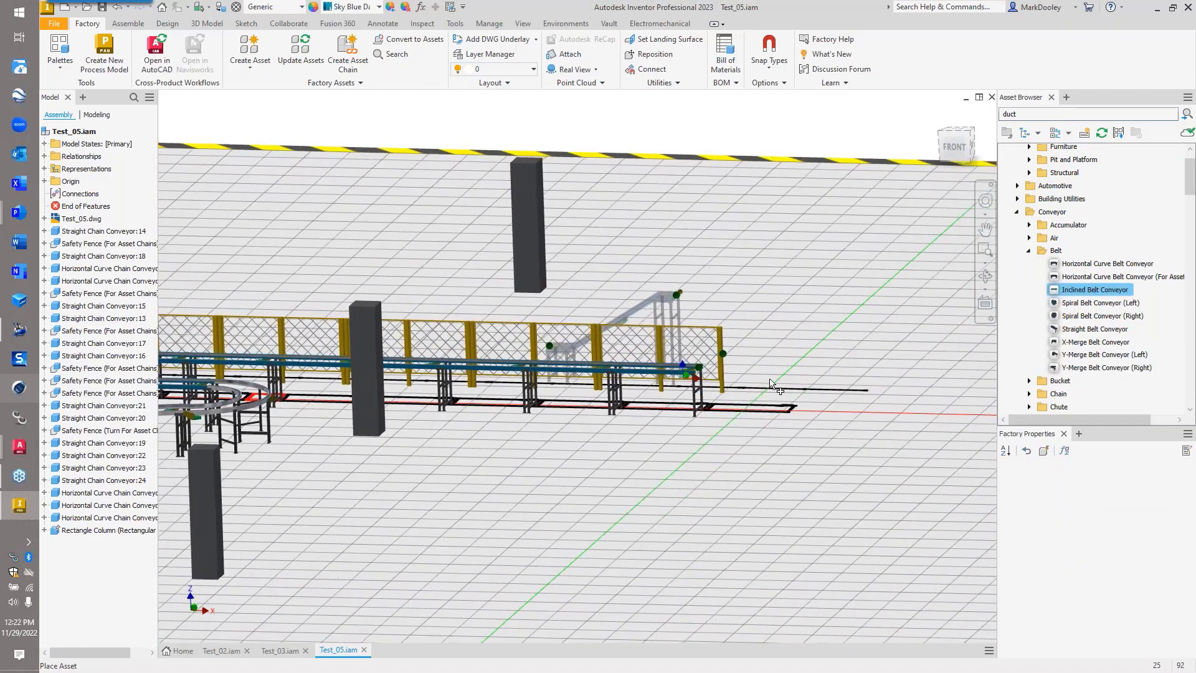
pyautogui.click(888, 326)
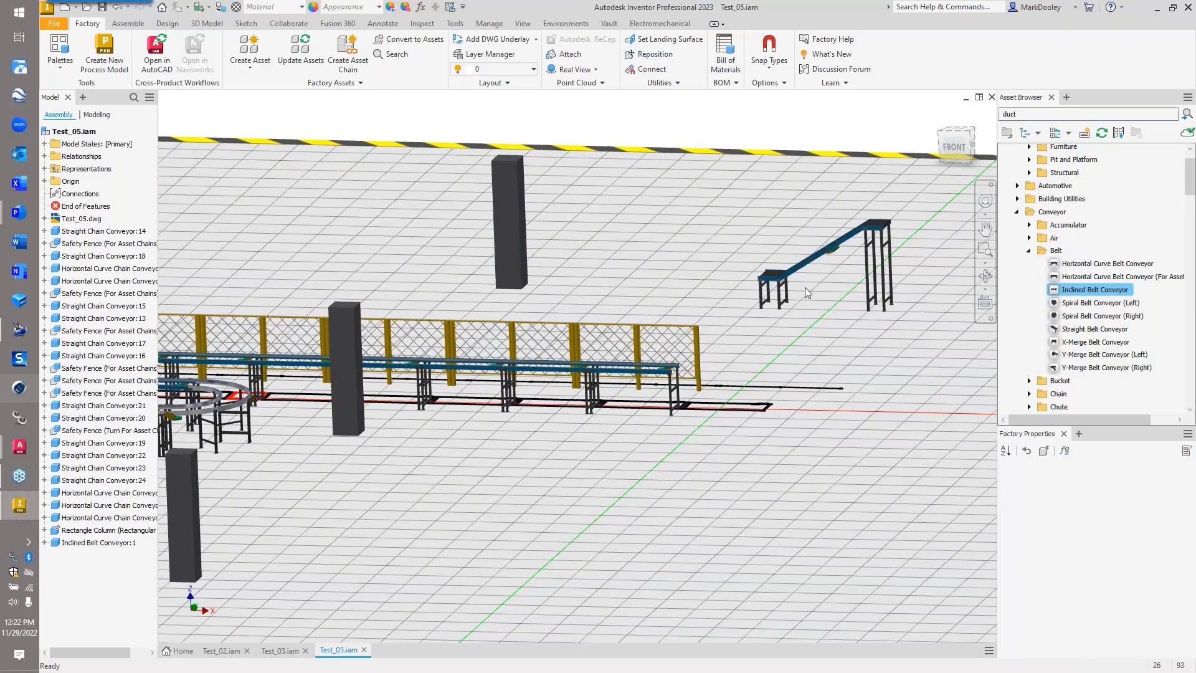
# - Compare the factory properties of the inclined belt conveyor with those of the last straight chain conveyor in the line
pyautogui.click(786, 276)
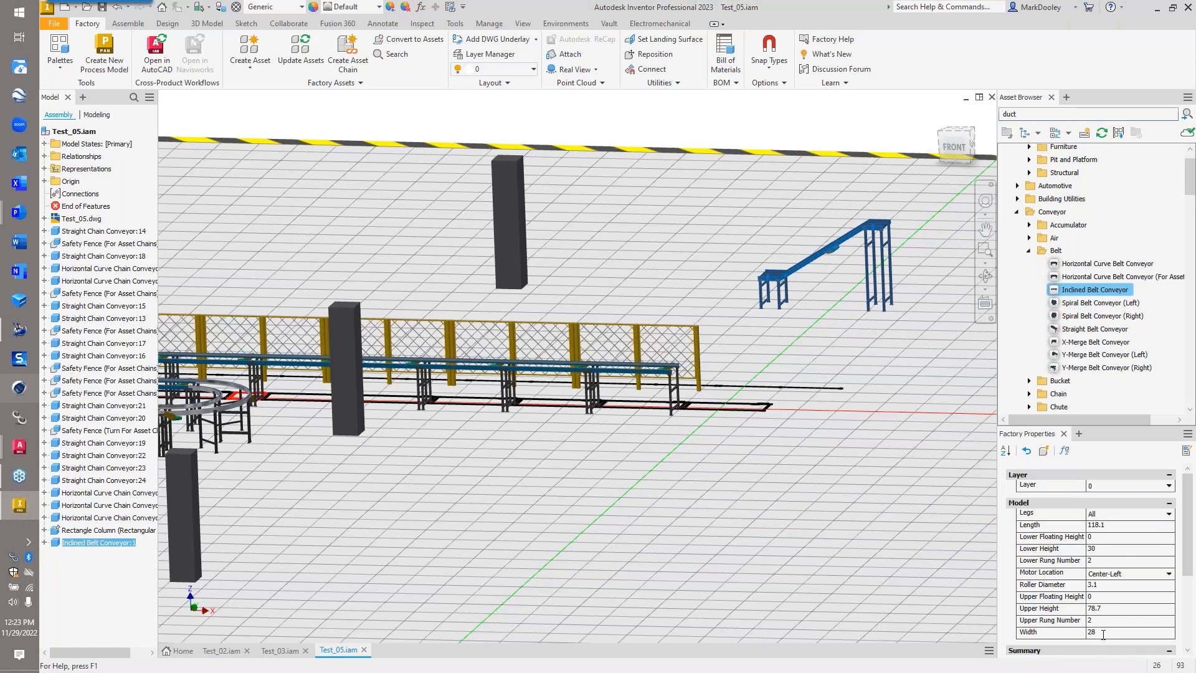
pyautogui.click(660, 372)
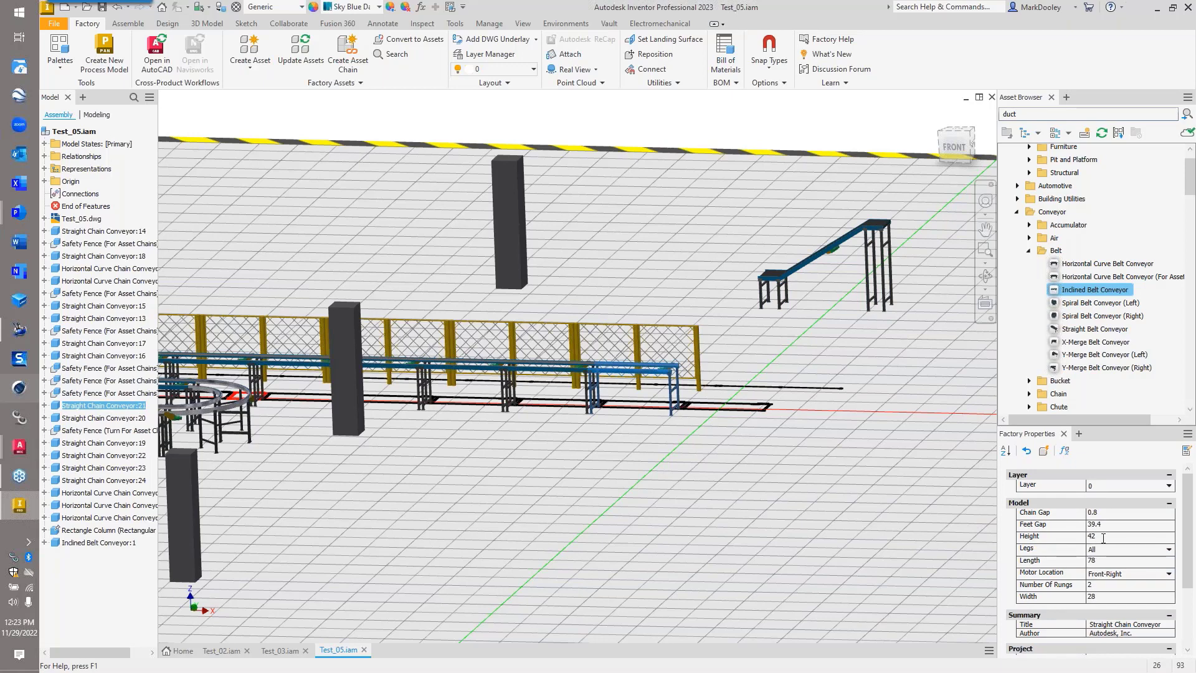
pyautogui.click(843, 302)
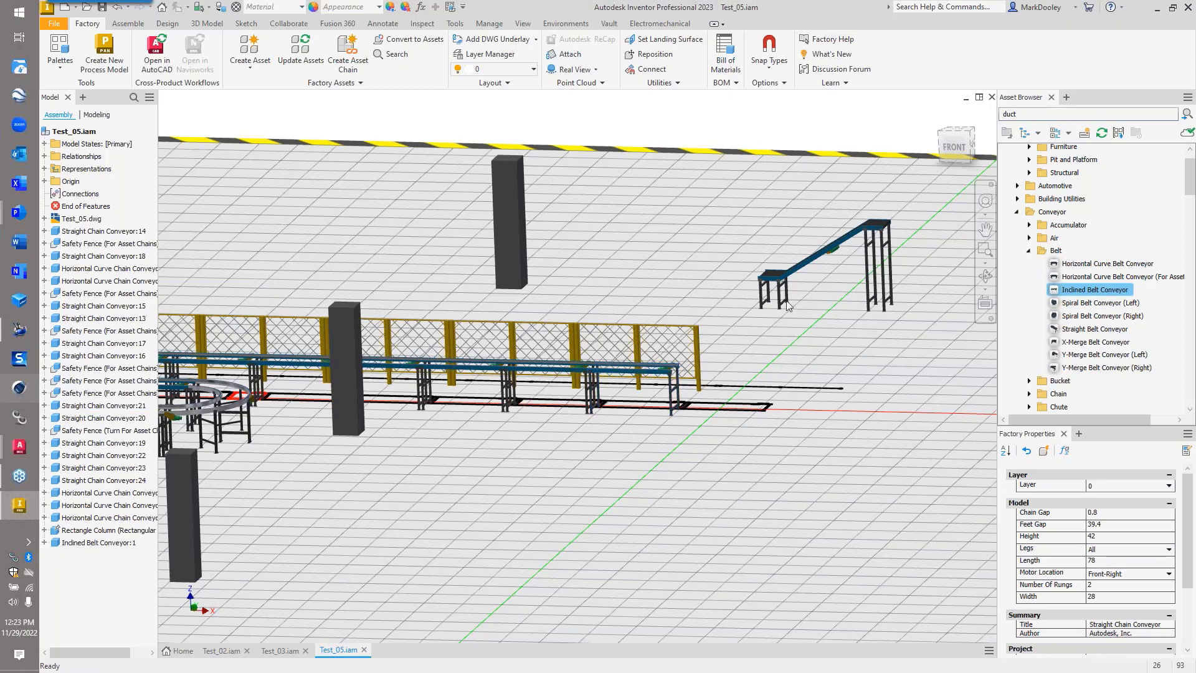
# - Move the inclined belt conveyor to the open floor near the free end of the chain conveyor line
pyautogui.click(783, 277)
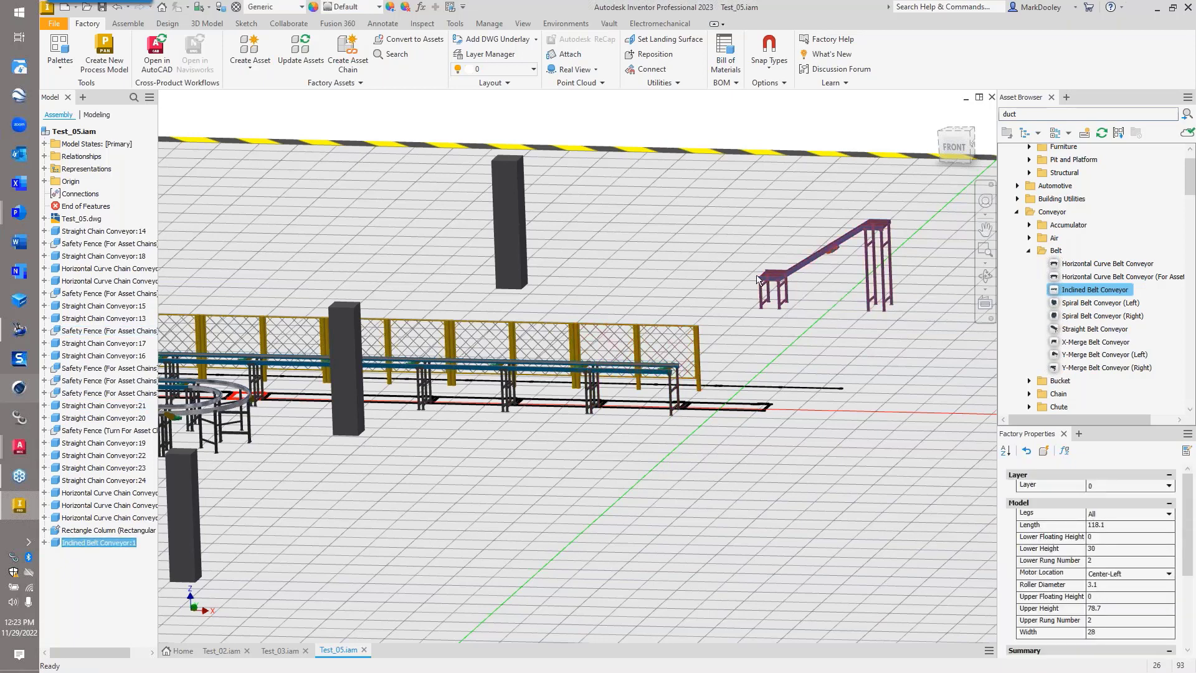
pyautogui.moveTo(770, 282); pyautogui.dragTo(831, 425)
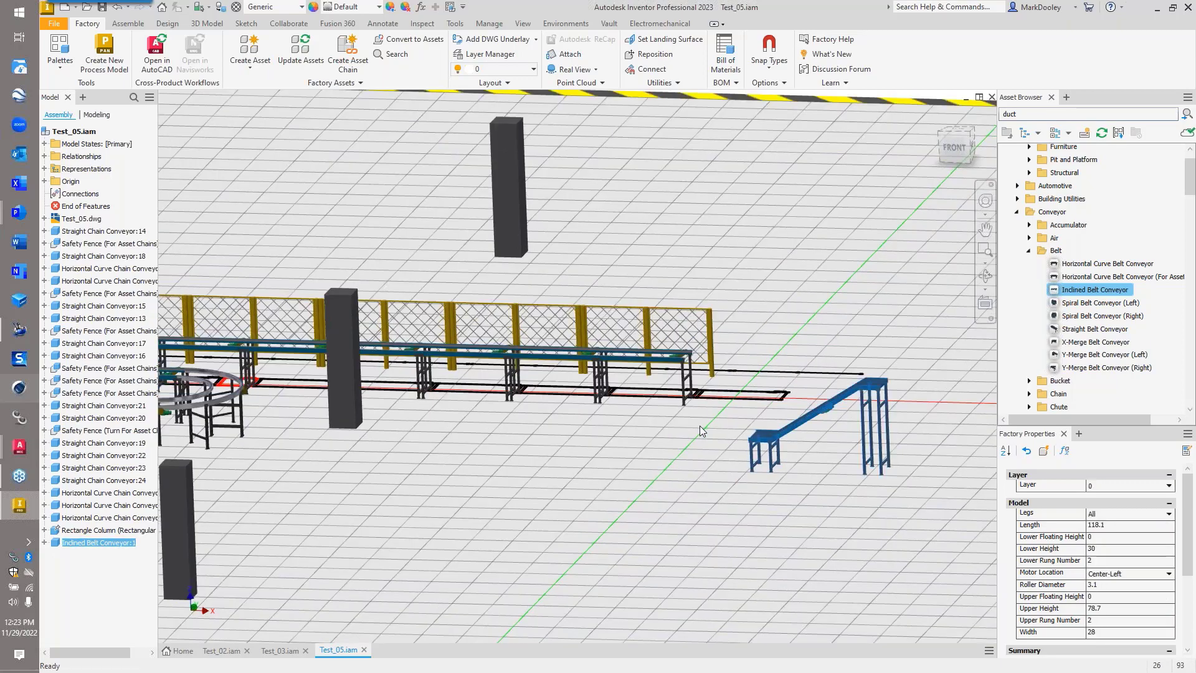
pyautogui.click(697, 426)
# - Connect the inclined conveyor's lower end to the last straight chain conveyor's free end and check its lower height
pyautogui.click(645, 73)
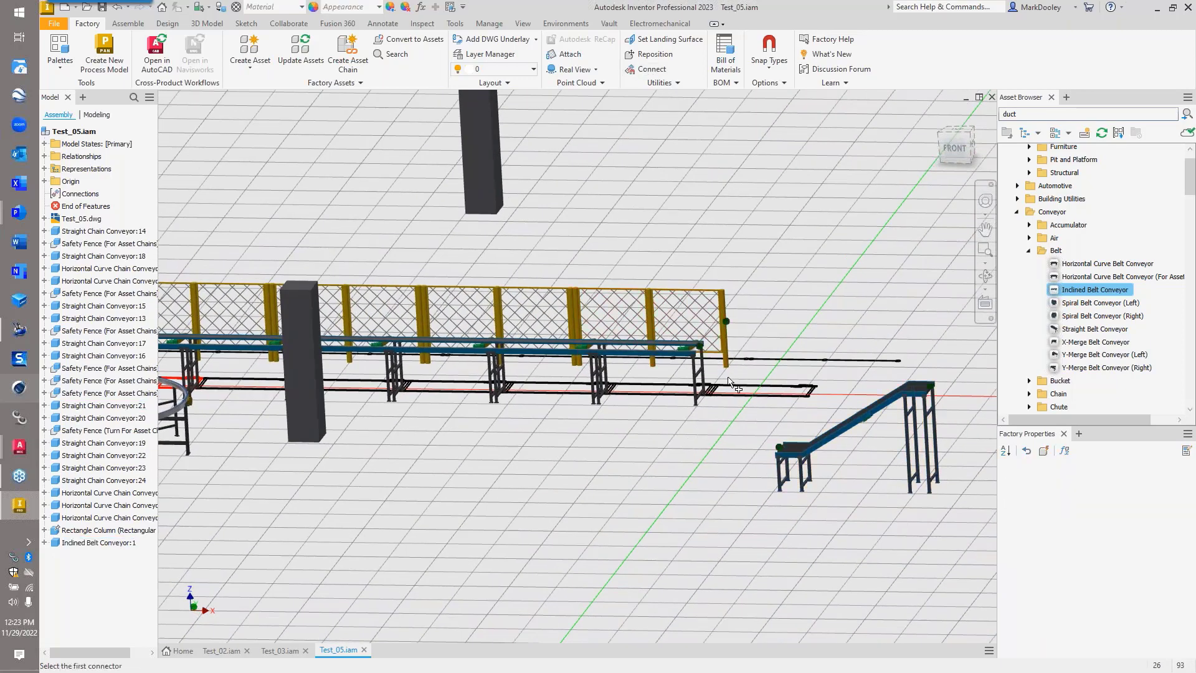
pyautogui.click(786, 447)
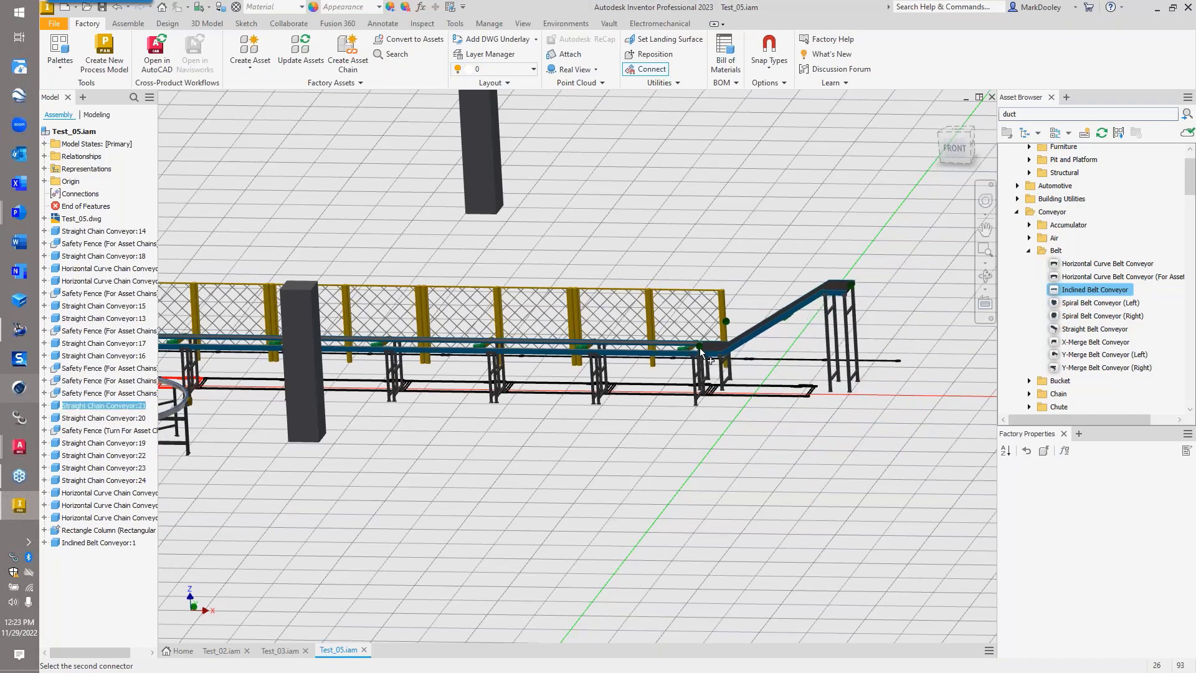
pyautogui.click(714, 360)
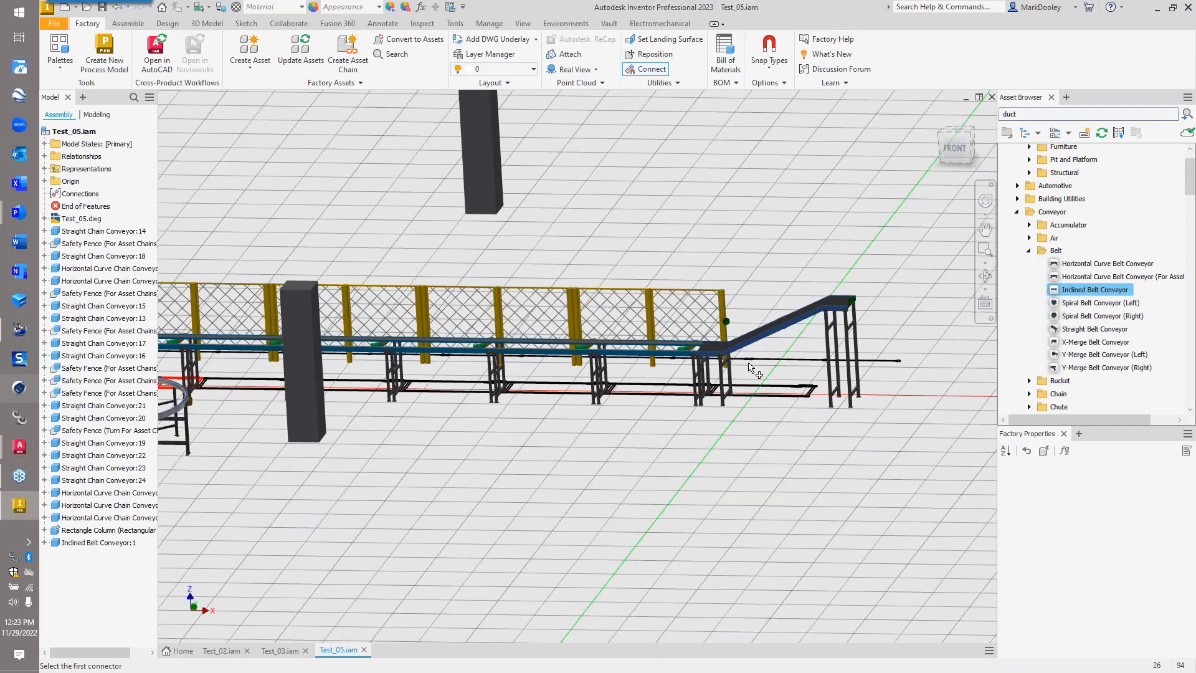
pyautogui.press('Escape')
pyautogui.click(761, 333)
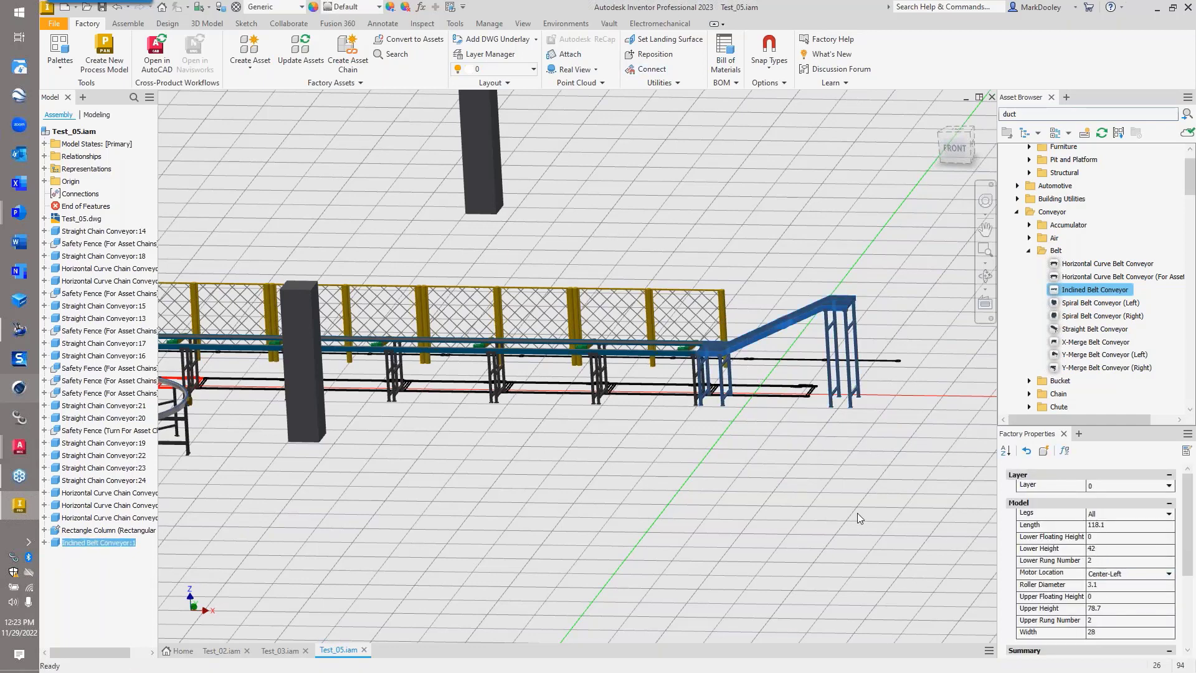
pyautogui.click(797, 447)
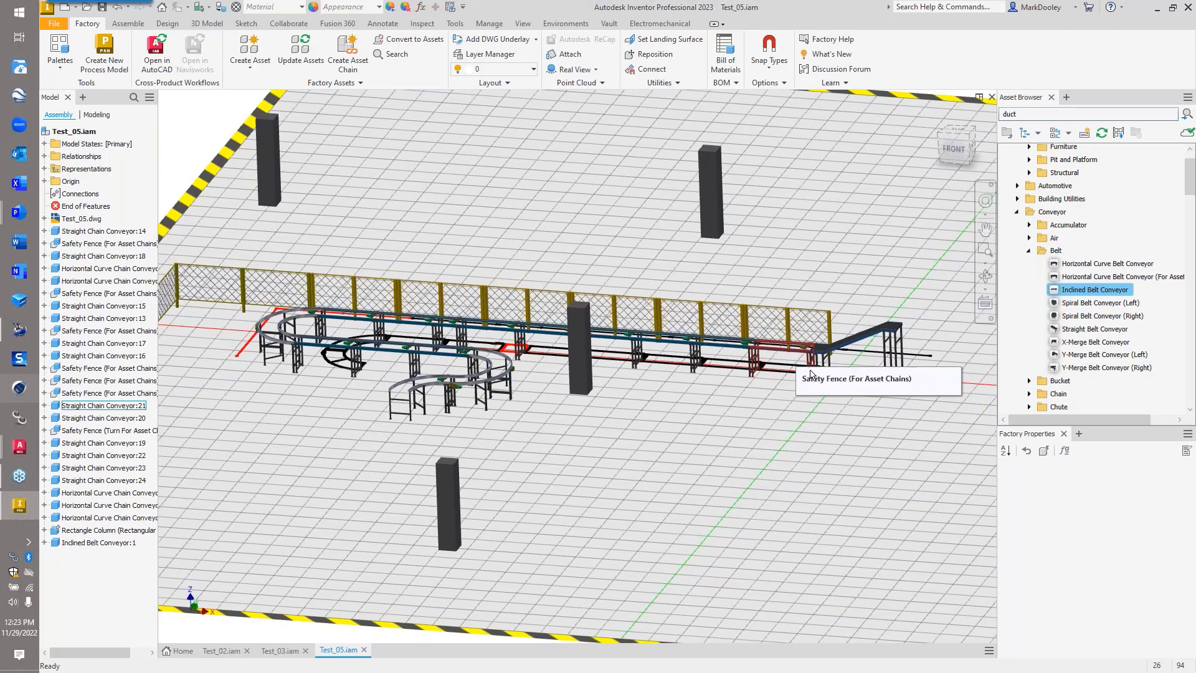
# - Place two Straight Belt Conveyors from the Belt group end to end, starting at the inclined conveyor's upper end
pyautogui.moveTo(789, 369)
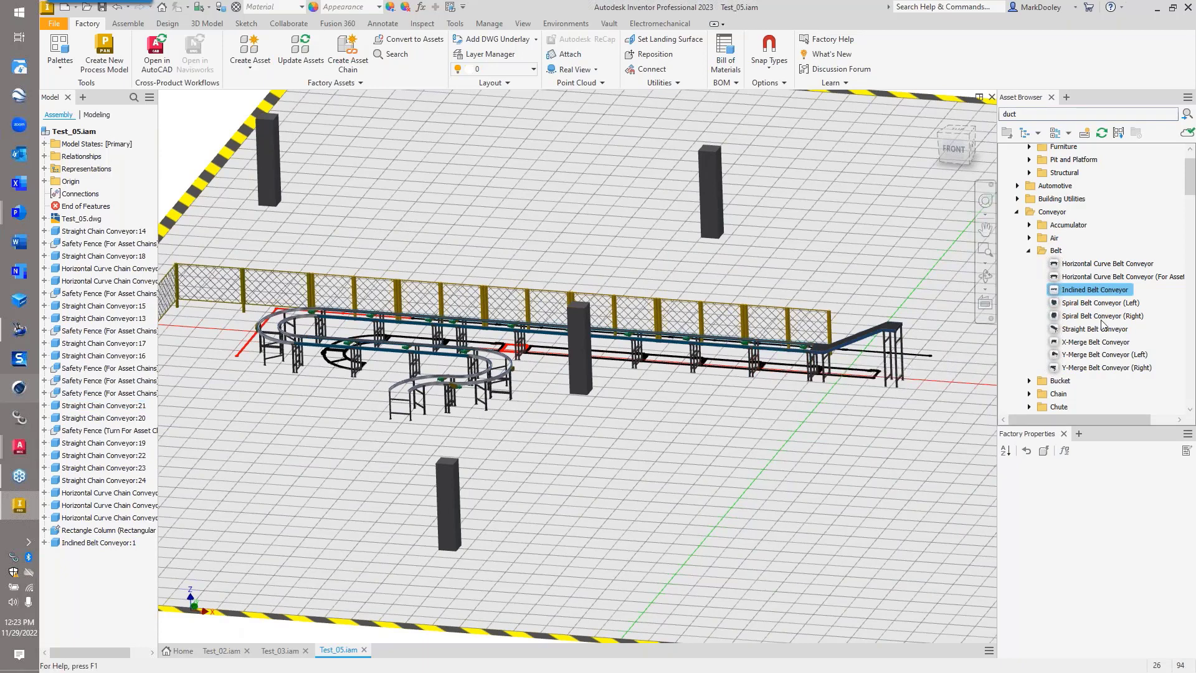
pyautogui.moveTo(1101, 329); pyautogui.dragTo(975, 311)
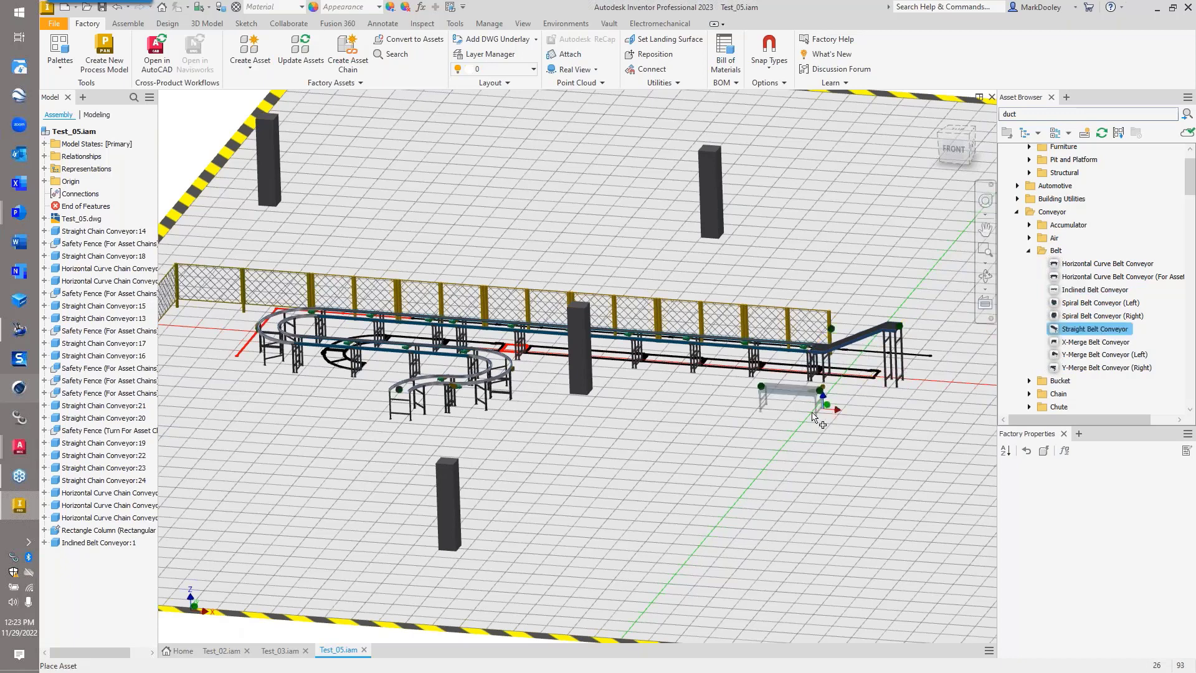
pyautogui.scroll(-3, 750, 411)
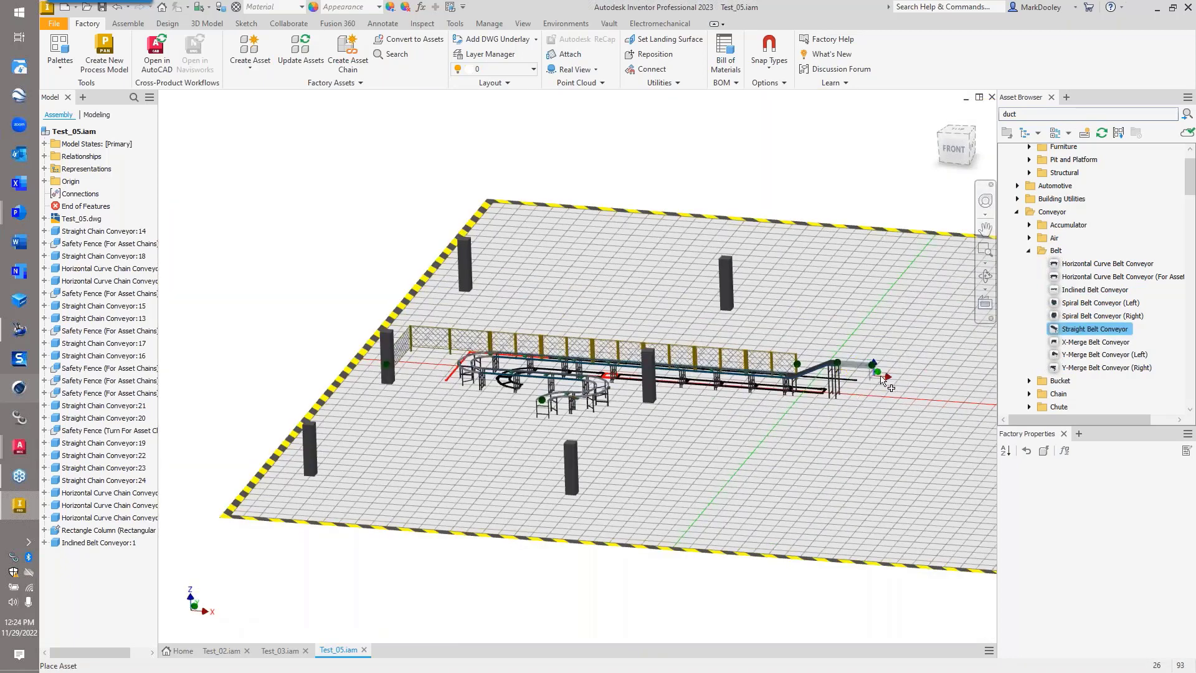
pyautogui.click(867, 370)
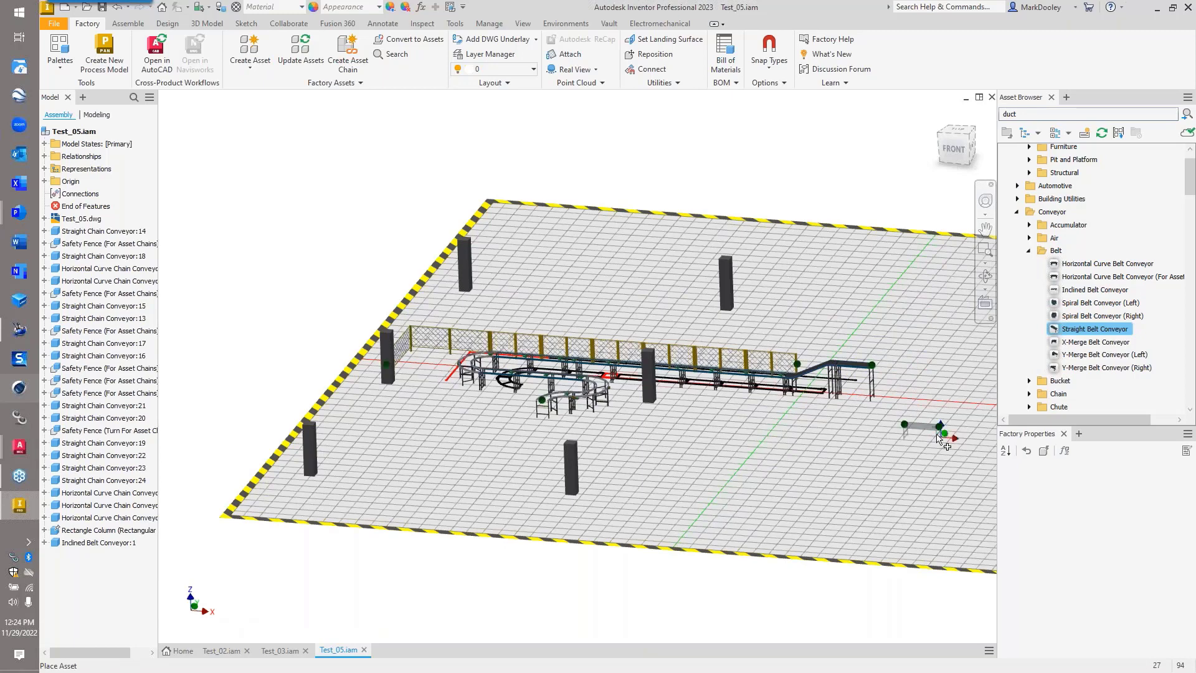
pyautogui.click(908, 371)
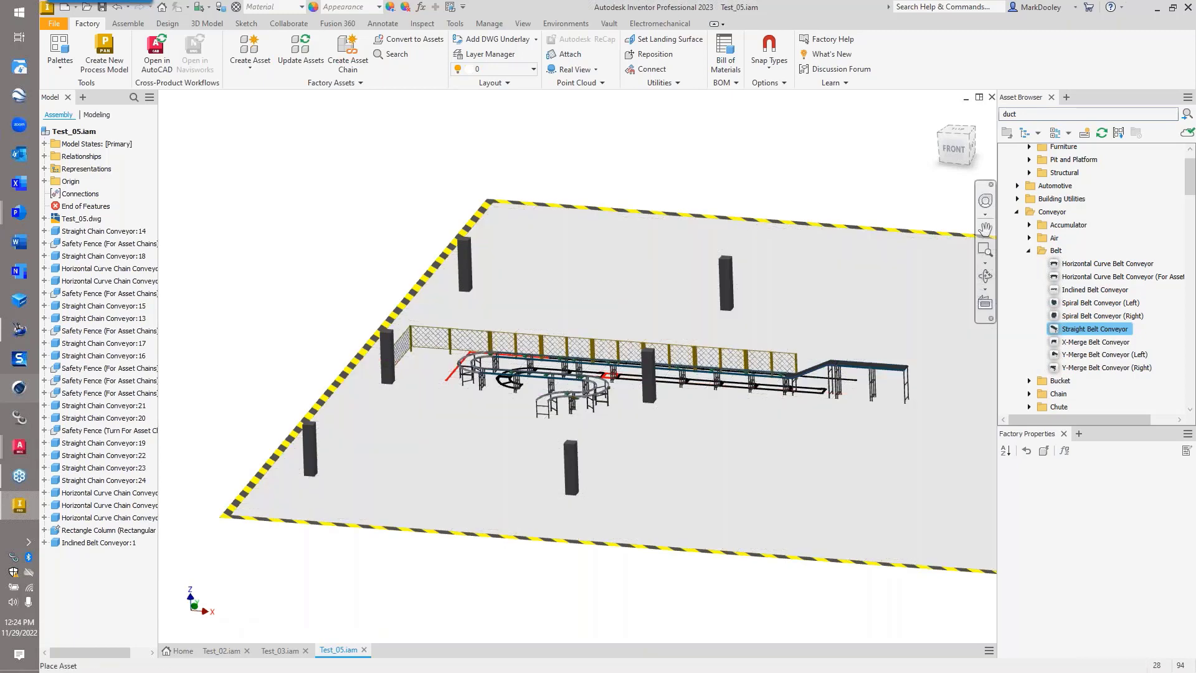
pyautogui.rightClick(905, 445)
pyautogui.click(924, 450)
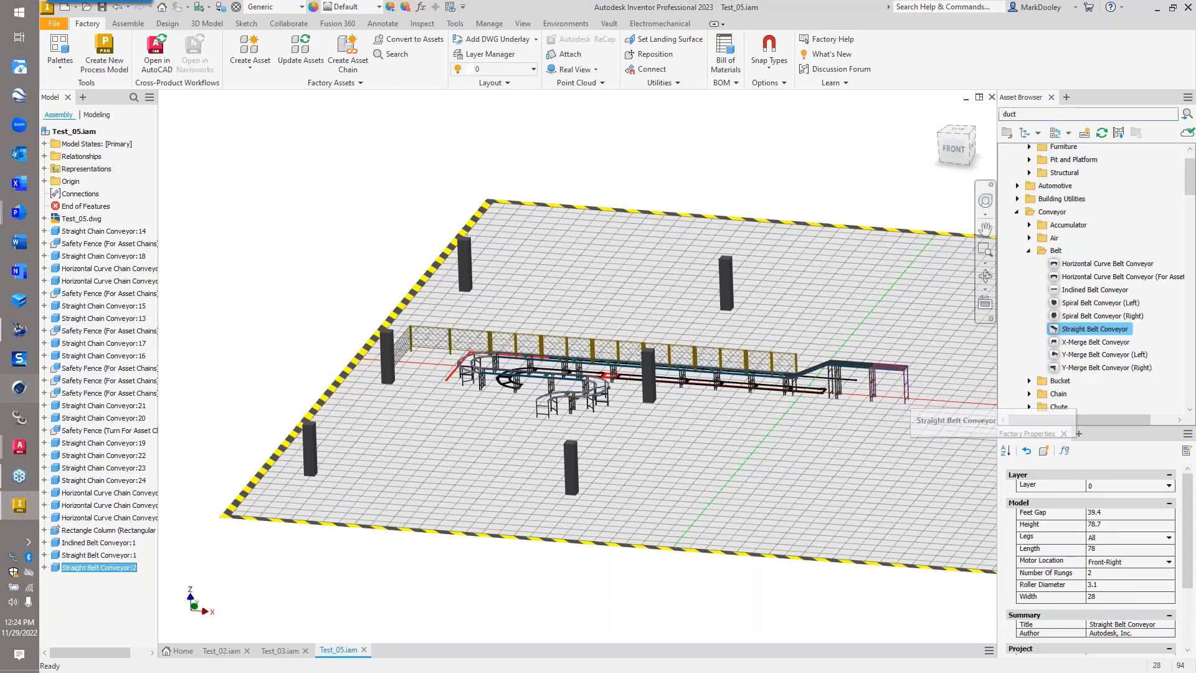
pyautogui.press('Escape')
# - Set the legs of both straight belt conveyors following the incline to None
pyautogui.scroll(3, 883, 394)
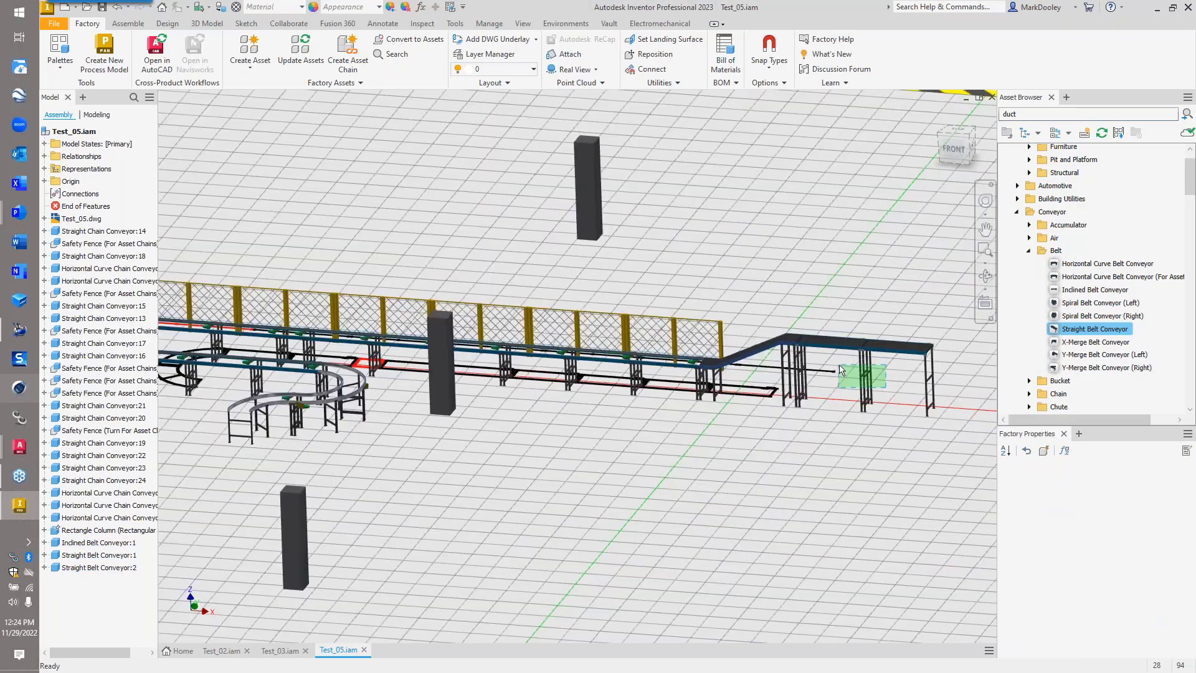
pyautogui.click(860, 376)
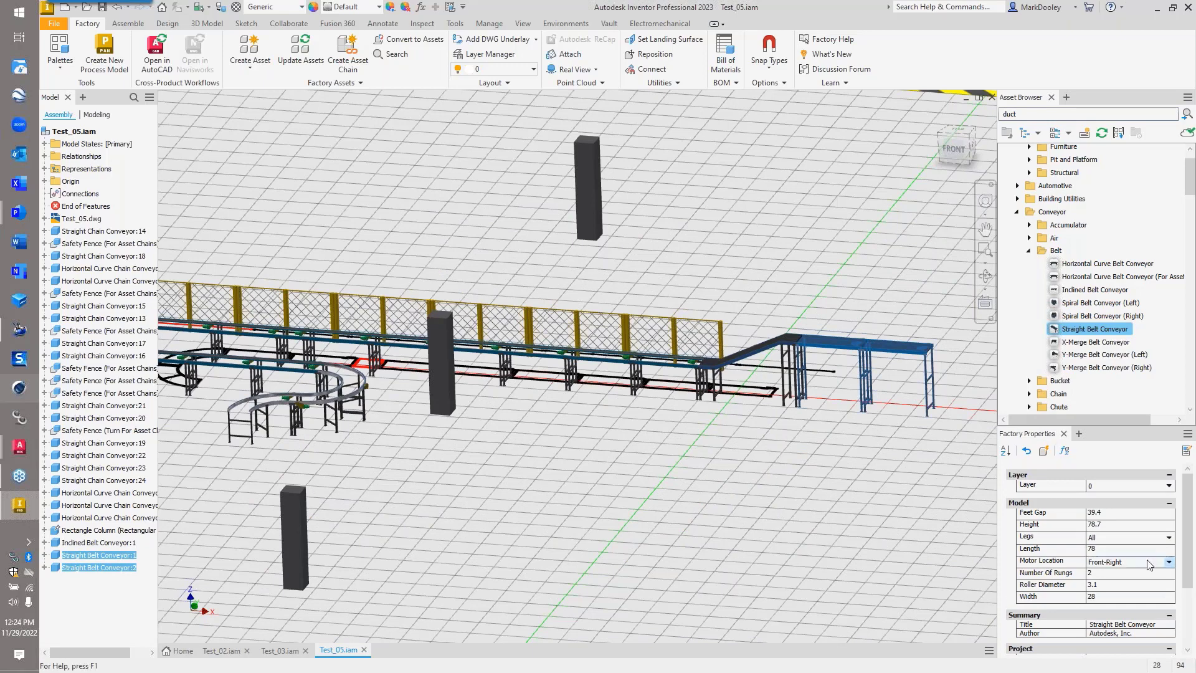
pyautogui.click(1168, 536)
pyautogui.click(1131, 564)
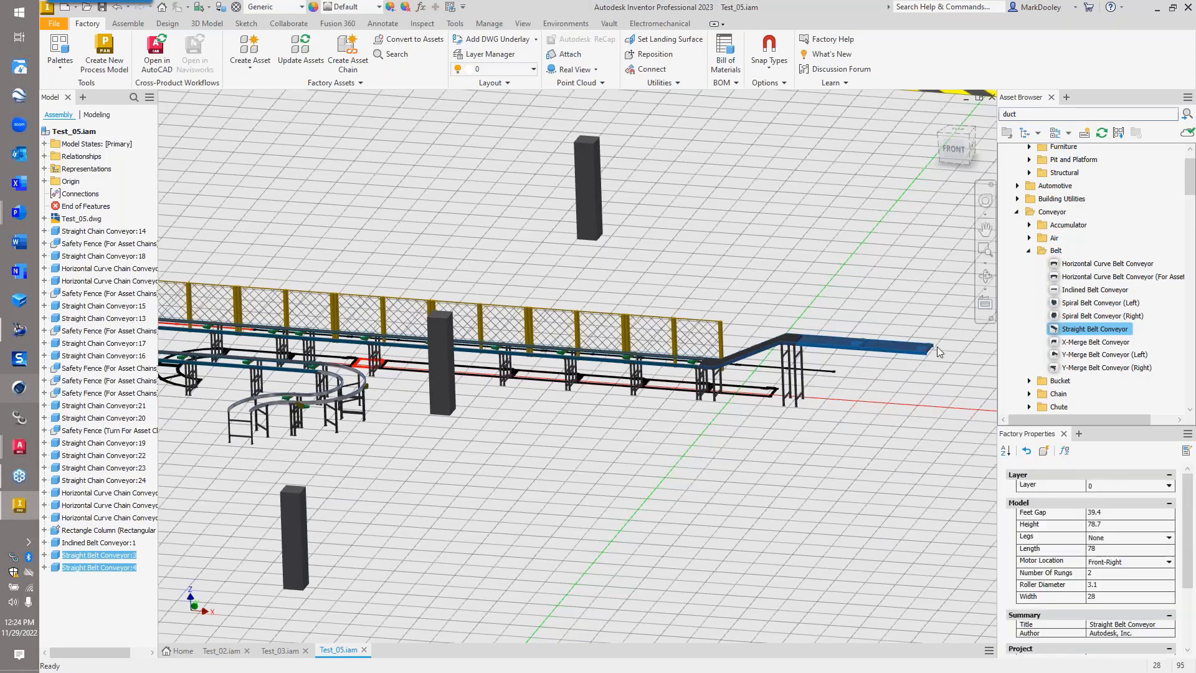
pyautogui.click(876, 385)
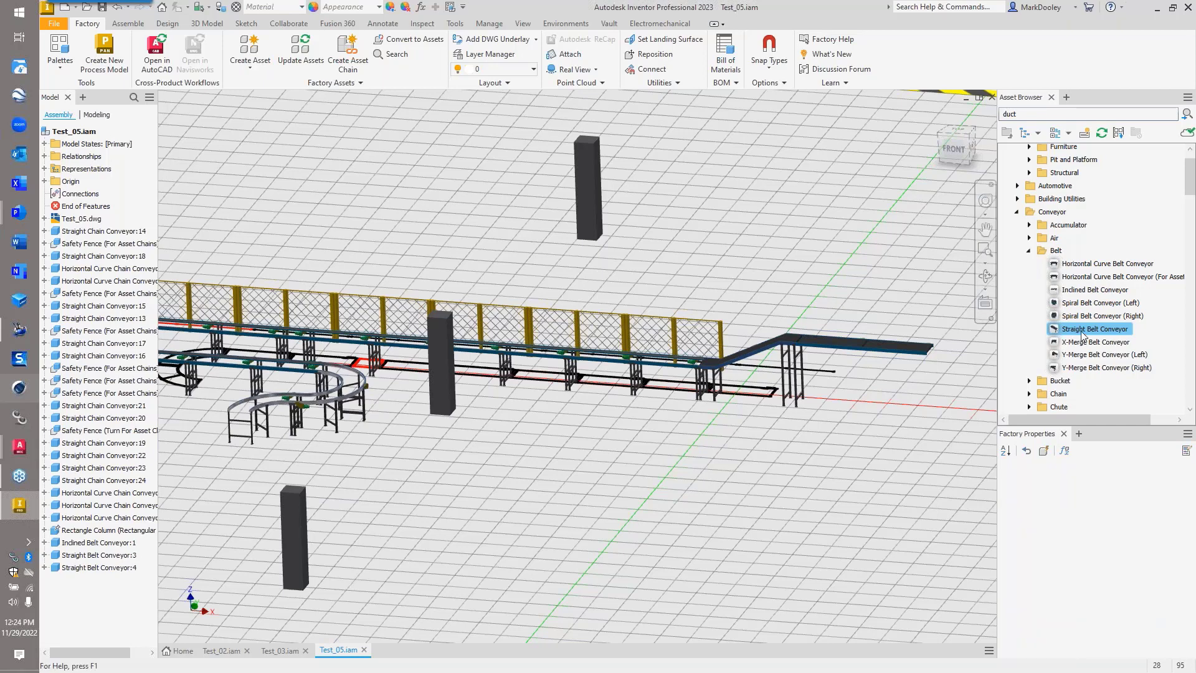
# - Place a third Straight Belt Conveyor, with its legs kept, at the free end of the legless conveyors
pyautogui.moveTo(1079, 332); pyautogui.dragTo(954, 415)
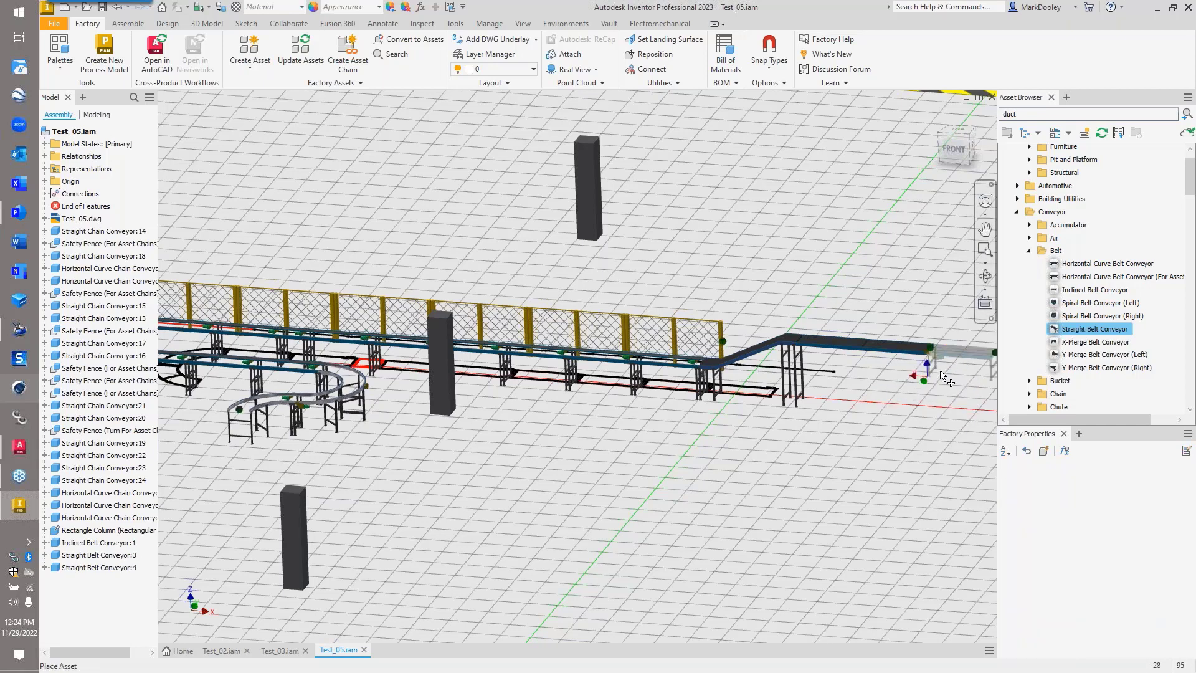
pyautogui.rightClick(833, 444)
pyautogui.click(868, 448)
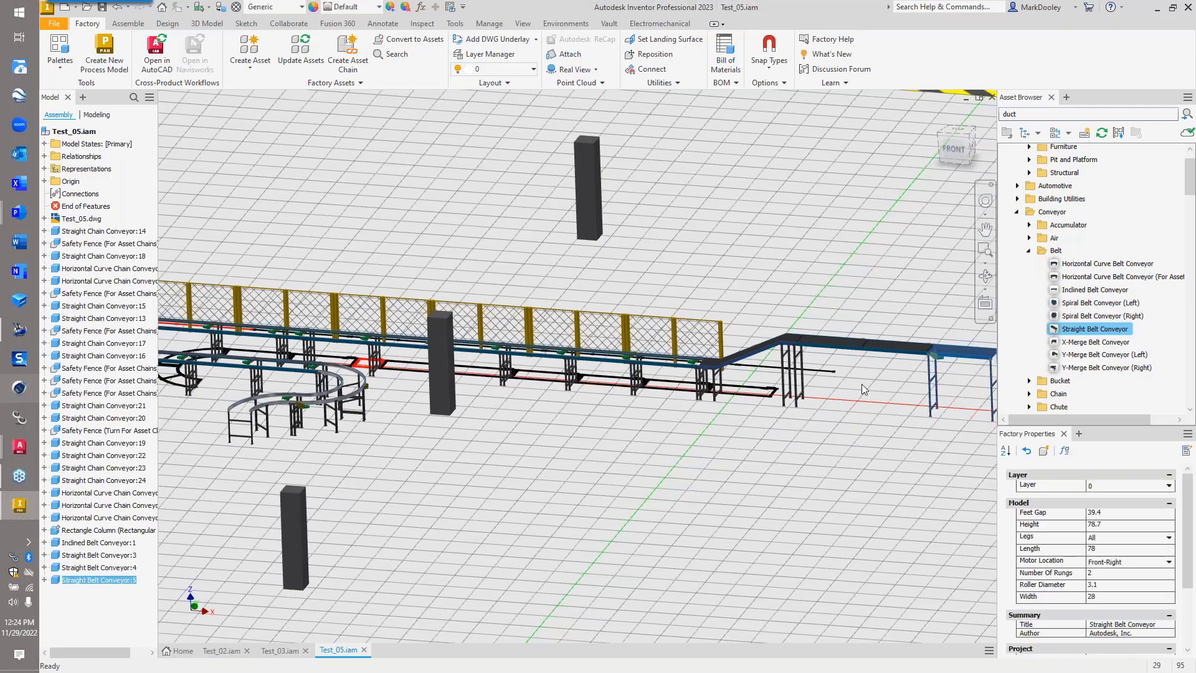
# - Search the assets for forklifts and place one Forklift Truck in front of the raised conveyors, rotated with its forks towards them
pyautogui.keyDown('shift'); pyautogui.moveTo(861, 372); pyautogui.dragTo(827, 378, button='middle'); pyautogui.keyUp('shift')
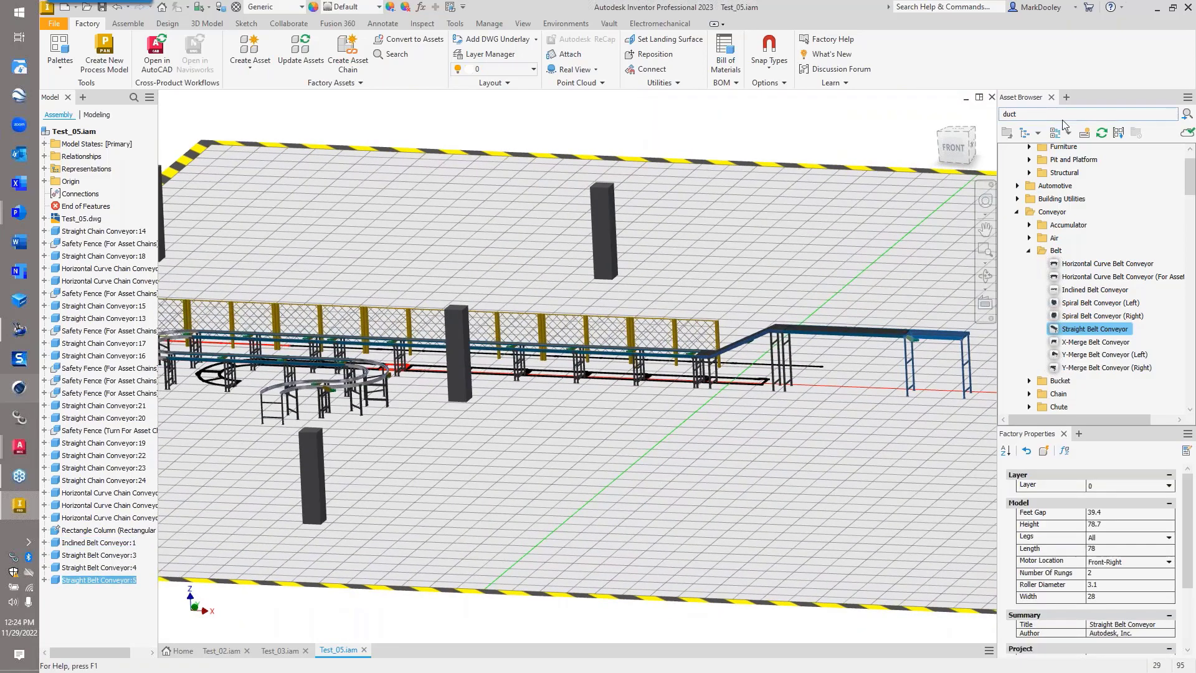
pyautogui.moveTo(1061, 116); pyautogui.dragTo(881, 120)
pyautogui.write('forklifts')
pyautogui.press('Return')
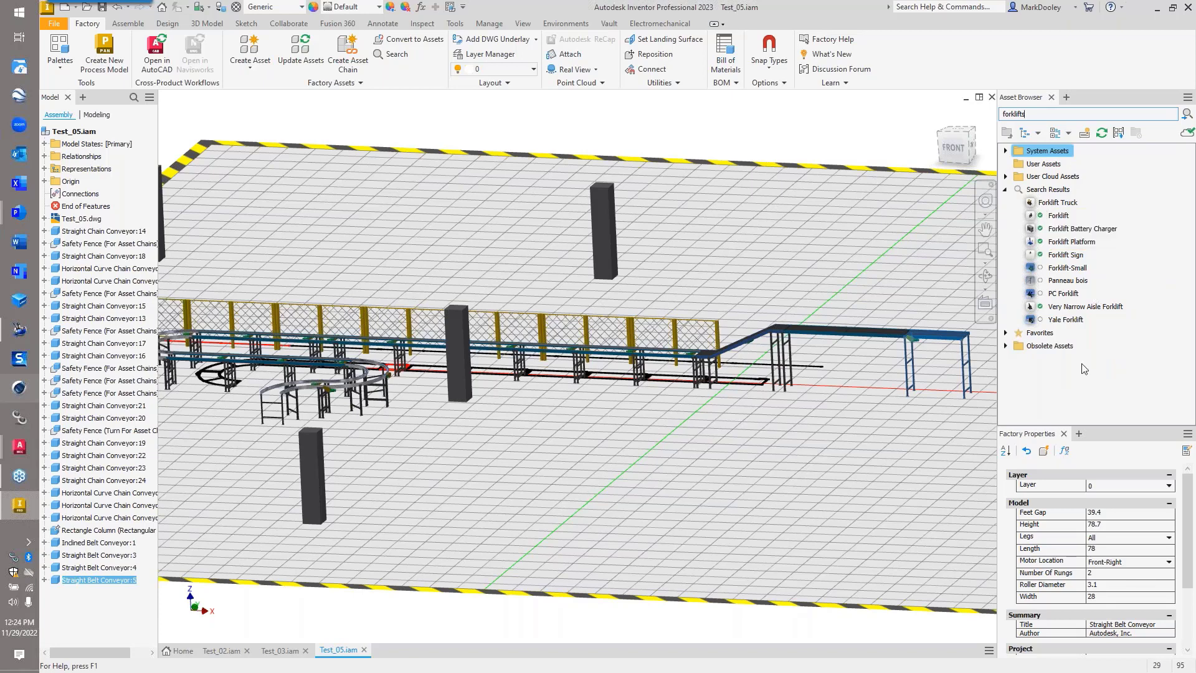
pyautogui.click(1060, 203)
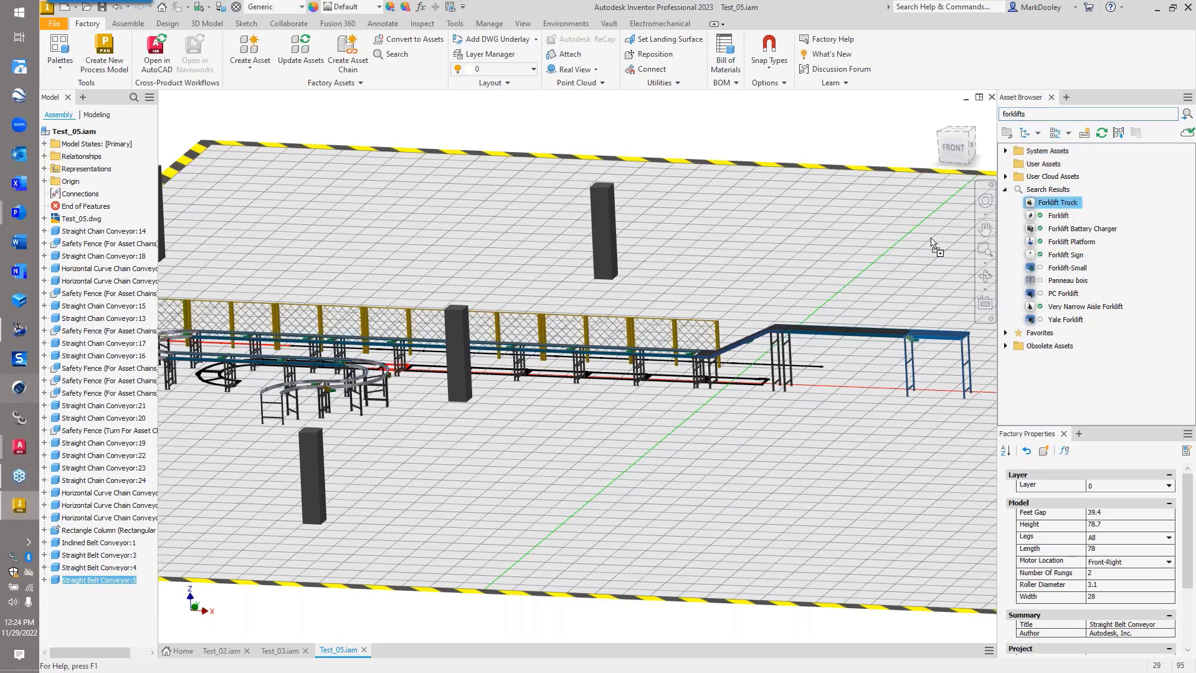
pyautogui.moveTo(904, 355); pyautogui.dragTo(831, 402)
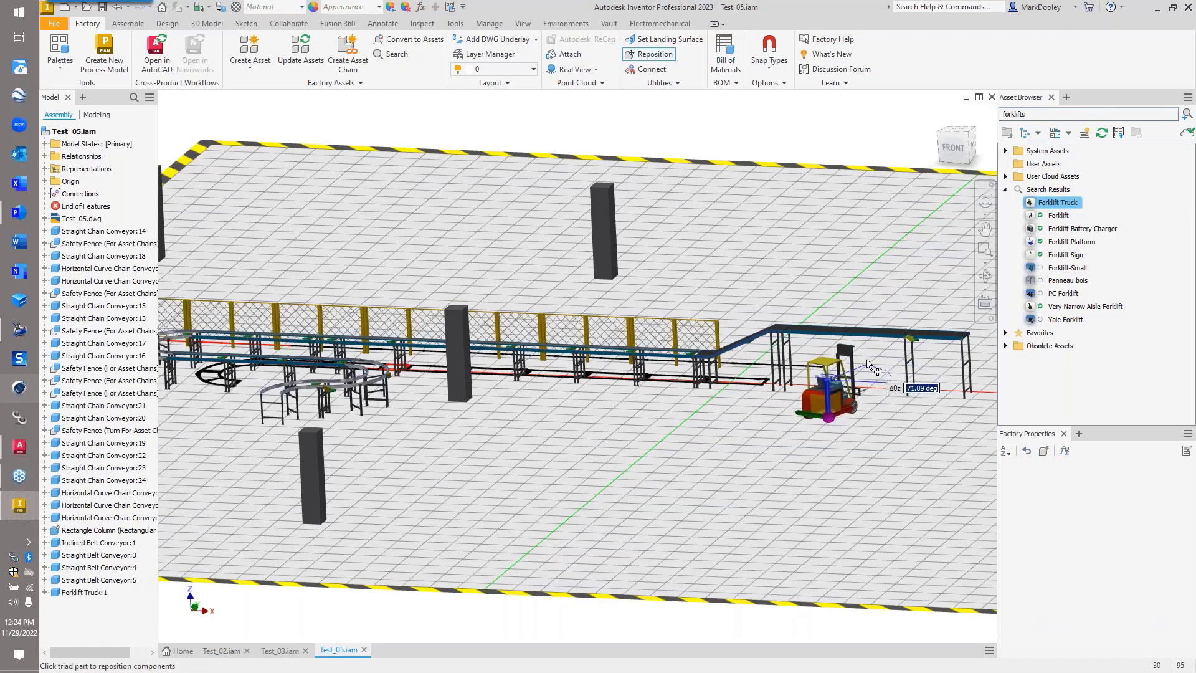
pyautogui.click(864, 357)
pyautogui.rightClick(876, 279)
pyautogui.click(894, 286)
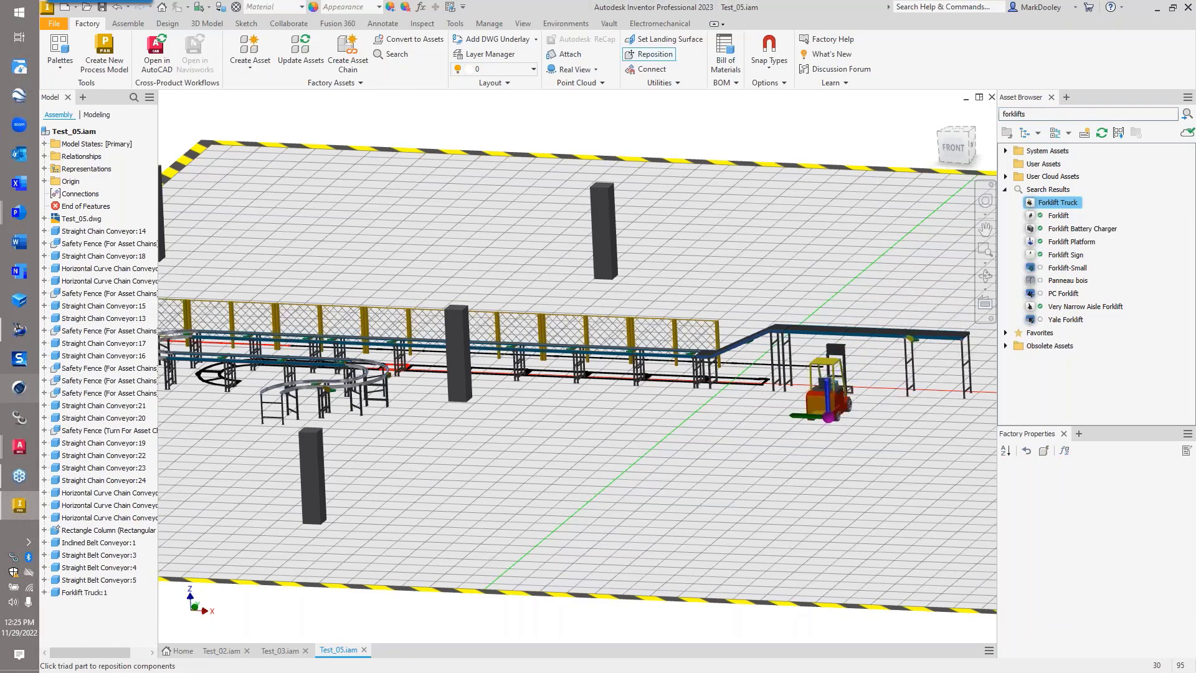
pyautogui.click(953, 148)
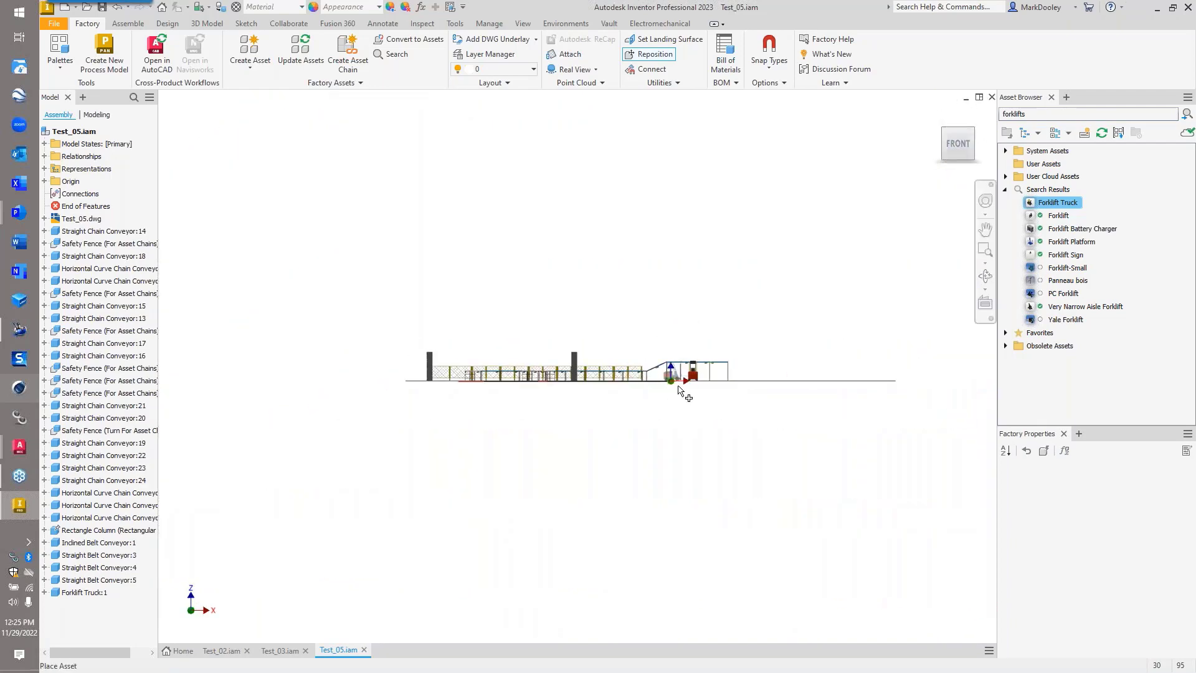
pyautogui.scroll(3, 684, 383)
pyautogui.press('Escape')
# - Set the length of the first legless straight belt conveyor after the incline to 120
pyautogui.scroll(10, 702, 326)
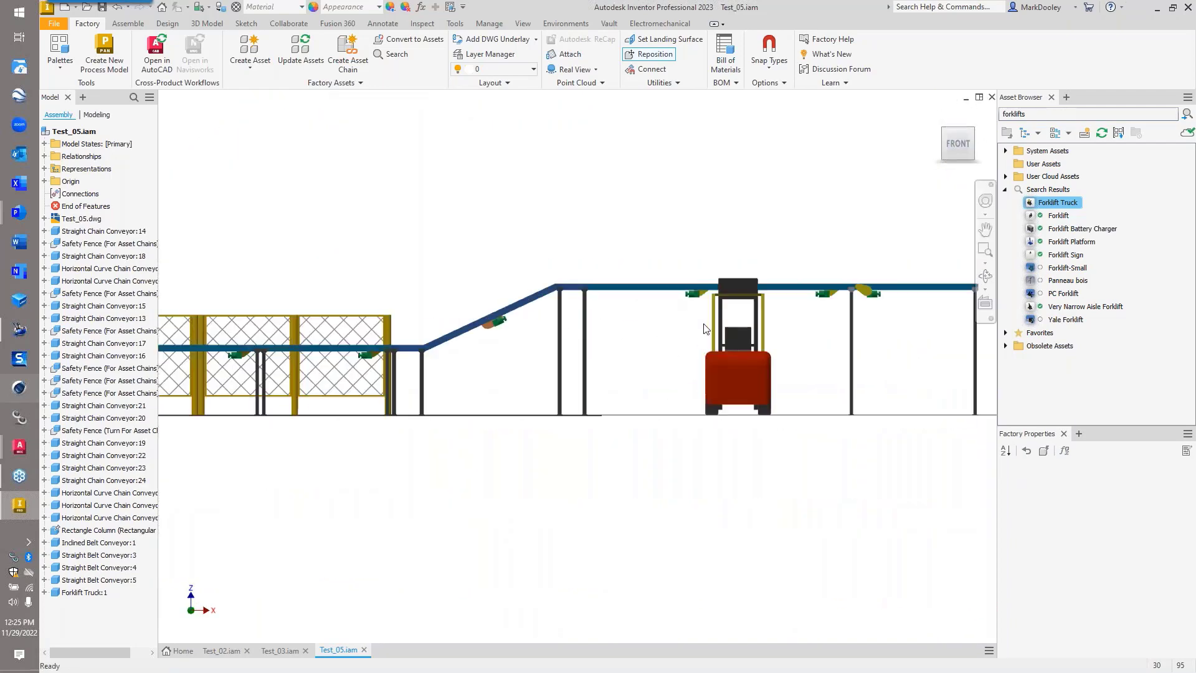
pyautogui.scroll(-10, 666, 273)
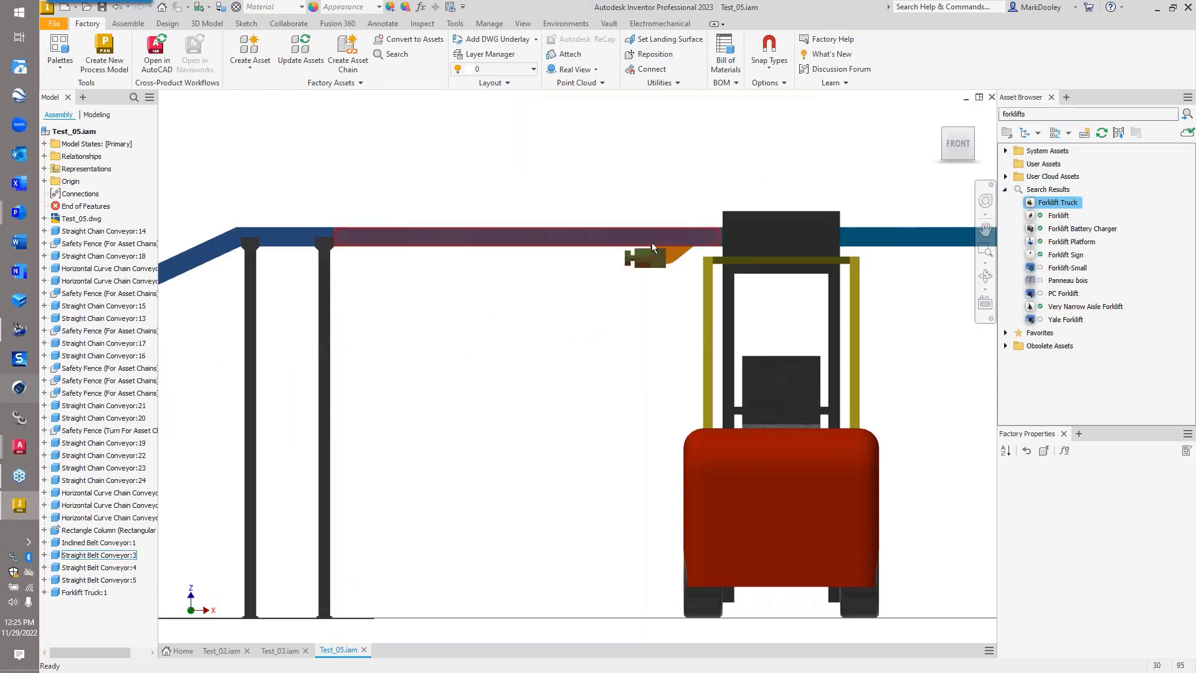
pyautogui.click(647, 239)
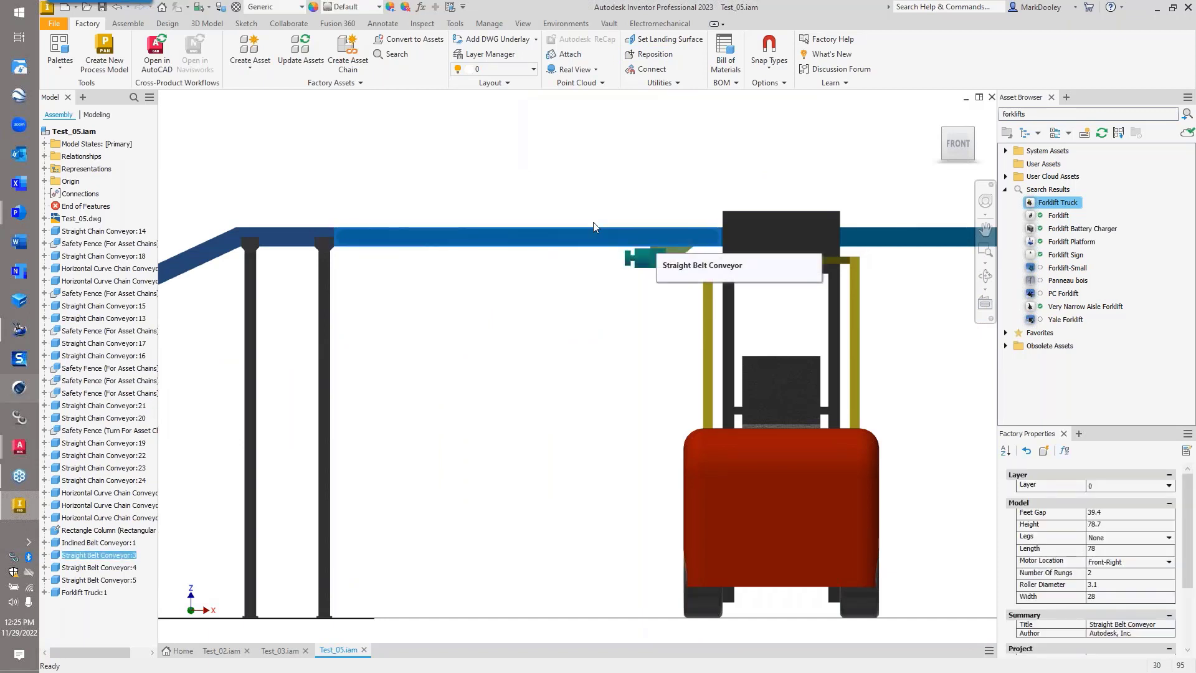
pyautogui.scroll(-3, 612, 239)
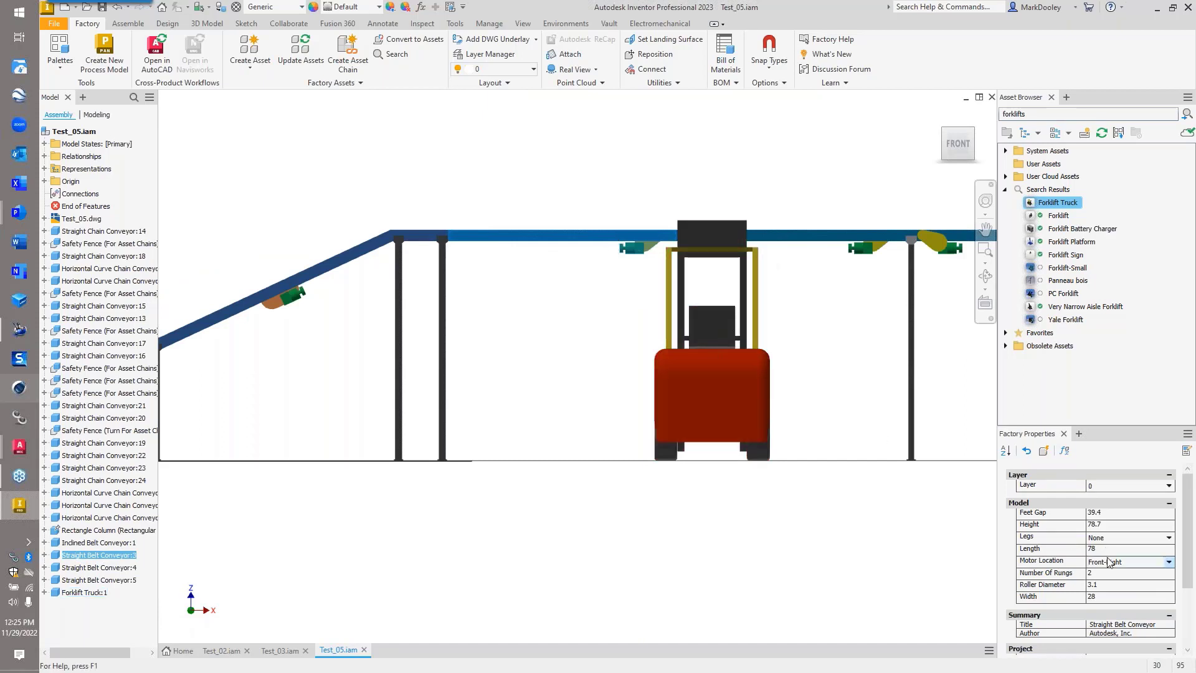
pyautogui.click(1027, 551)
pyautogui.write('120')
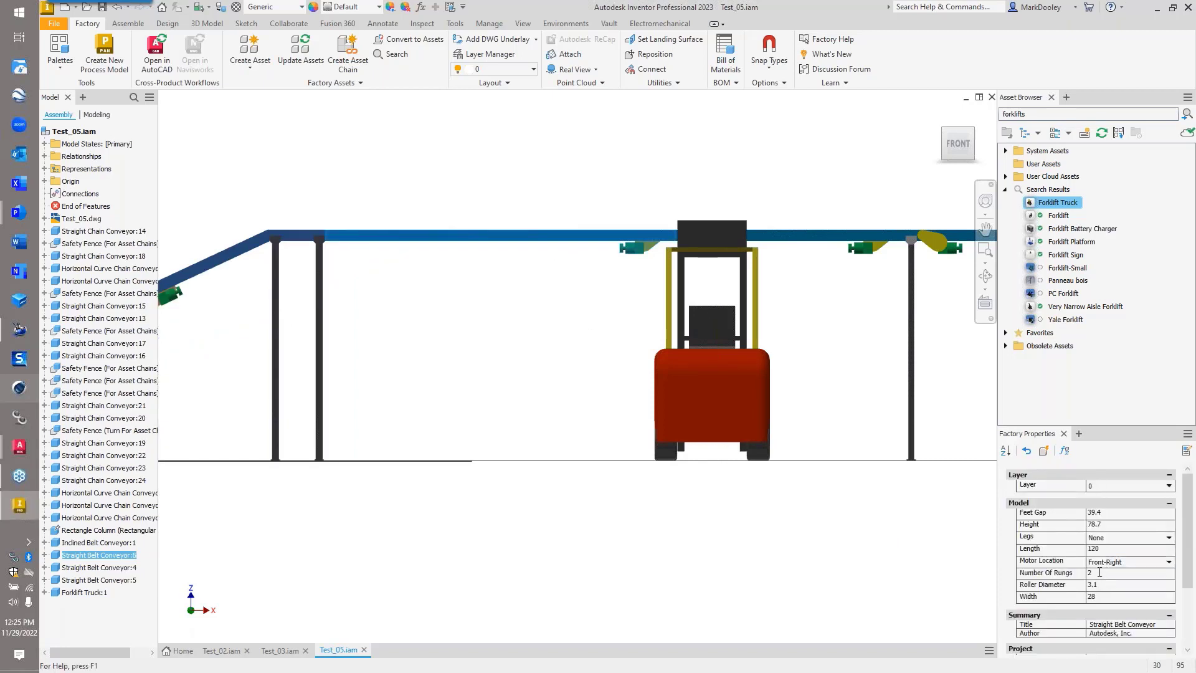
# - Set the height of the selected straight belt conveyor to 120 and its length to 78
pyautogui.click(1060, 526)
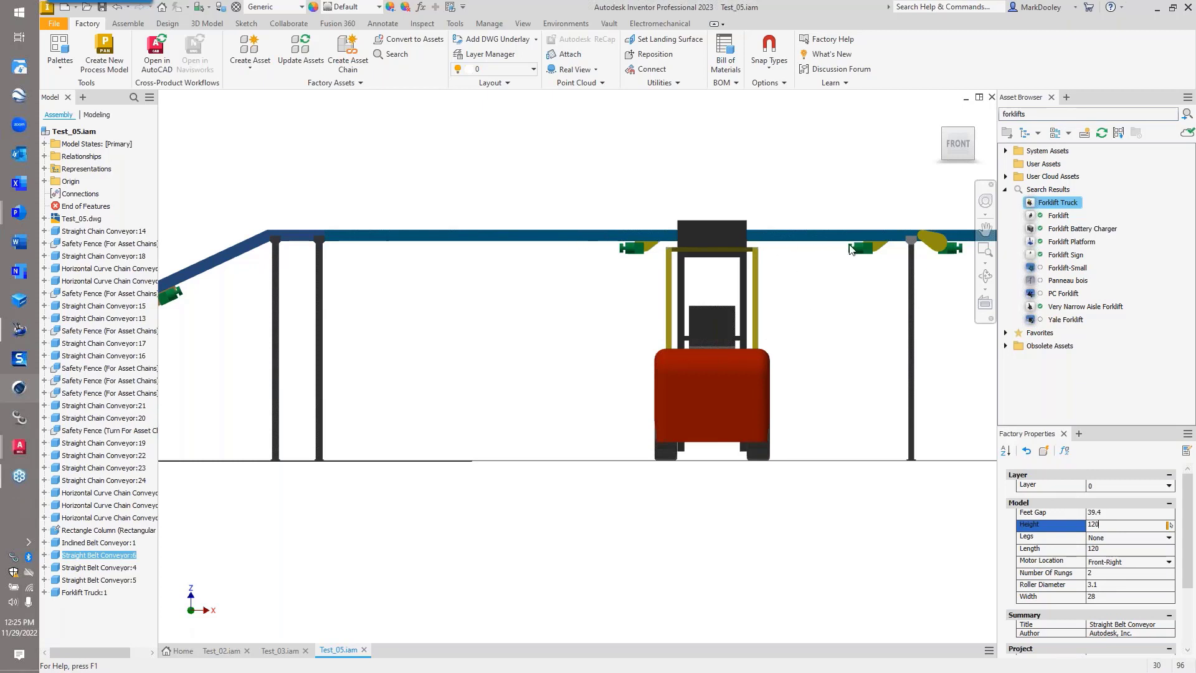
pyautogui.press('Return')
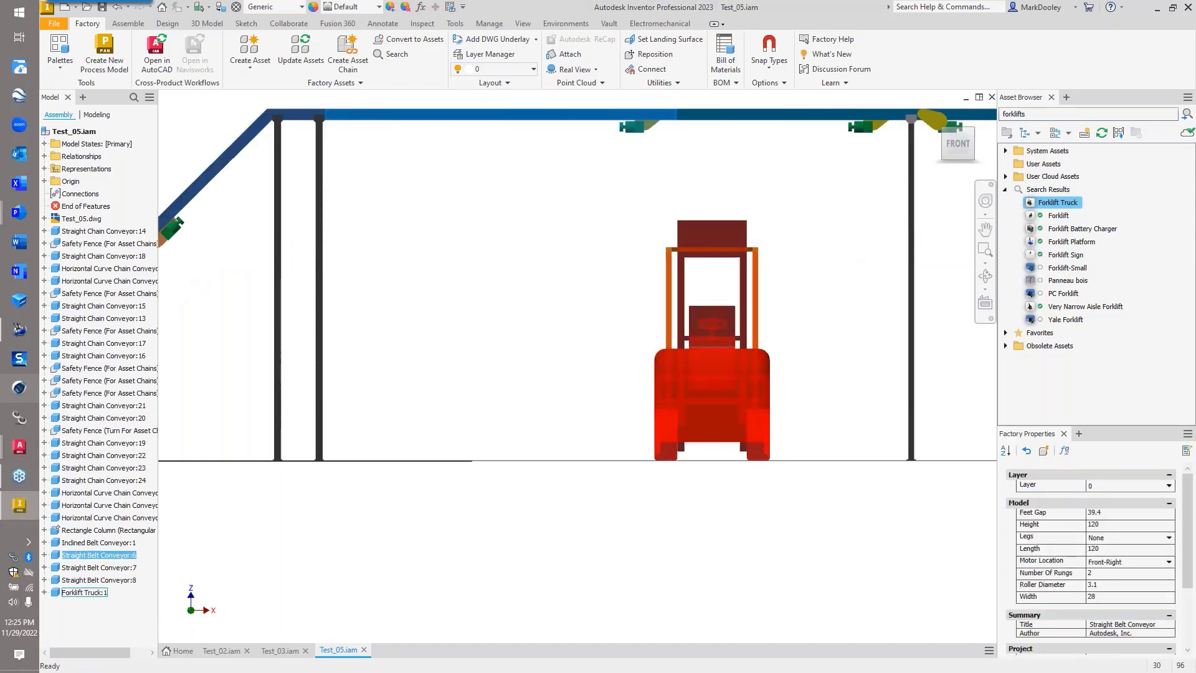
pyautogui.click(1168, 548)
pyautogui.write('78')
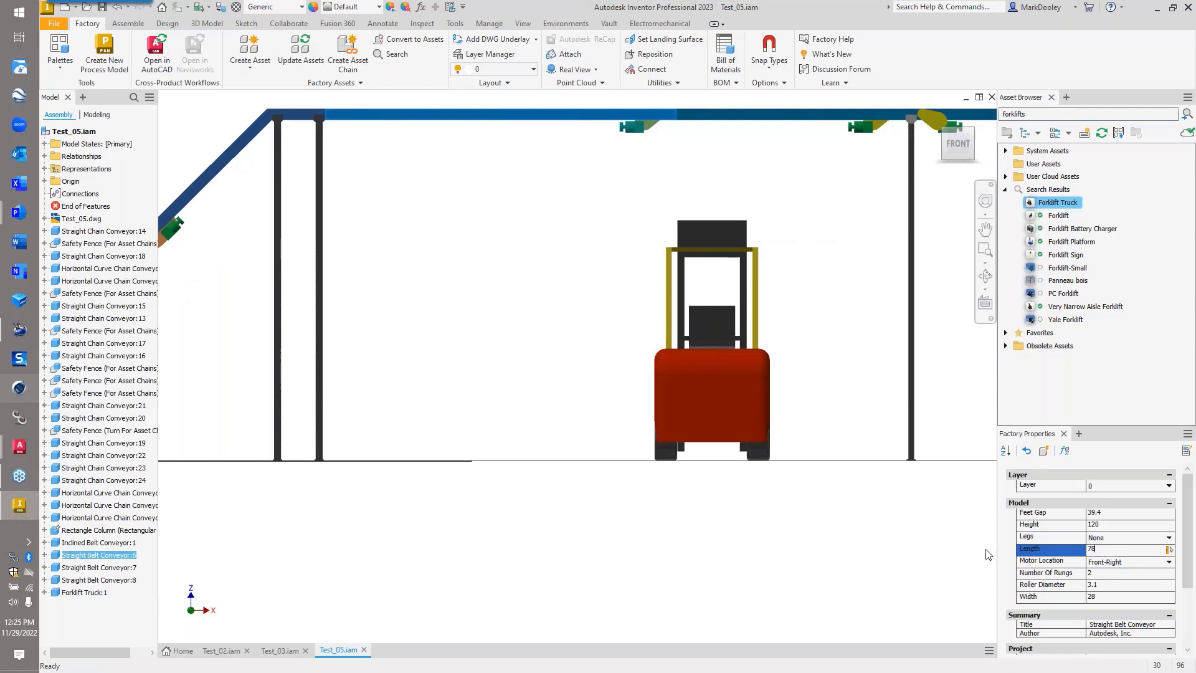
pyautogui.press('Return')
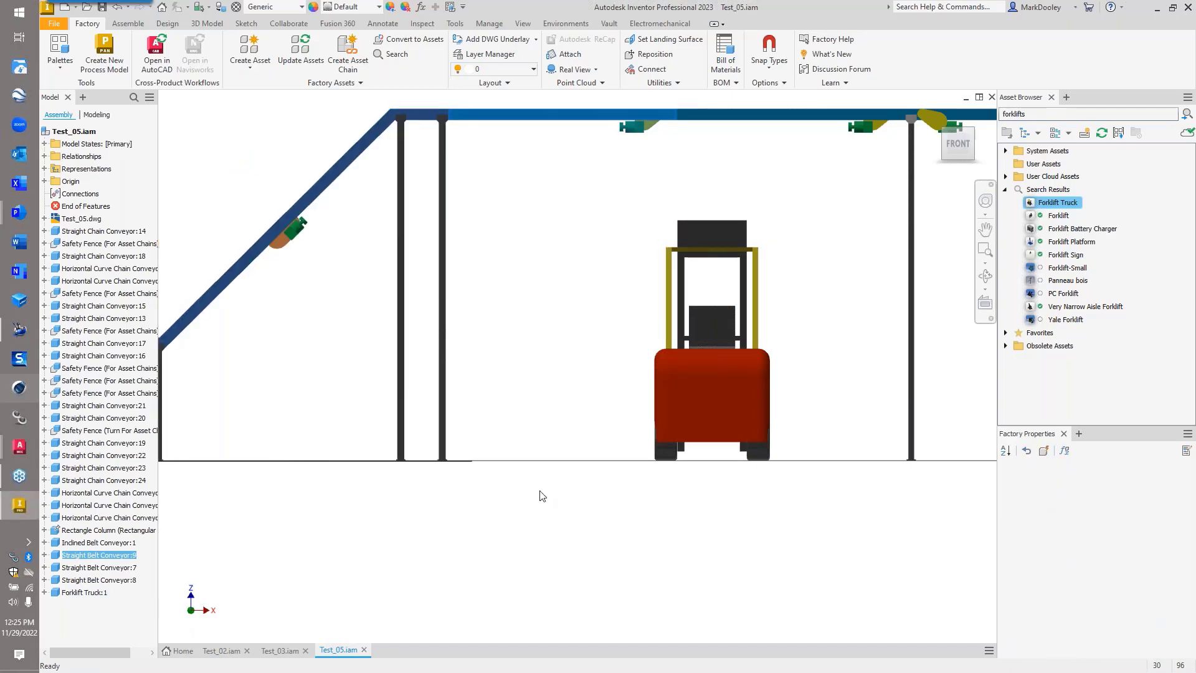
# - Examine the raised conveyor span over the forklift and the factory properties of the second legless conveyor
pyautogui.scroll(-5, 573, 508)
pyautogui.keyDown('shift'); pyautogui.moveTo(573, 508); pyautogui.dragTo(626, 416, button='middle'); pyautogui.keyUp('shift')
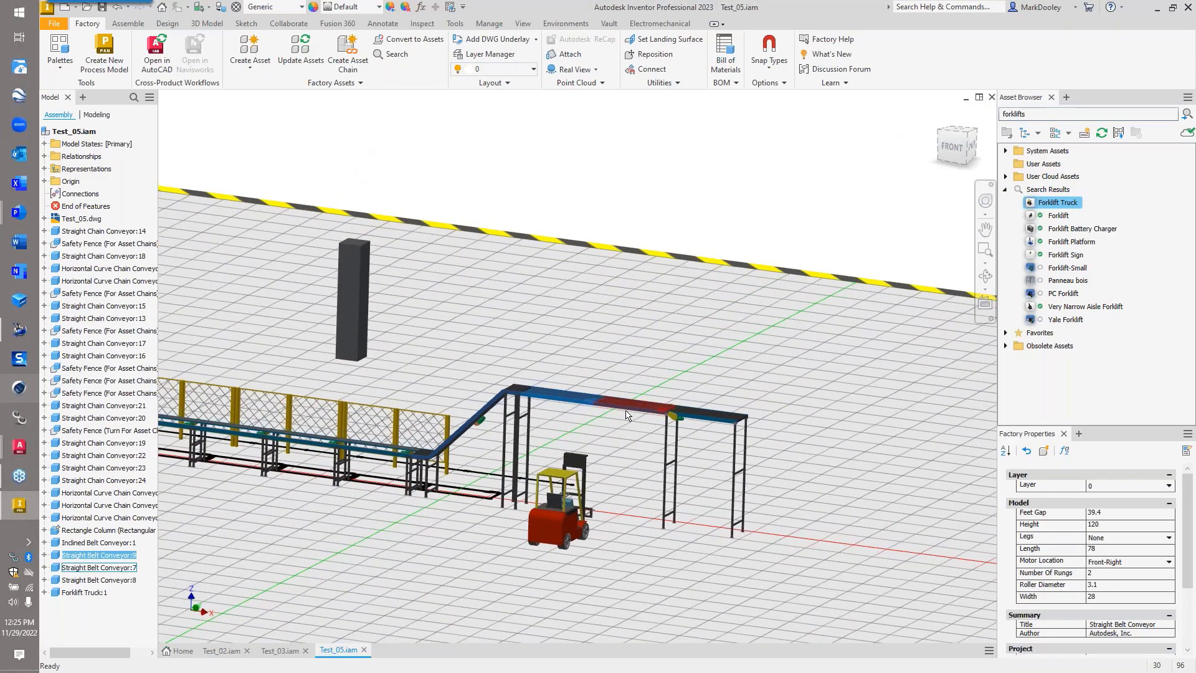
pyautogui.click(610, 442)
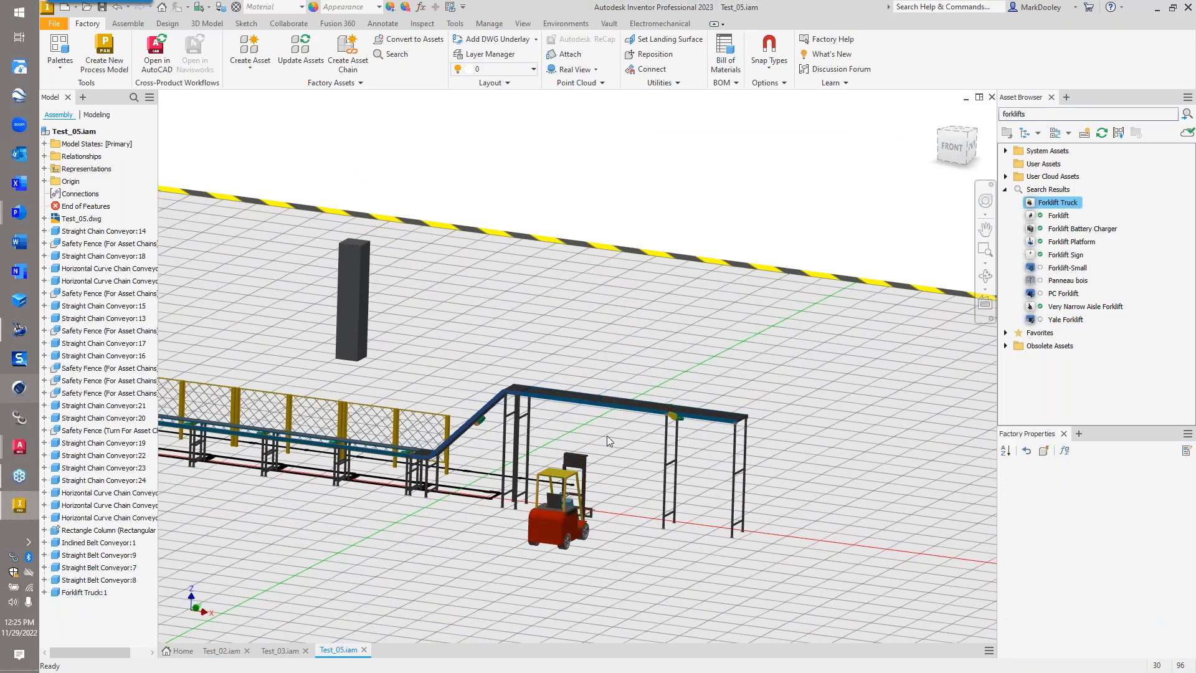
pyautogui.click(638, 413)
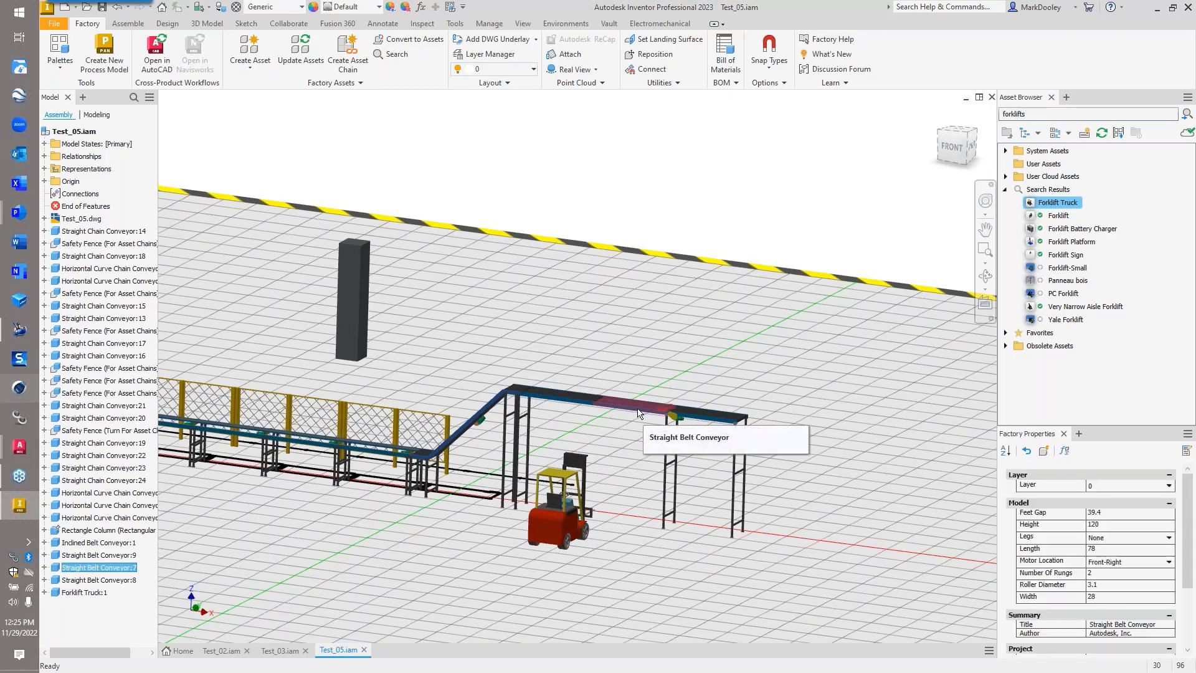
# - Copy the inclined conveyor and its three straight belt conveyors, and place the duplicate group on the open floor behind the originals
pyautogui.moveTo(735, 347); pyautogui.dragTo(483, 424)
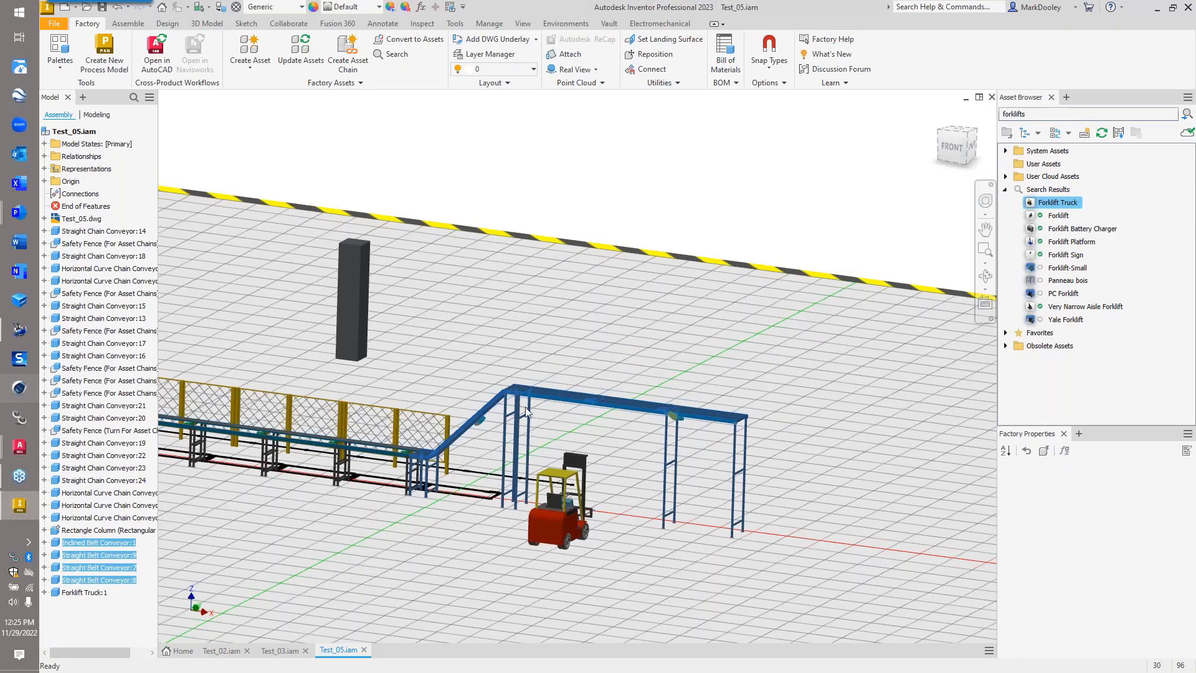
pyautogui.click(700, 326)
pyautogui.hotkey('ctrl', 'v')
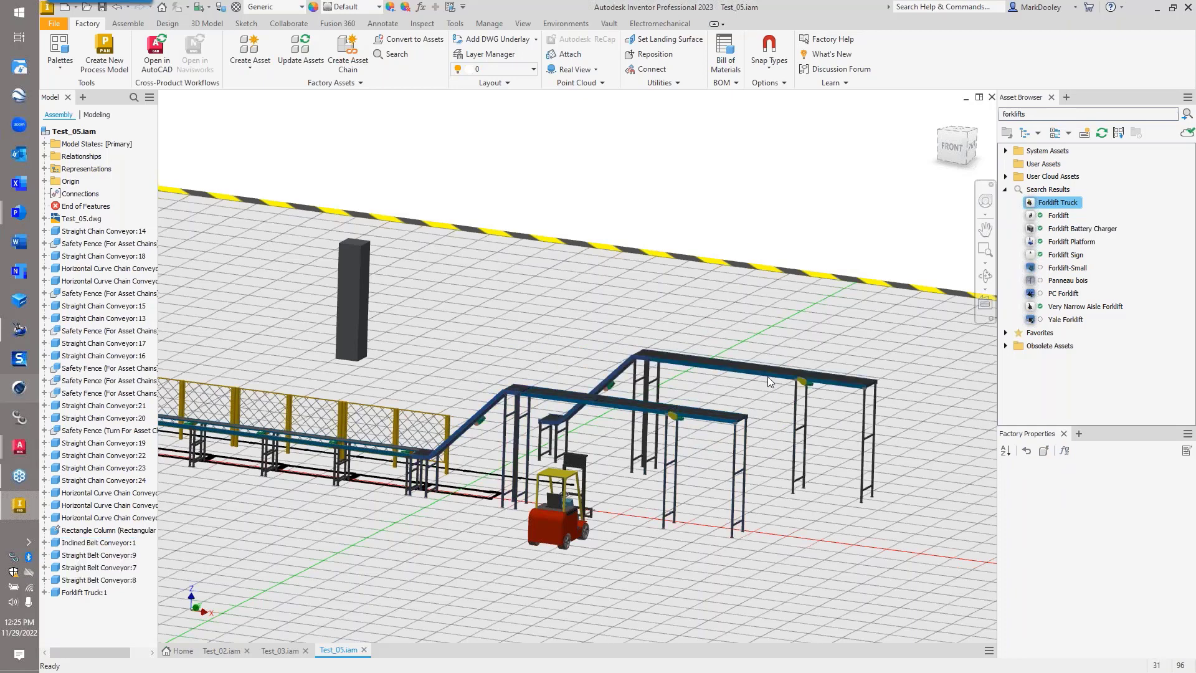
pyautogui.moveTo(830, 357); pyautogui.dragTo(794, 400)
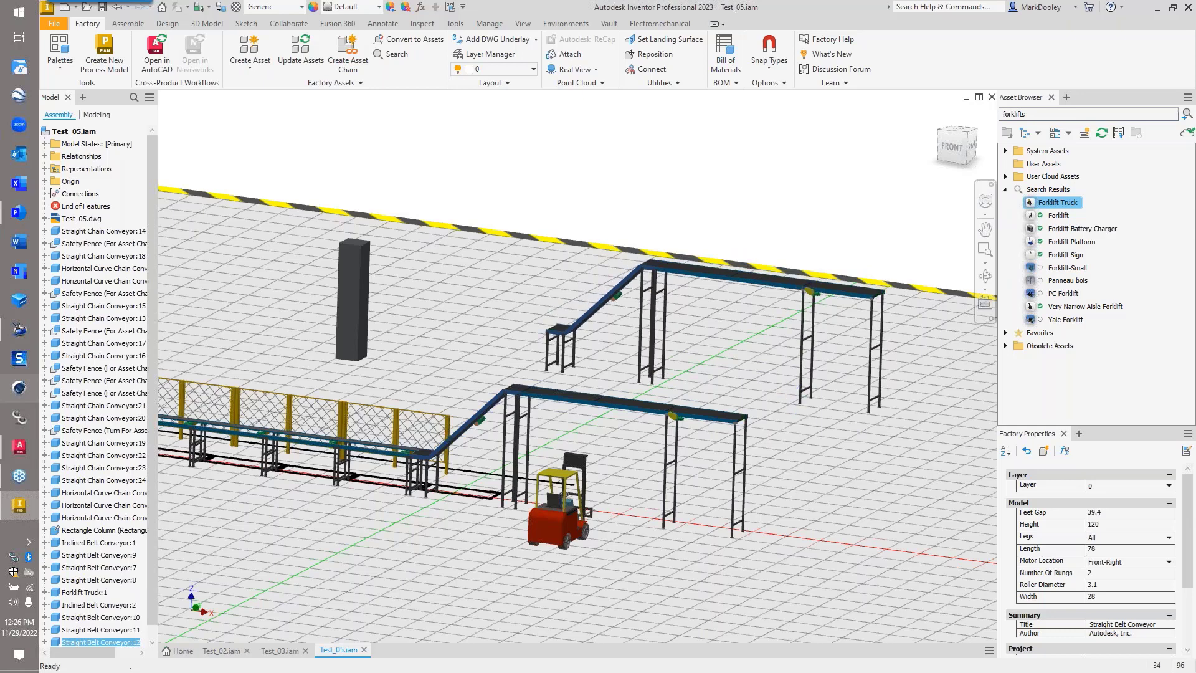
# - Set the width of the end straight belt conveyor in the duplicate conveyor group to 40
pyautogui.click(575, 404)
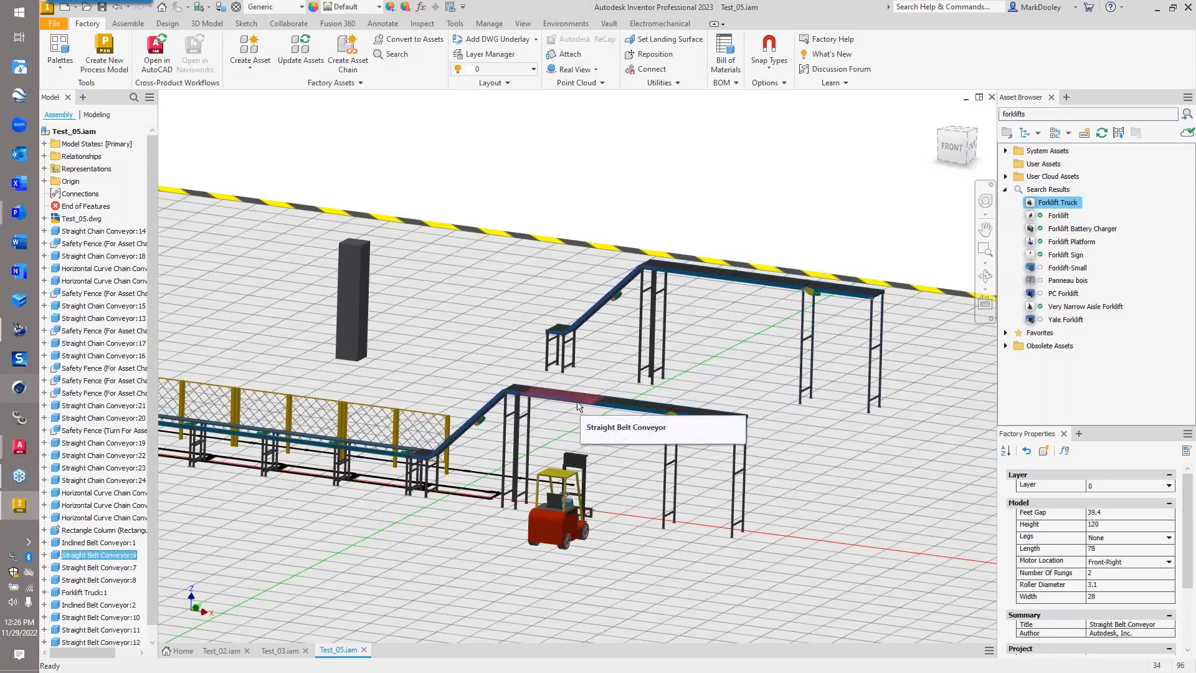
pyautogui.moveTo(826, 332); pyautogui.dragTo(571, 268)
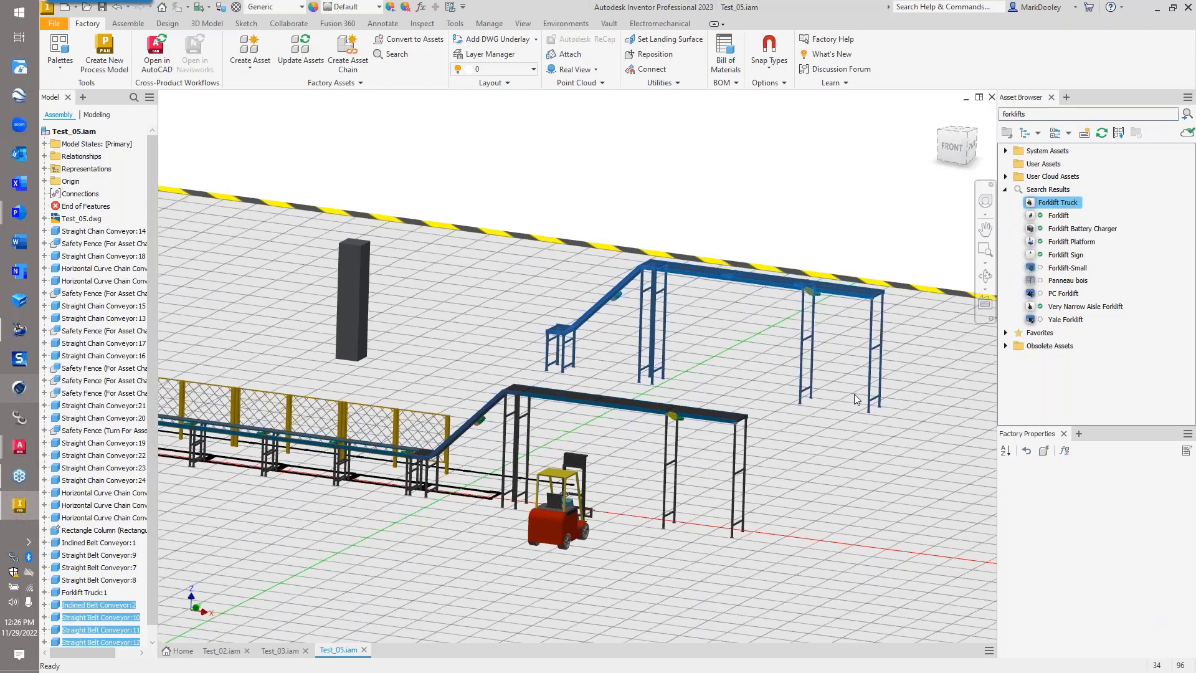
pyautogui.click(925, 410)
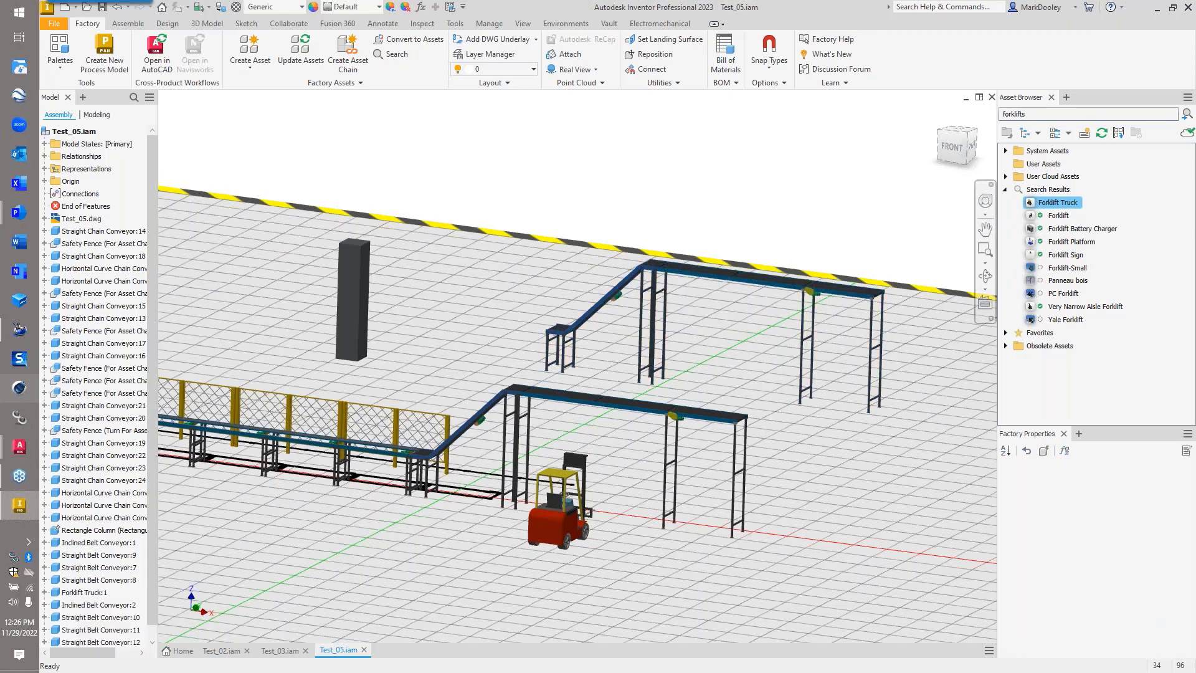
pyautogui.click(875, 298)
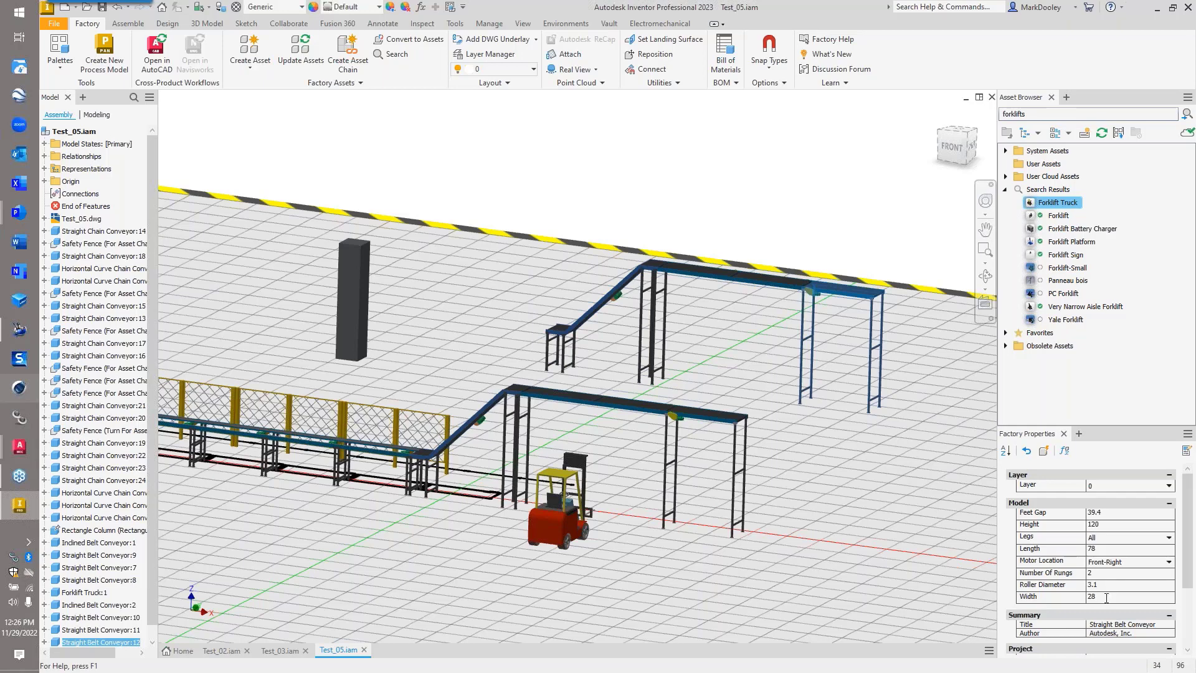
pyautogui.click(1045, 598)
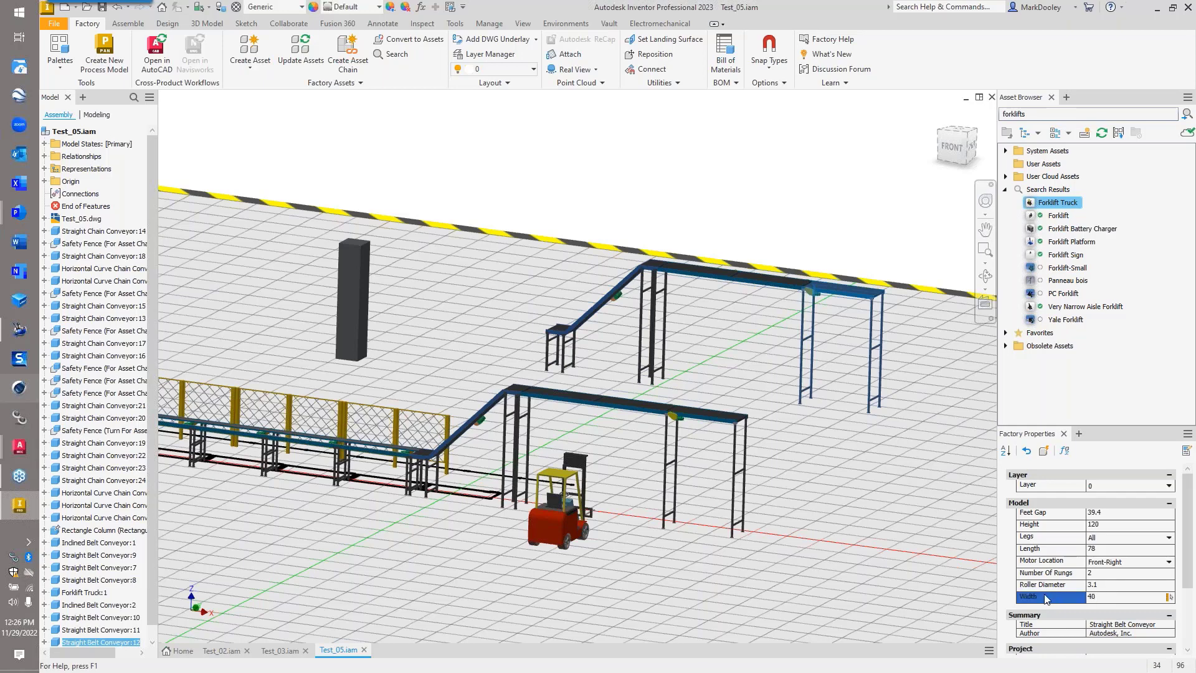
pyautogui.press('Return')
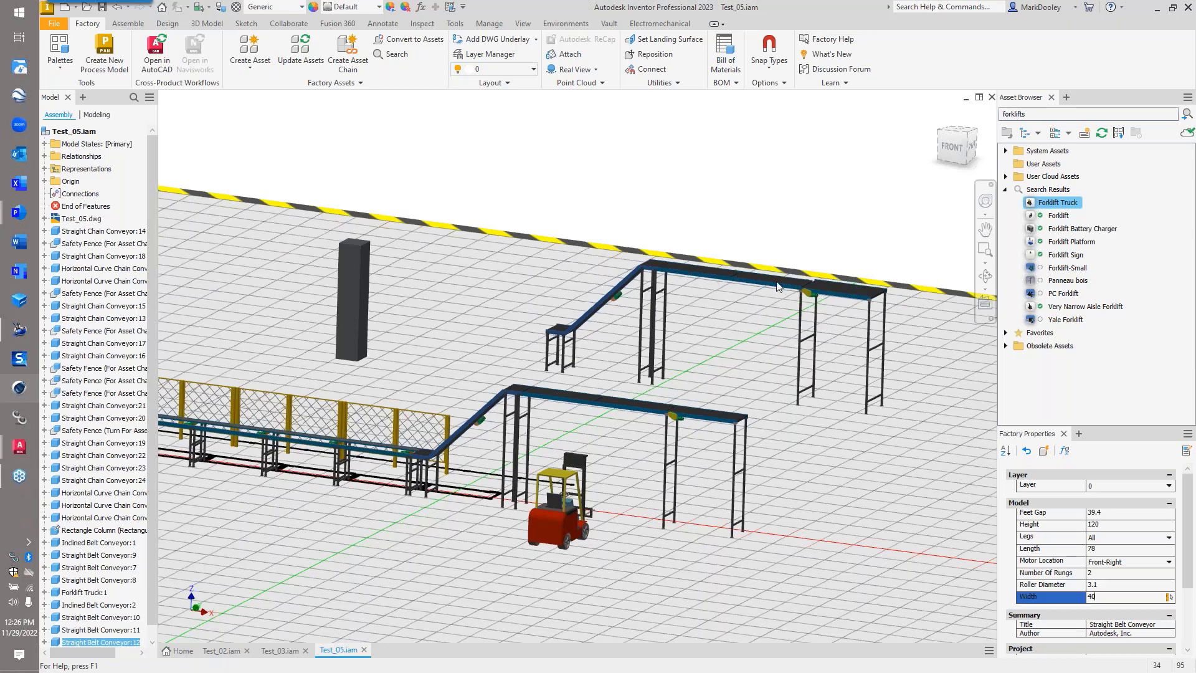
# - Move the widened duplicate conveyor group across the floor to stand closer beside the original raised conveyor line
pyautogui.click(760, 325)
pyautogui.keyDown('shift'); pyautogui.moveTo(698, 301); pyautogui.dragTo(541, 395, button='middle'); pyautogui.keyUp('shift')
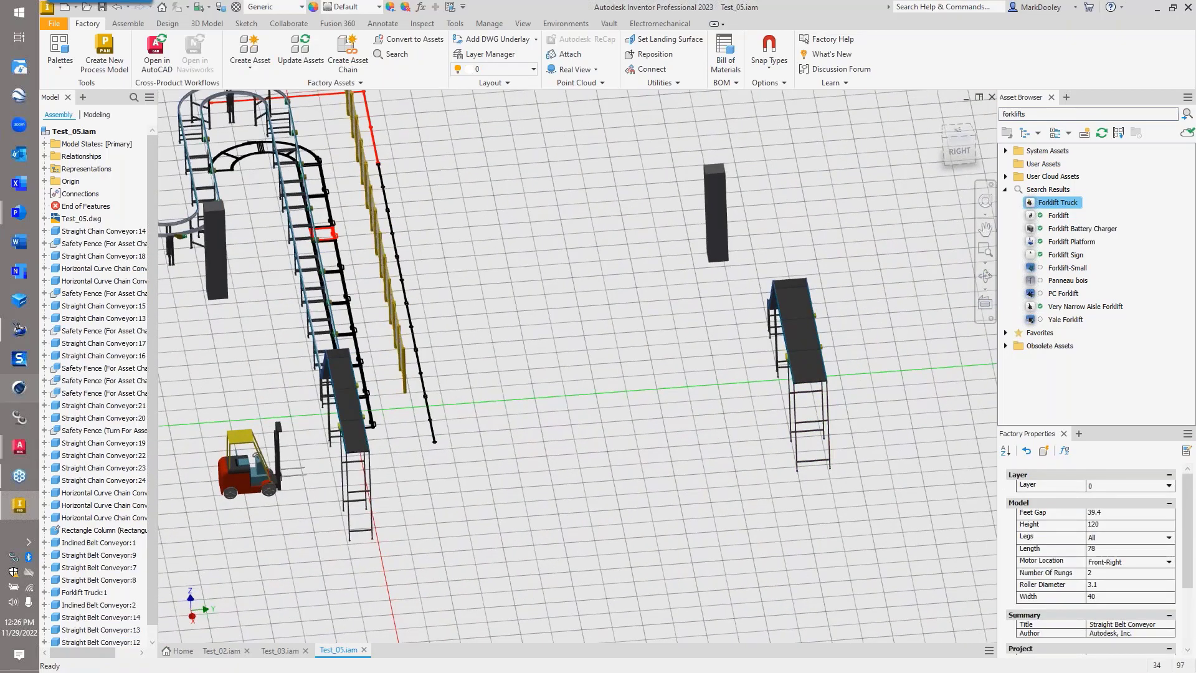
pyautogui.moveTo(801, 366); pyautogui.dragTo(500, 404)
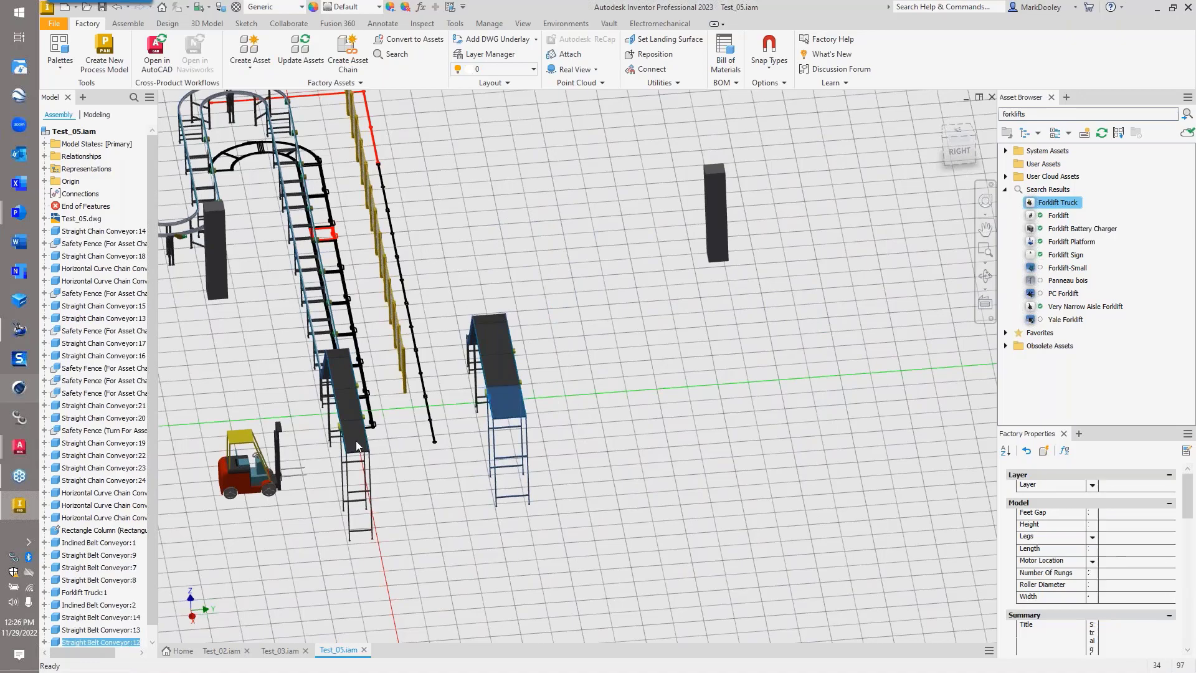
pyautogui.click(627, 422)
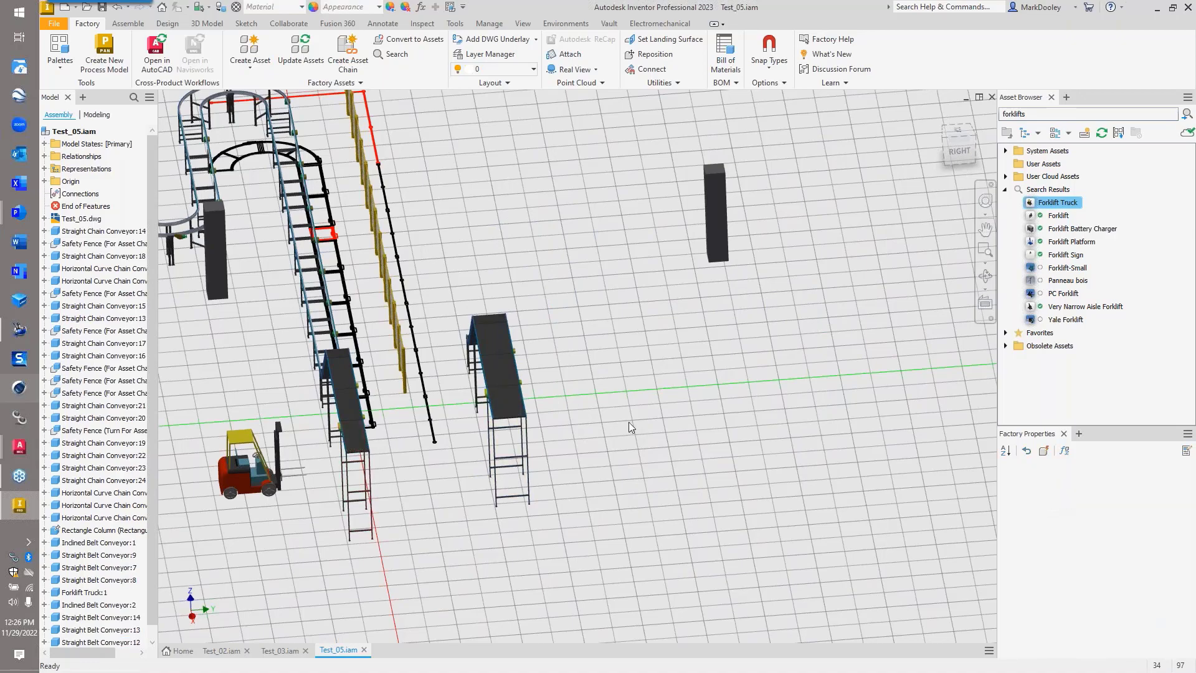
pyautogui.press('F6')
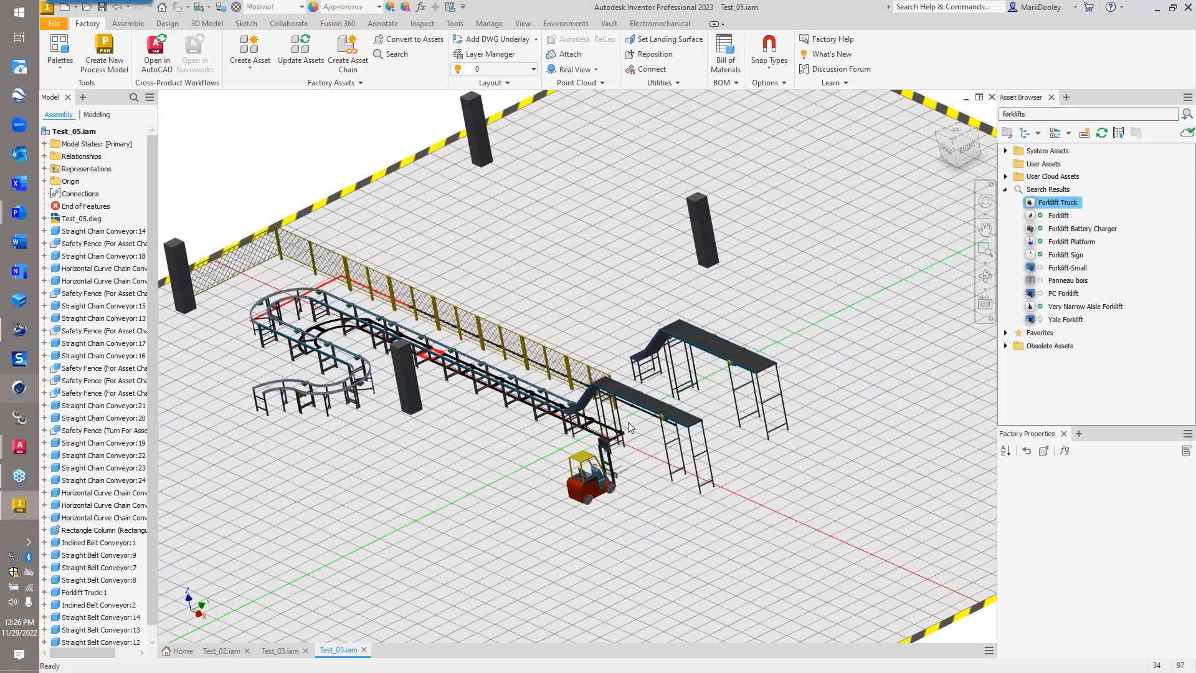